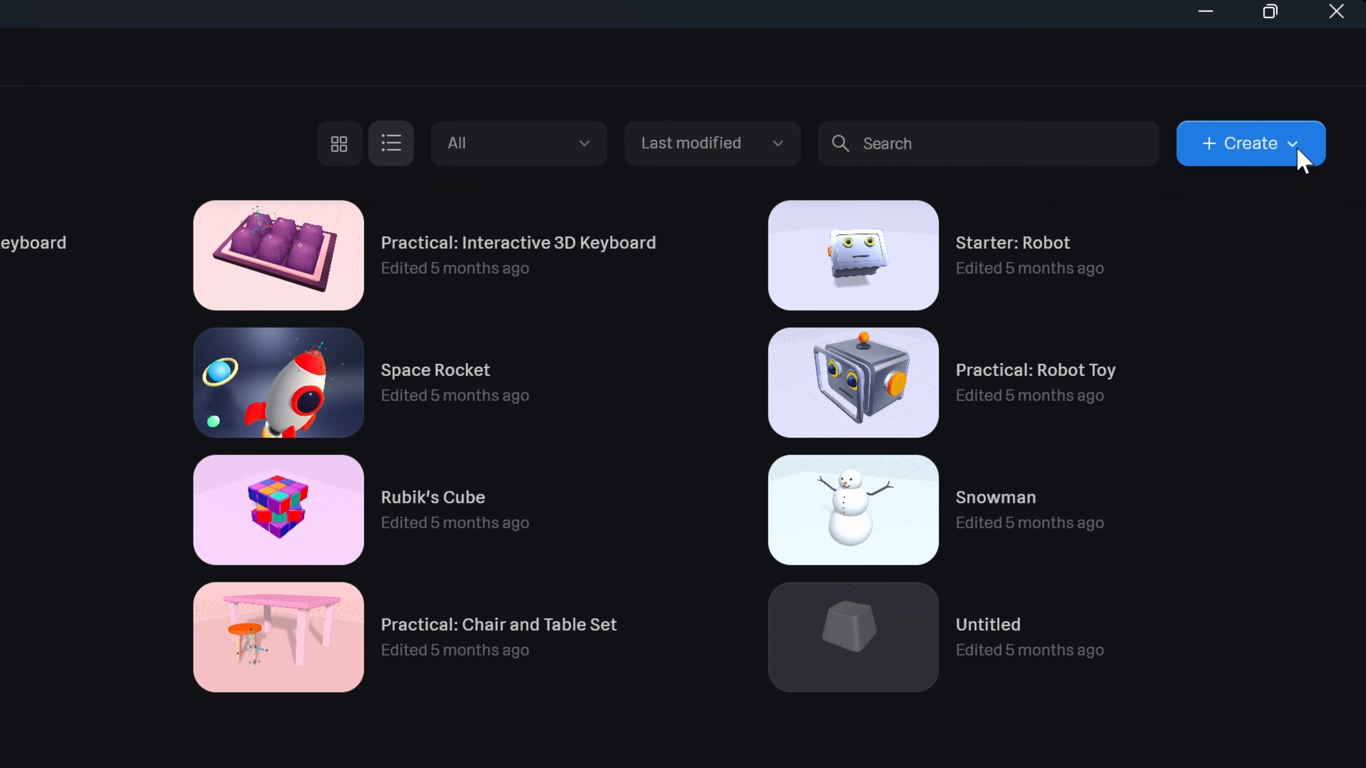
# Create a new Hana 2D design file.
pyautogui.click(1298, 156)
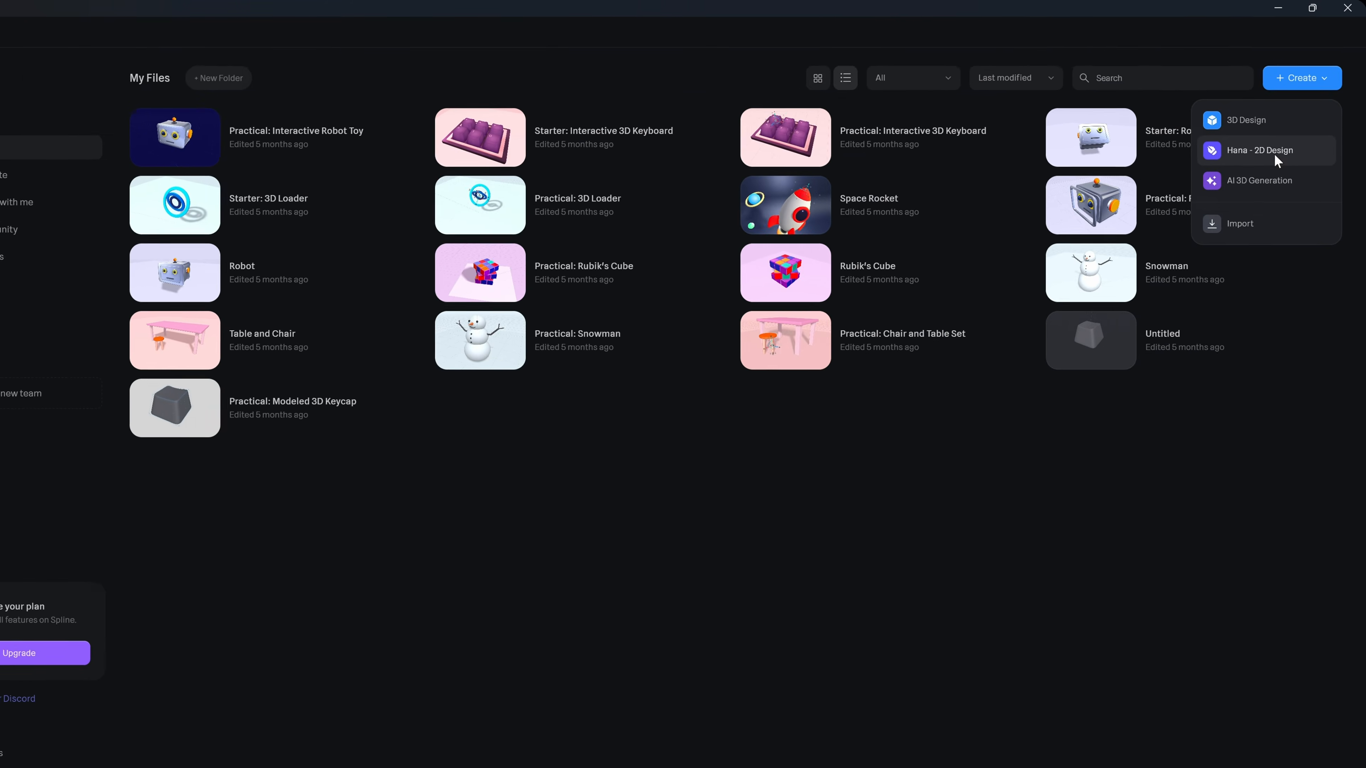
pyautogui.click(1275, 155)
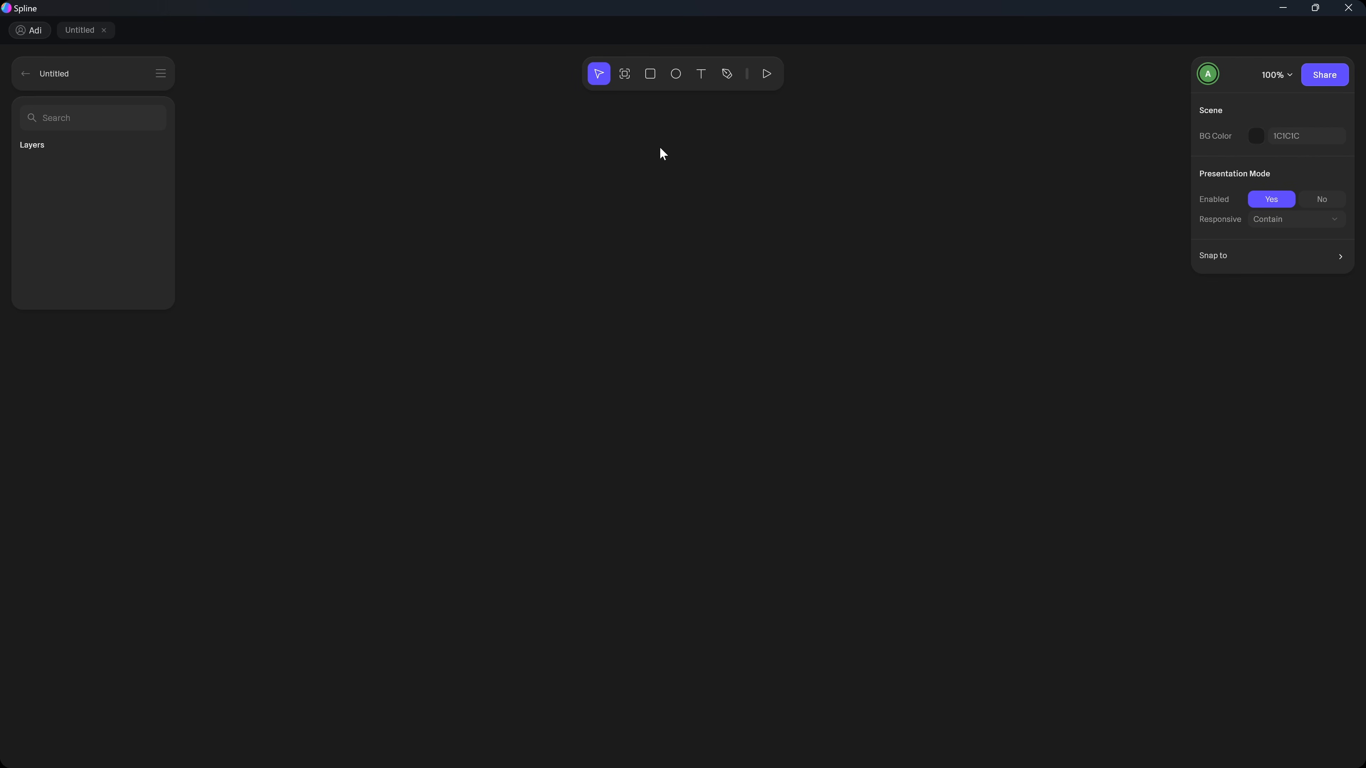
pyautogui.click(650, 73)
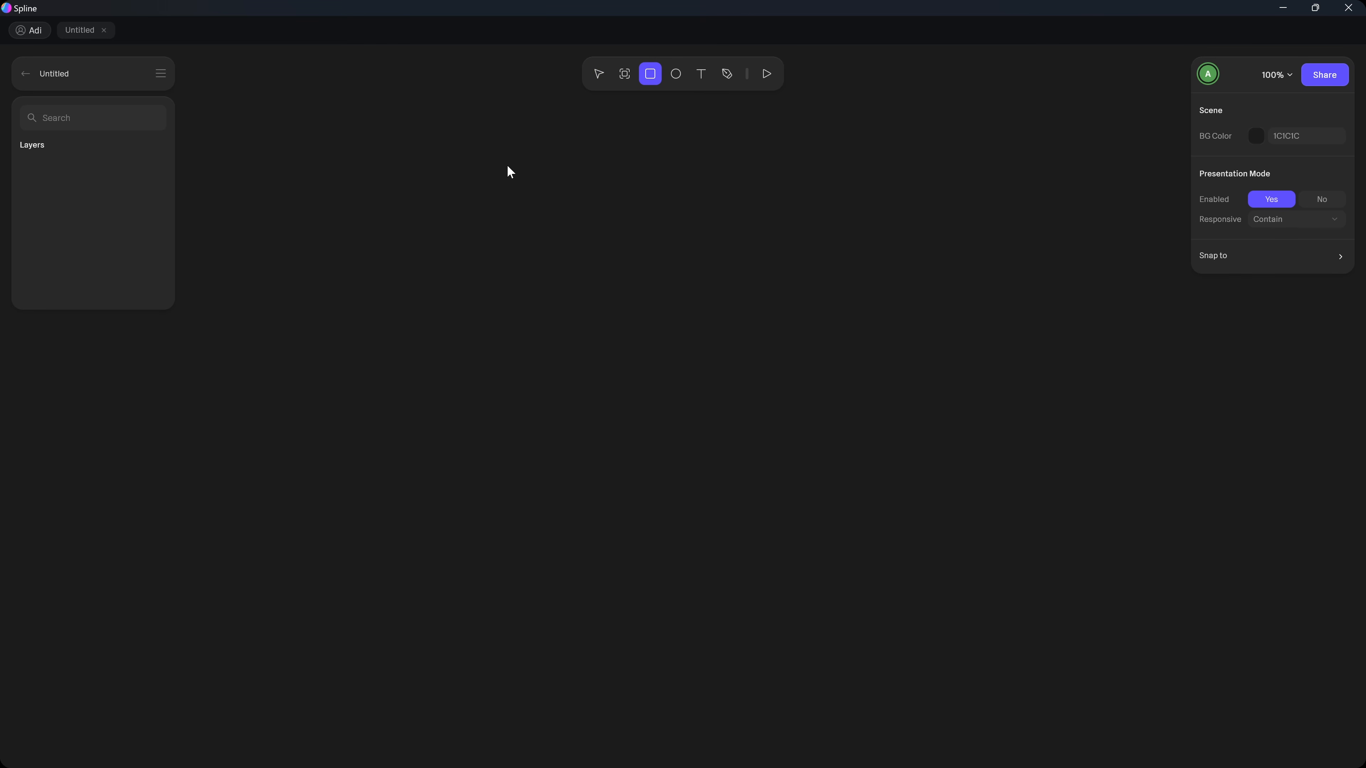
pyautogui.moveTo(507, 167)
pyautogui.mouseDown()
pyautogui.moveTo(834, 523)
pyautogui.moveTo(974, 440)
pyautogui.moveTo(685, 444)
pyautogui.moveTo(778, 474)
pyautogui.mouseUp()
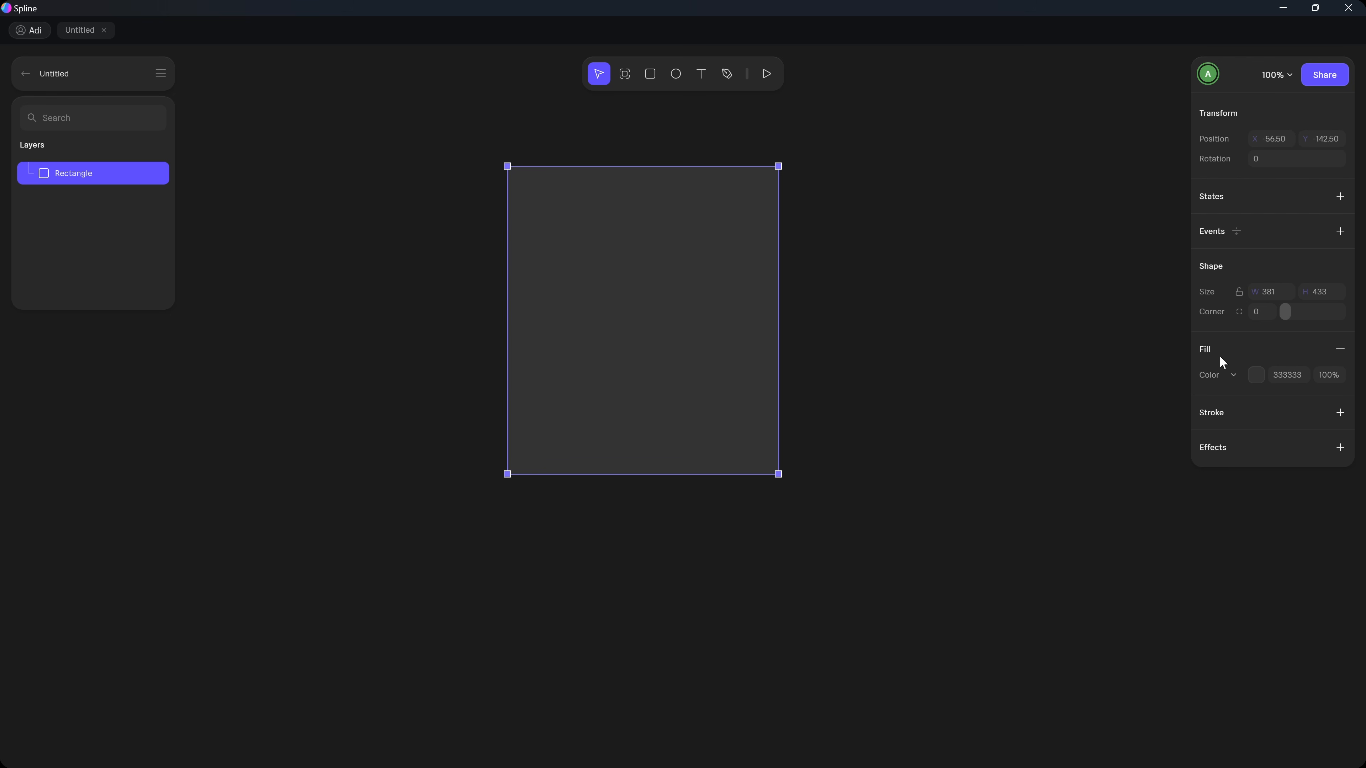
pyautogui.click(862, 231)
pyautogui.click(749, 259)
pyautogui.press('Delete')
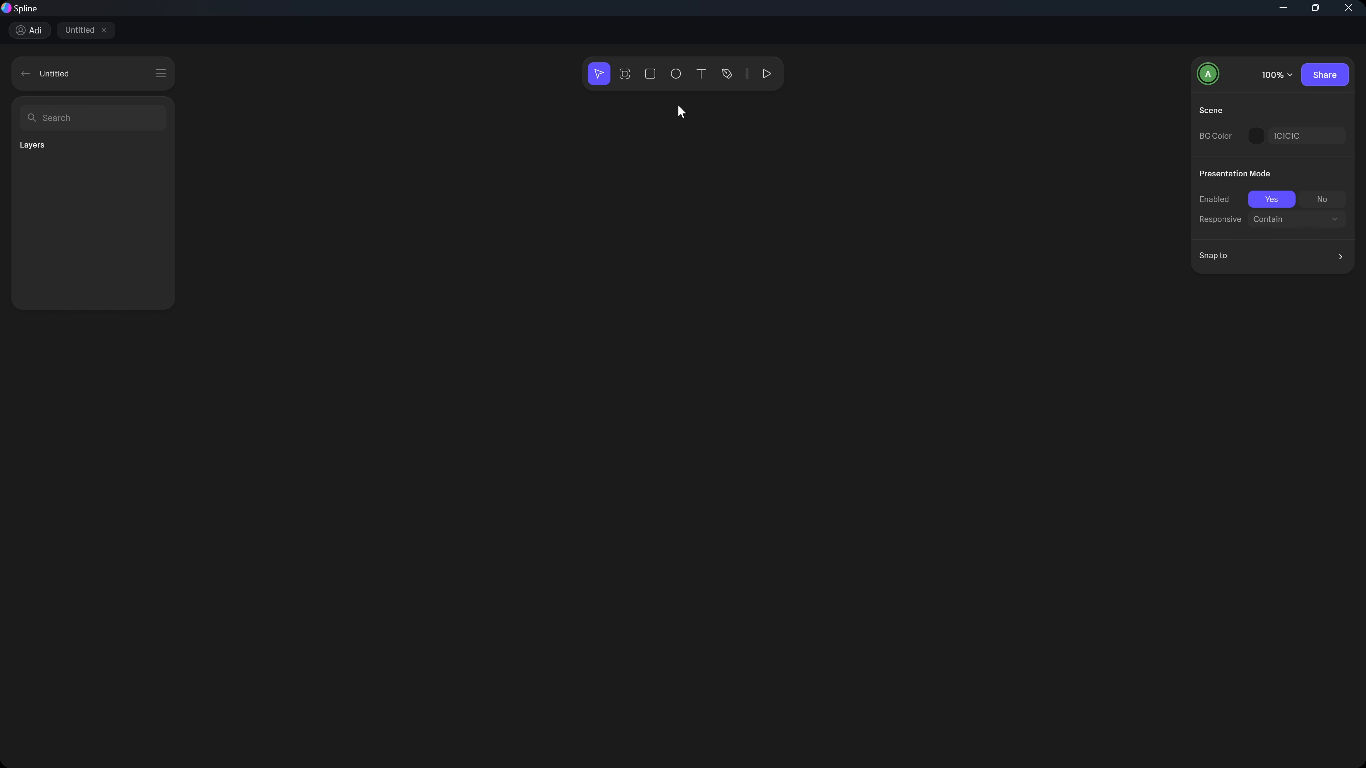
# Draw a circle about 437 in diameter and move it to about X 8.50, Y -67.50 near the canvas centre.
pyautogui.click(676, 76)
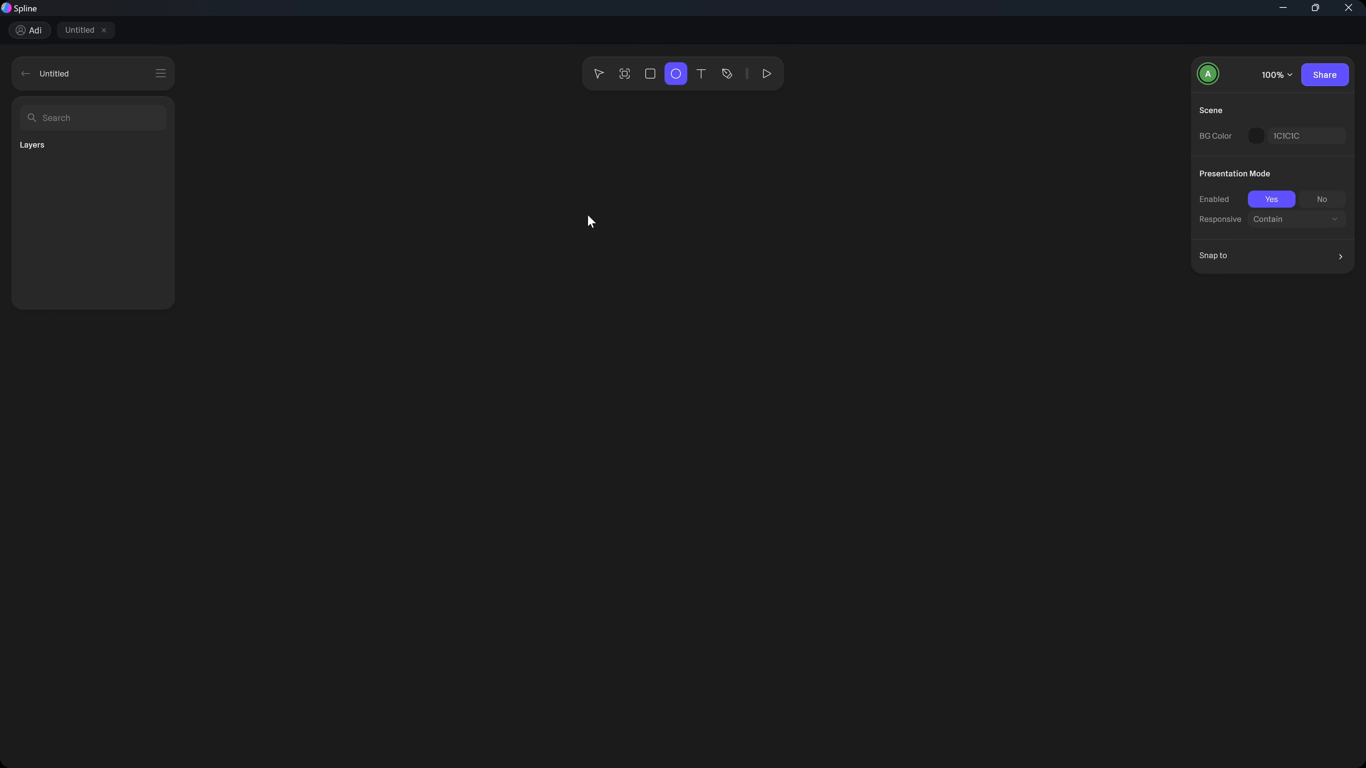
pyautogui.moveTo(578, 199)
pyautogui.mouseDown()
pyautogui.moveTo(912, 524)
pyautogui.moveTo(870, 490)
pyautogui.moveTo(889, 509)
pyautogui.mouseUp()
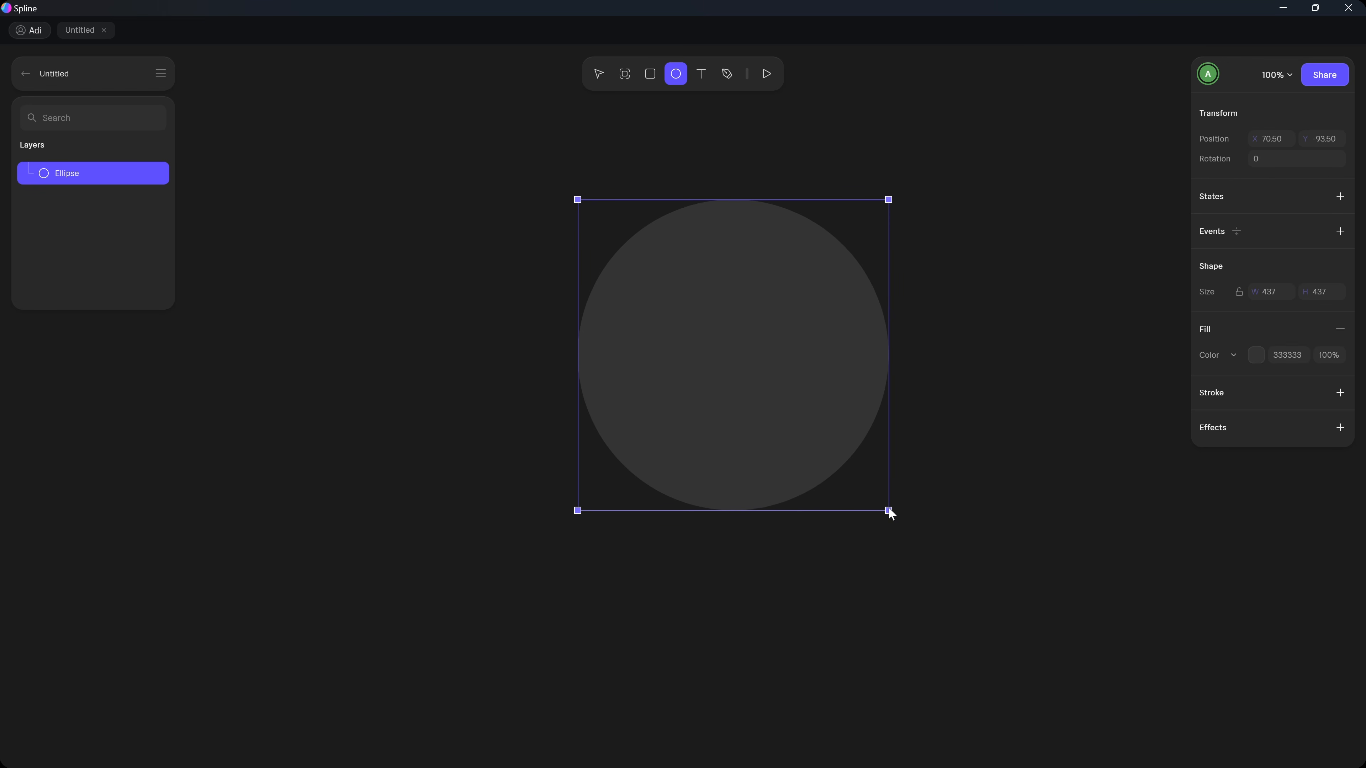
pyautogui.moveTo(738, 328); pyautogui.dragTo(695, 346)
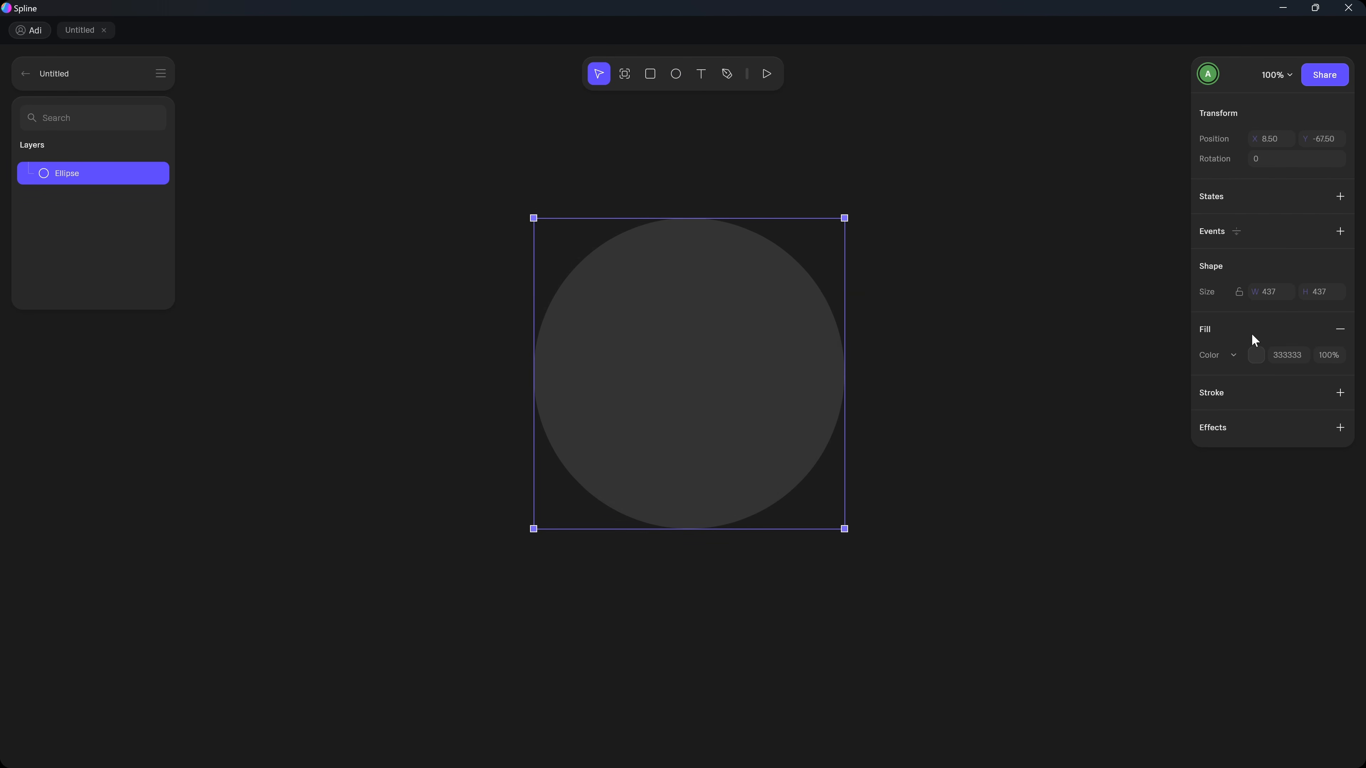
pyautogui.click(918, 318)
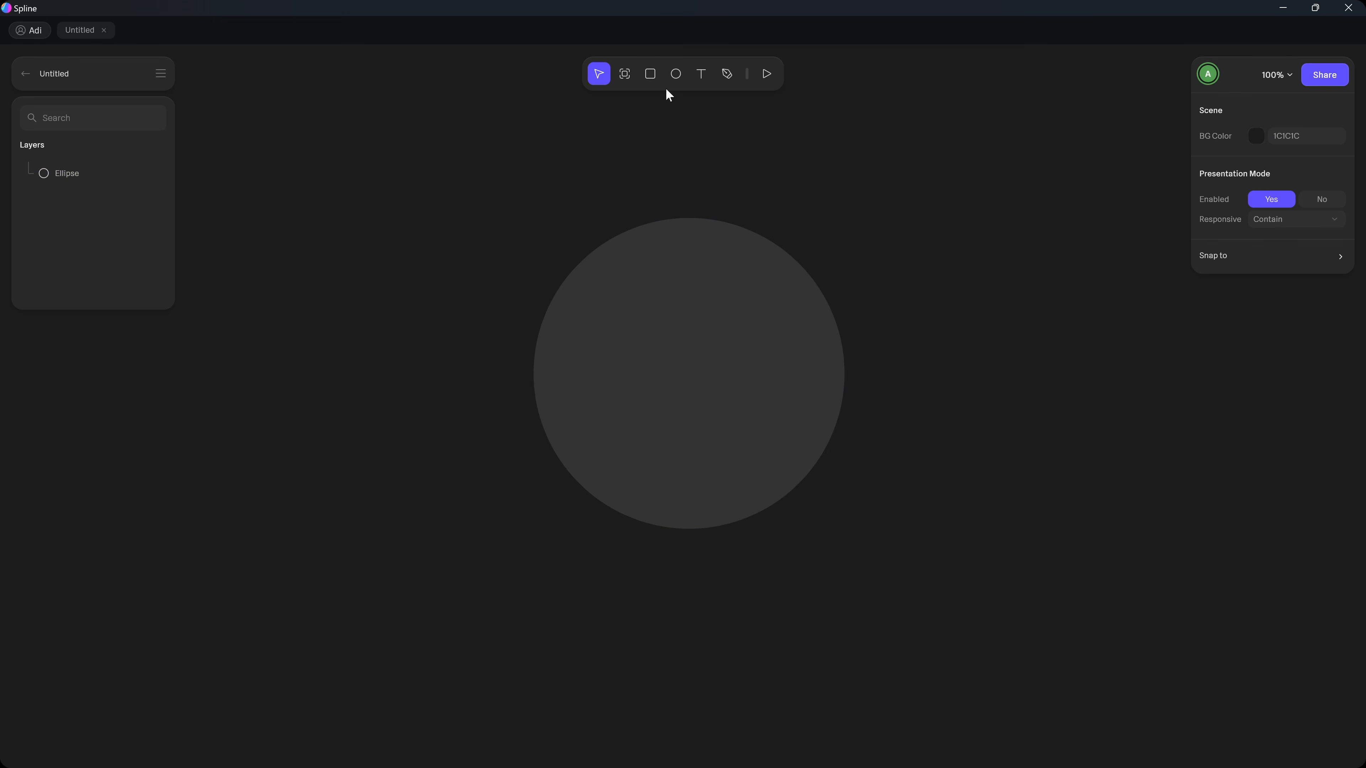
# Draw a vertical rectangle about 121 by 588 across the circle and fill it with red C03A3A.
pyautogui.click(650, 82)
pyautogui.moveTo(654, 168)
pyautogui.mouseDown()
pyautogui.moveTo(679, 234)
pyautogui.moveTo(740, 638)
pyautogui.moveTo(731, 565)
pyautogui.moveTo(741, 588)
pyautogui.mouseUp()
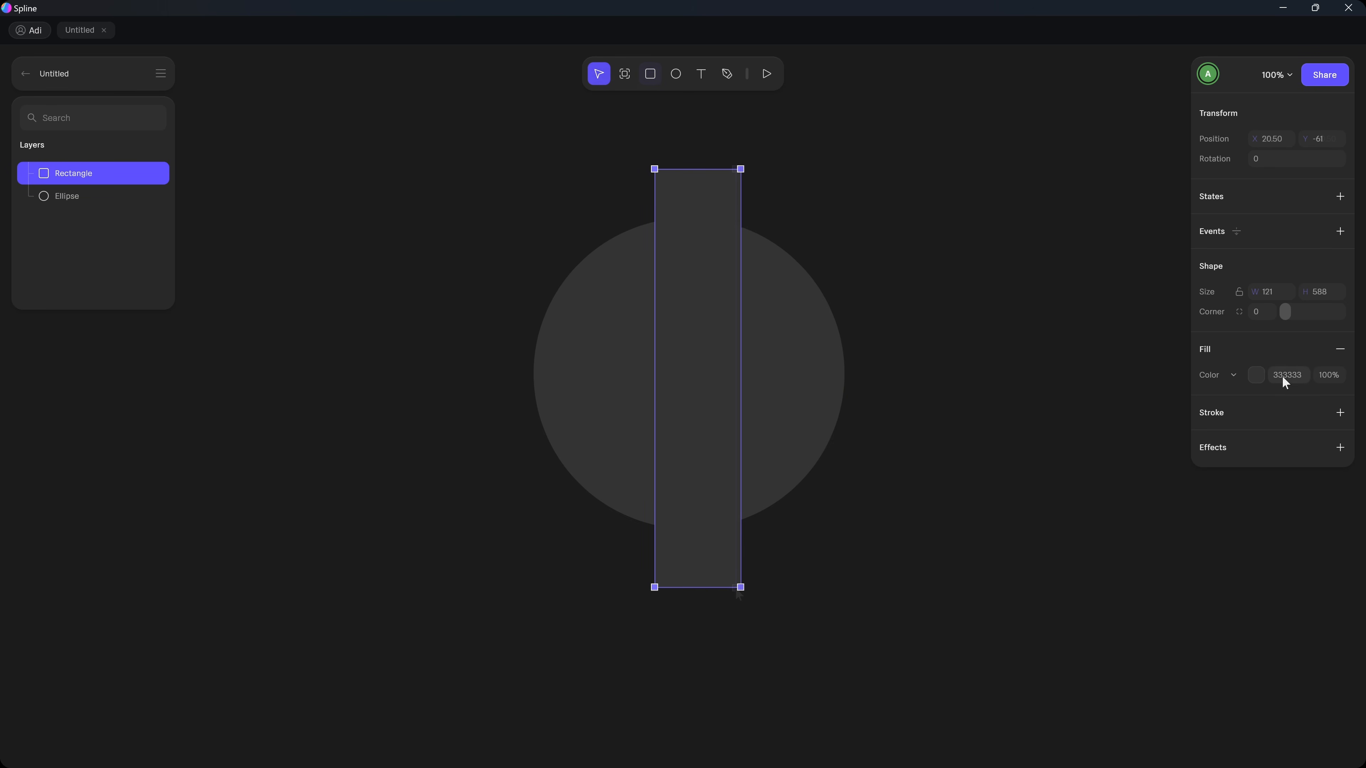
pyautogui.click(1256, 375)
pyautogui.moveTo(1265, 463); pyautogui.dragTo(1302, 432)
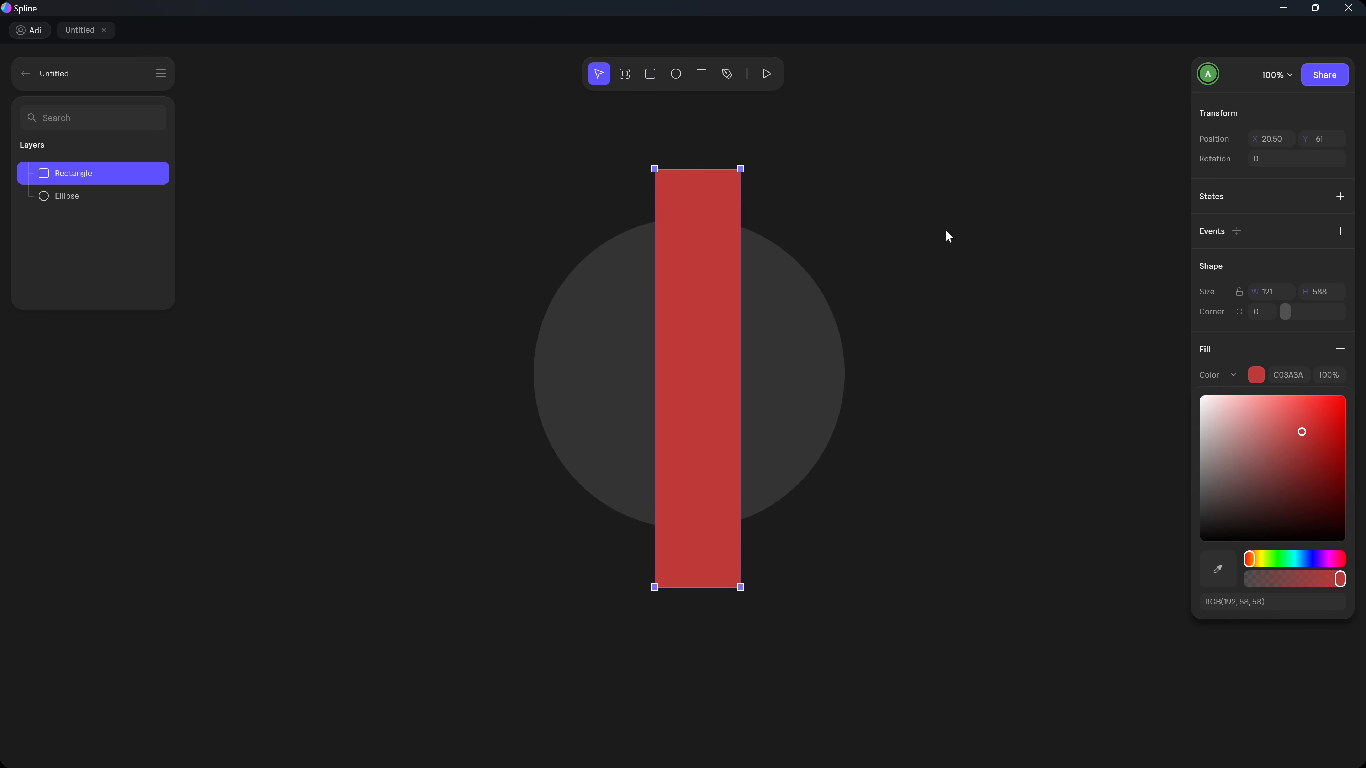
# Move the red rectangle to about X 8.50, Y -54 so it runs through the middle of the circle.
pyautogui.click(933, 218)
pyautogui.moveTo(716, 212); pyautogui.dragTo(688, 228)
pyautogui.click(992, 263)
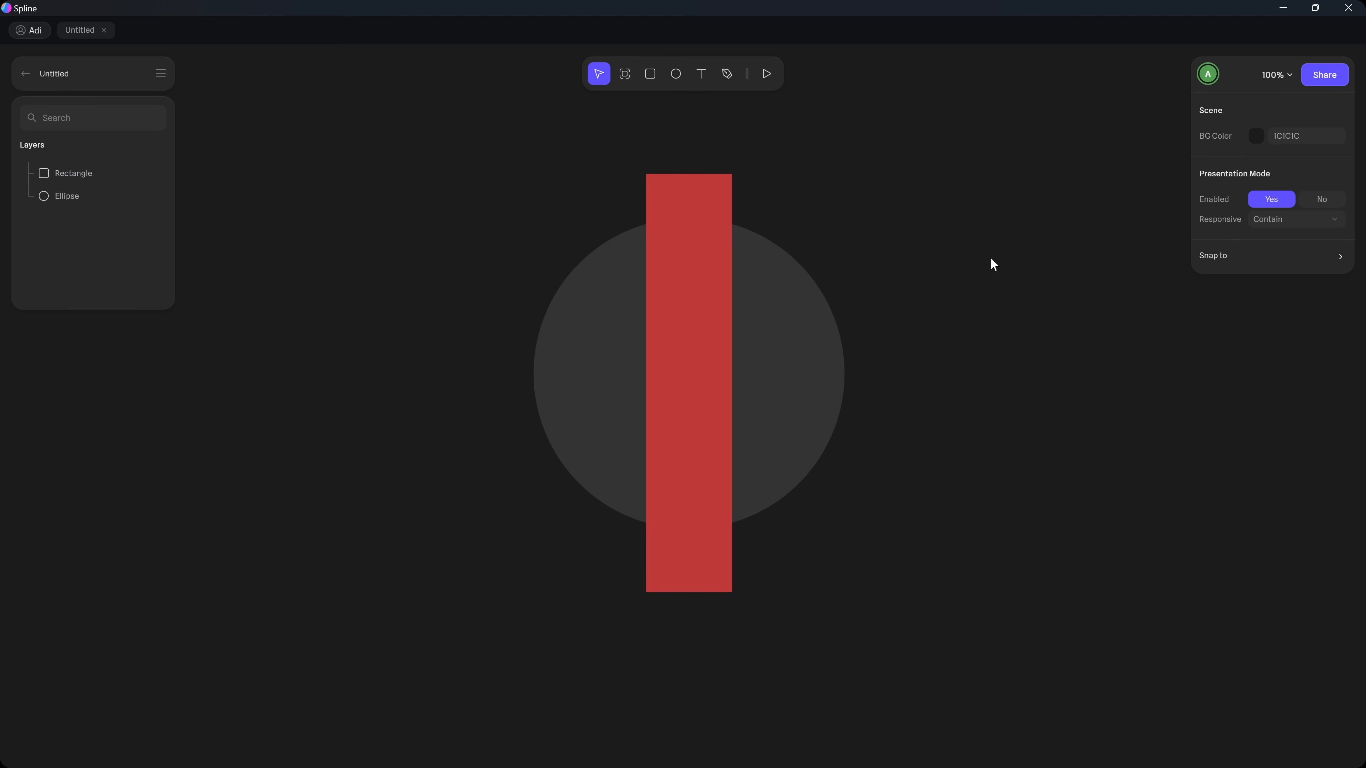
# Round the red rectangle's corners with a corner radius of 20.
pyautogui.click(730, 210)
pyautogui.moveTo(1286, 322); pyautogui.dragTo(1290, 321)
pyautogui.click(1000, 304)
pyautogui.click(713, 264)
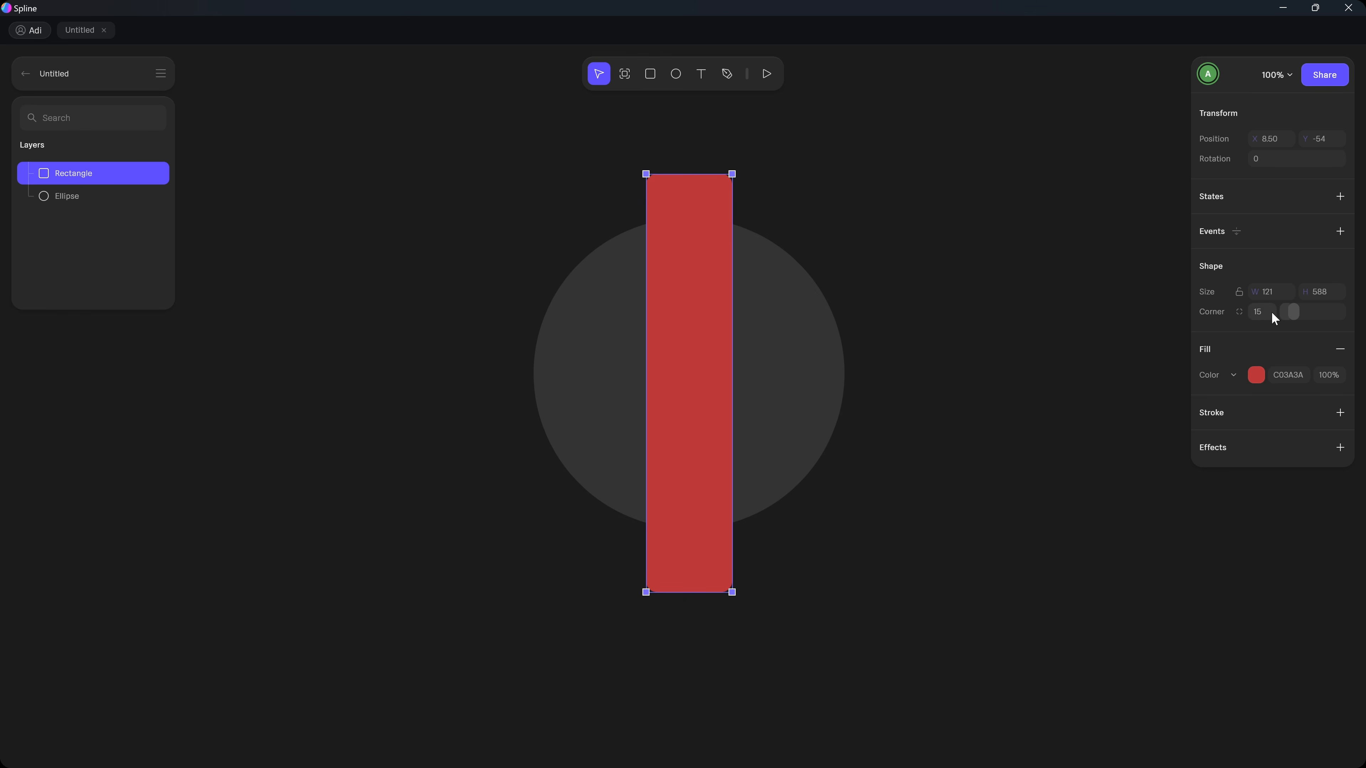
pyautogui.click(994, 216)
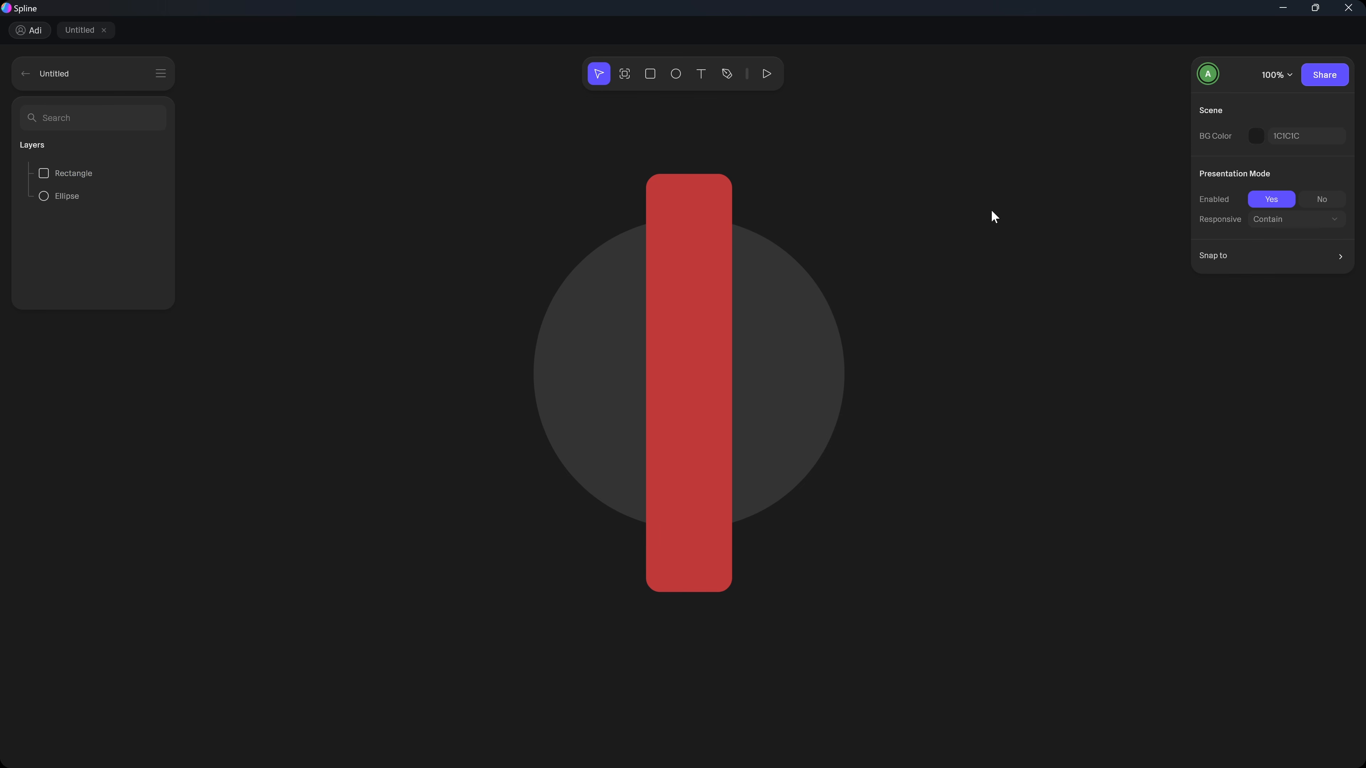
# Align the rectangle and the circle on their vertical centres.
pyautogui.moveTo(809, 191); pyautogui.dragTo(491, 532)
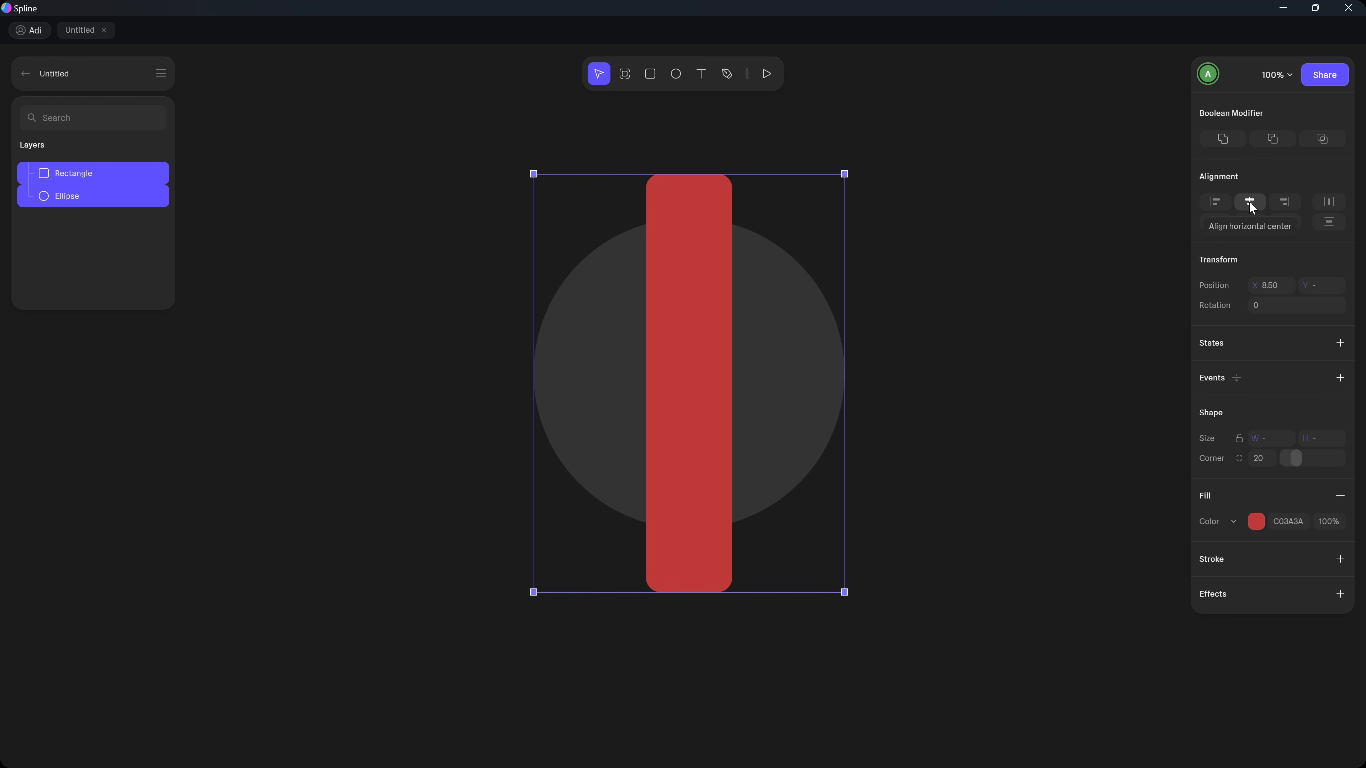
pyautogui.click(1252, 221)
pyautogui.click(988, 306)
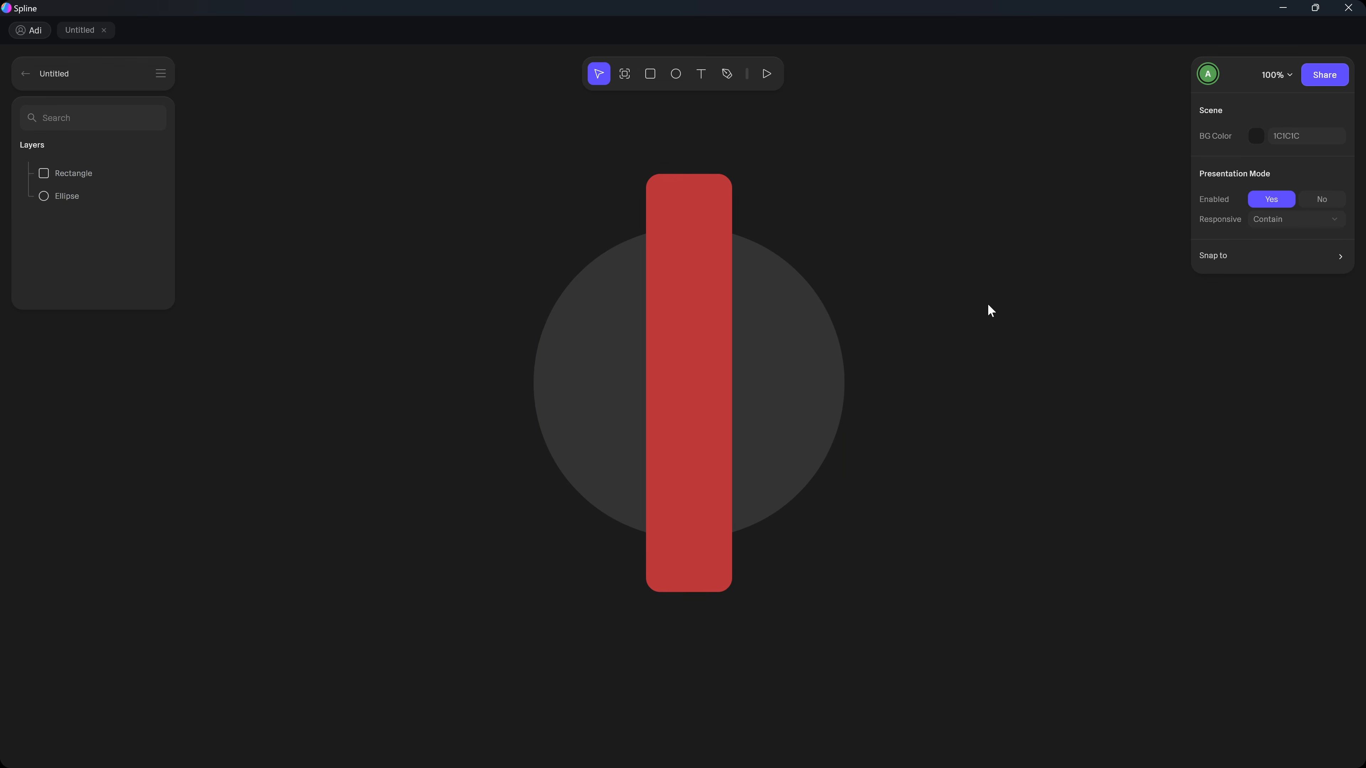
# Duplicate the red bar twice, rotating the first copy to 45 degrees and the second to 120 degrees.
pyautogui.click(693, 218)
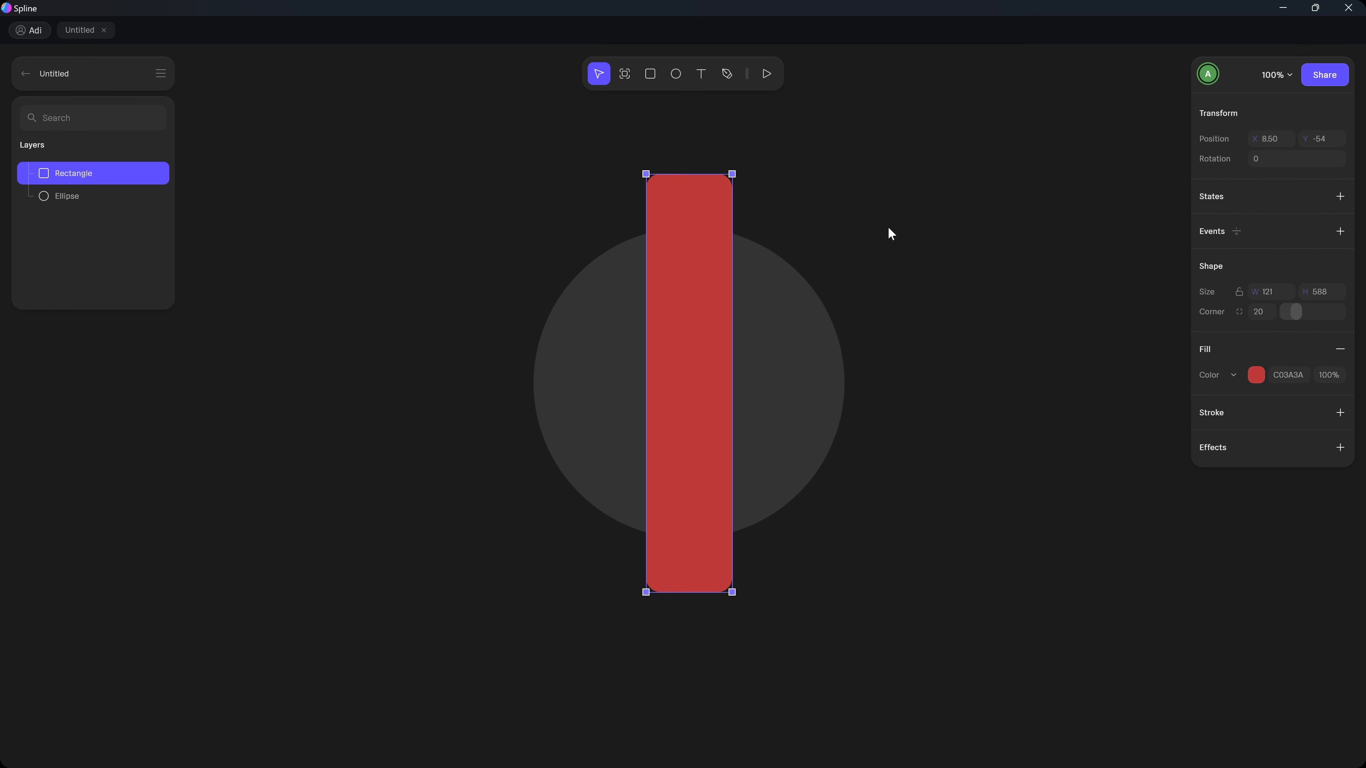
pyautogui.hotkey('ctrl', 'd')
pyautogui.moveTo(737, 165); pyautogui.dragTo(845, 269)
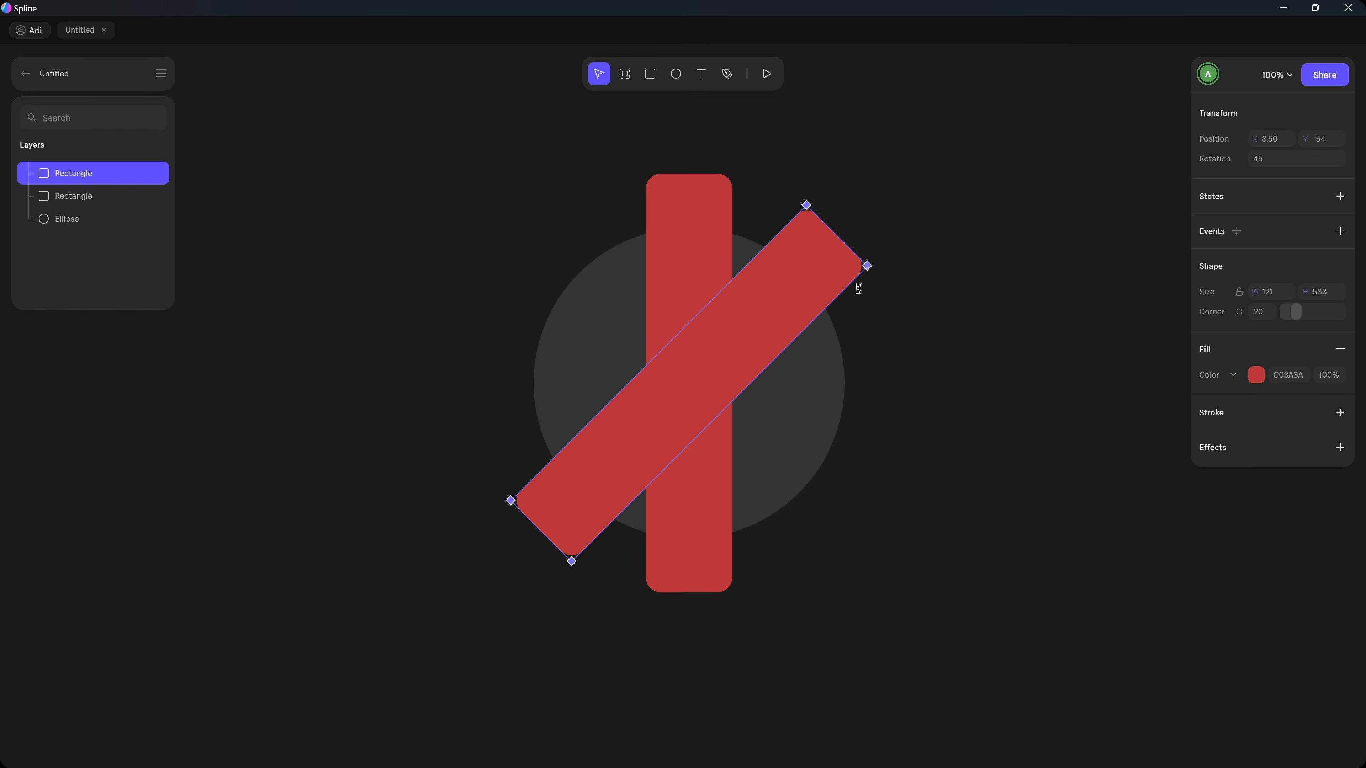
pyautogui.moveTo(858, 289)
pyautogui.mouseDown()
pyautogui.moveTo(880, 339)
pyautogui.moveTo(865, 269)
pyautogui.mouseUp()
pyautogui.hotkey('ctrl', 'd')
pyautogui.moveTo(872, 265); pyautogui.dragTo(825, 513)
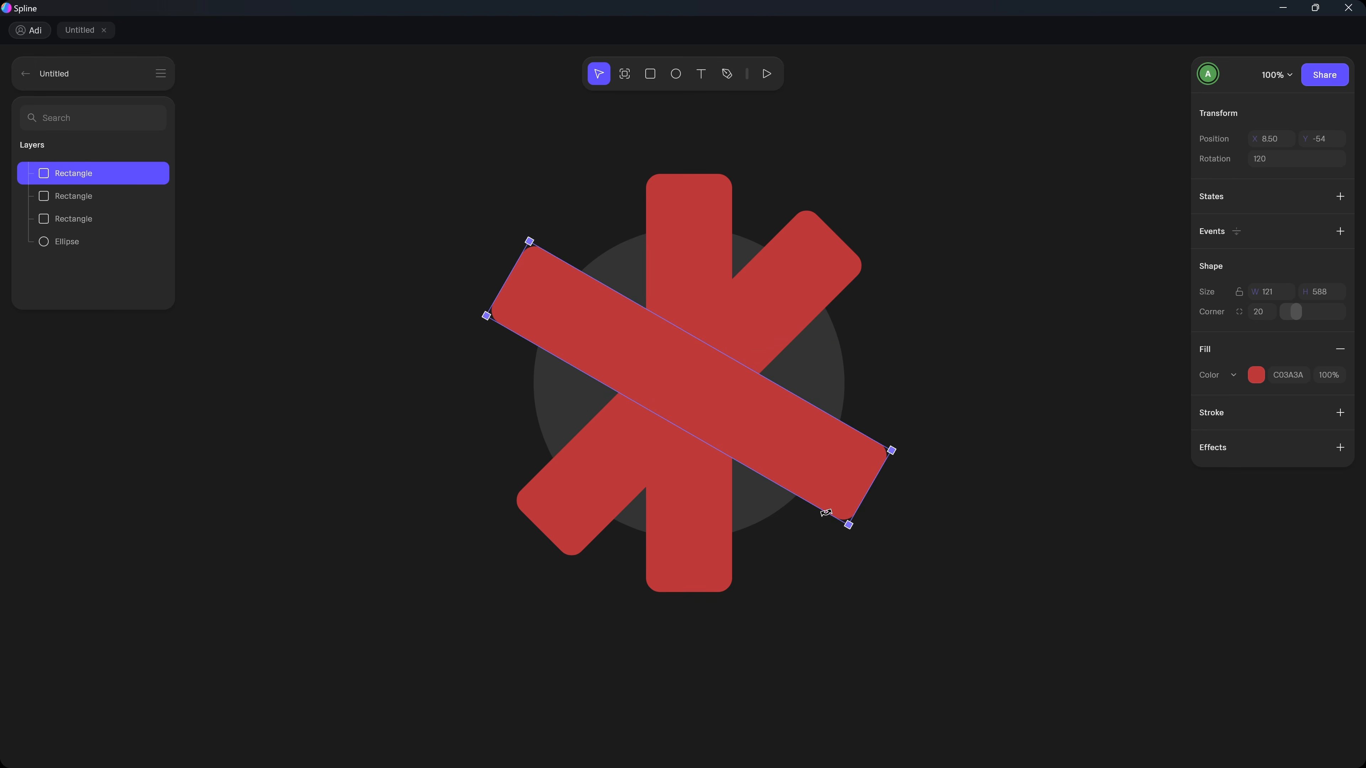
# Set the rotation of the bar tilted at 45 degrees to 60 degrees.
pyautogui.click(823, 261)
pyautogui.moveTo(876, 269); pyautogui.dragTo(877, 307)
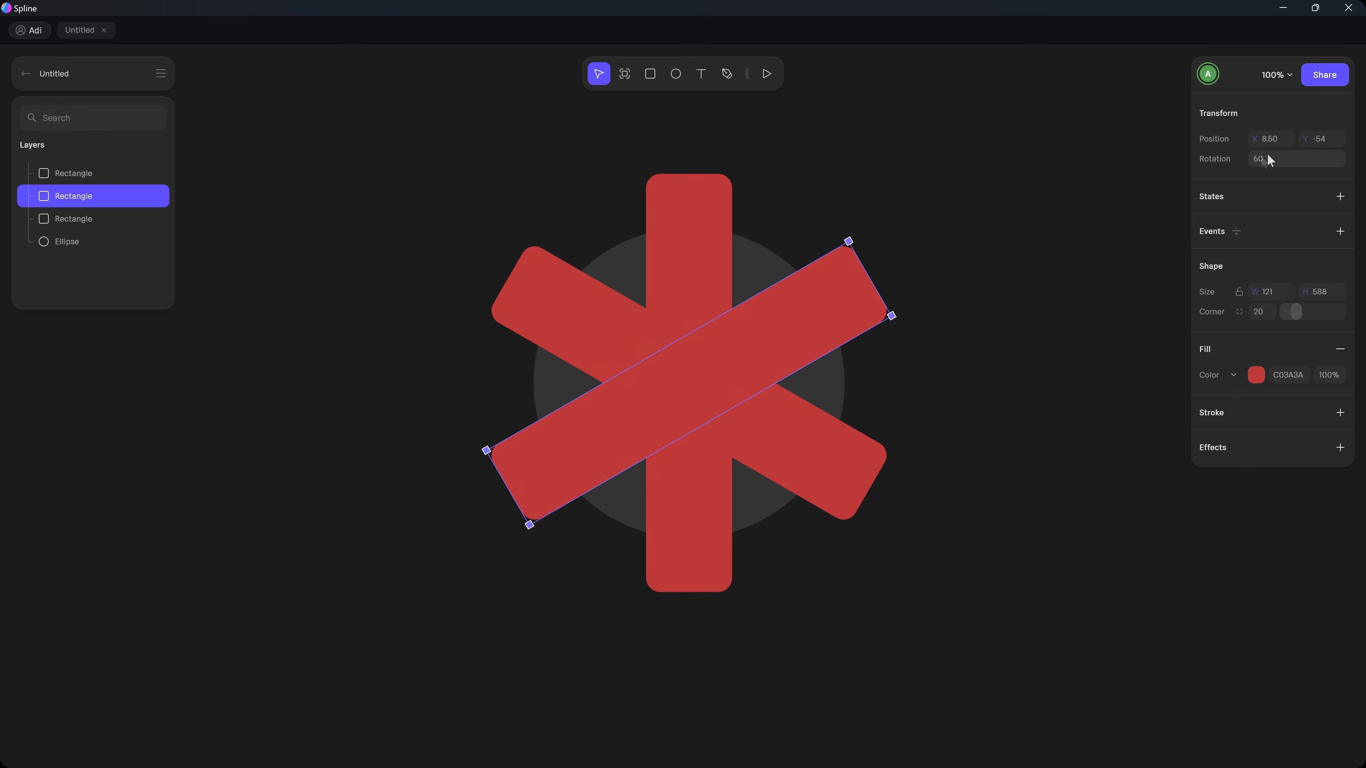
pyautogui.click(801, 462)
pyautogui.click(1045, 321)
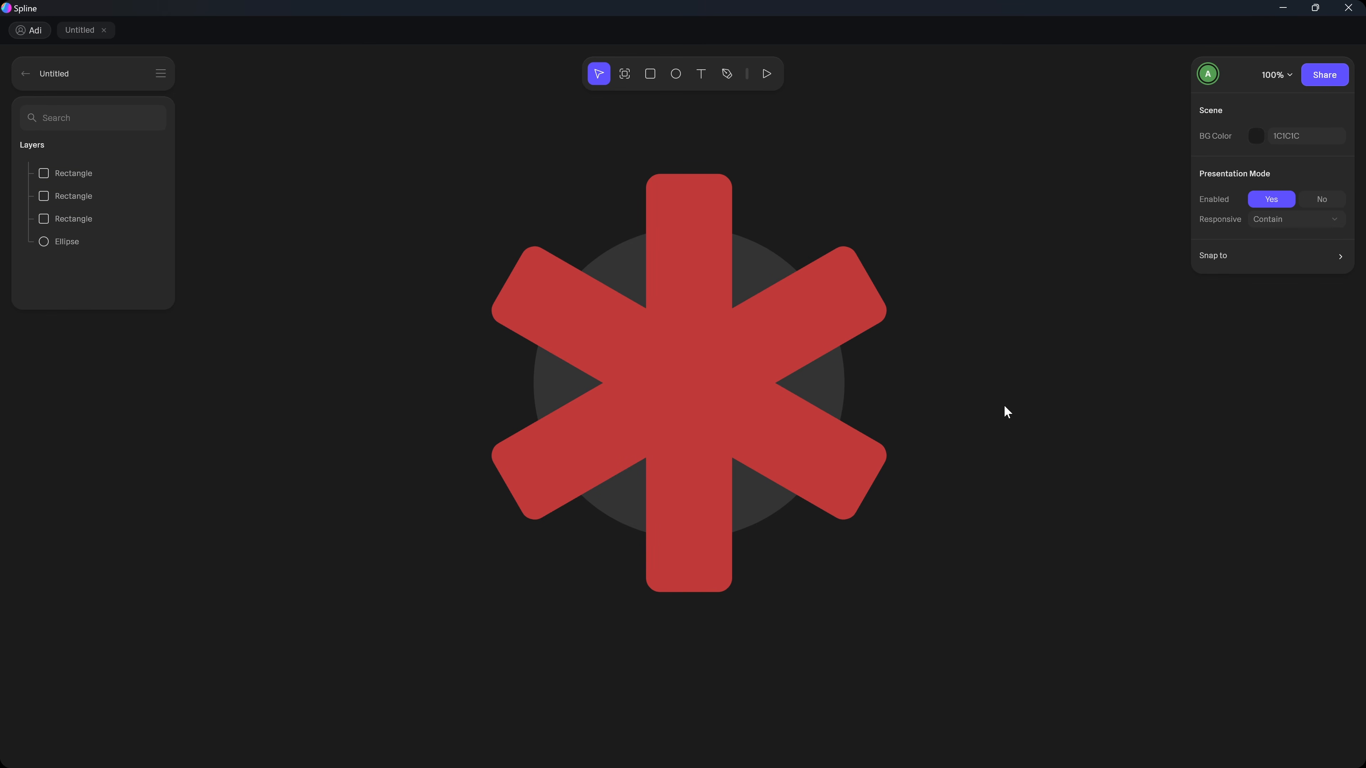
# Combine the three bars and the circle into one gear shape with a Boolean union.
pyautogui.moveTo(973, 143); pyautogui.dragTo(455, 662)
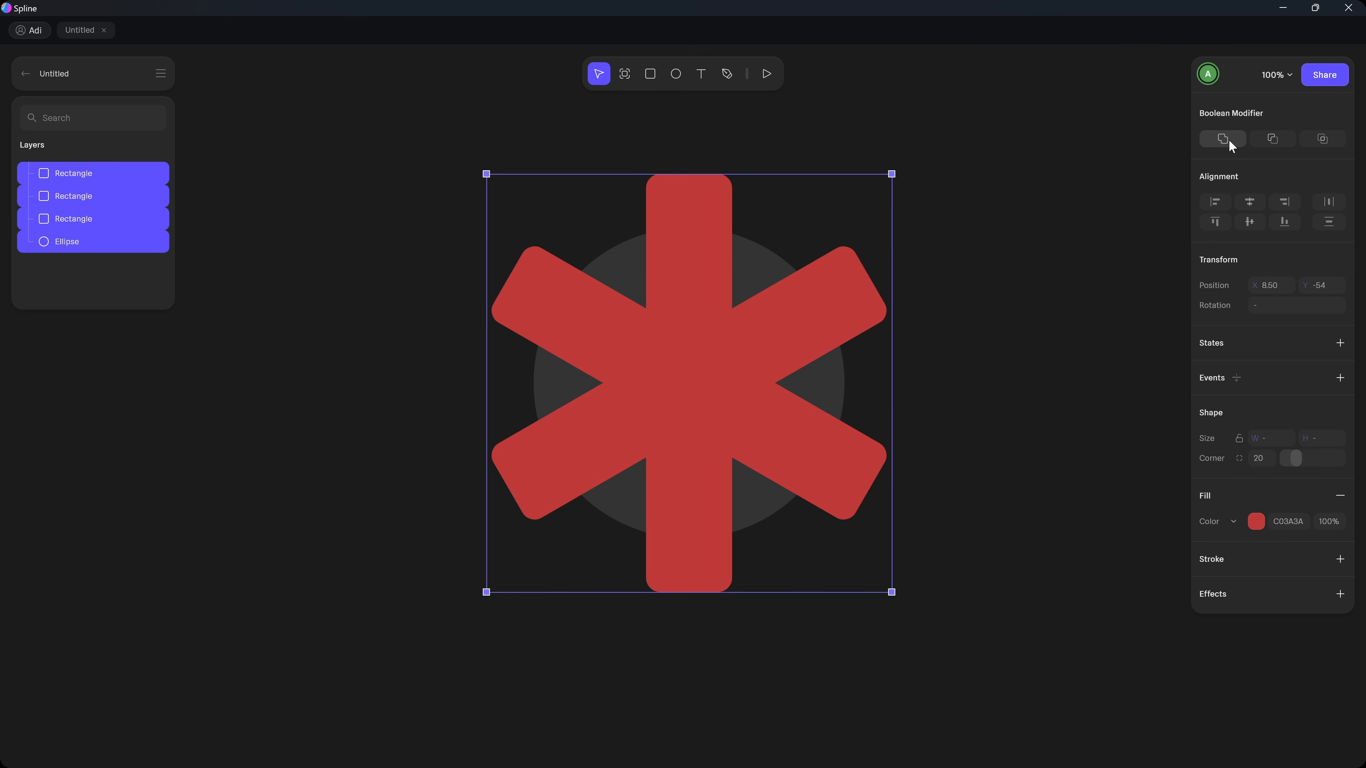
pyautogui.click(1097, 274)
pyautogui.click(719, 540)
pyautogui.click(807, 354)
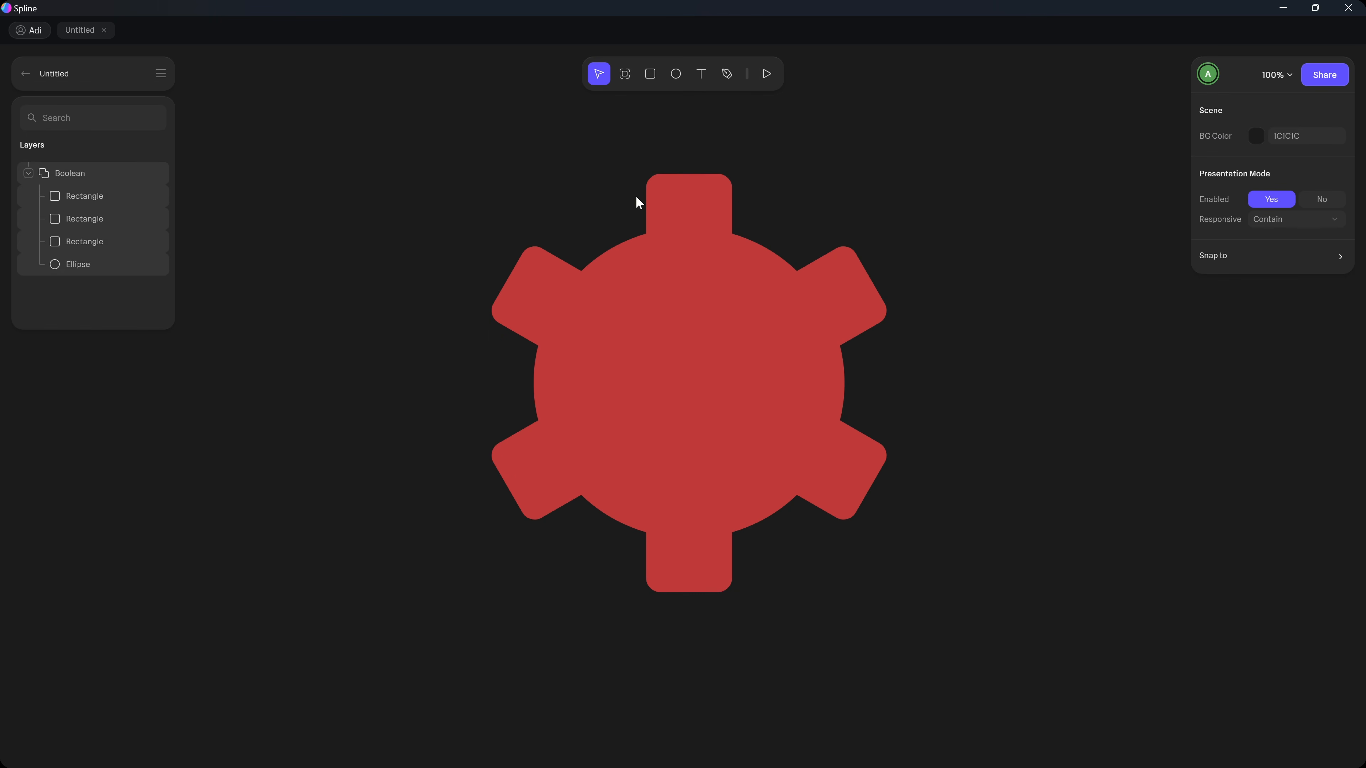
pyautogui.click(1023, 370)
pyautogui.click(674, 396)
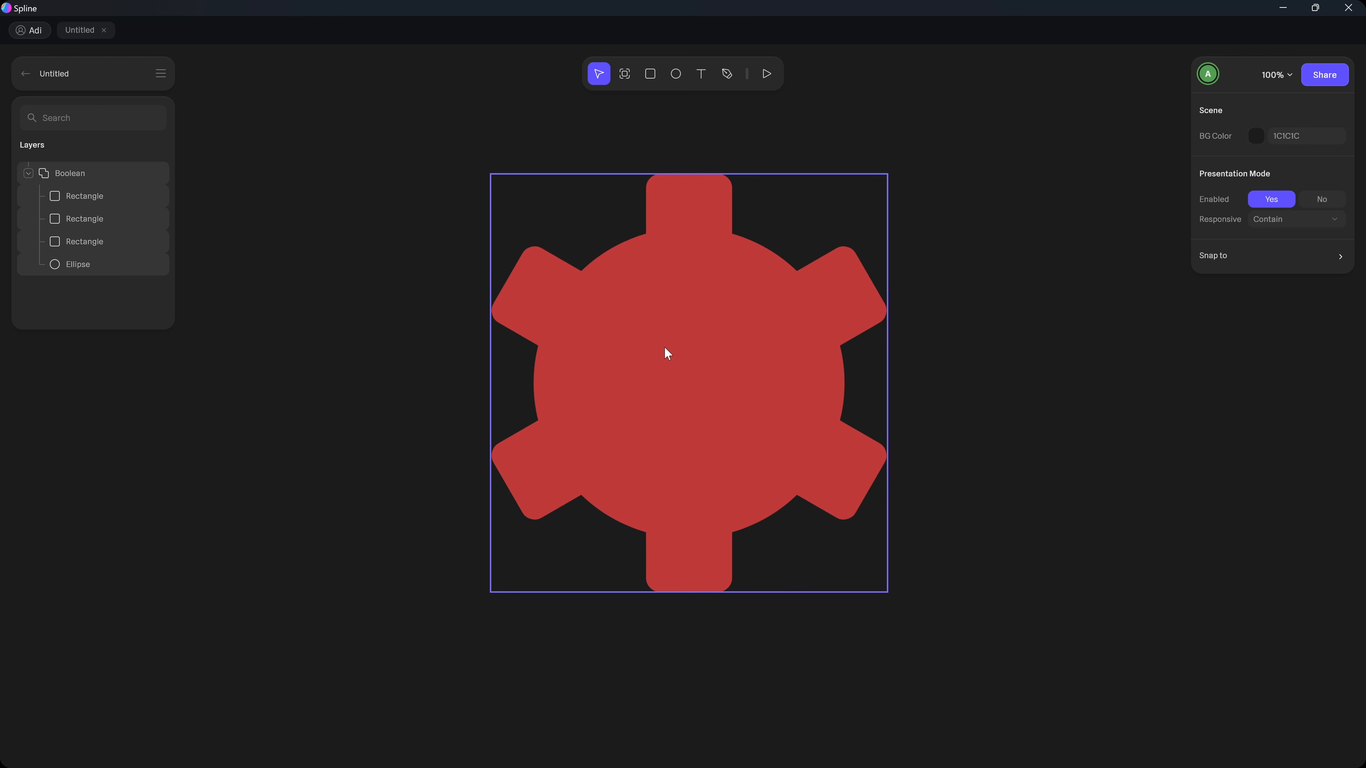
# Draw a circle about 219 in diameter and place it at the centre of the gear.
pyautogui.click(676, 74)
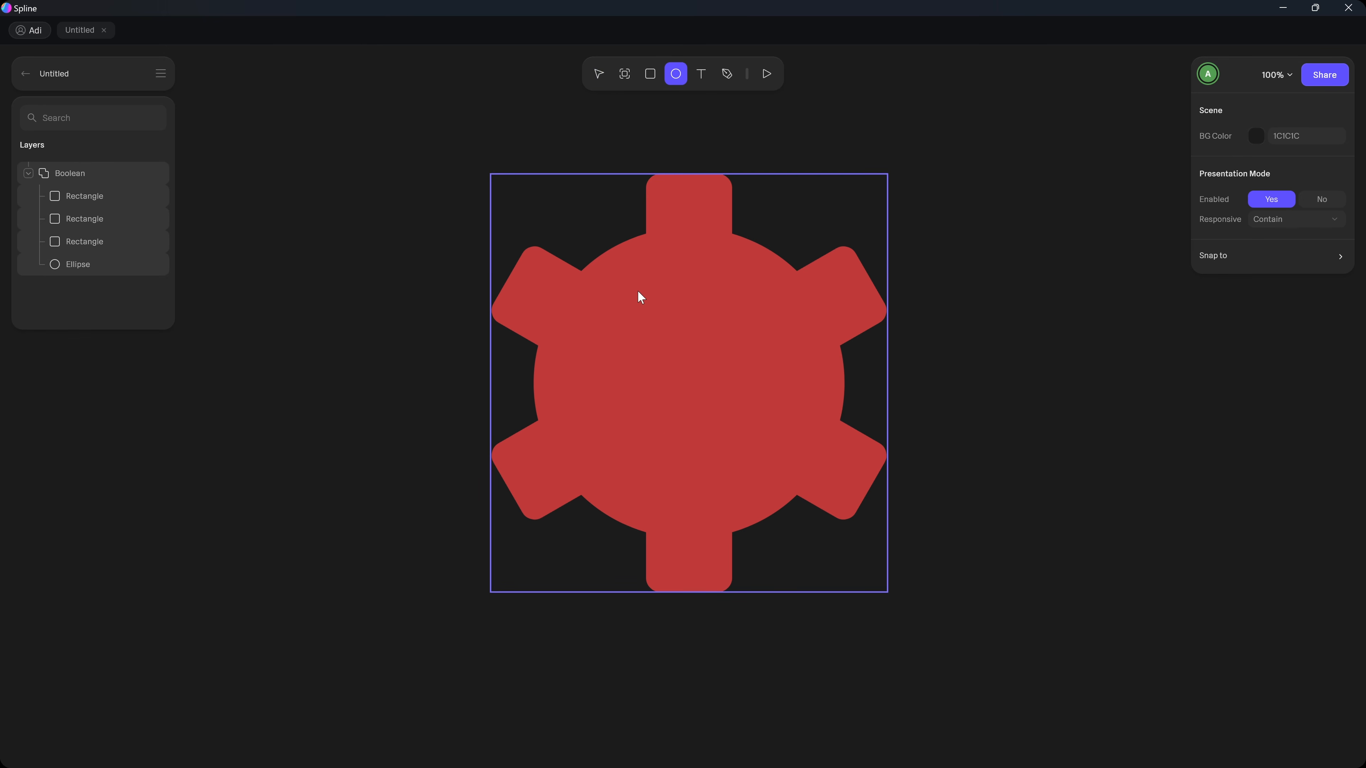
pyautogui.moveTo(638, 290); pyautogui.dragTo(793, 447)
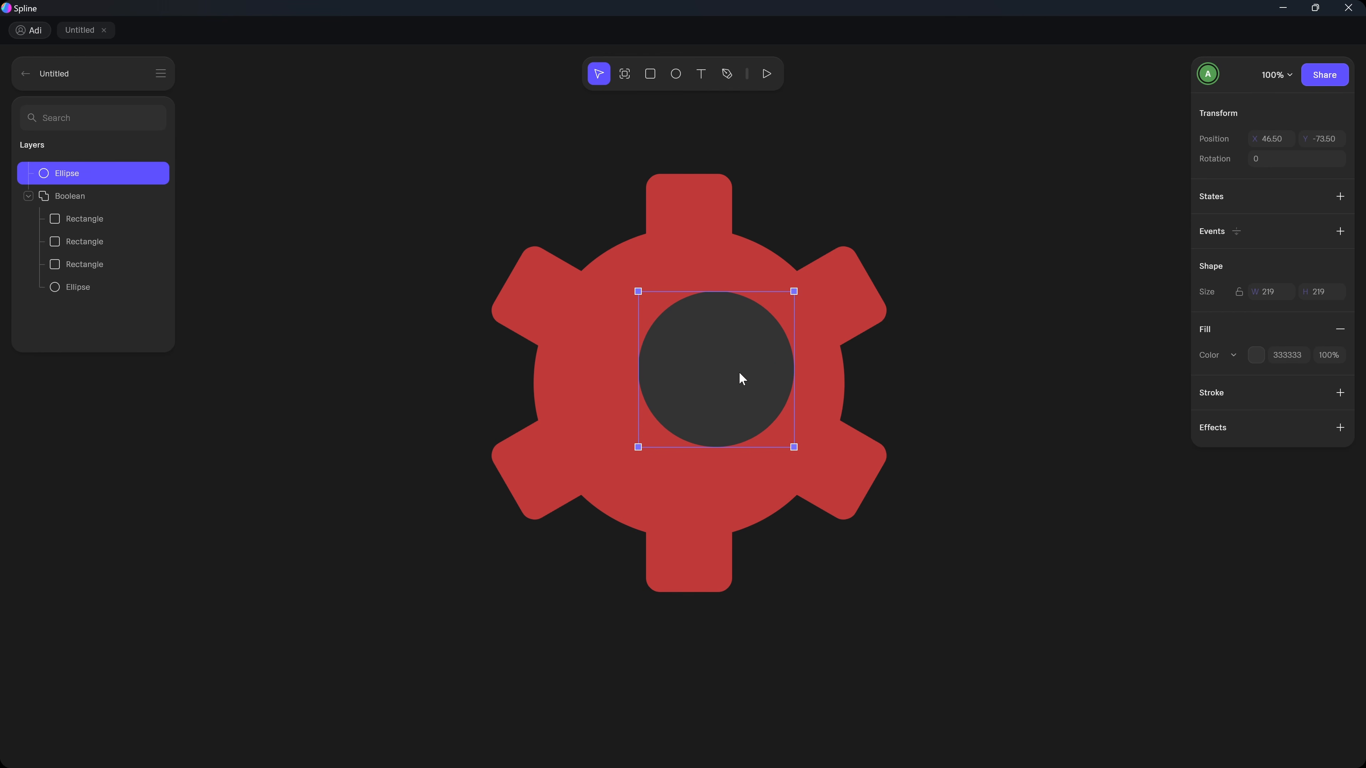
pyautogui.moveTo(731, 360); pyautogui.dragTo(706, 374)
pyautogui.click(978, 409)
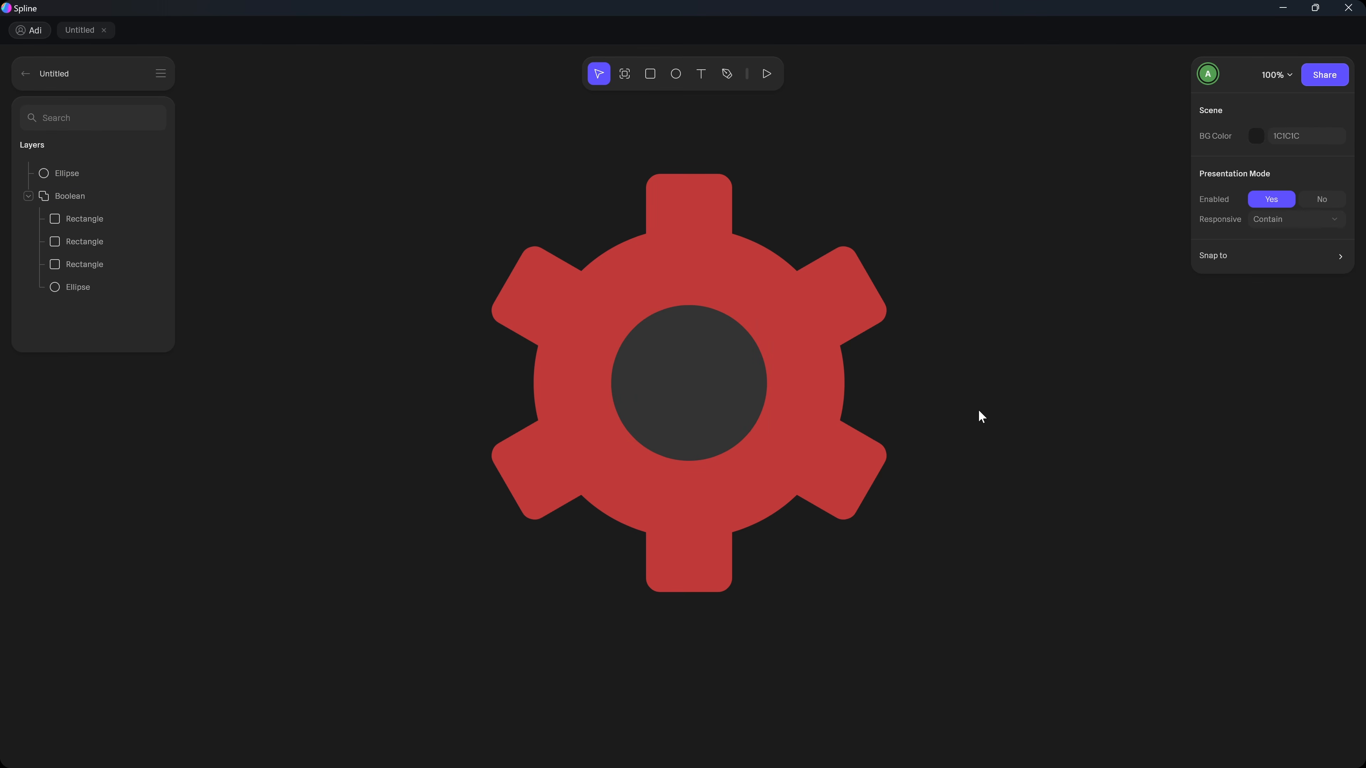
# Subtract the small circle from the gear to cut a hole, and move the result to about X 48, Y -82.
pyautogui.moveTo(996, 177); pyautogui.dragTo(450, 672)
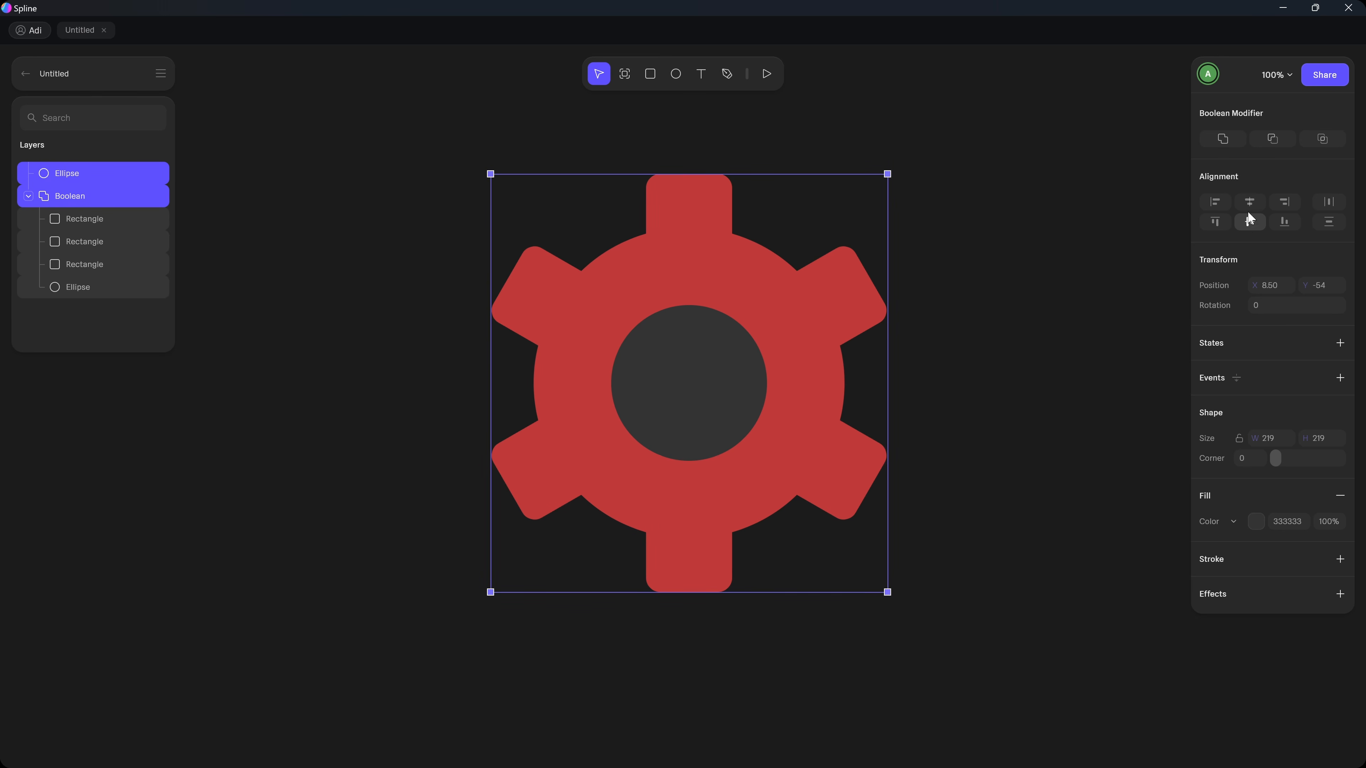
pyautogui.click(1284, 141)
pyautogui.moveTo(788, 303); pyautogui.dragTo(818, 286)
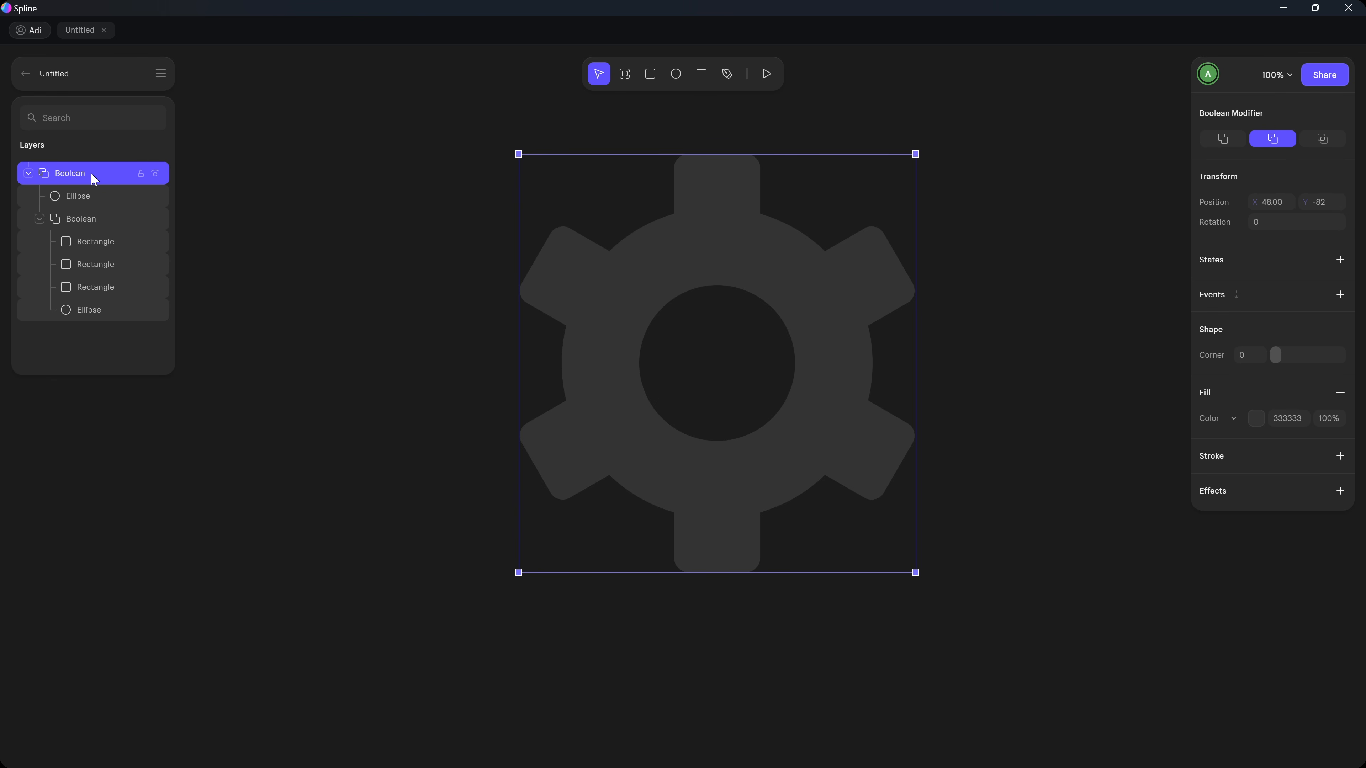
# Try moving the subtracted circle inside the gear to shift the hole.
pyautogui.click(77, 195)
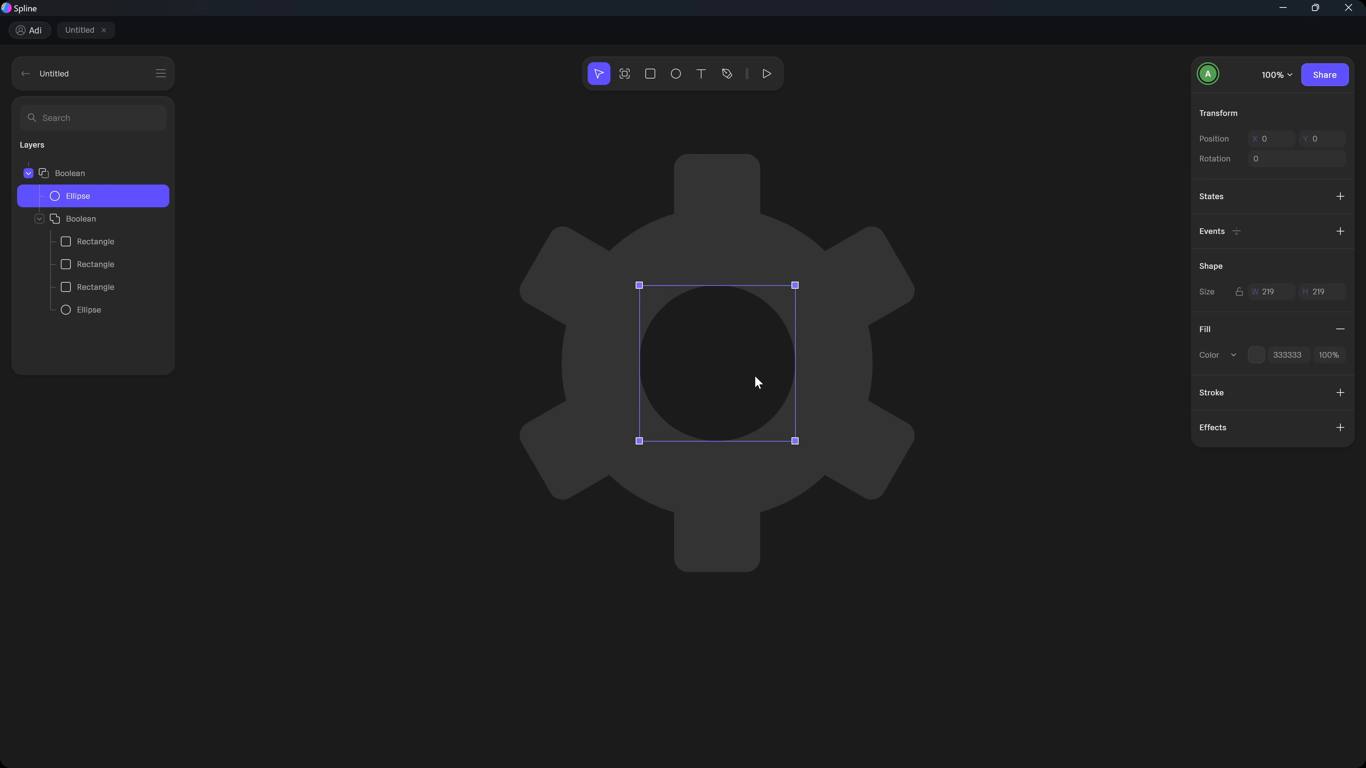
pyautogui.moveTo(706, 350); pyautogui.dragTo(713, 425)
pyautogui.click(923, 242)
# Change the fill colour of the whole gear to orange-red F73E00.
pyautogui.click(701, 212)
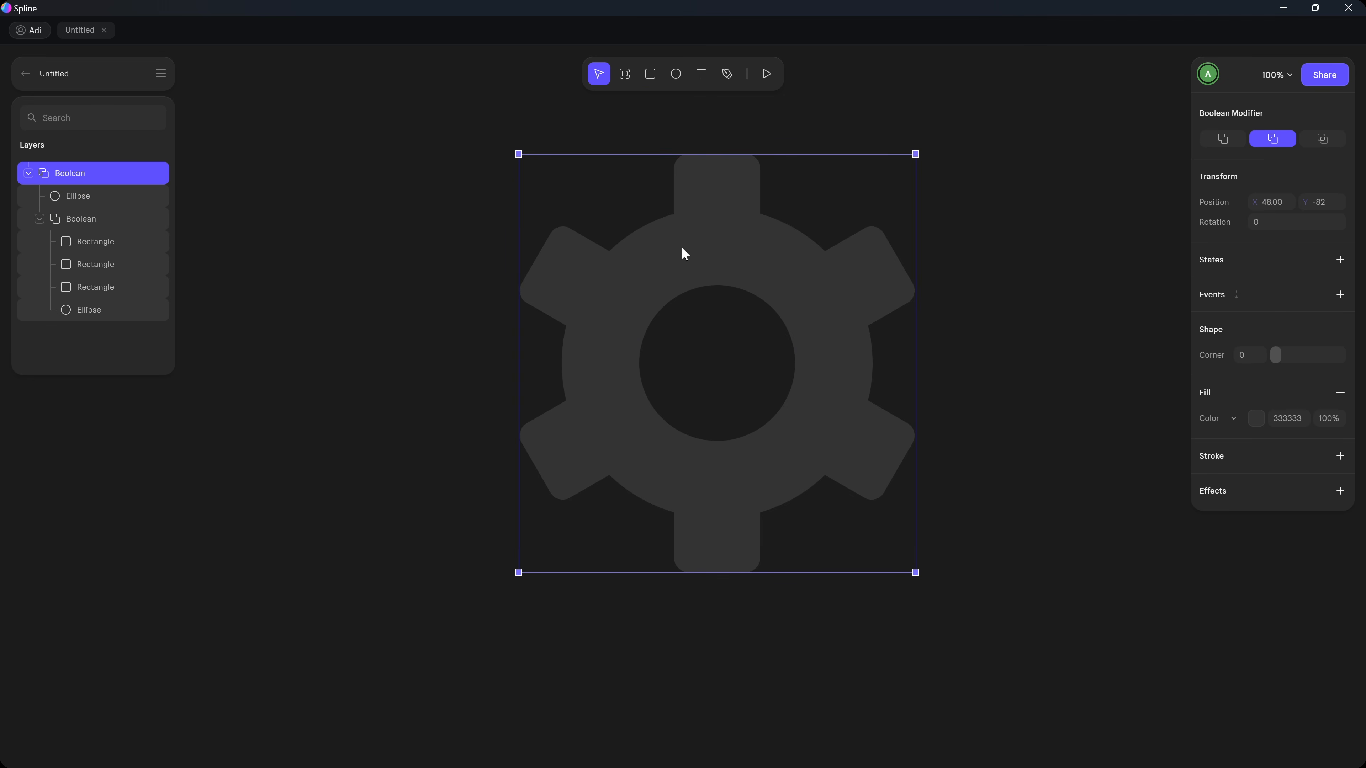
pyautogui.click(1020, 256)
pyautogui.click(1257, 418)
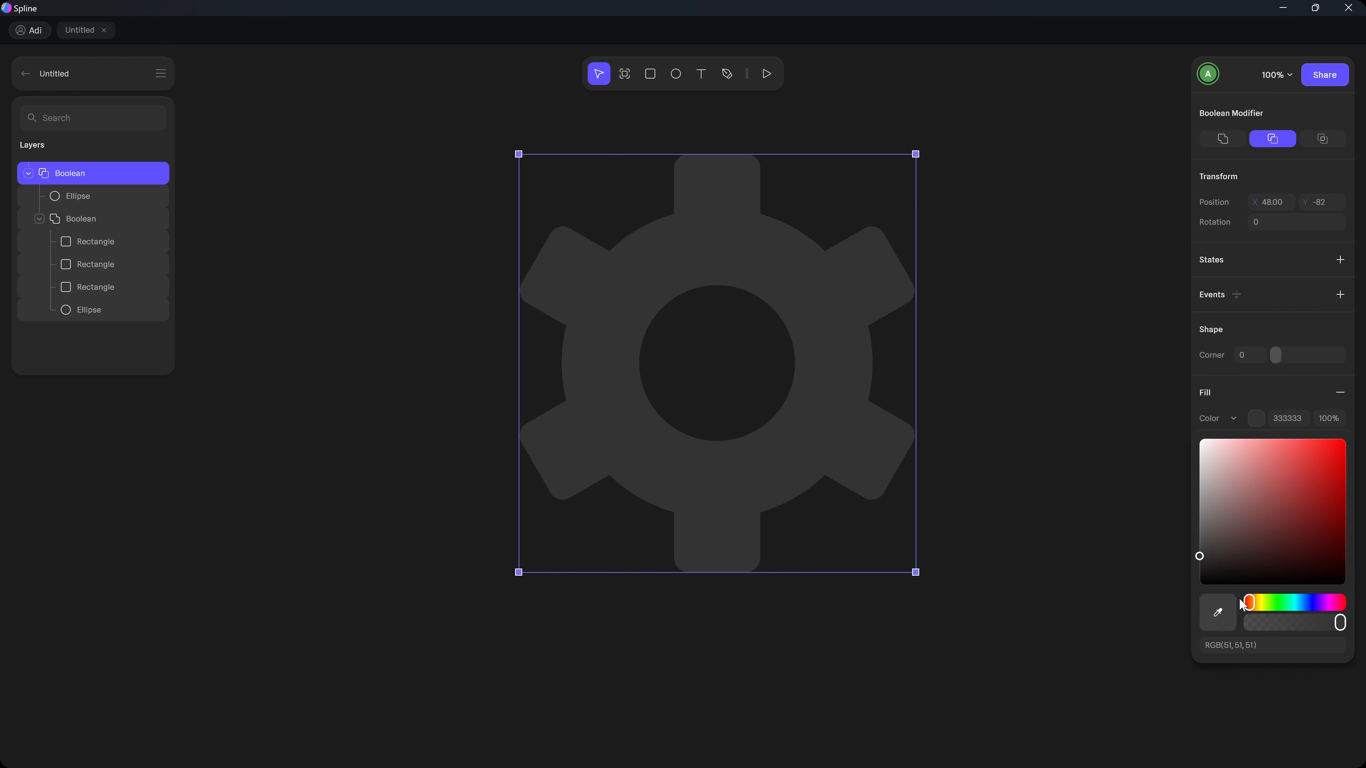
pyautogui.click(1260, 604)
pyautogui.moveTo(1262, 611); pyautogui.dragTo(1253, 607)
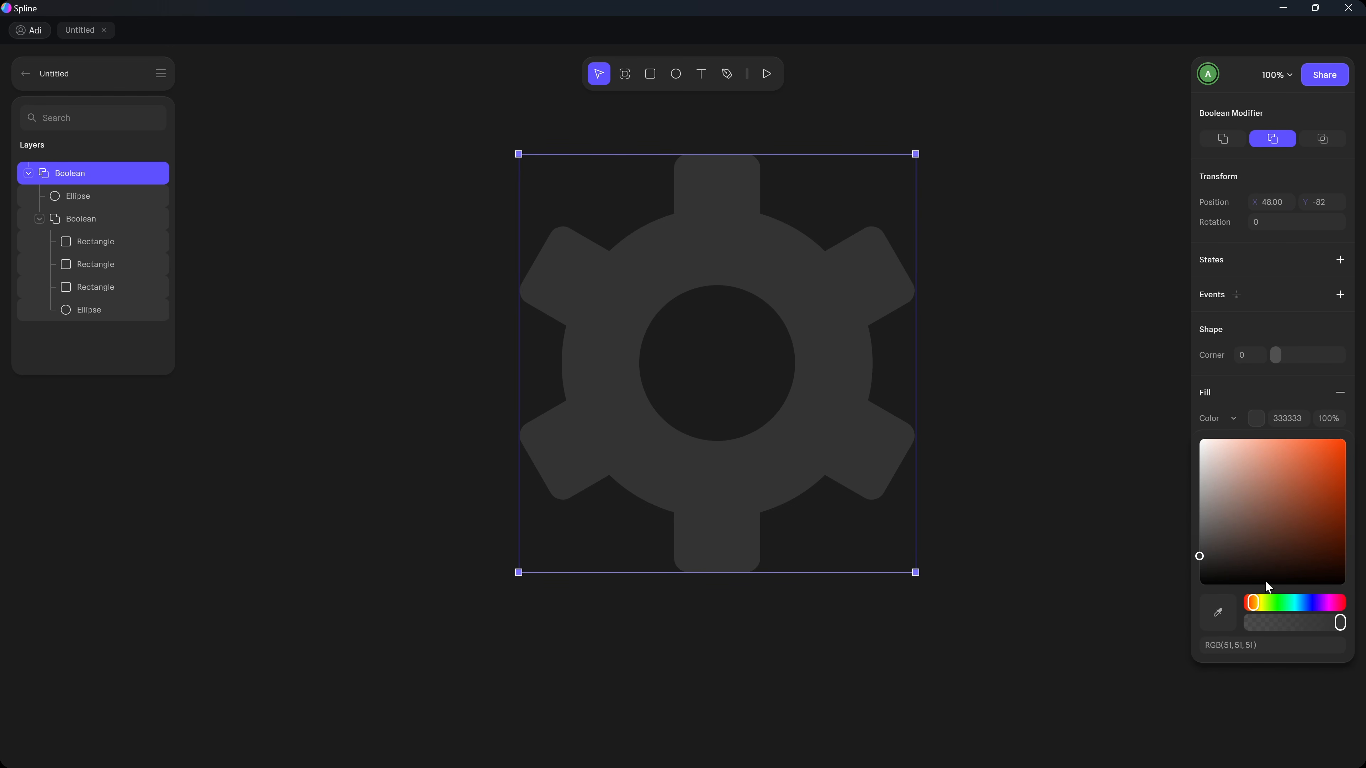
pyautogui.click(1346, 440)
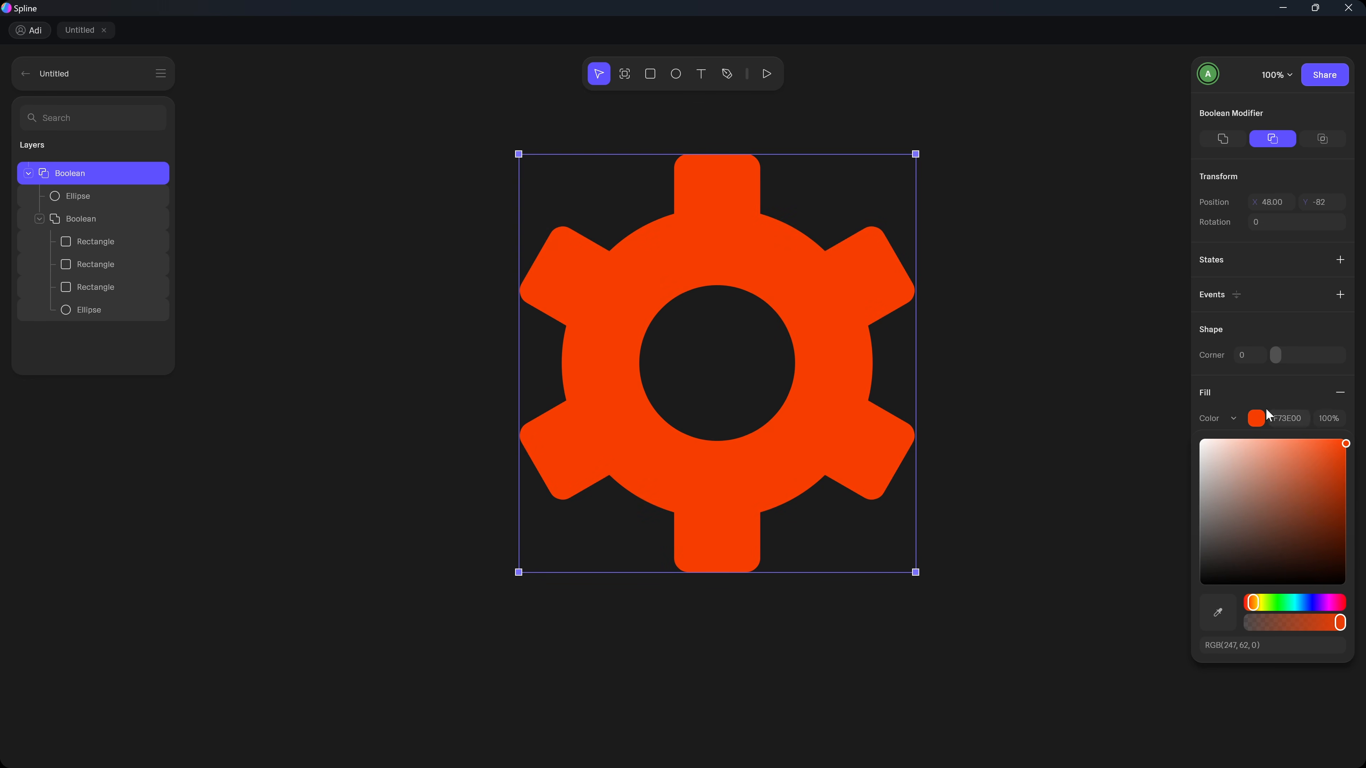
pyautogui.click(1005, 229)
pyautogui.click(1051, 328)
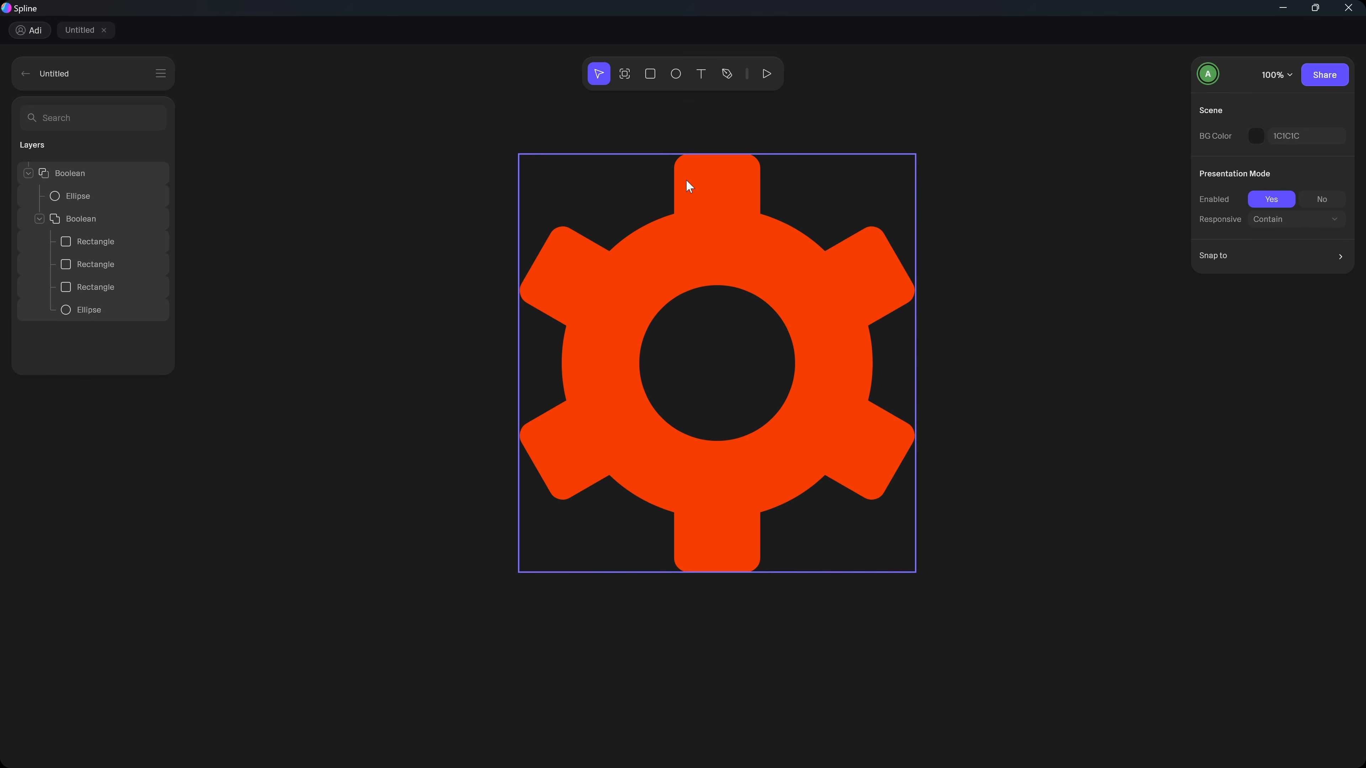
# Draw a frame over the gear and set its size to 200 by 200.
pyautogui.click(624, 73)
pyautogui.moveTo(442, 104); pyautogui.dragTo(956, 655)
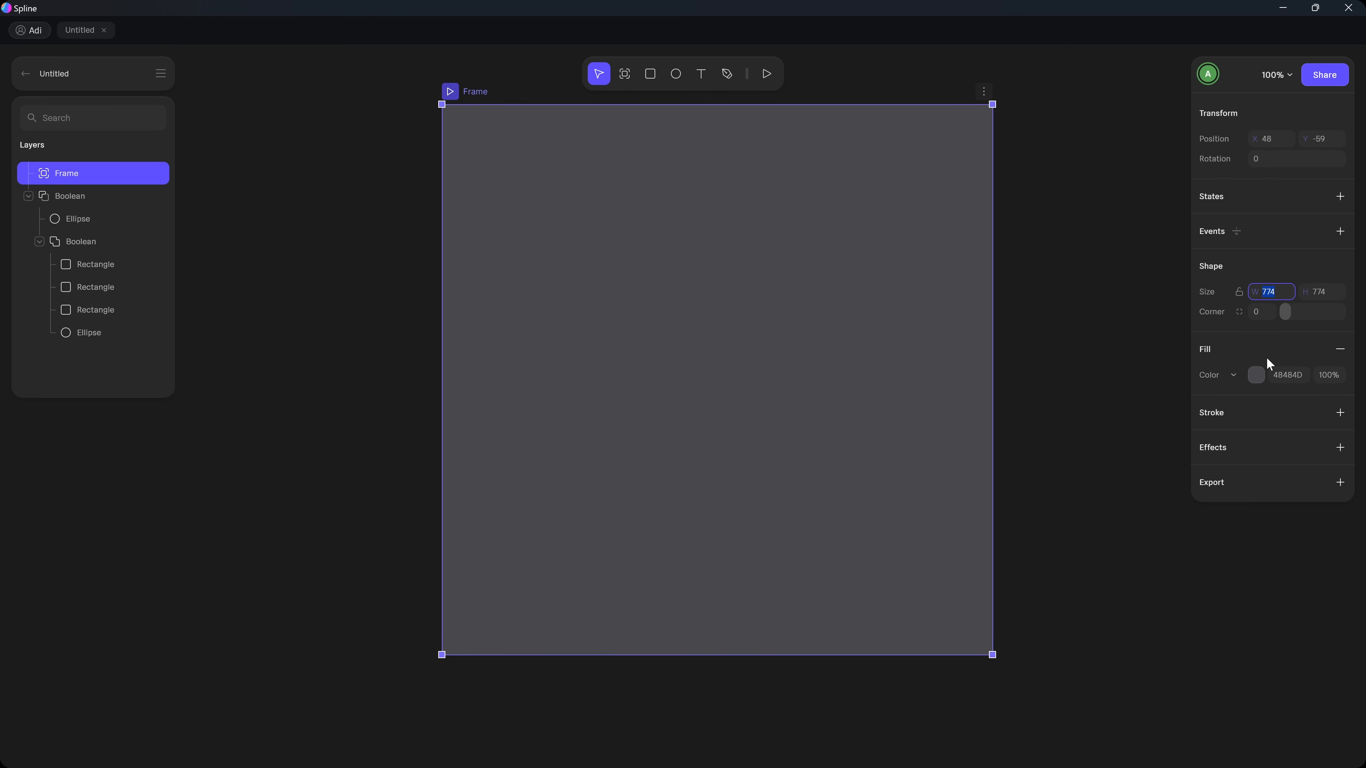
pyautogui.write('200')
pyautogui.press('Tab')
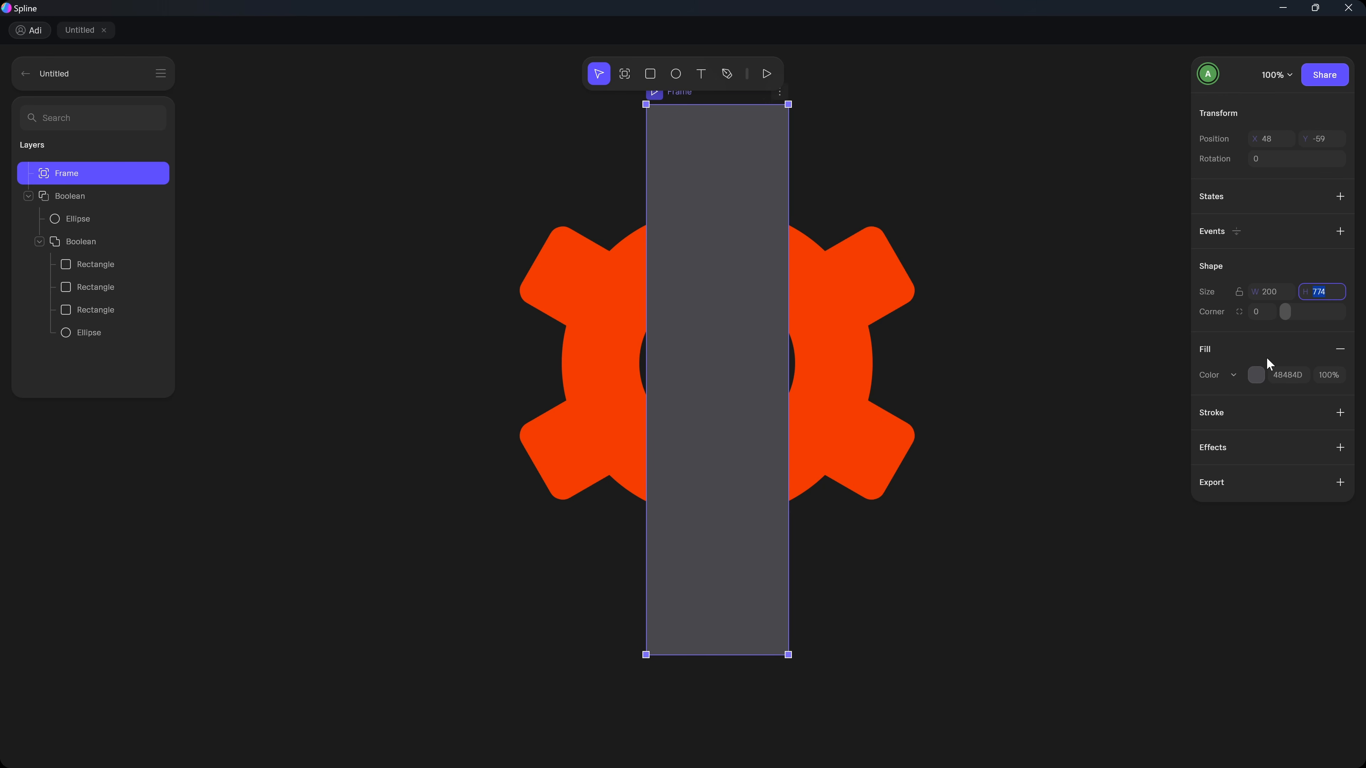
pyautogui.write('200')
pyautogui.press('Return')
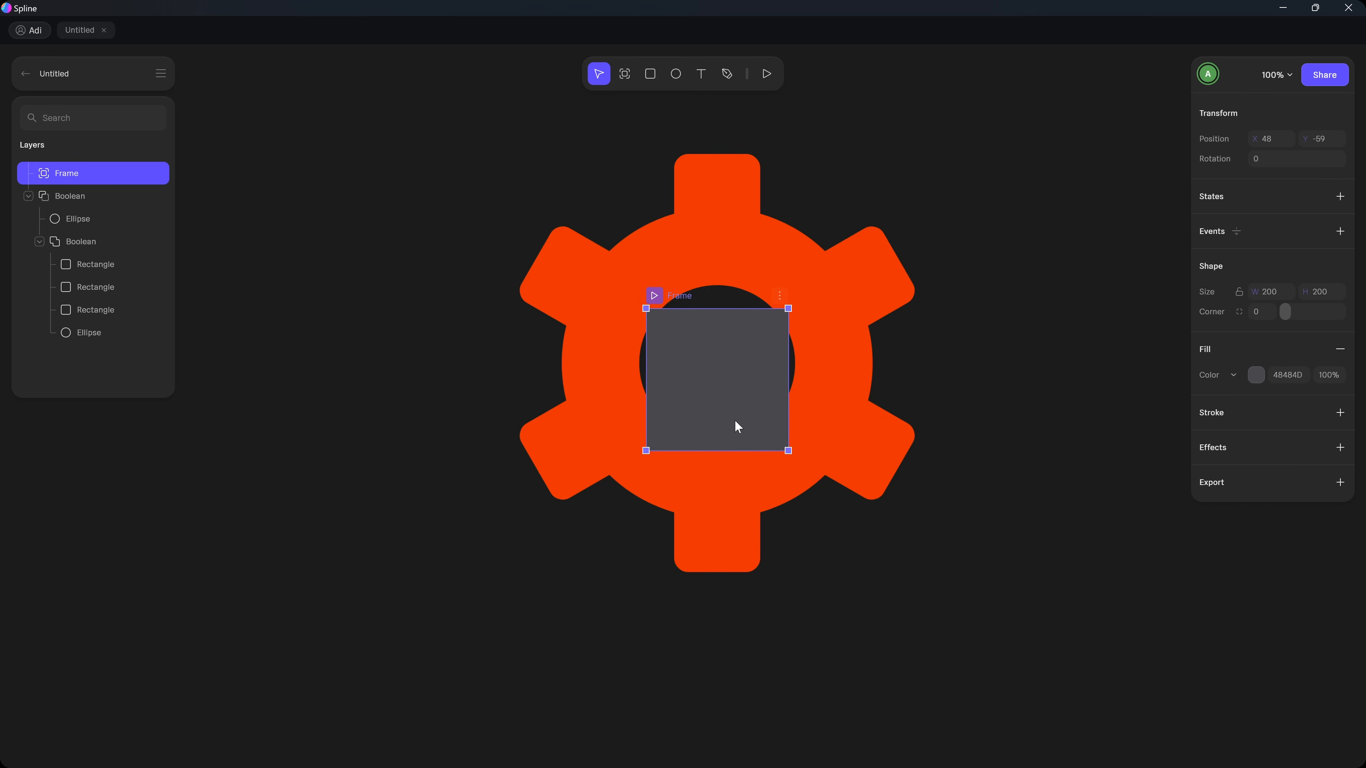
# Scale the whole gear down to fit inside the frame and move it into the frame at X 100, Y 100.
pyautogui.click(732, 198)
pyautogui.moveTo(914, 156); pyautogui.dragTo(587, 455)
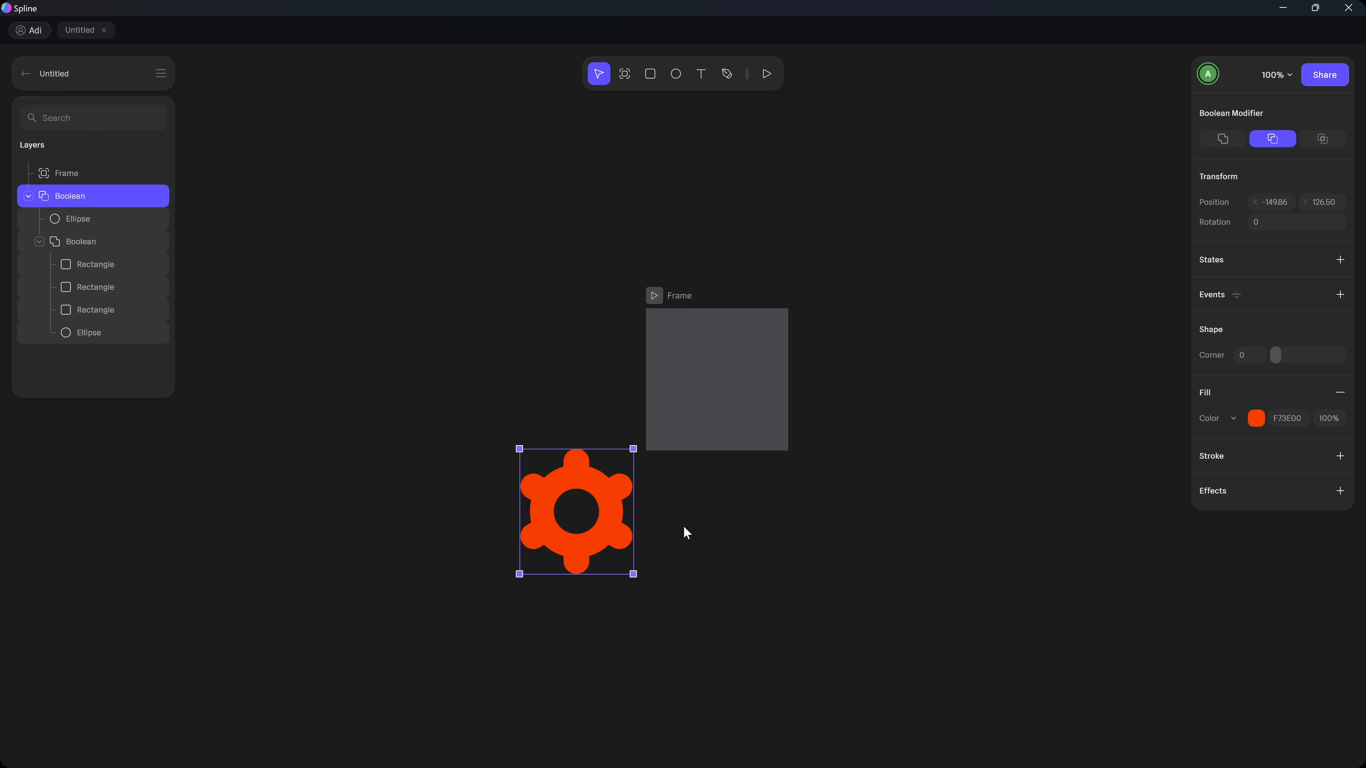
pyautogui.moveTo(588, 483); pyautogui.dragTo(730, 352)
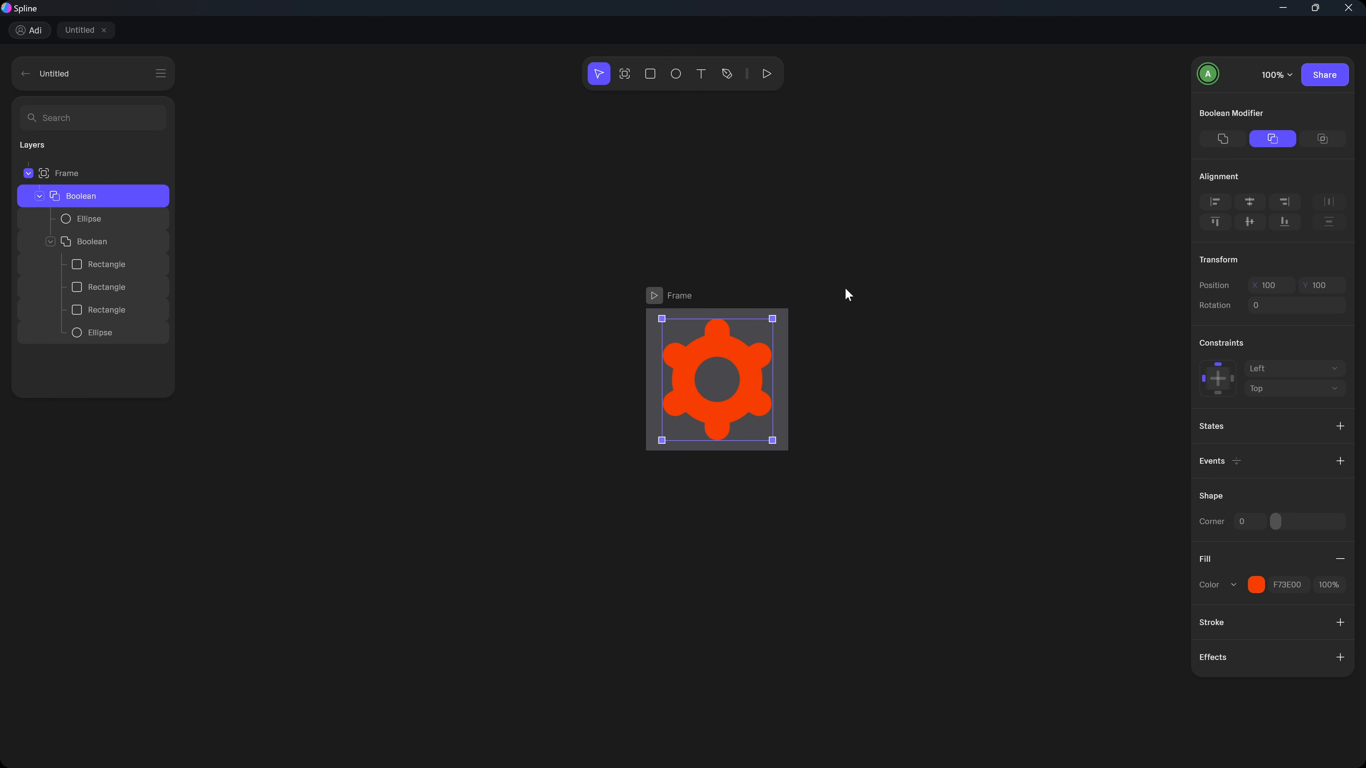
# Change the frame's fill colour to white FFFFFF.
pyautogui.click(667, 296)
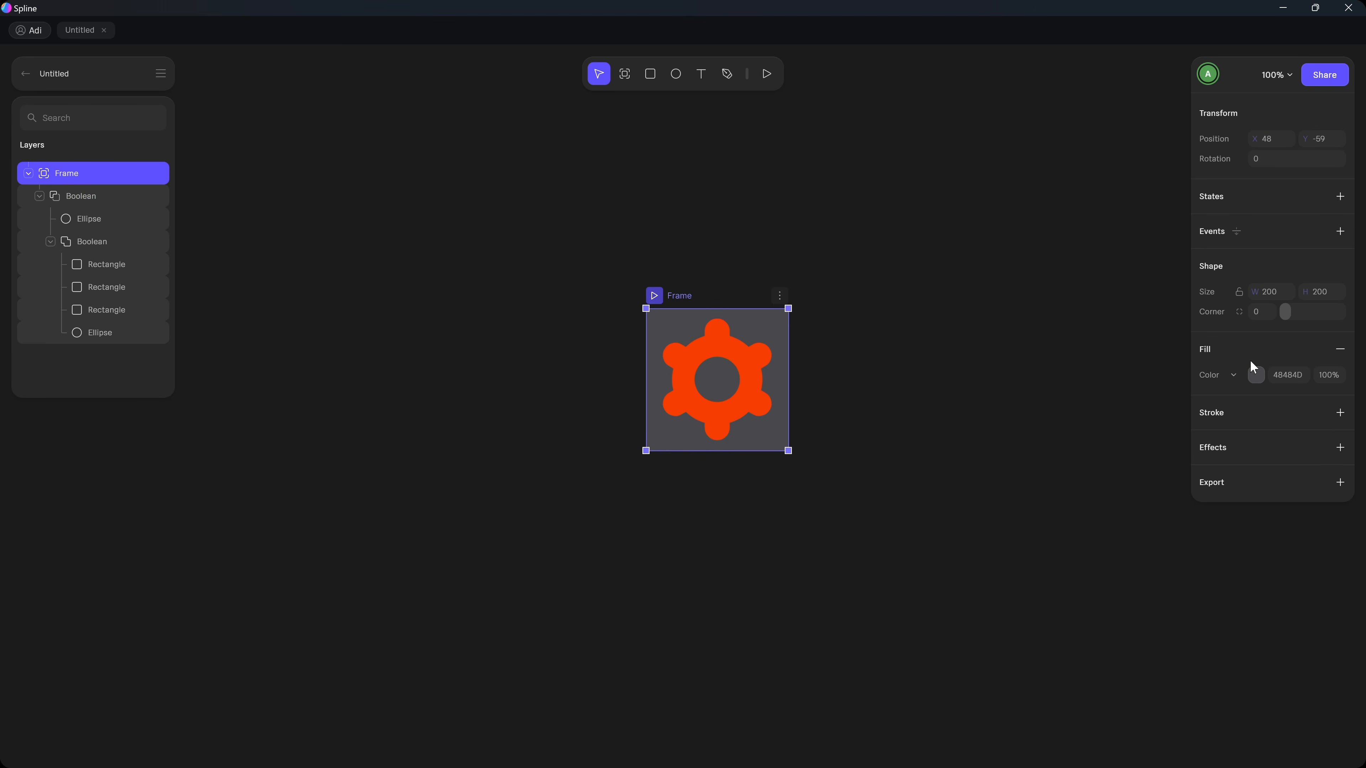
pyautogui.click(1256, 375)
pyautogui.moveTo(1246, 398); pyautogui.dragTo(1152, 379)
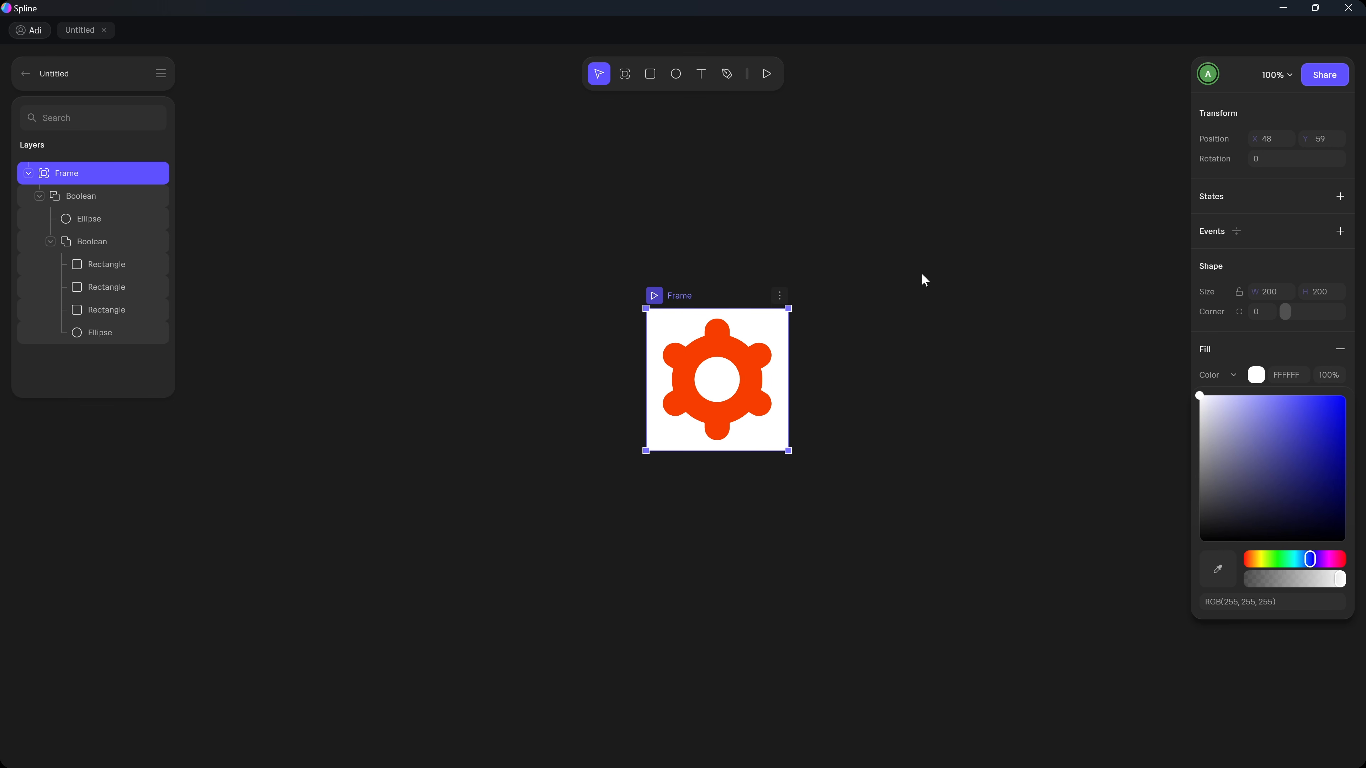
# Shrink the gear slightly and centre it horizontally and vertically within the frame.
pyautogui.click(714, 333)
pyautogui.moveTo(772, 442); pyautogui.dragTo(757, 431)
pyautogui.click(1248, 201)
pyautogui.click(1249, 221)
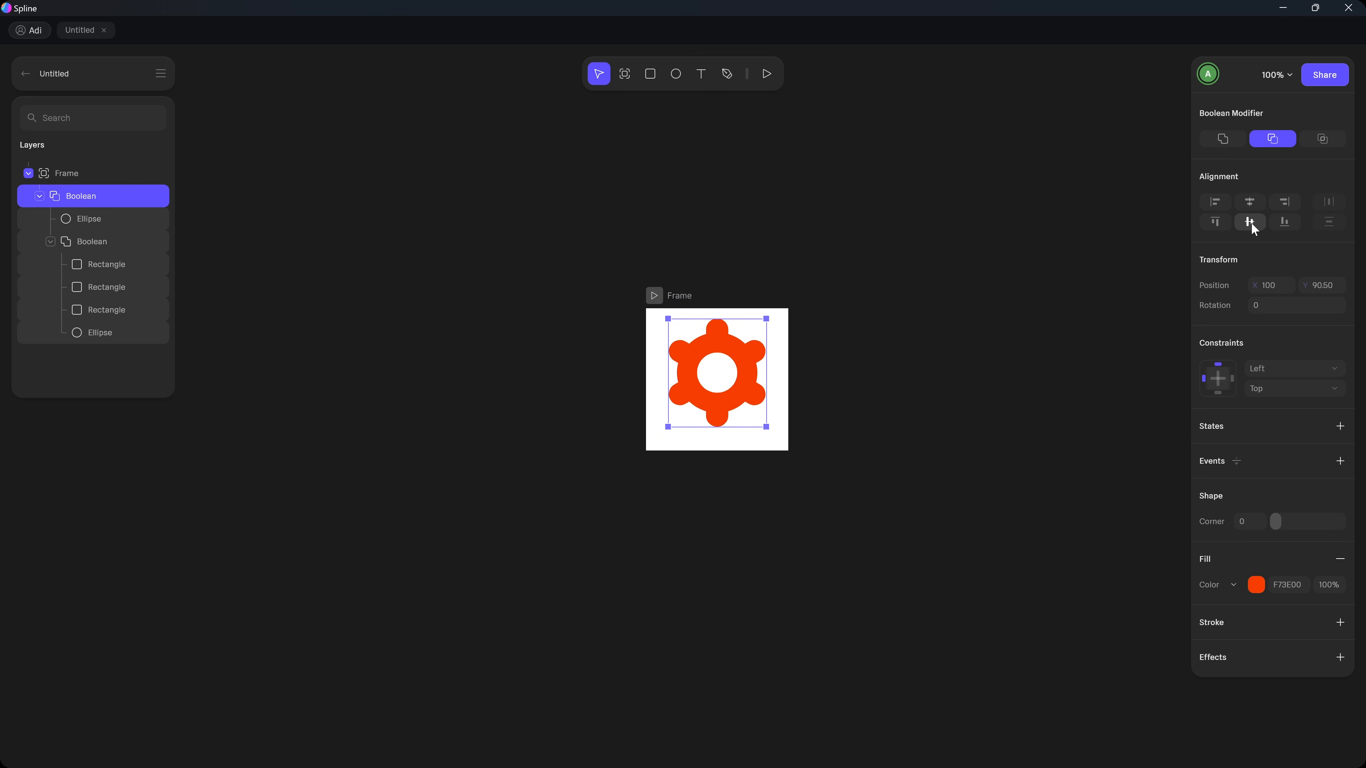
pyautogui.click(860, 395)
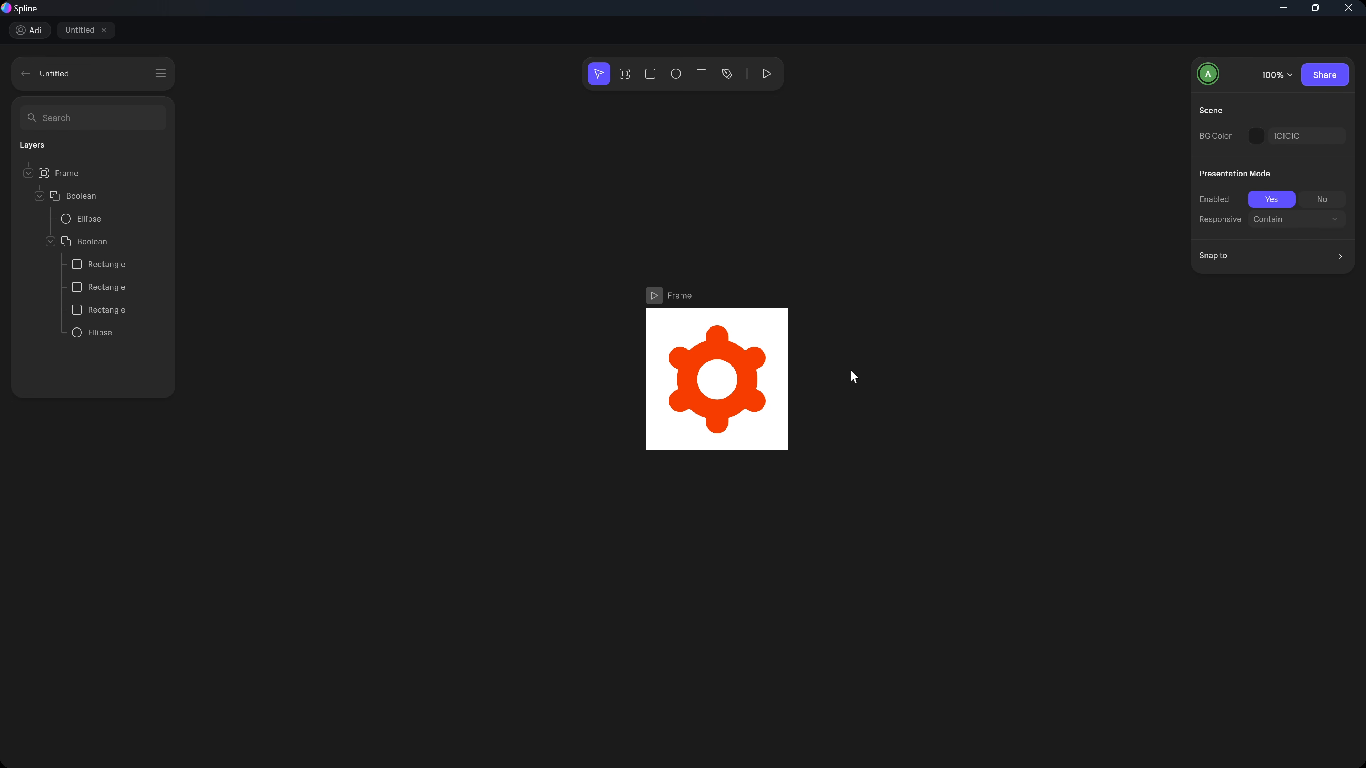
# Set the corner radius of the gear's three tooth rectangles to 0.
pyautogui.click(715, 344)
pyautogui.click(721, 350)
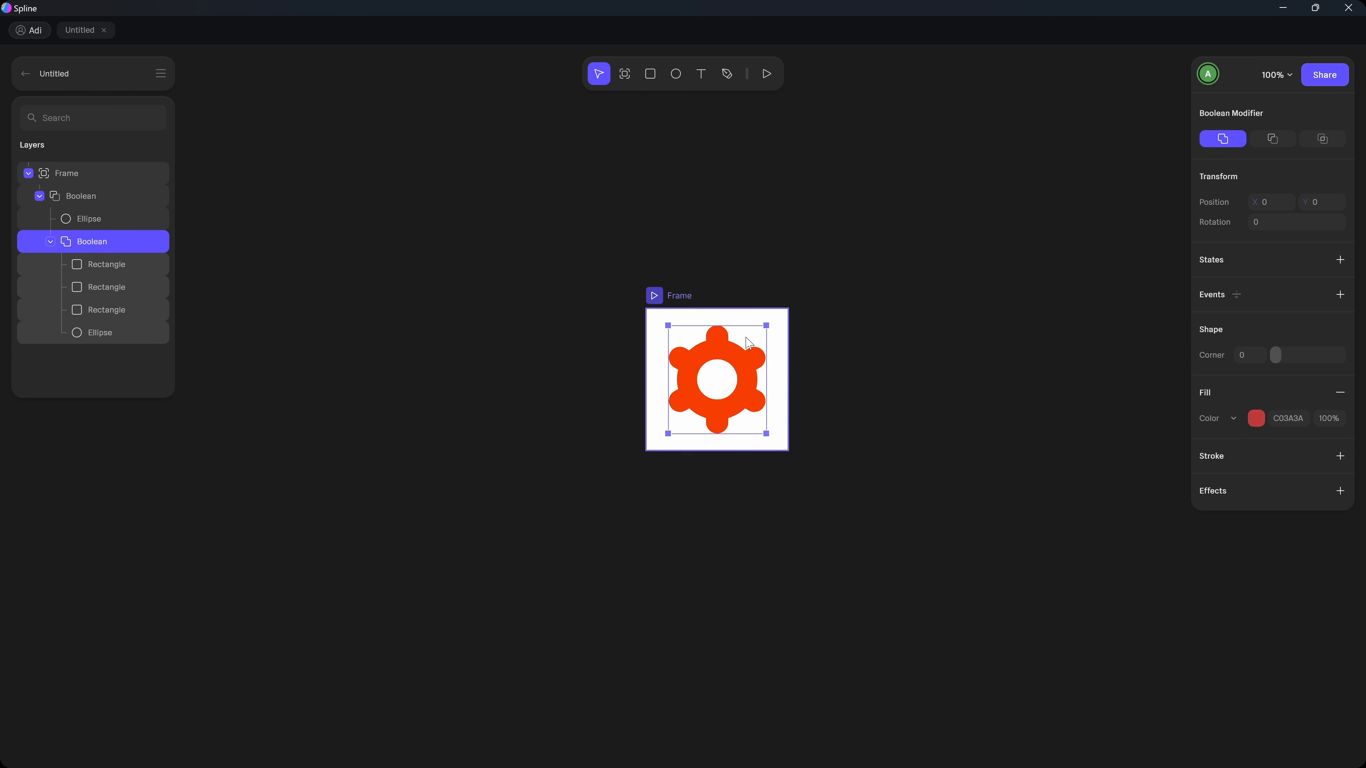
pyautogui.click(855, 317)
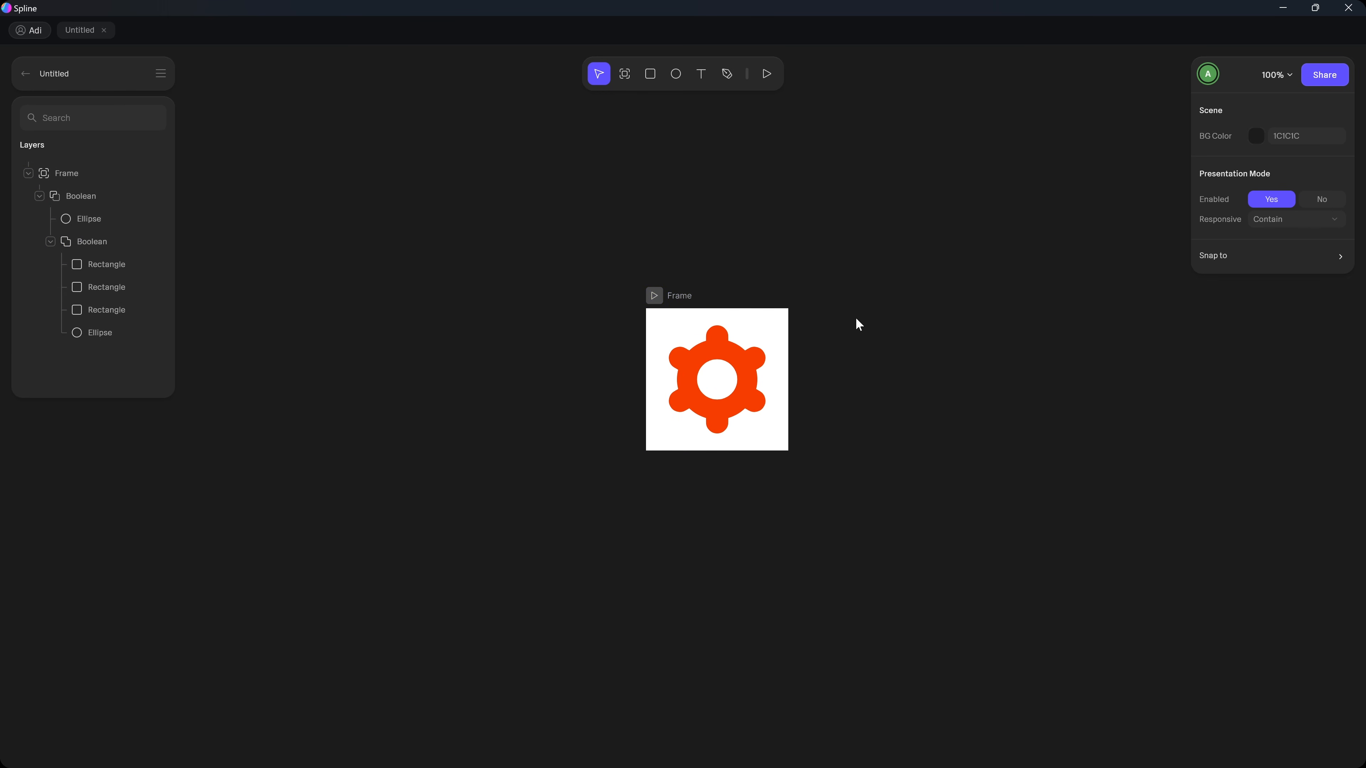
pyautogui.click(729, 356)
pyautogui.click(729, 356)
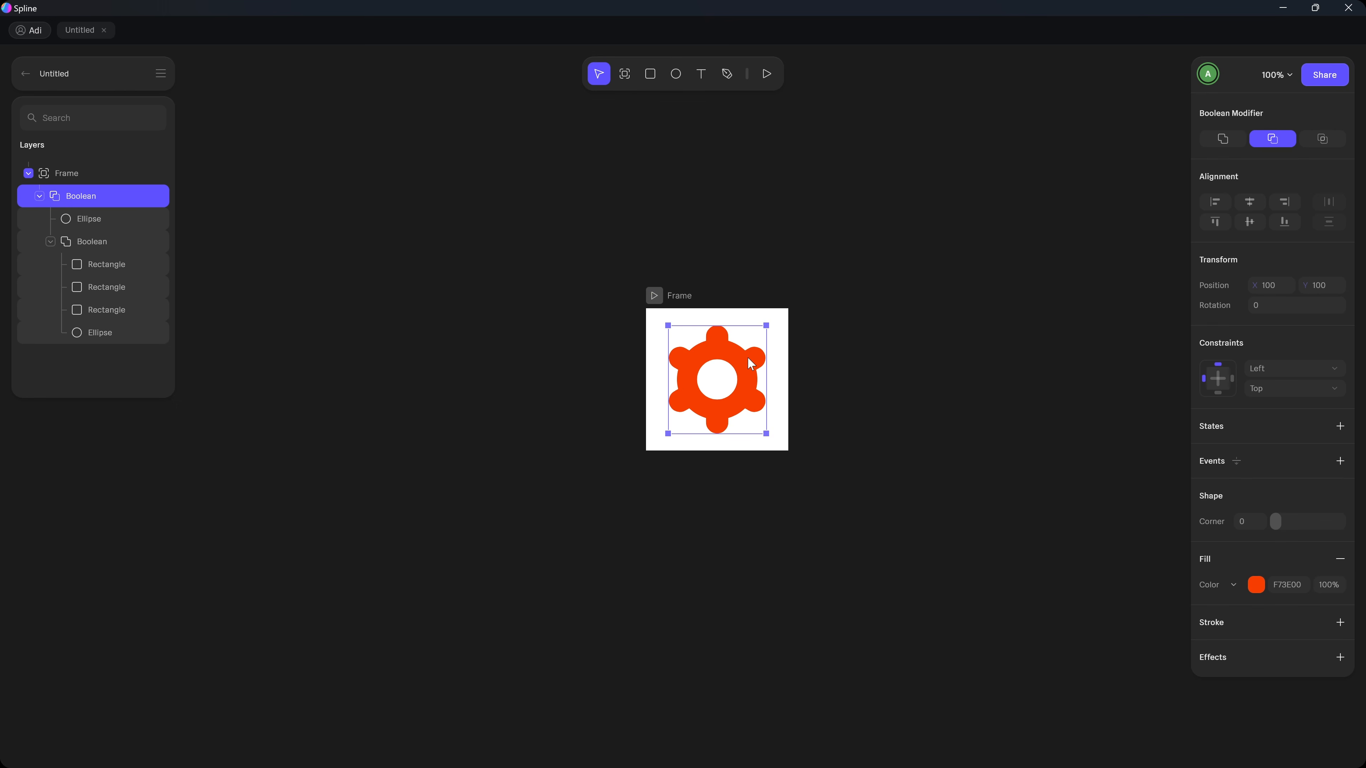
pyautogui.click(105, 266)
pyautogui.keyDown('shift'); pyautogui.click(103, 310); pyautogui.keyUp('shift')
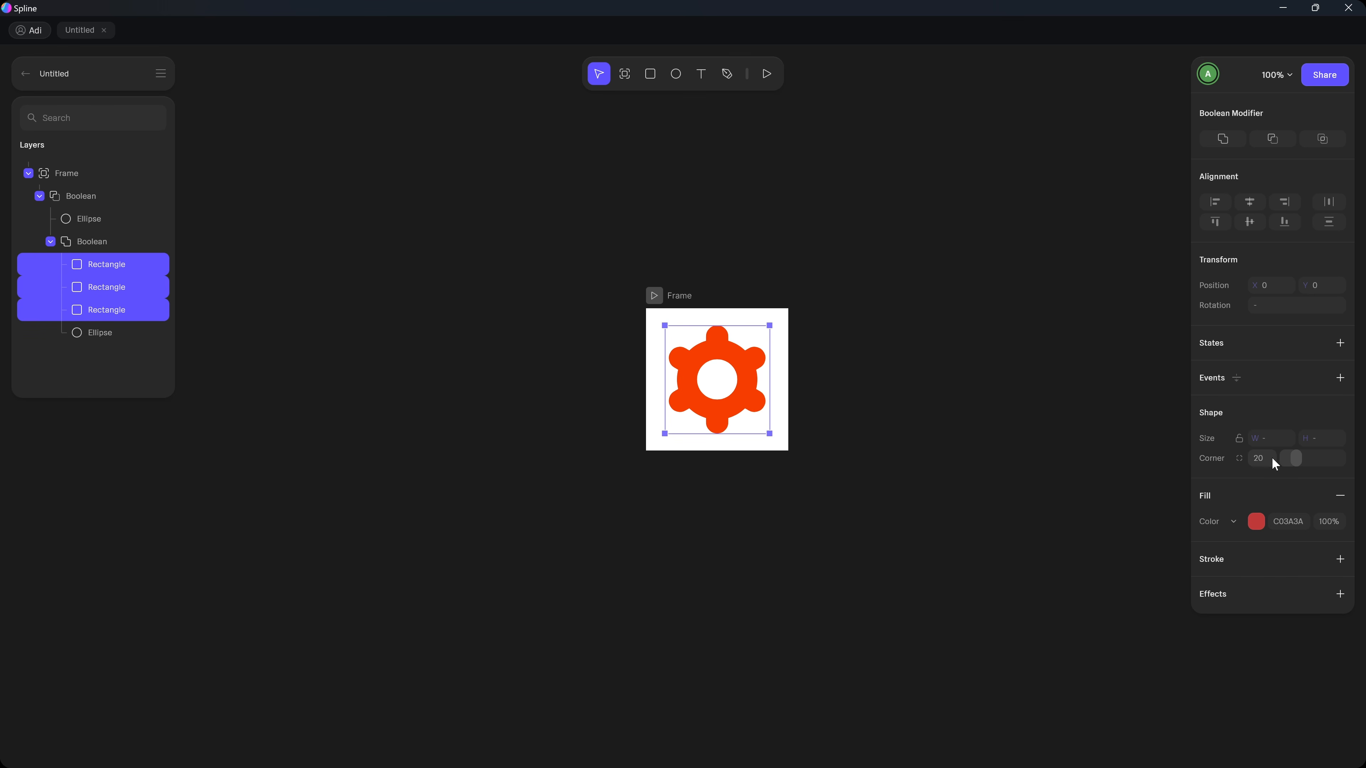
pyautogui.moveTo(1296, 458); pyautogui.dragTo(1286, 459)
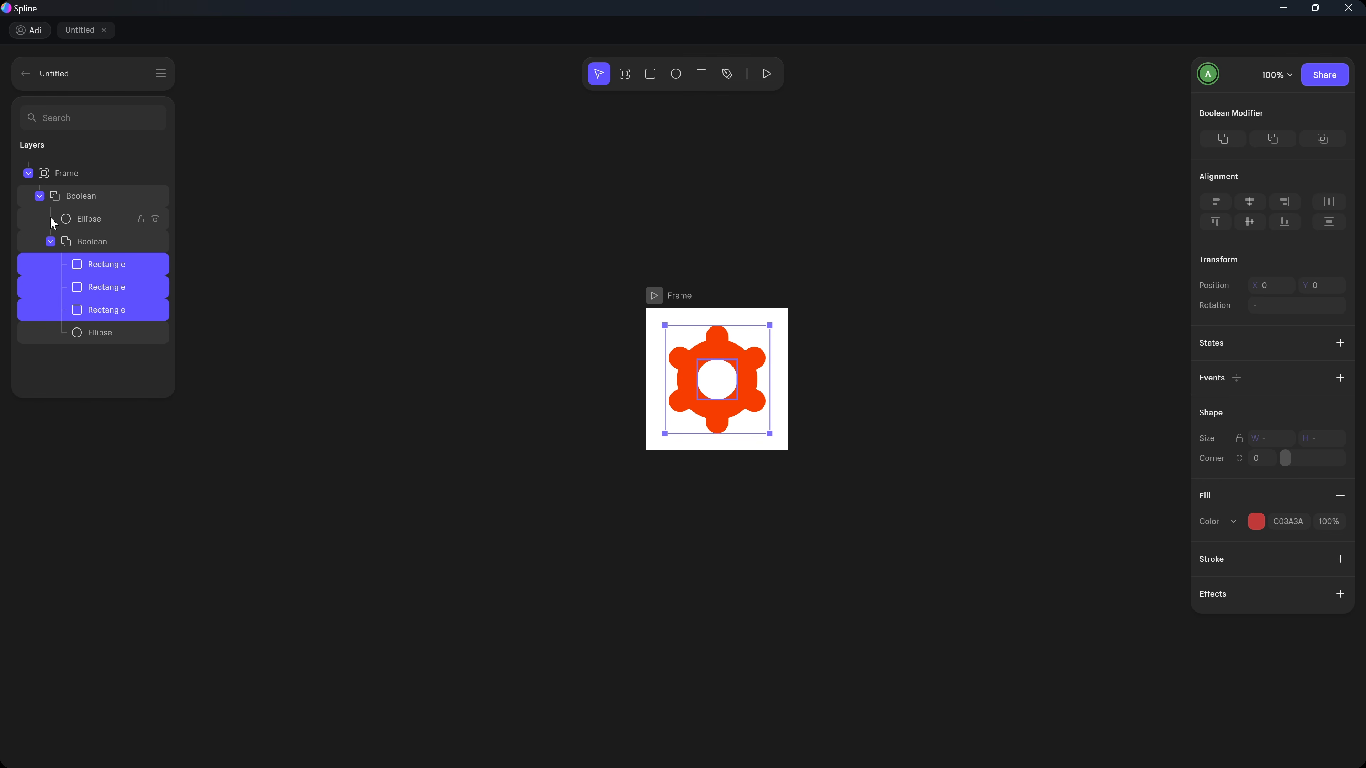
# Rename the outer Boolean layer as Icon.
pyautogui.click(80, 196)
pyautogui.doubleClick(81, 197)
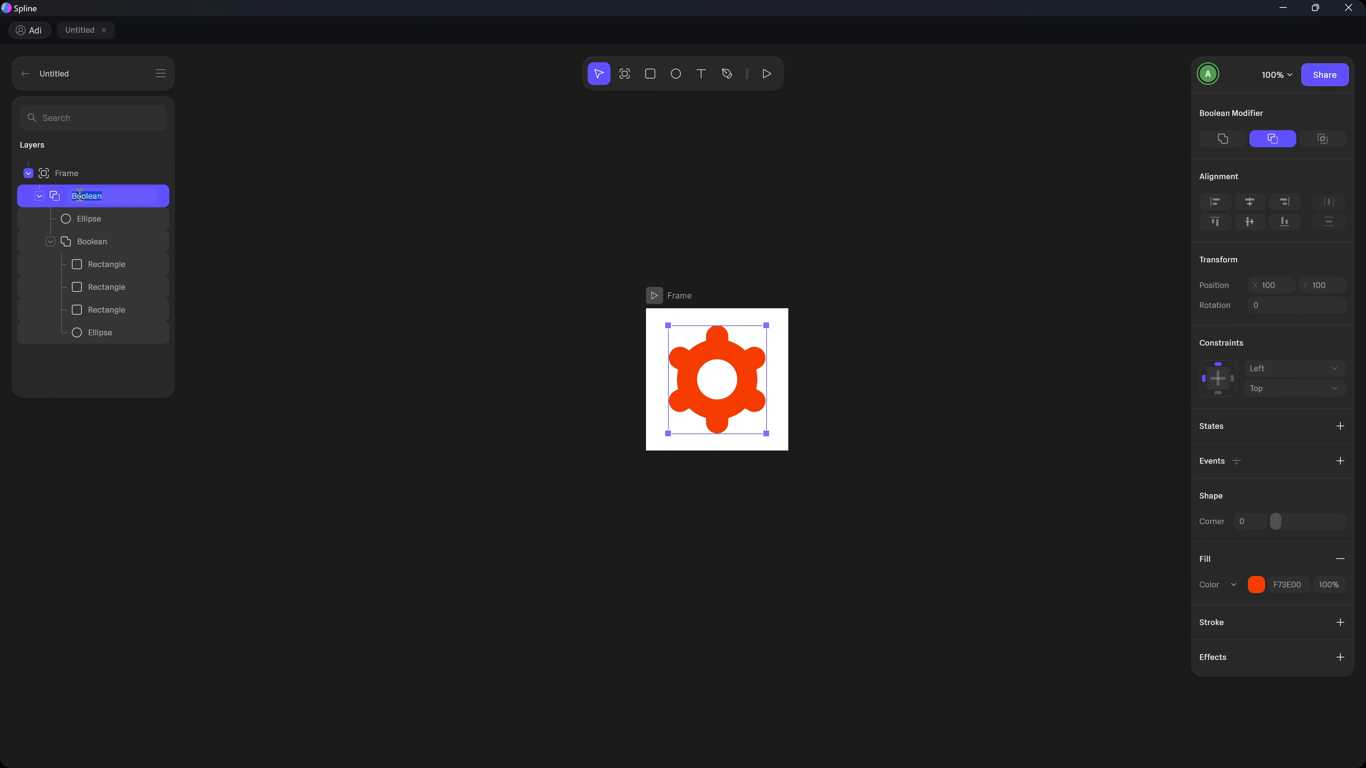
pyautogui.write('Icon')
pyautogui.press('Return')
# Round the whole gear's corners with a corner value of 8.
pyautogui.moveTo(1278, 530); pyautogui.dragTo(1274, 532)
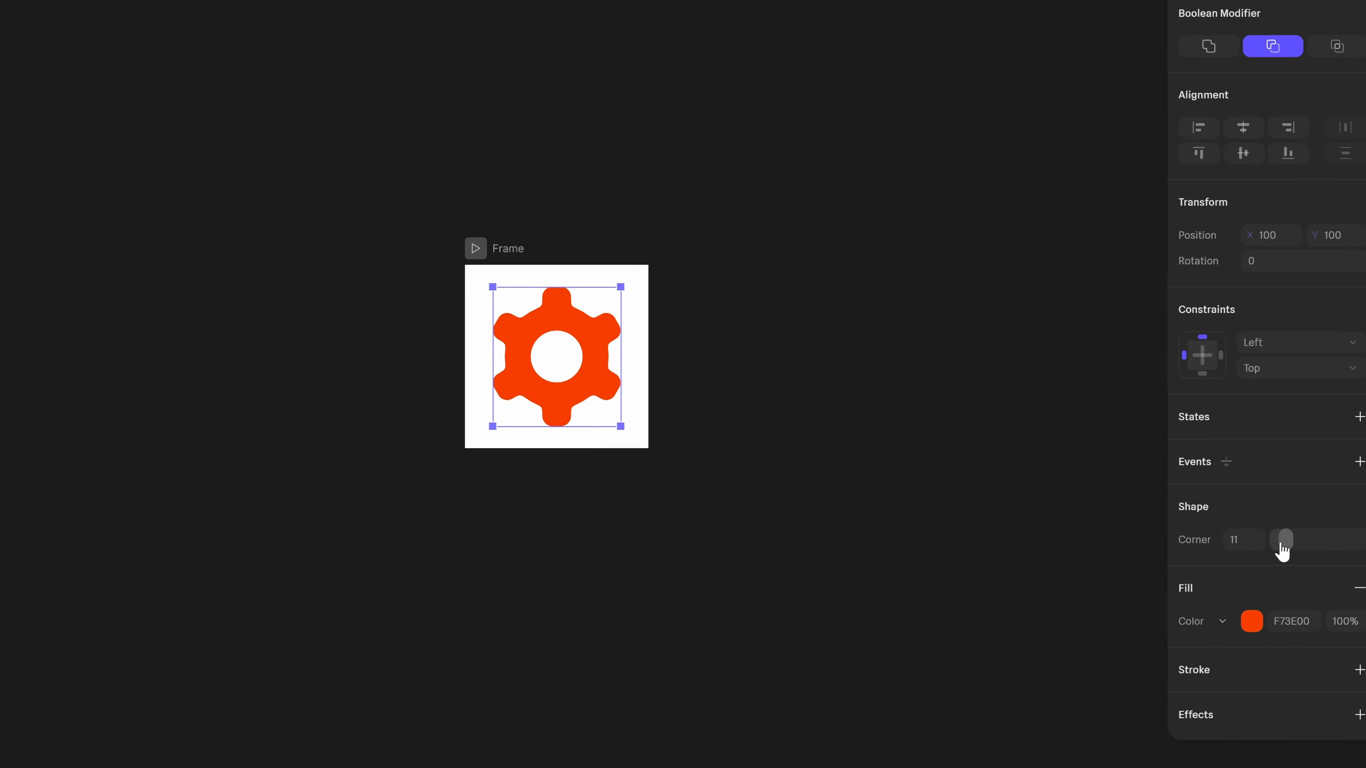
pyautogui.moveTo(1275, 594); pyautogui.dragTo(1280, 593)
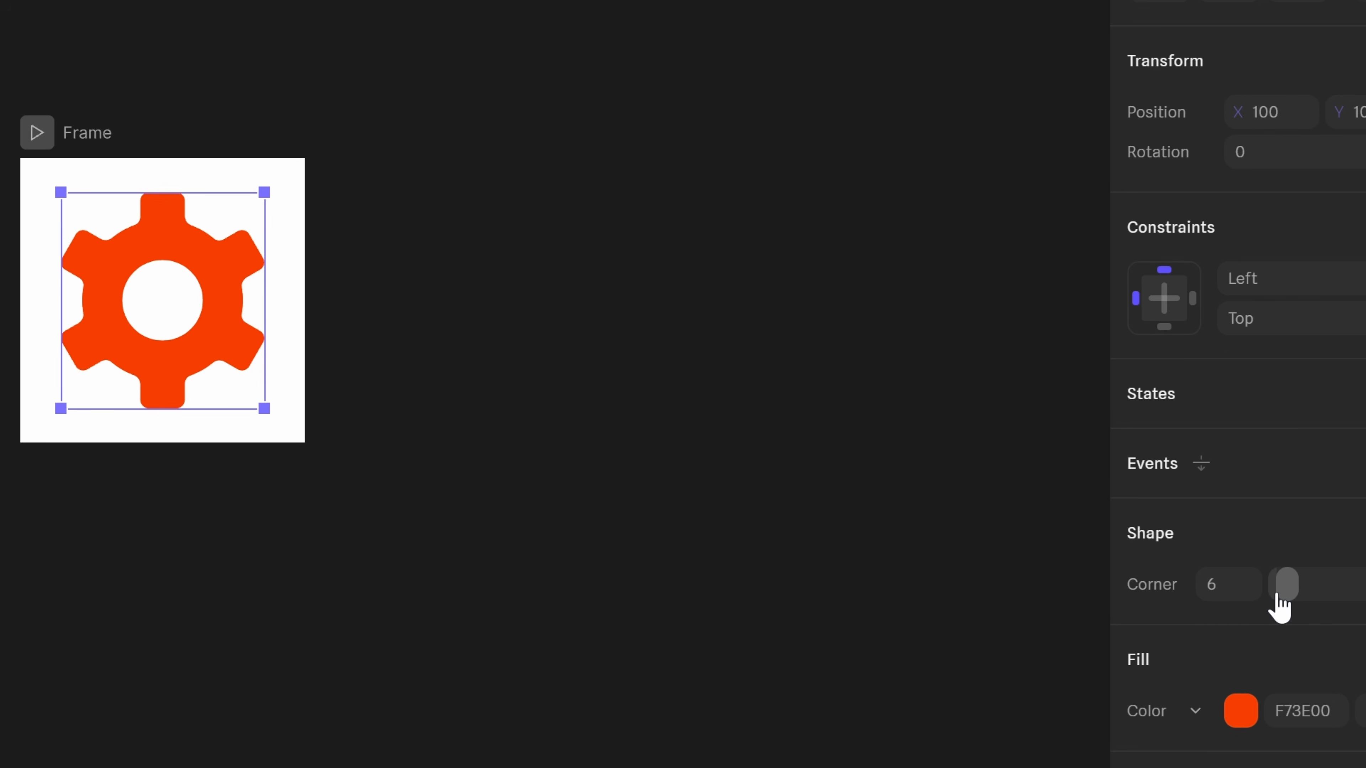
pyautogui.click(507, 350)
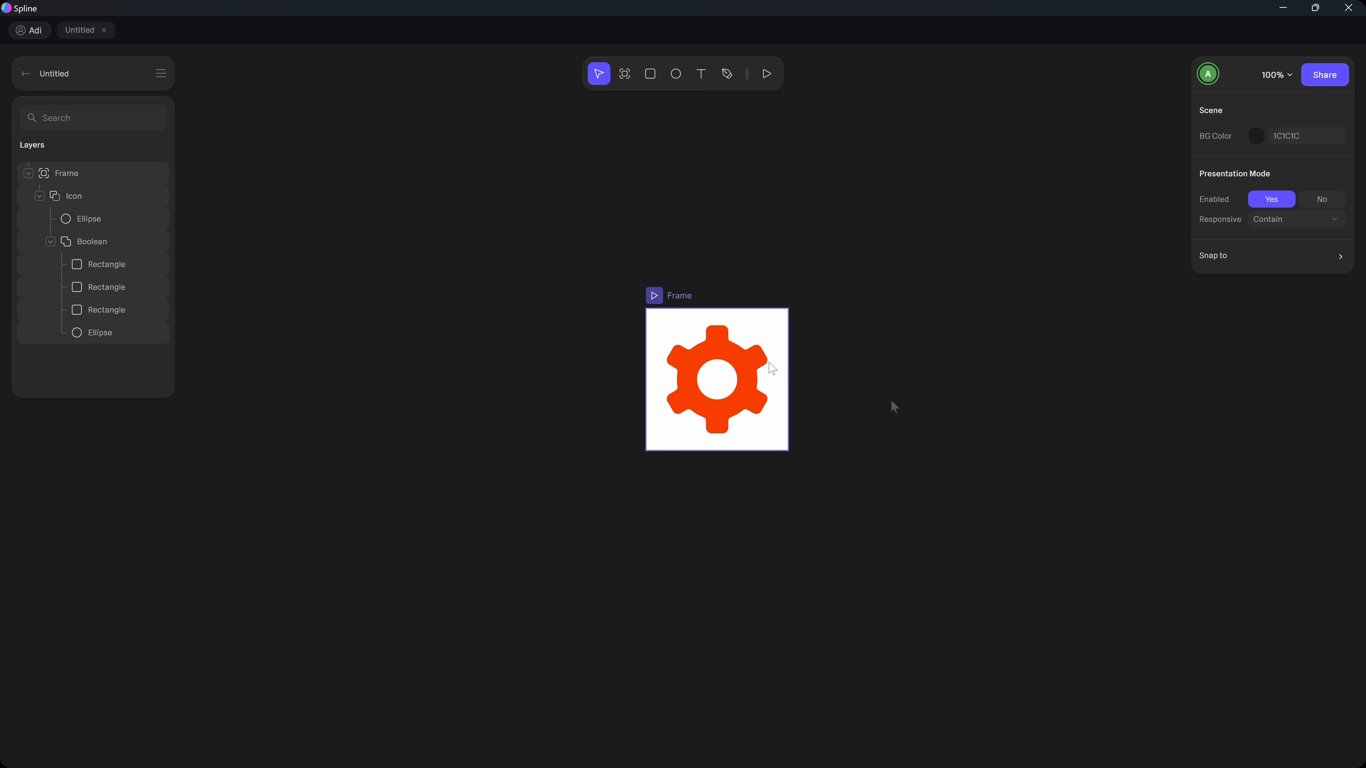
# Add a Drop Shadow effect to the gear icon and open its settings.
pyautogui.click(755, 360)
pyautogui.click(751, 354)
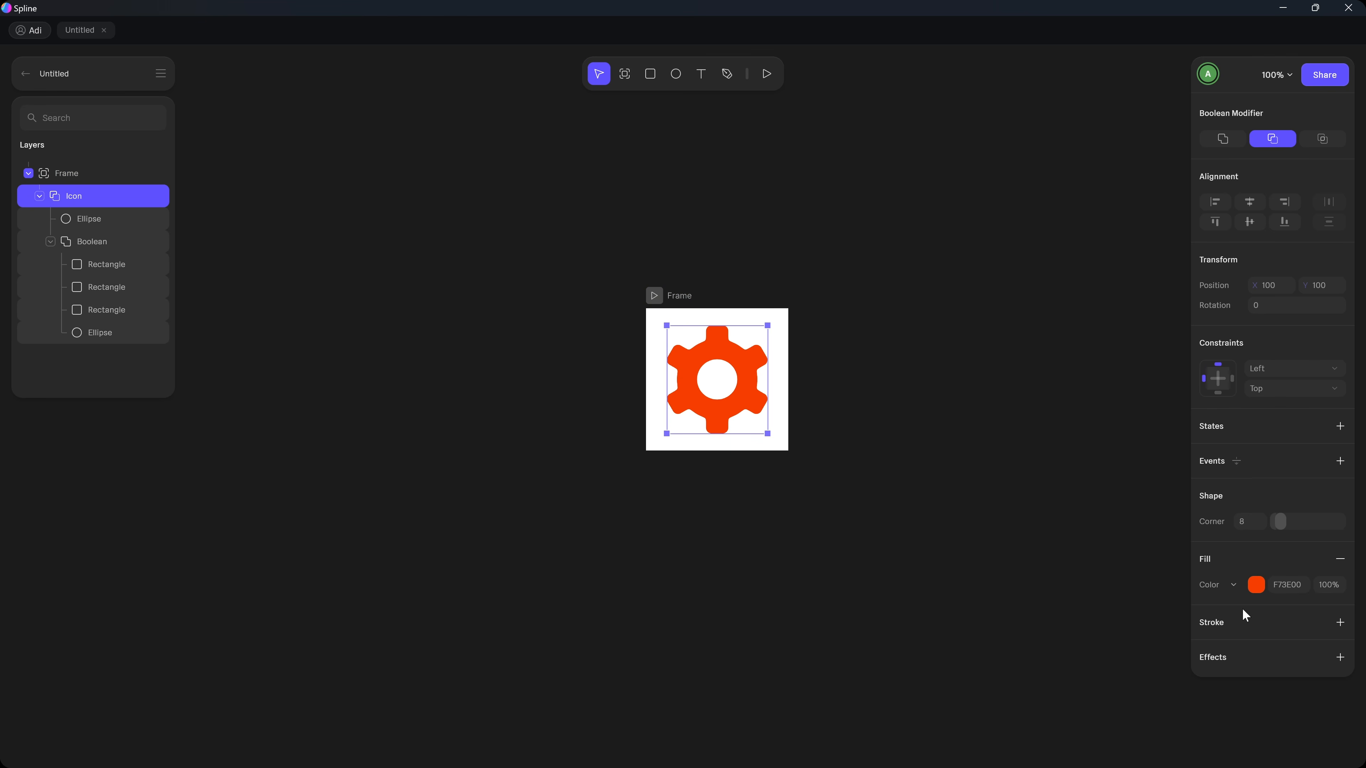
pyautogui.click(1339, 657)
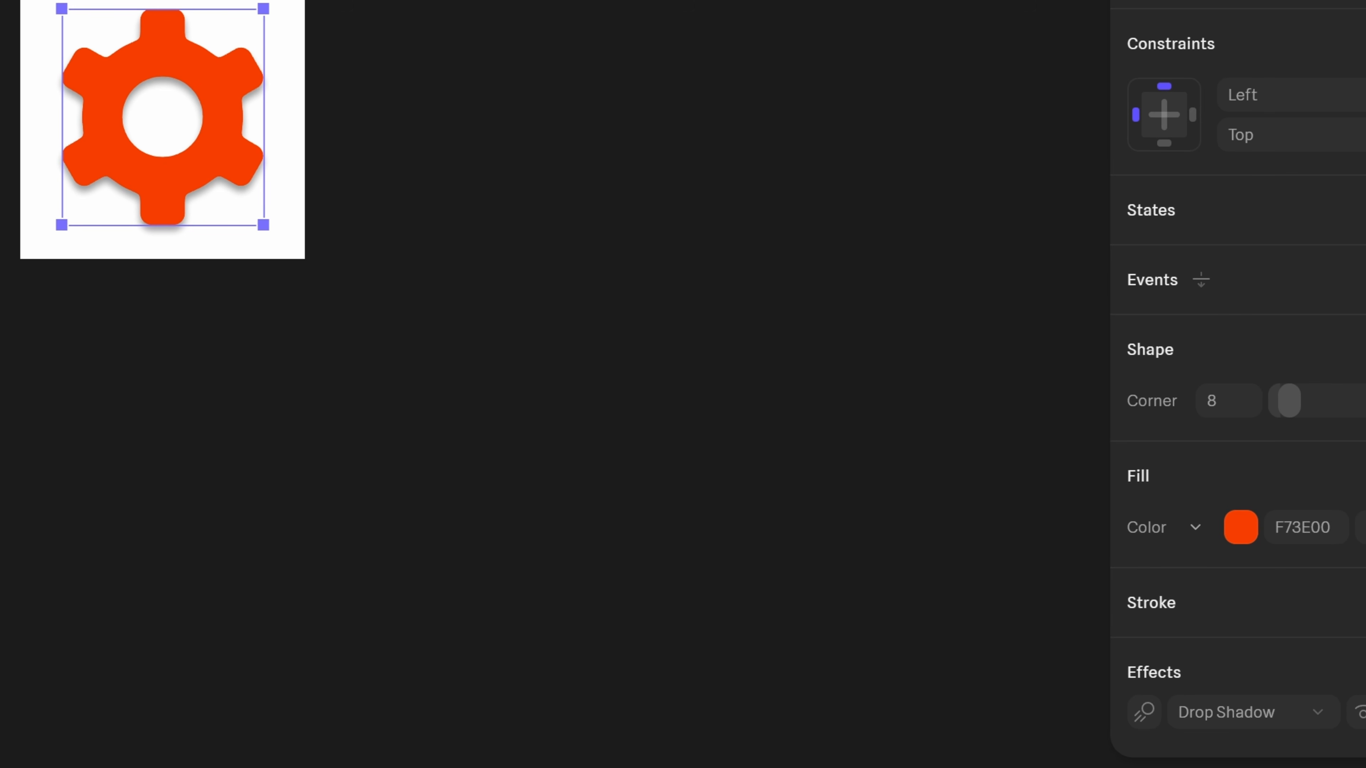
pyautogui.click(1134, 713)
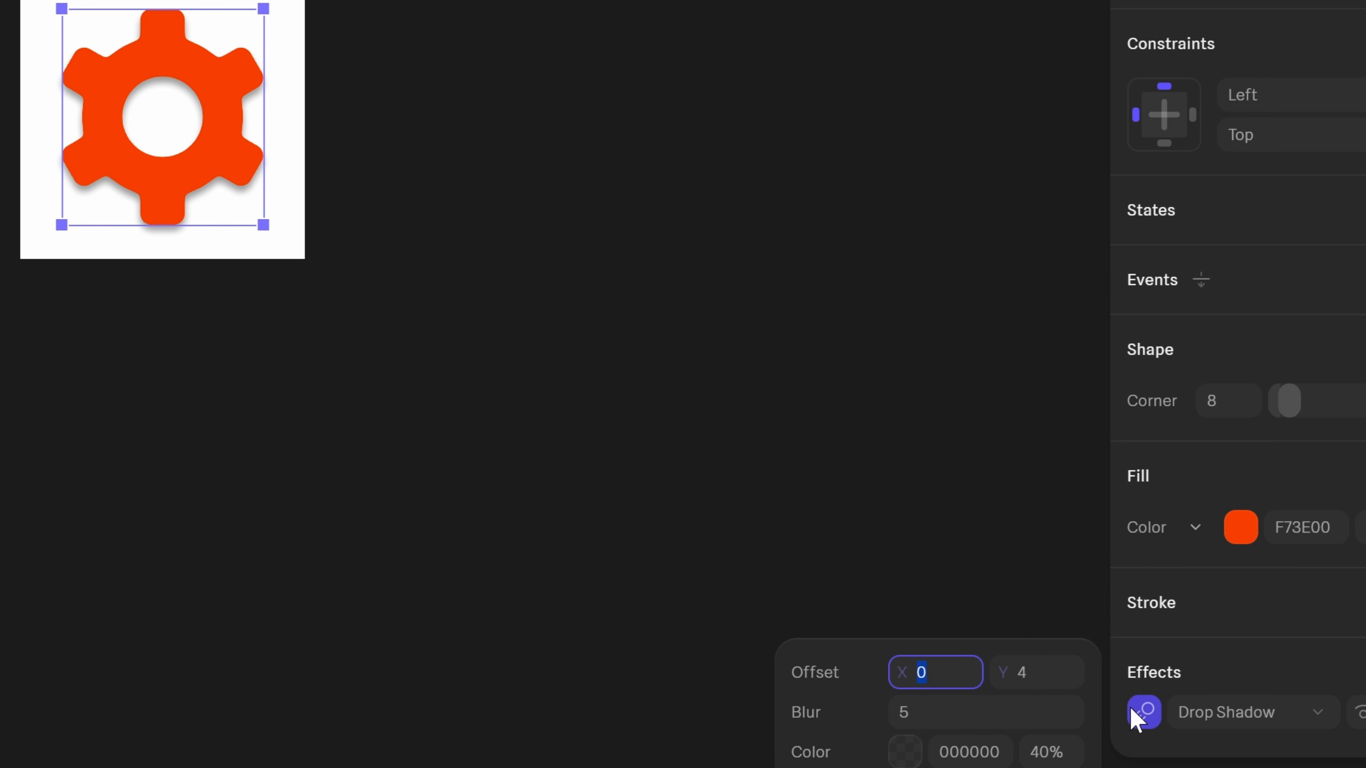
# Copy the gear's fill colour F73E00 to the drop shadow and set the shadow's opacity to 20%.
pyautogui.click(1306, 535)
pyautogui.hotkey('ctrl', 'c')
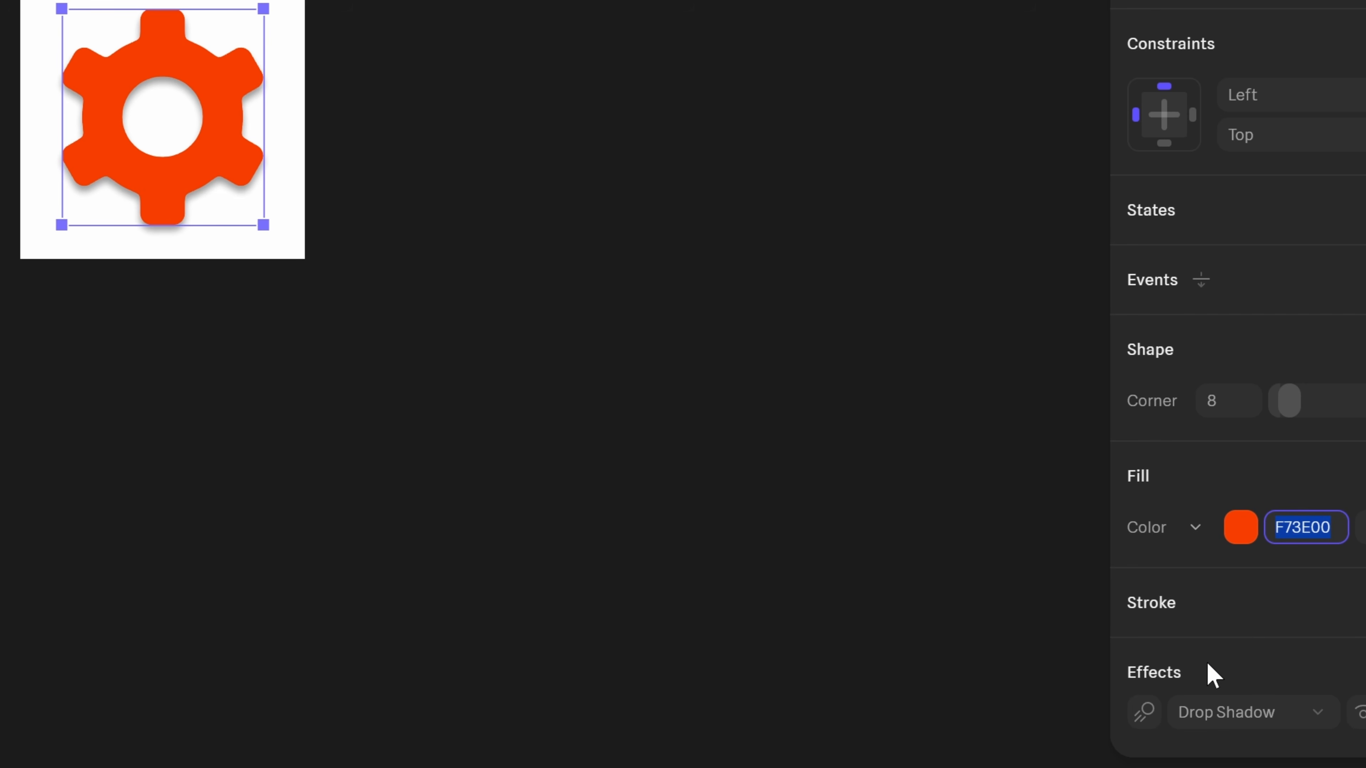
pyautogui.click(1145, 714)
pyautogui.click(967, 752)
pyautogui.hotkey('ctrl', 'v')
pyautogui.press('Tab')
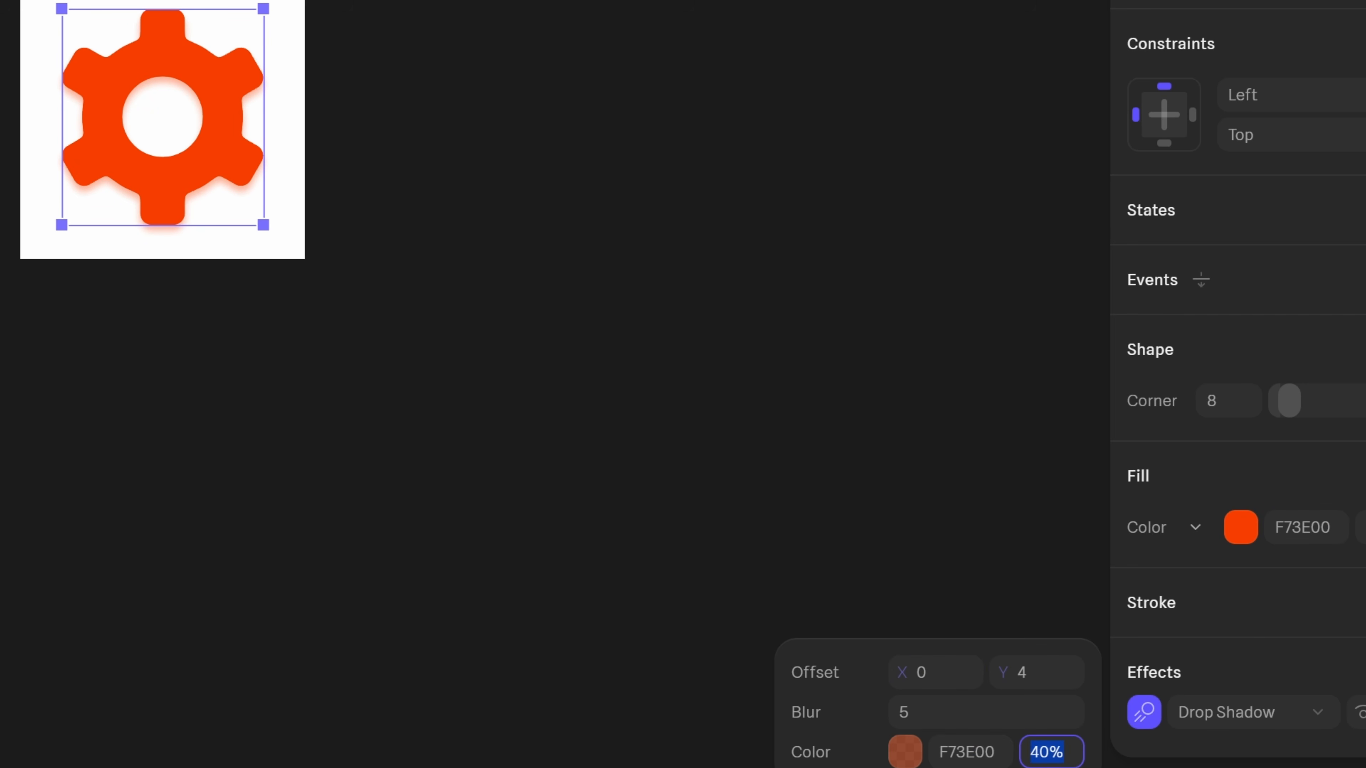
pyautogui.write('20')
pyautogui.press('Tab')
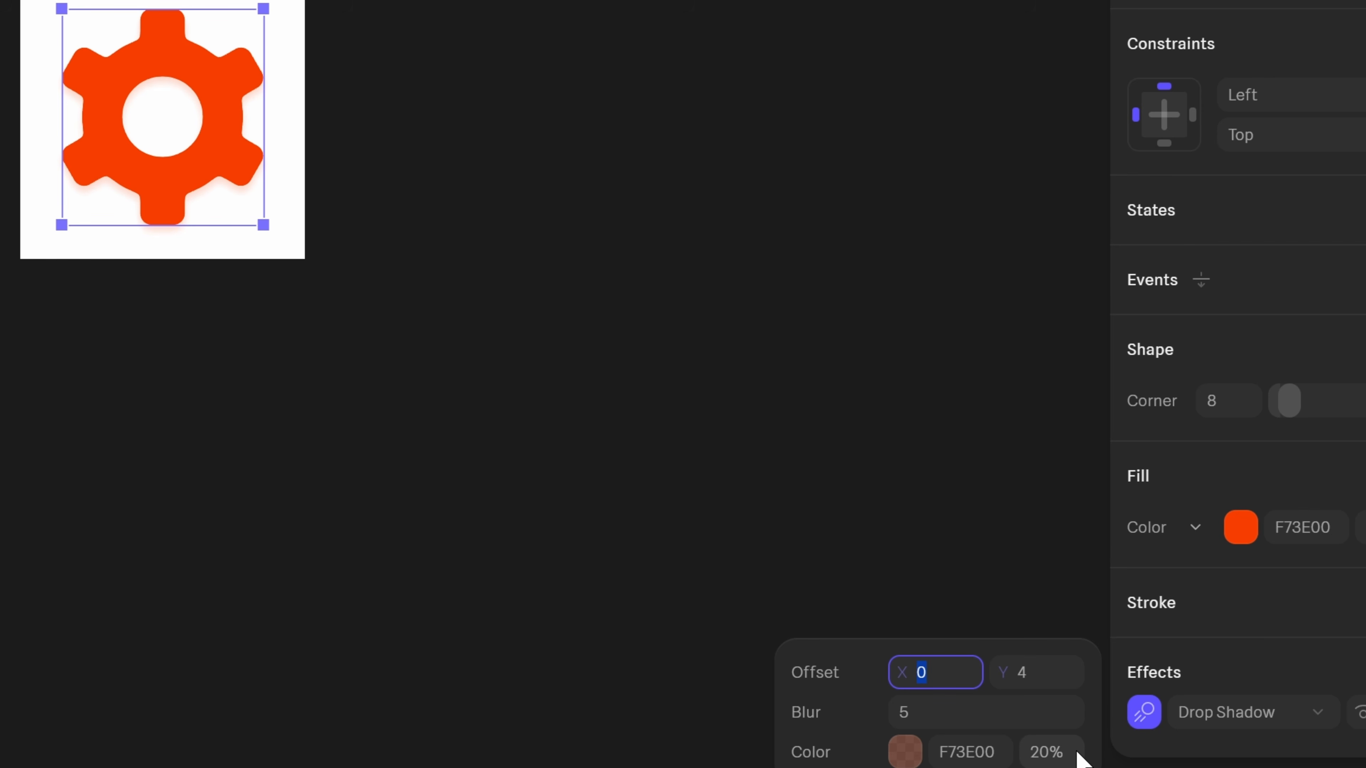
# Set the drop shadow's X offset to 4 and its blur to 0.
pyautogui.press('Tab')
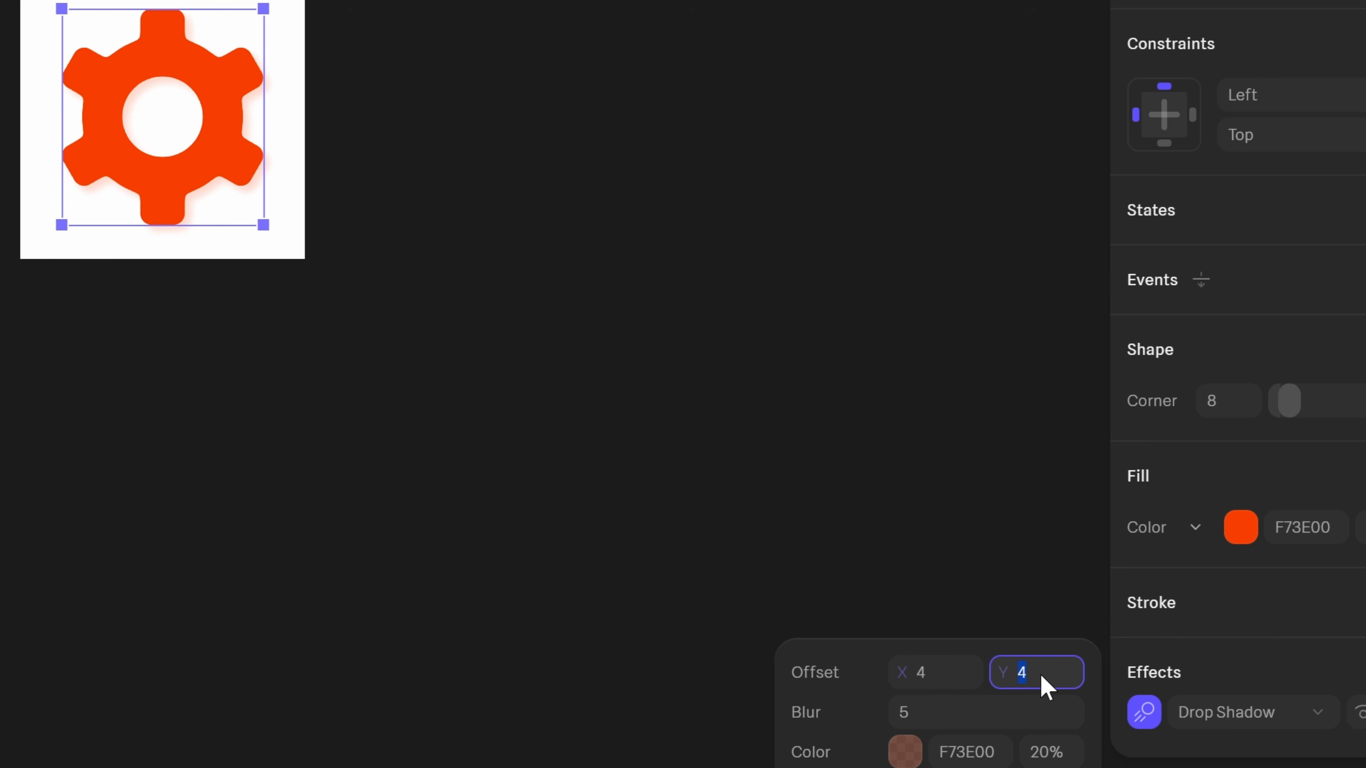
pyautogui.press('Tab')
pyautogui.write('0')
pyautogui.press('Return')
# Increase the drop shadow's offset to X 10 and Y 10.
pyautogui.click(959, 675)
pyautogui.press('Up')
pyautogui.press('Up')
pyautogui.press('Up')
pyautogui.press('Up')
pyautogui.press('Up')
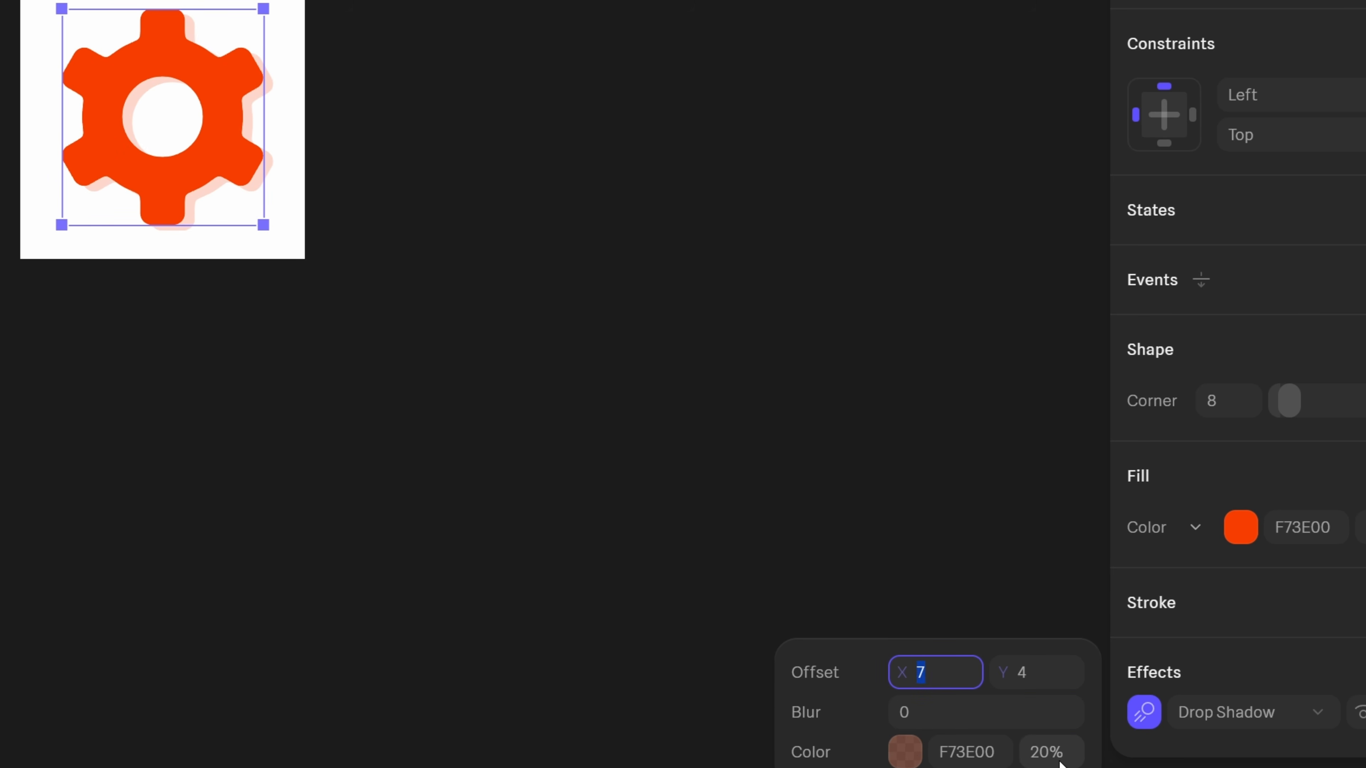
pyautogui.press('Up')
pyautogui.press('Tab')
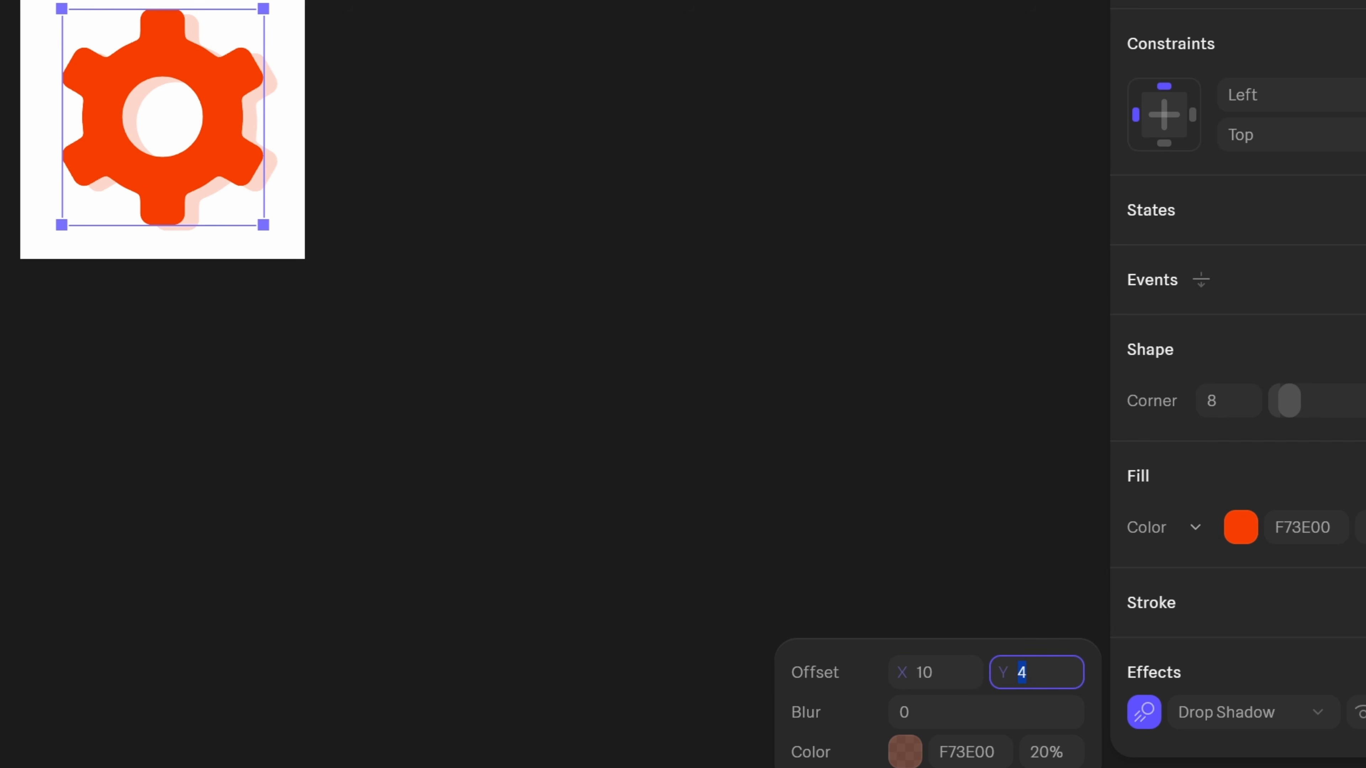
pyautogui.press('Up')
pyautogui.press('Up')
pyautogui.press('Up')
pyautogui.press('Up')
pyautogui.press('Up')
pyautogui.press('Up')
pyautogui.press('Tab')
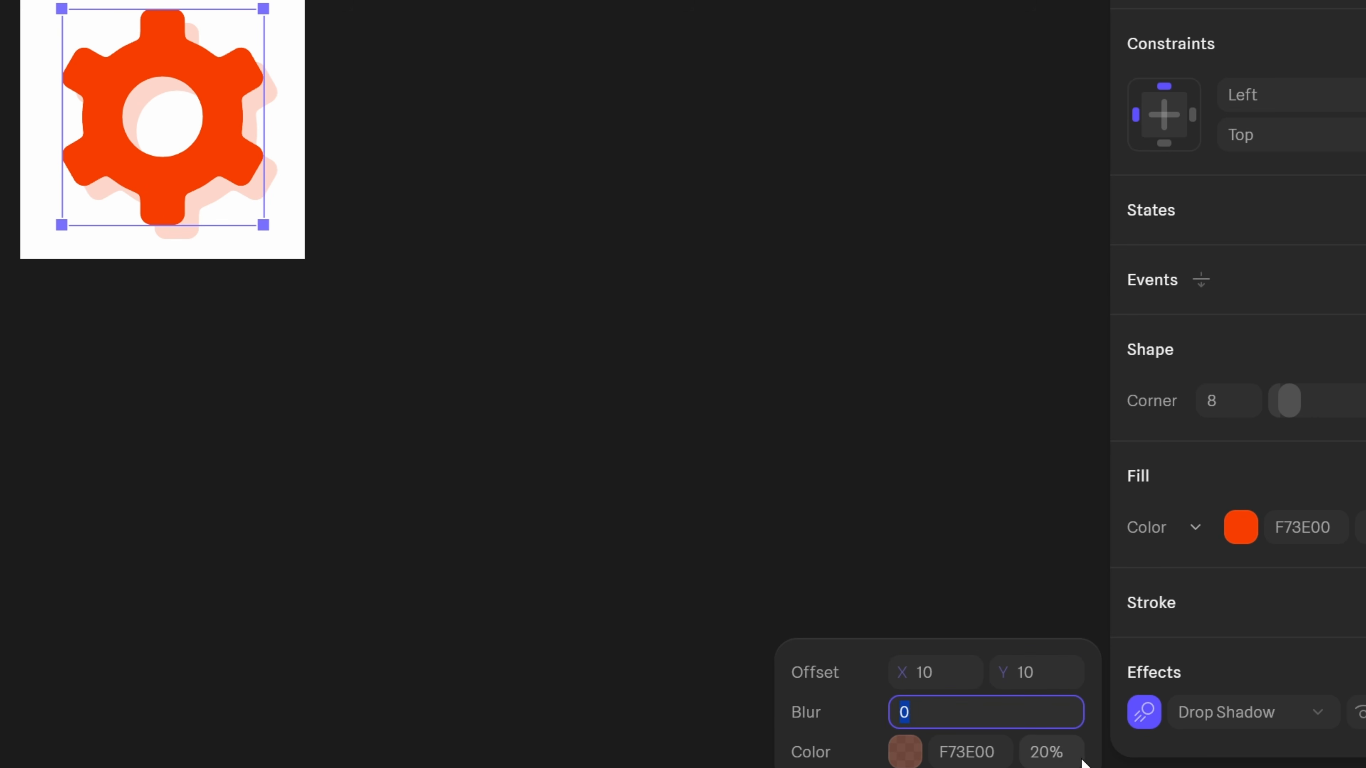
# Try the drop shadow's opacity at 40% and at 30%.
pyautogui.click(1046, 752)
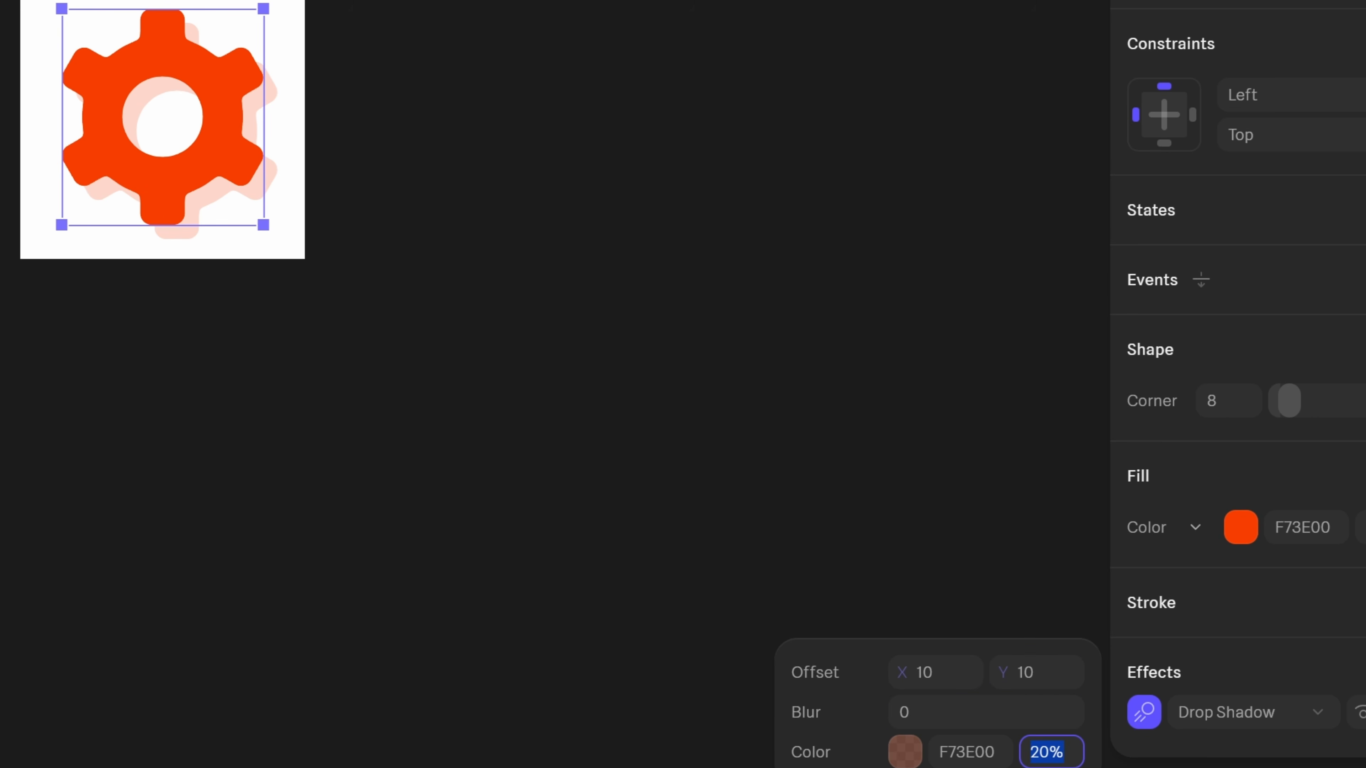
pyautogui.write('40')
pyautogui.press('Tab')
pyautogui.click(1046, 752)
pyautogui.write('30')
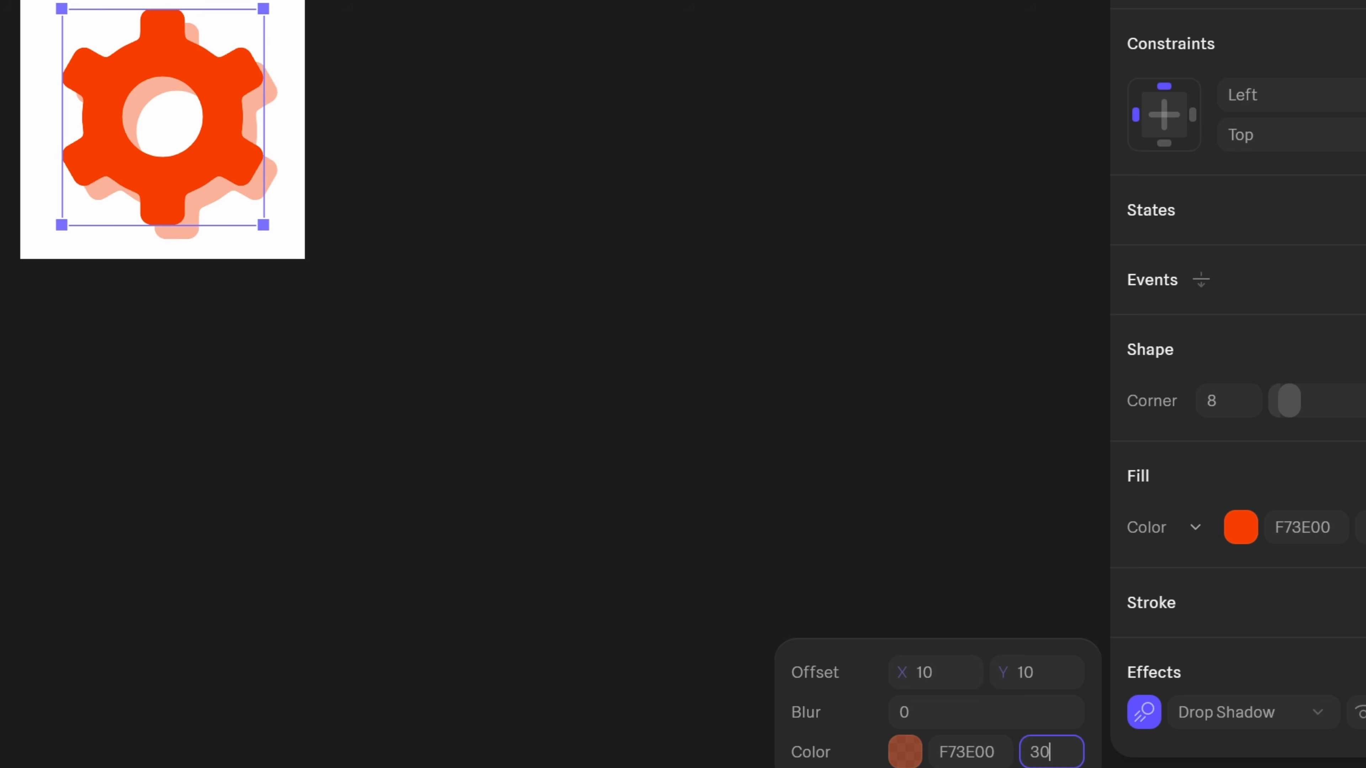
pyautogui.press('Tab')
# Set the drop shadow's opacity to 24% and deselect the gear.
pyautogui.click(1040, 753)
pyautogui.write('24')
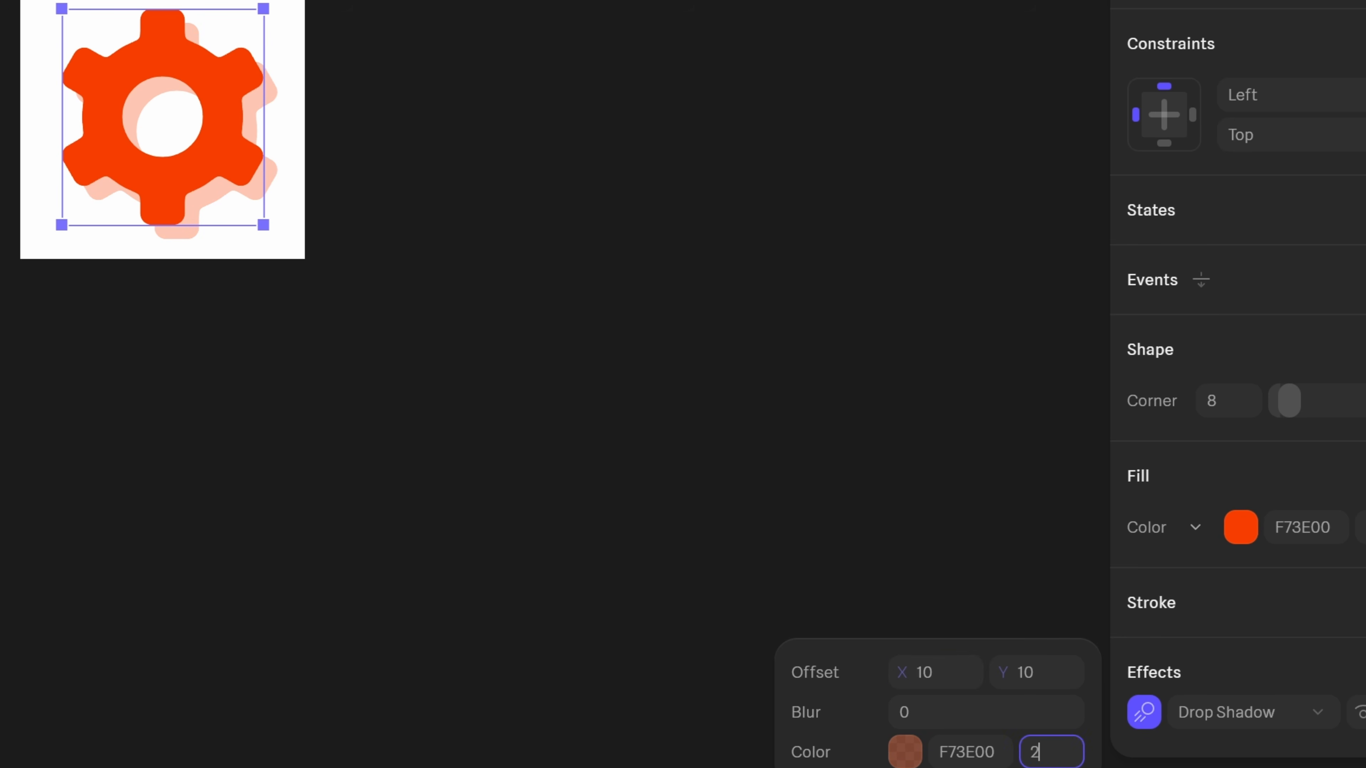
pyautogui.press('Tab')
pyautogui.click(627, 239)
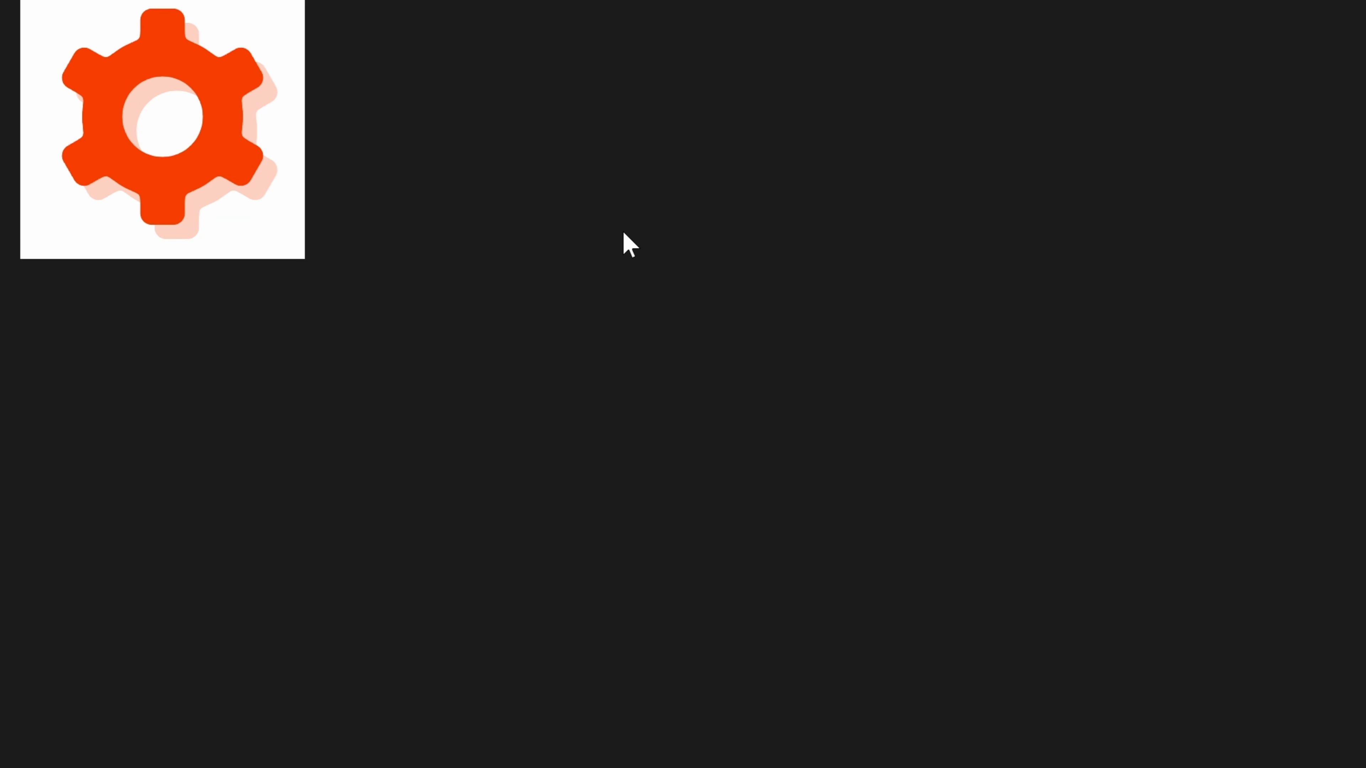
pyautogui.scroll(1, 652, 247)
pyautogui.scroll(-10, 705, 283)
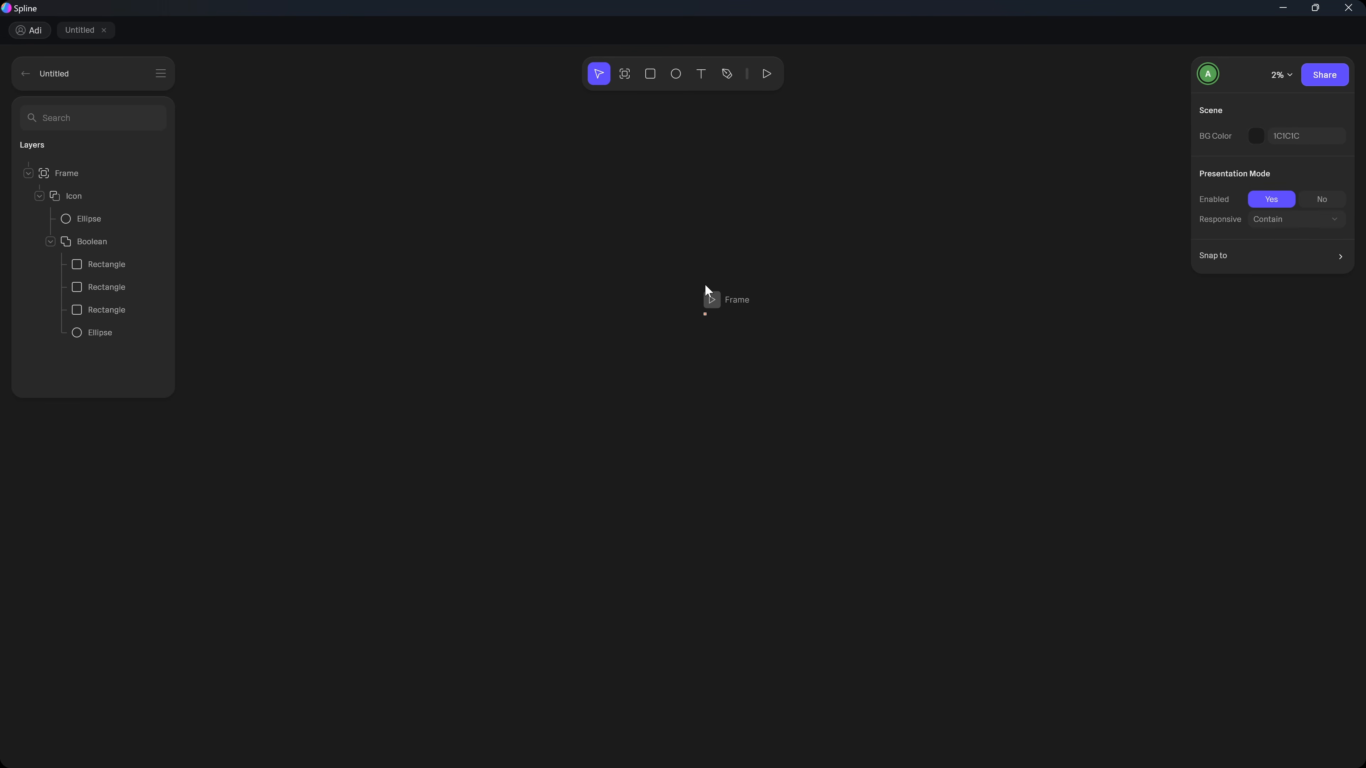
pyautogui.click(1288, 86)
pyautogui.click(1284, 105)
pyautogui.scroll(5, 709, 355)
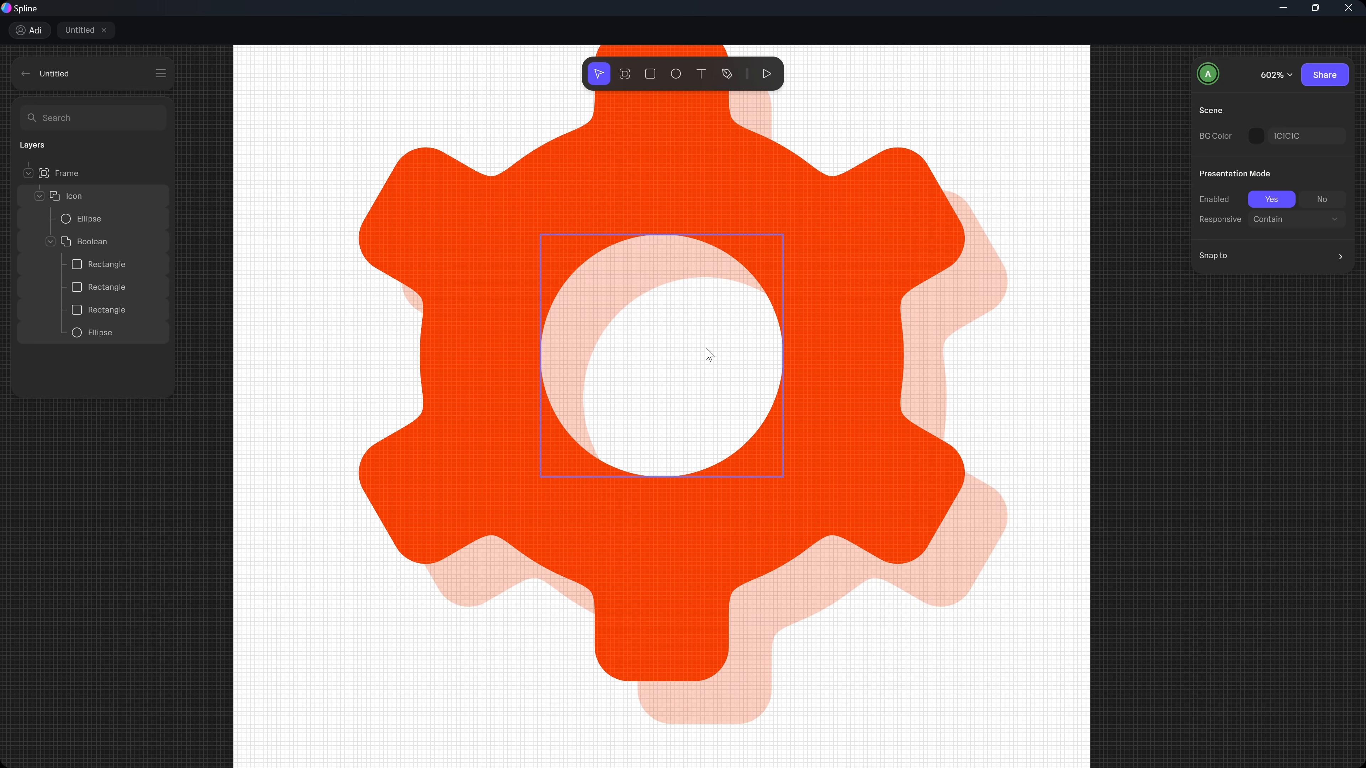
pyautogui.scroll(-10, 709, 355)
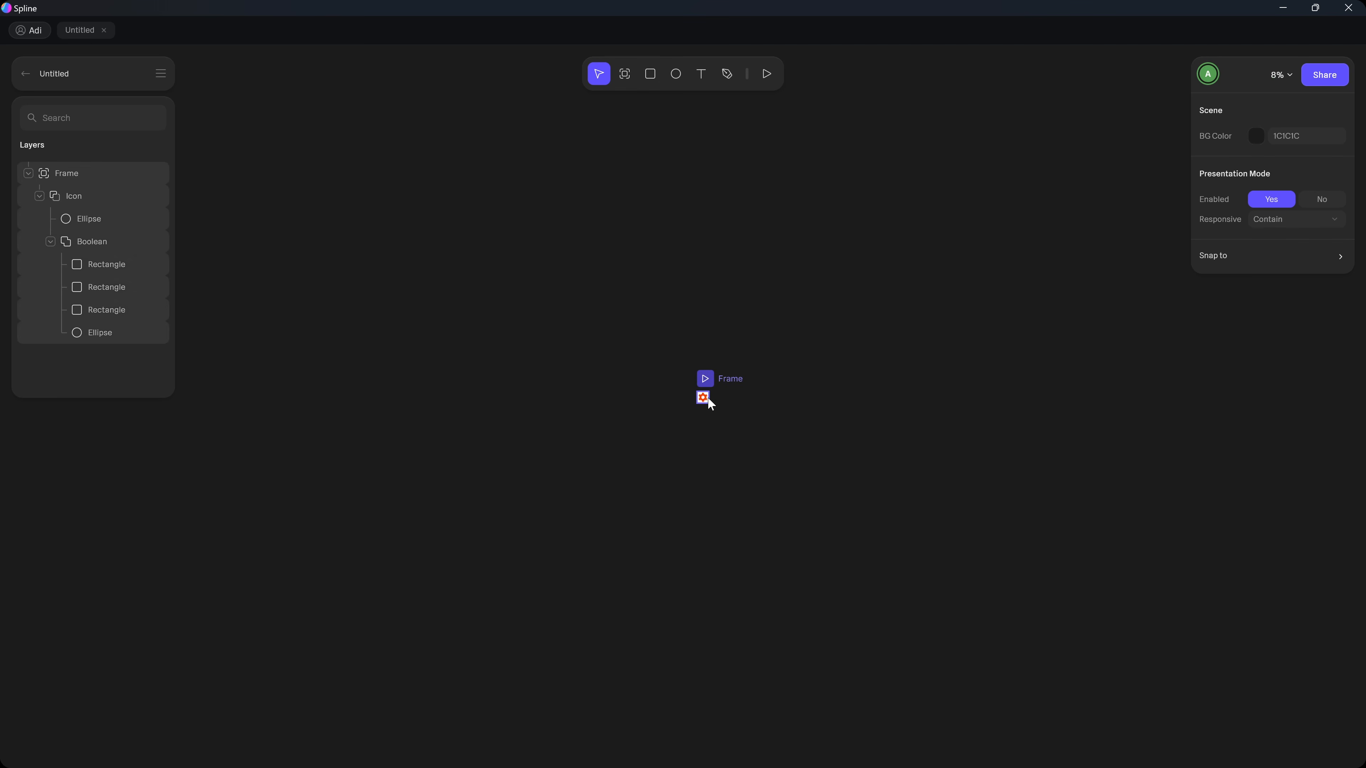
# Bring the frame into view at 200% zoom and inspect the gear icon.
pyautogui.scroll(5, 707, 399)
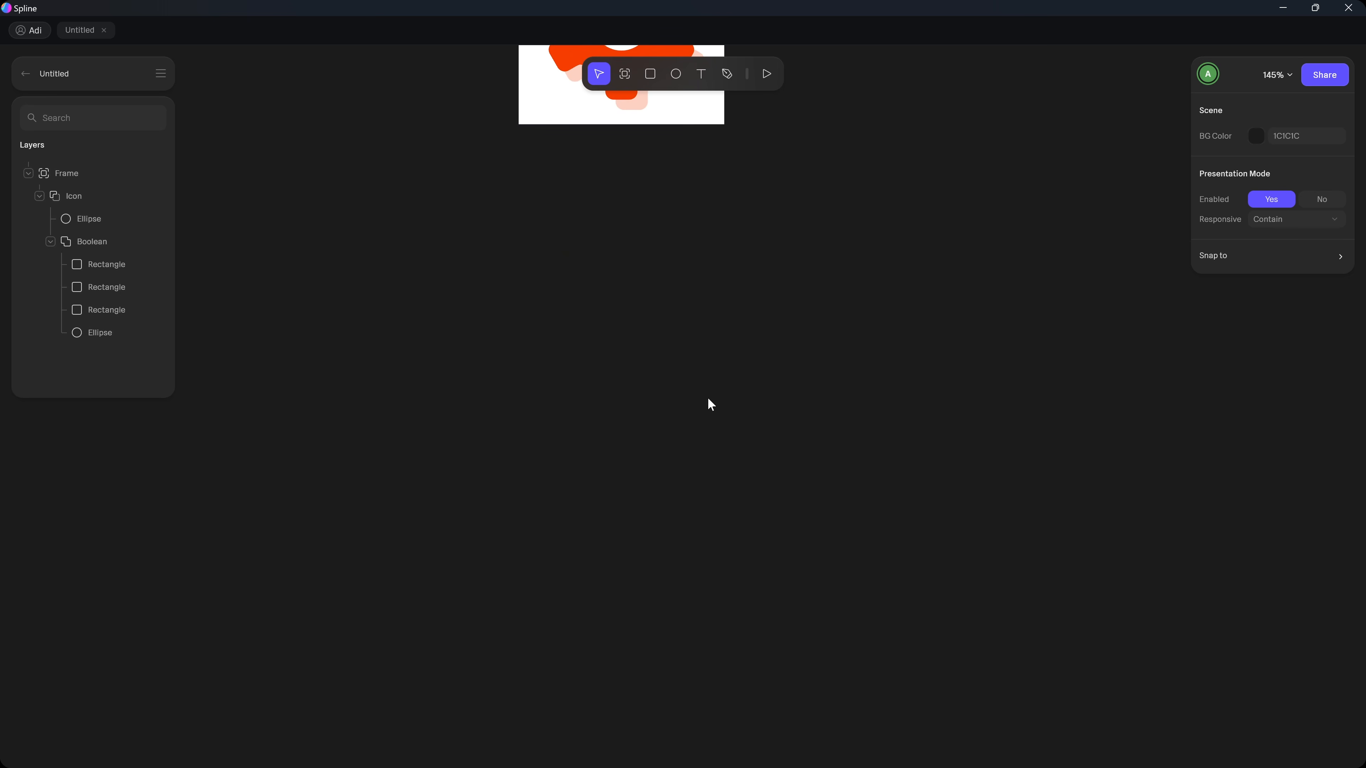
pyautogui.moveTo(792, 241); pyautogui.dragTo(850, 338, button='middle')
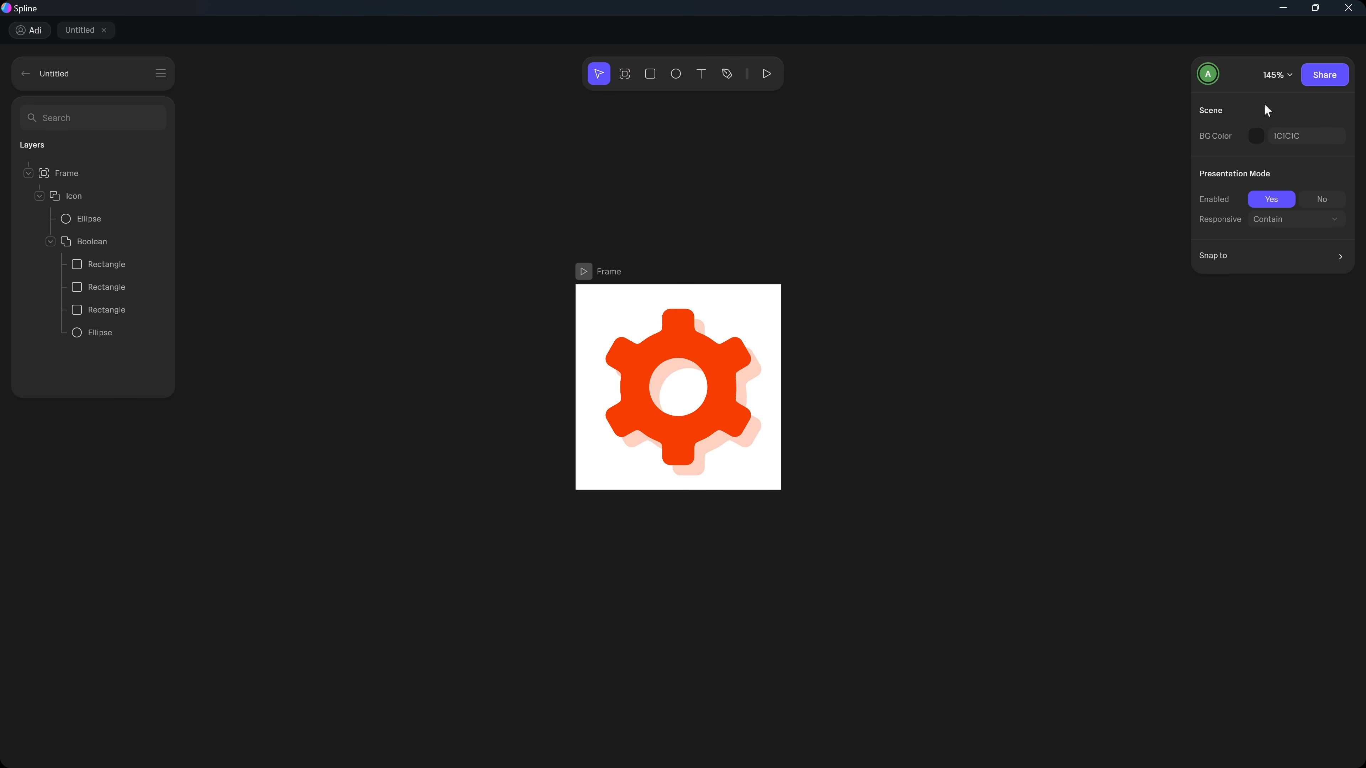
pyautogui.click(1275, 80)
pyautogui.click(1284, 131)
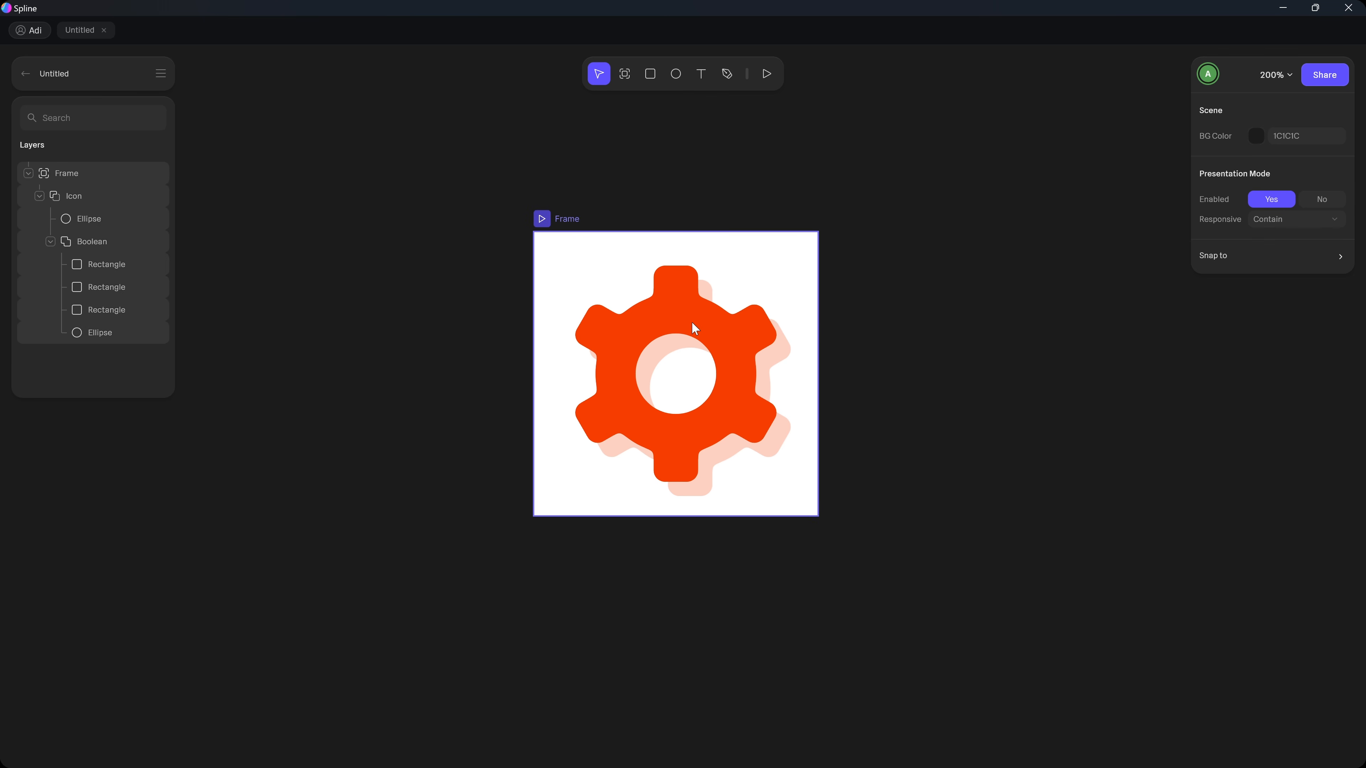
pyautogui.click(661, 315)
pyautogui.click(662, 319)
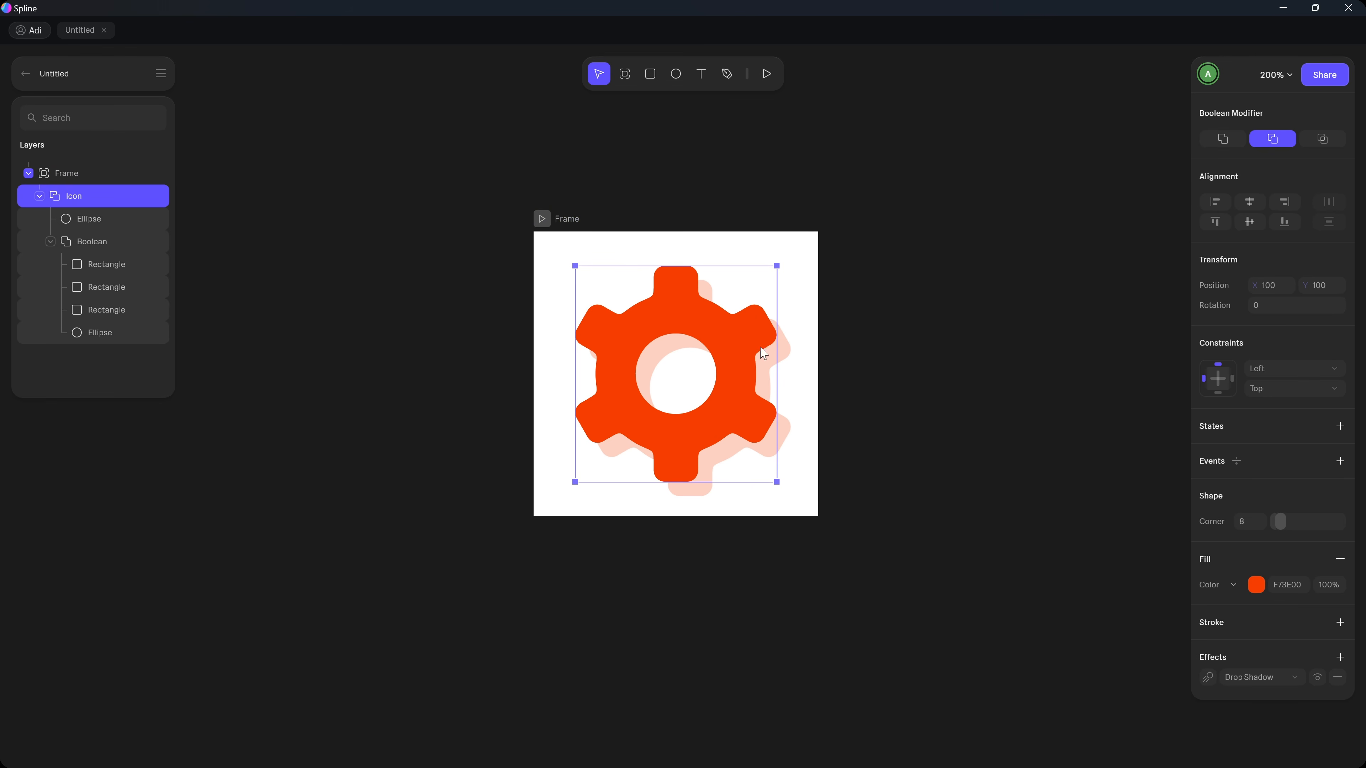
pyautogui.click(897, 320)
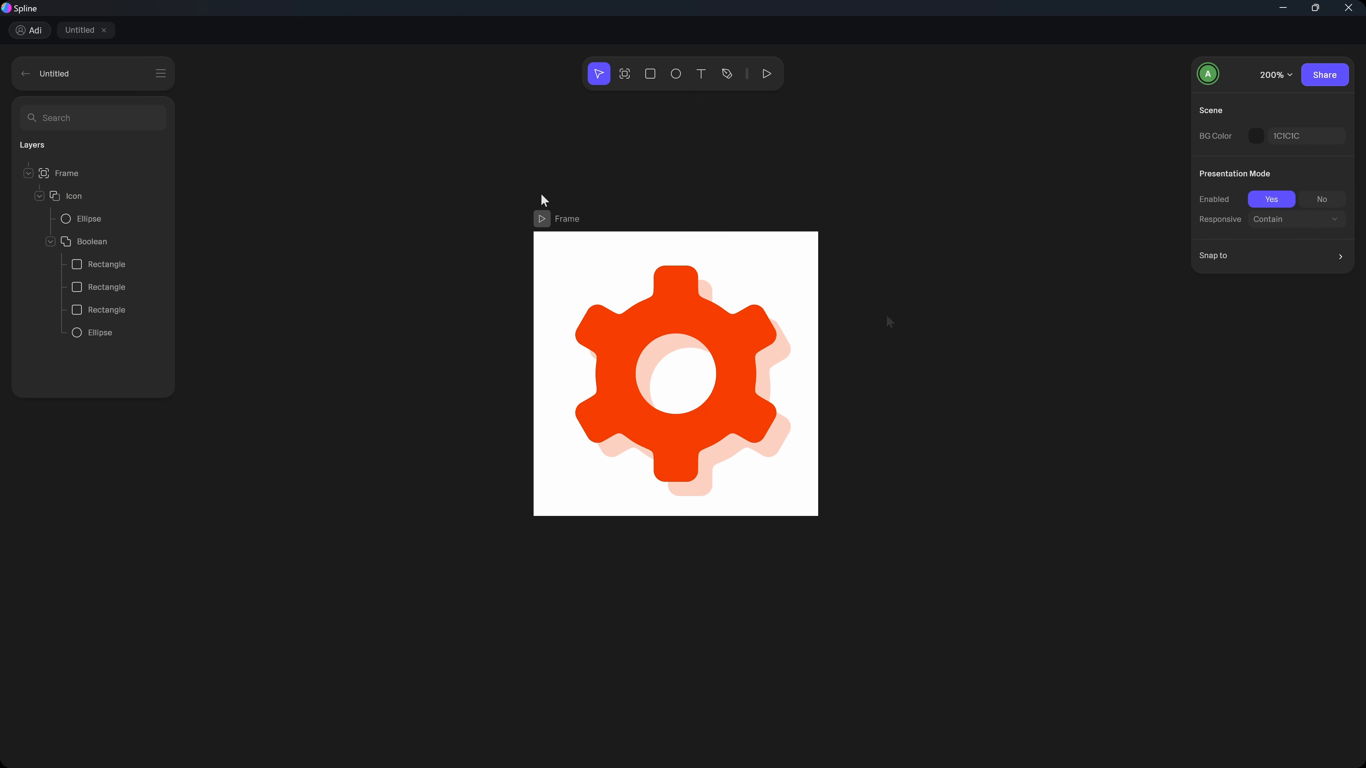
# Play the frame's preview and return to the canvas with nothing selected.
pyautogui.click(541, 219)
pyautogui.click(581, 217)
pyautogui.click(807, 185)
# Add a new state to the gear icon and recolour its fill to blue 000AF7 in that state.
pyautogui.click(679, 311)
pyautogui.click(678, 311)
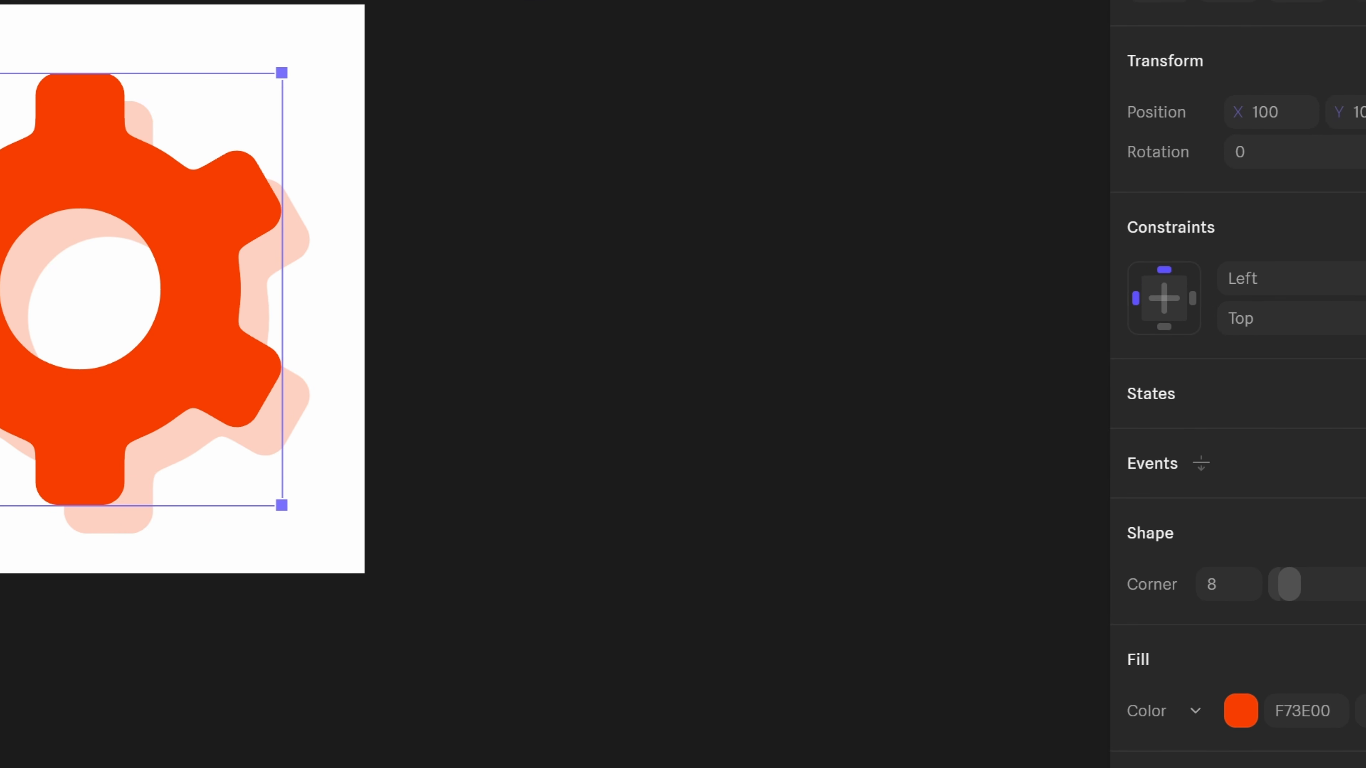
pyautogui.click(1364, 393)
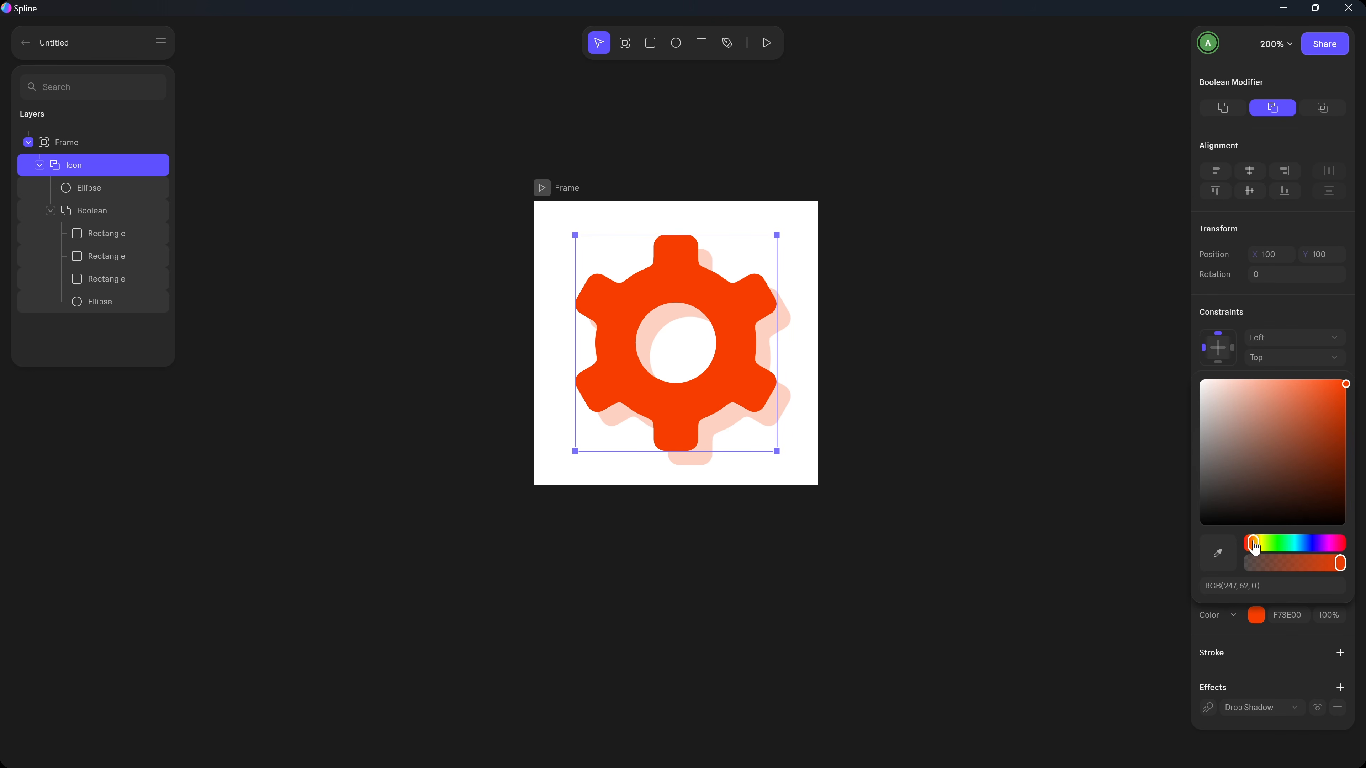
pyautogui.moveTo(1252, 544); pyautogui.dragTo(1259, 543)
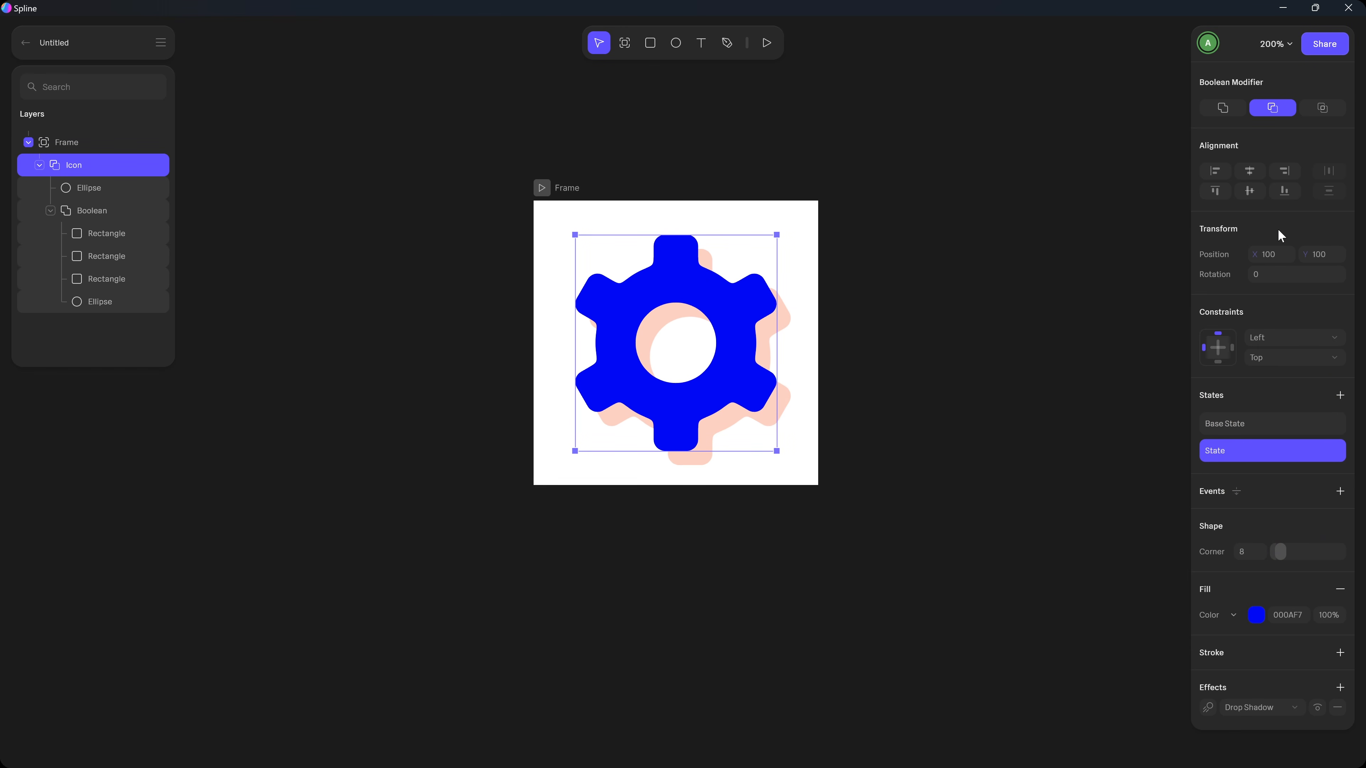
# Set the gear's rotation to 40 in the new state.
pyautogui.click(1270, 281)
pyautogui.write('40')
pyautogui.press('Return')
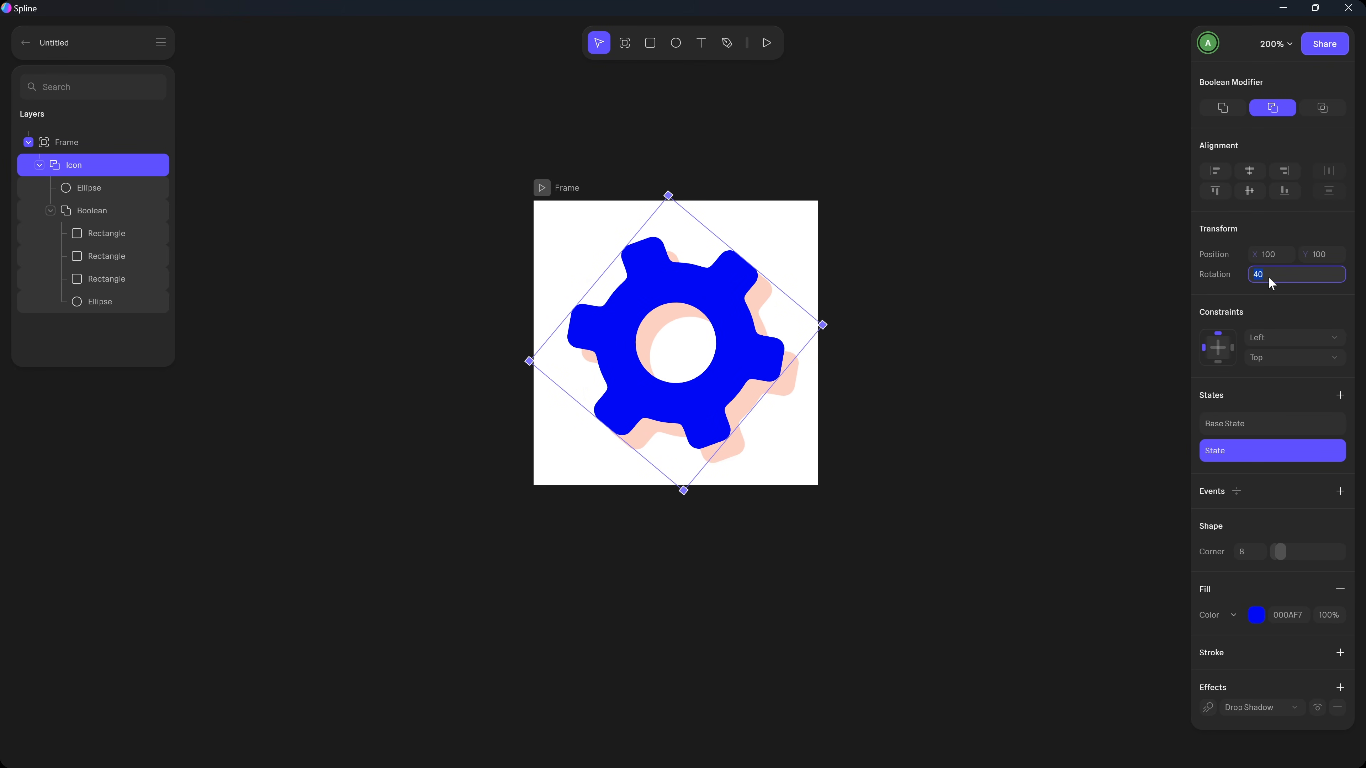
pyautogui.click(829, 276)
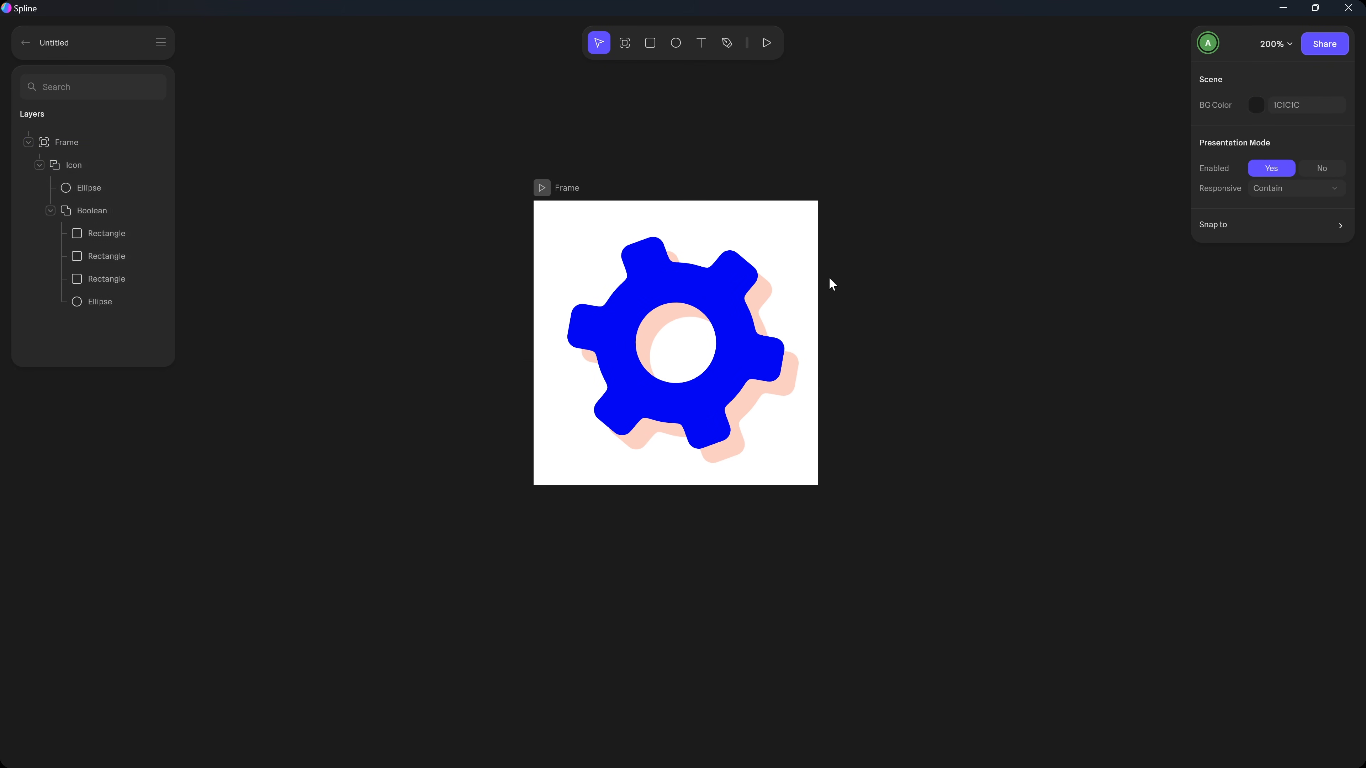
# Set the gear's position in the new state to X 120, Y 120 and compare it with the base state.
pyautogui.click(692, 303)
pyautogui.click(694, 280)
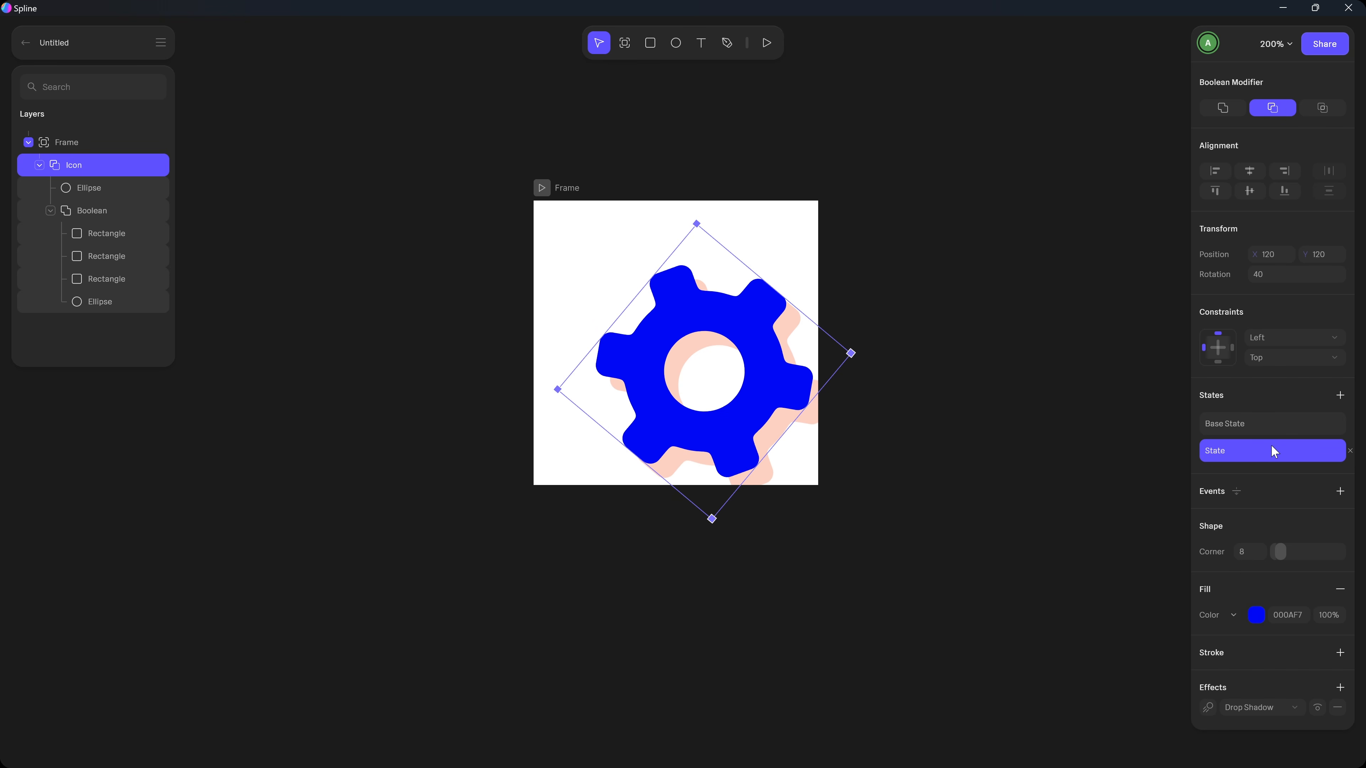
pyautogui.click(1246, 420)
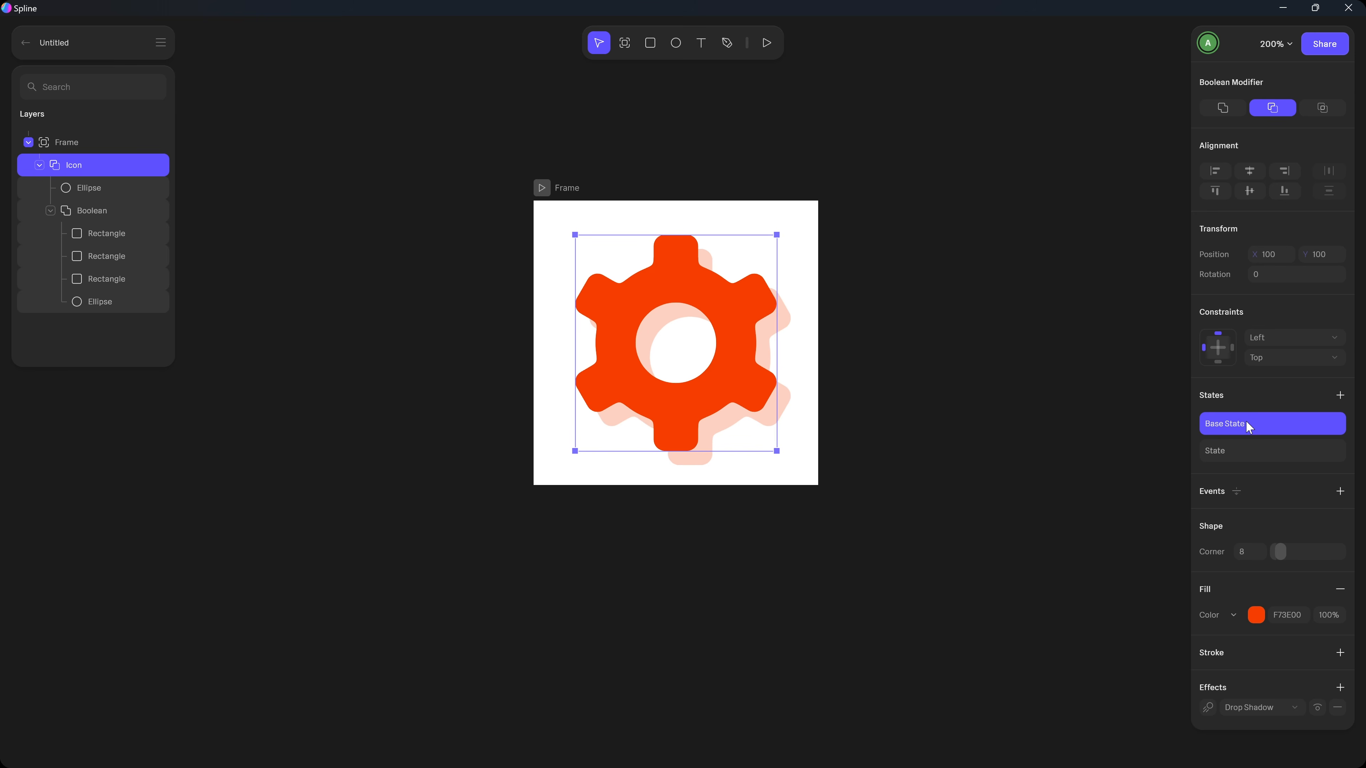
pyautogui.click(1239, 453)
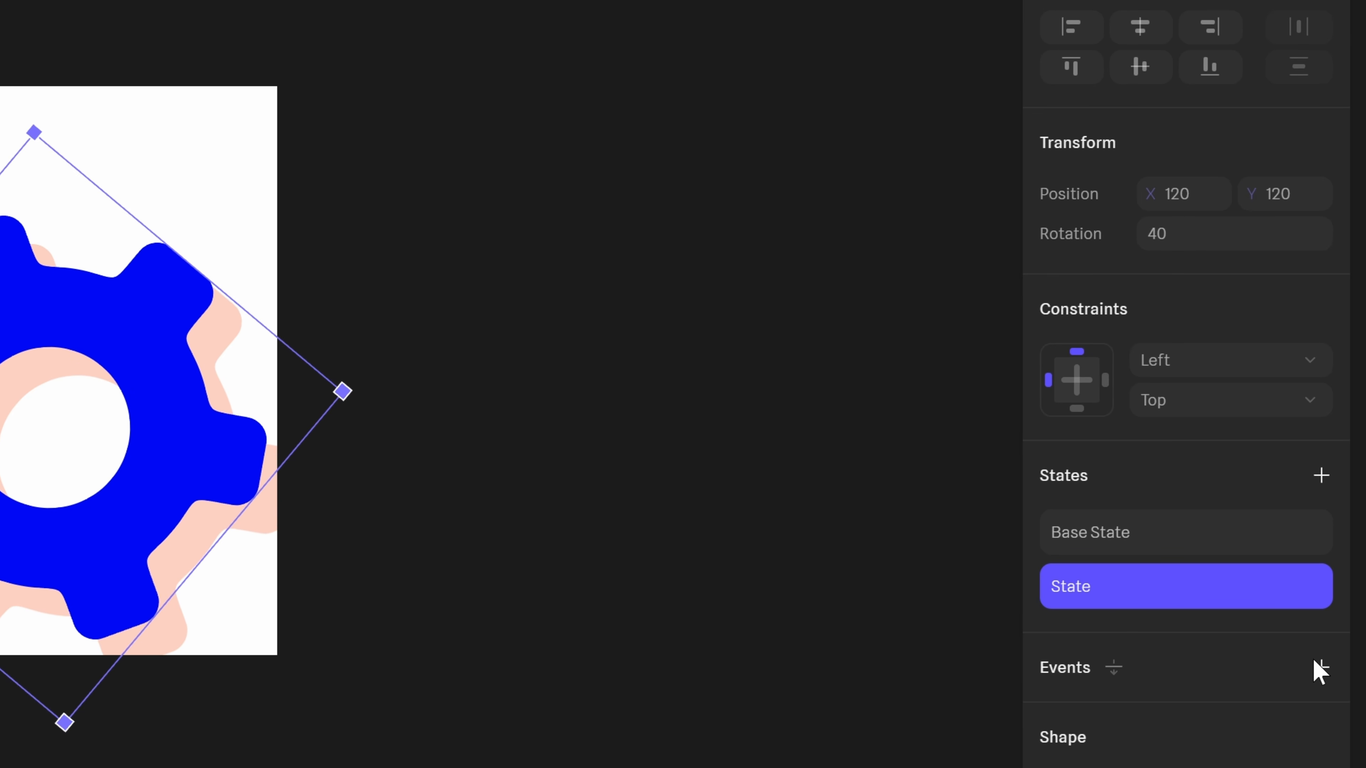
# Add a Start event to the gear with a Transition action and open the action's settings.
pyautogui.click(1322, 668)
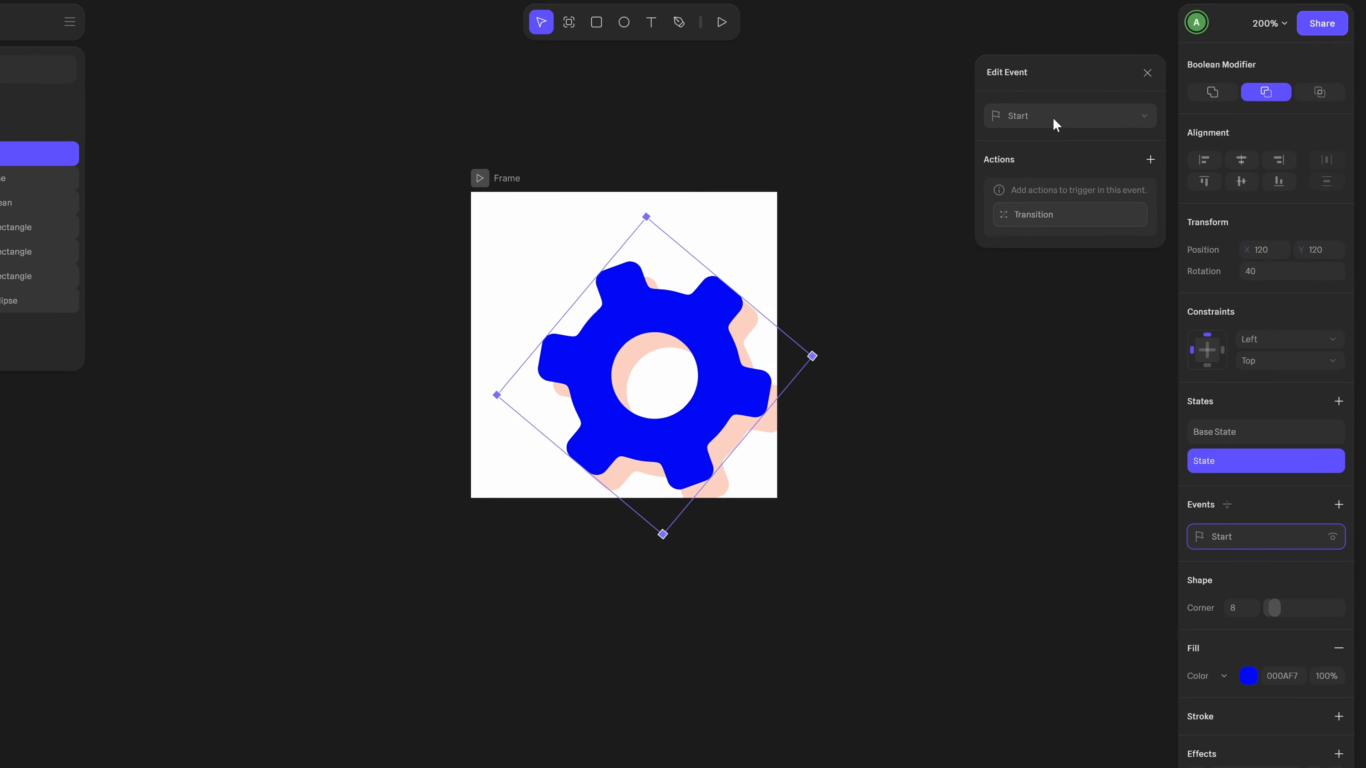
pyautogui.click(1070, 129)
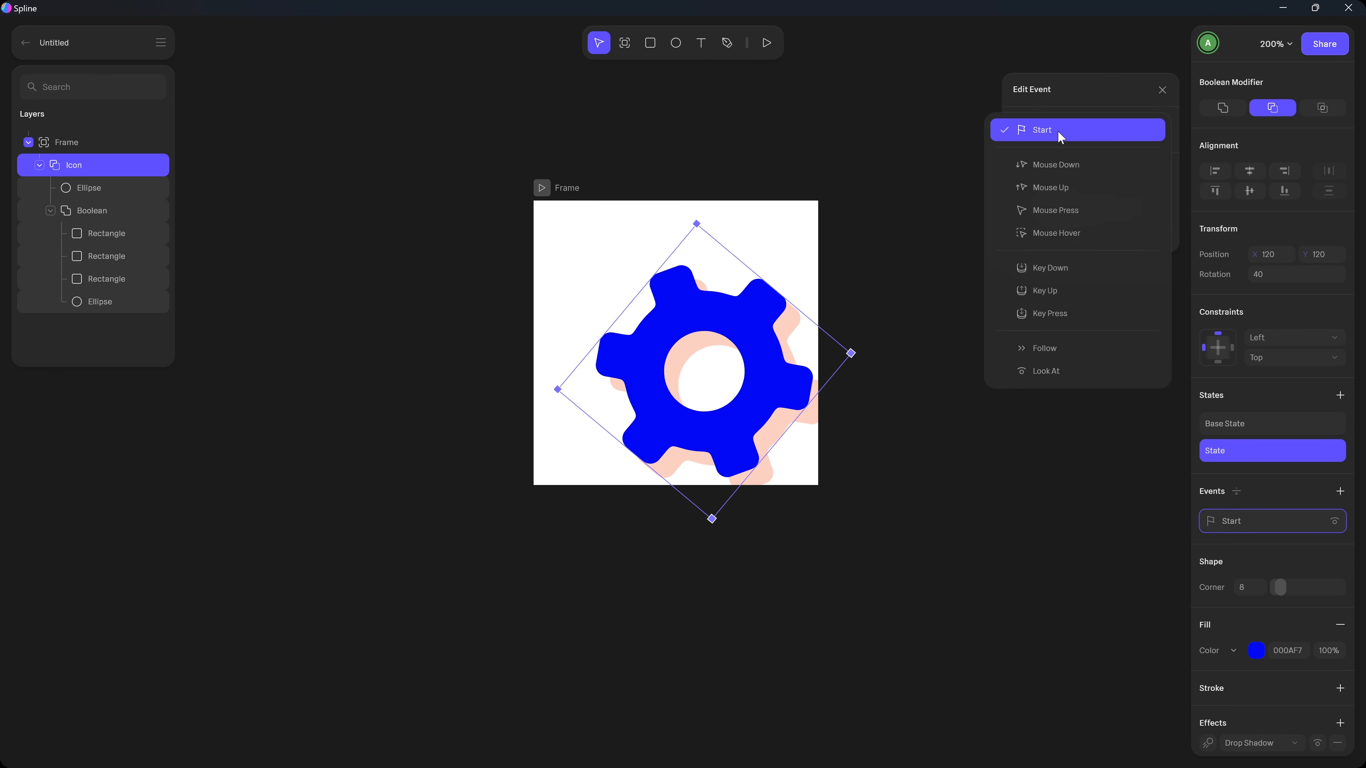
pyautogui.click(1077, 110)
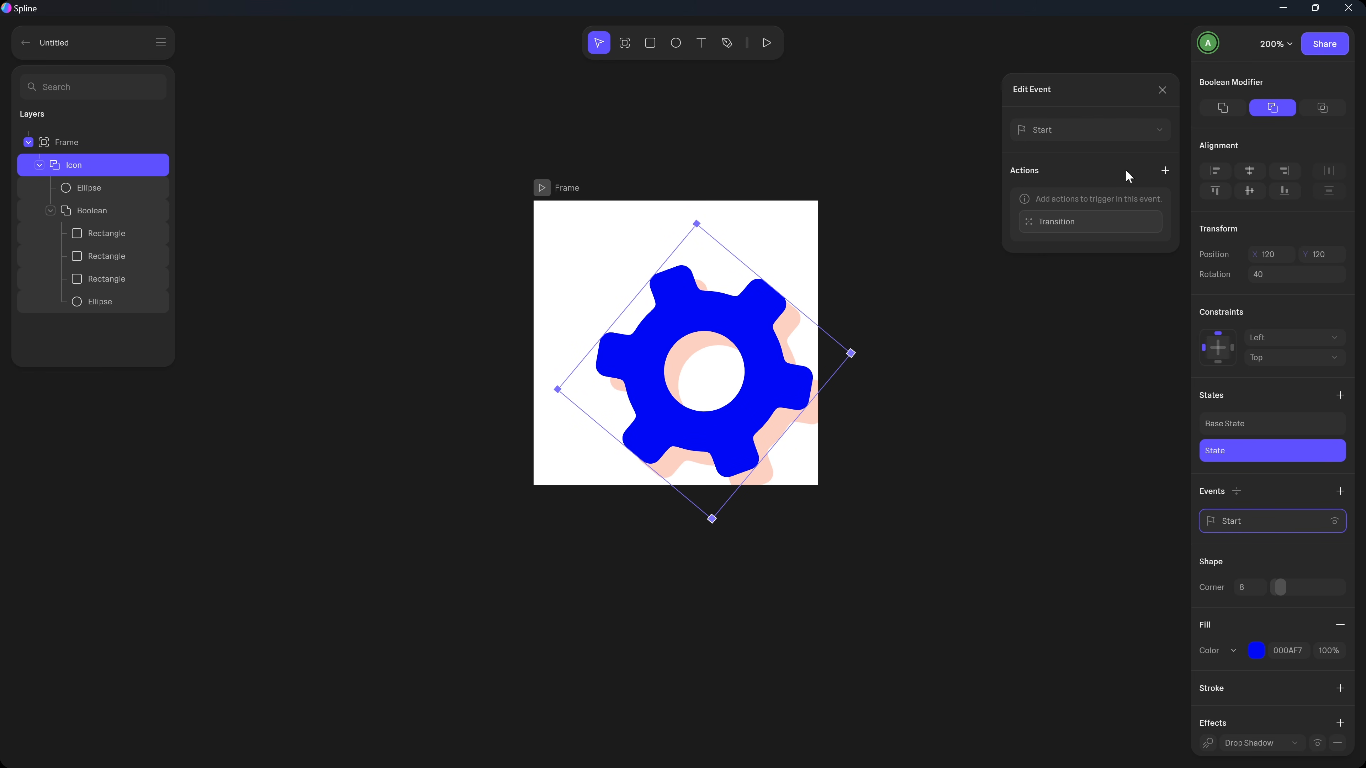
pyautogui.click(1095, 221)
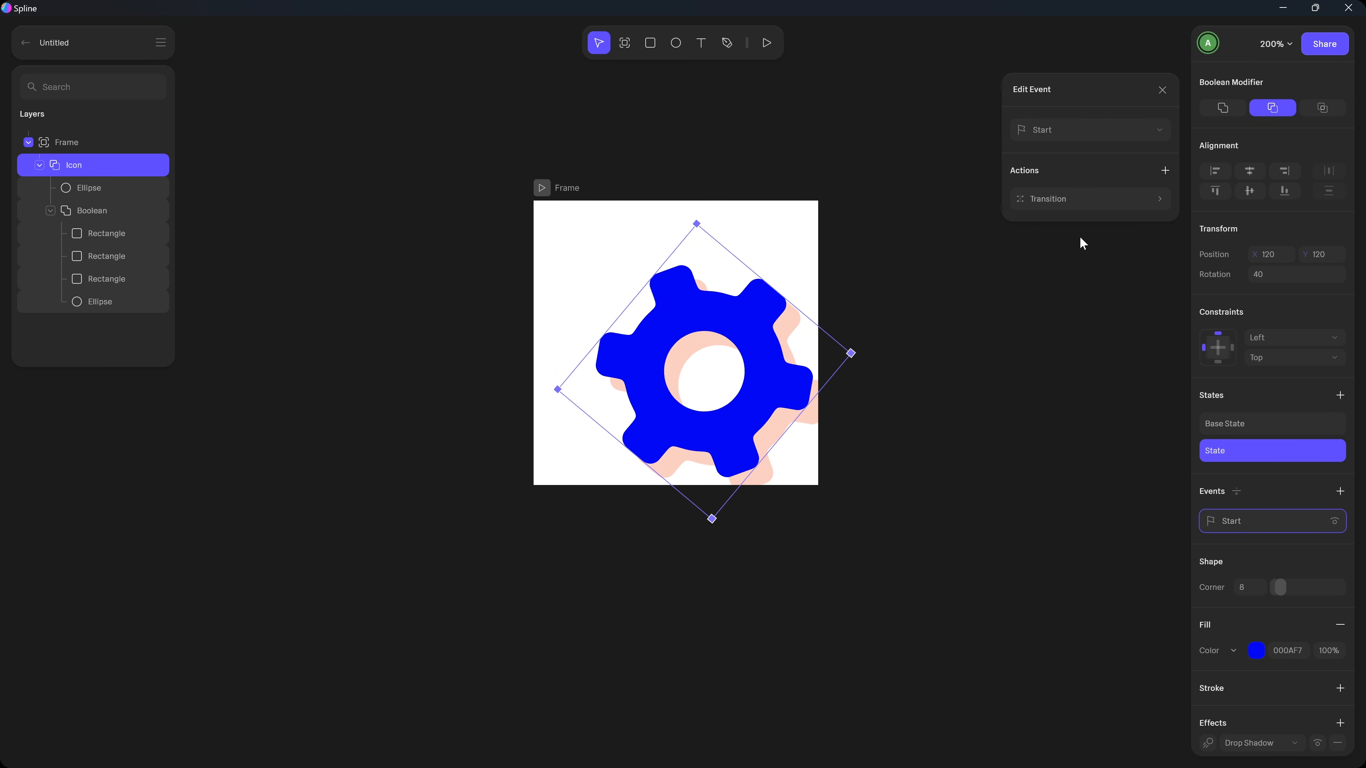
pyautogui.click(1078, 199)
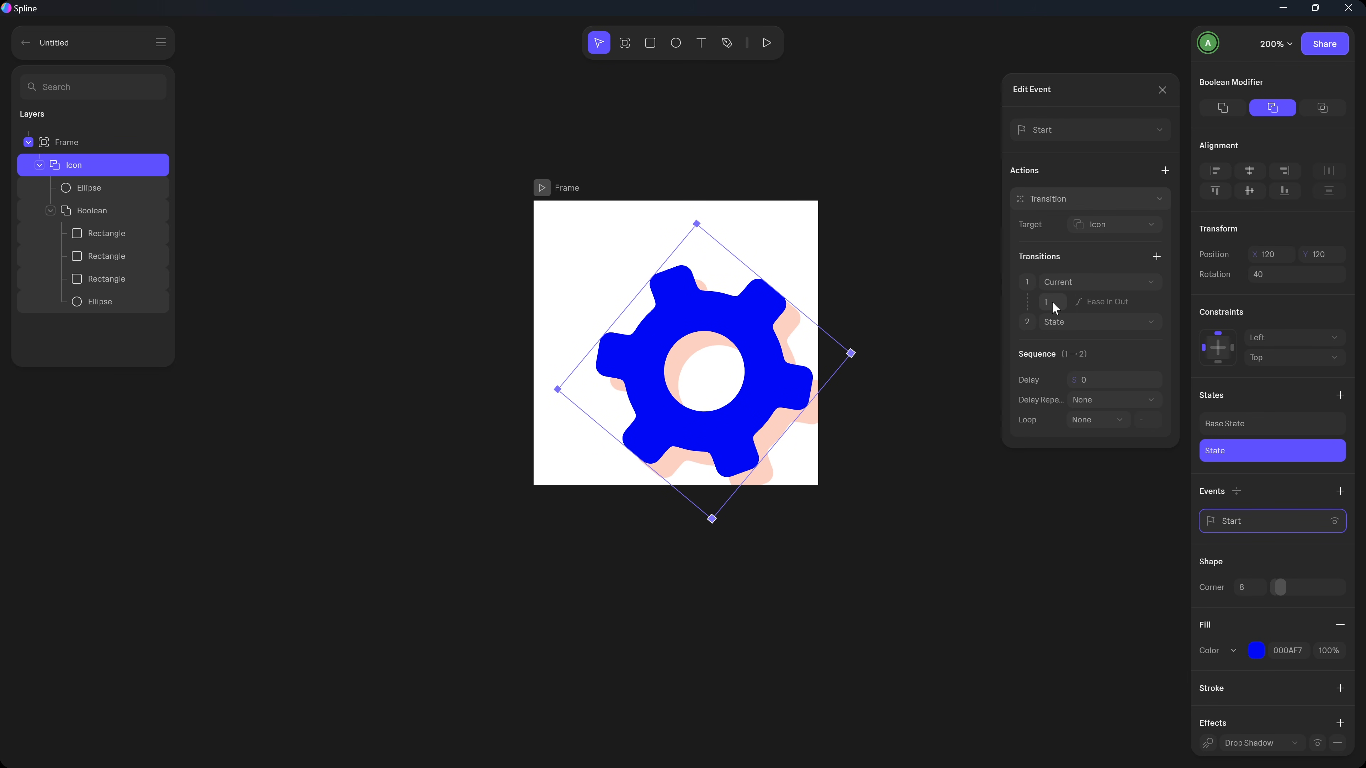
# Change the transition's easing to Spring.
pyautogui.click(1109, 305)
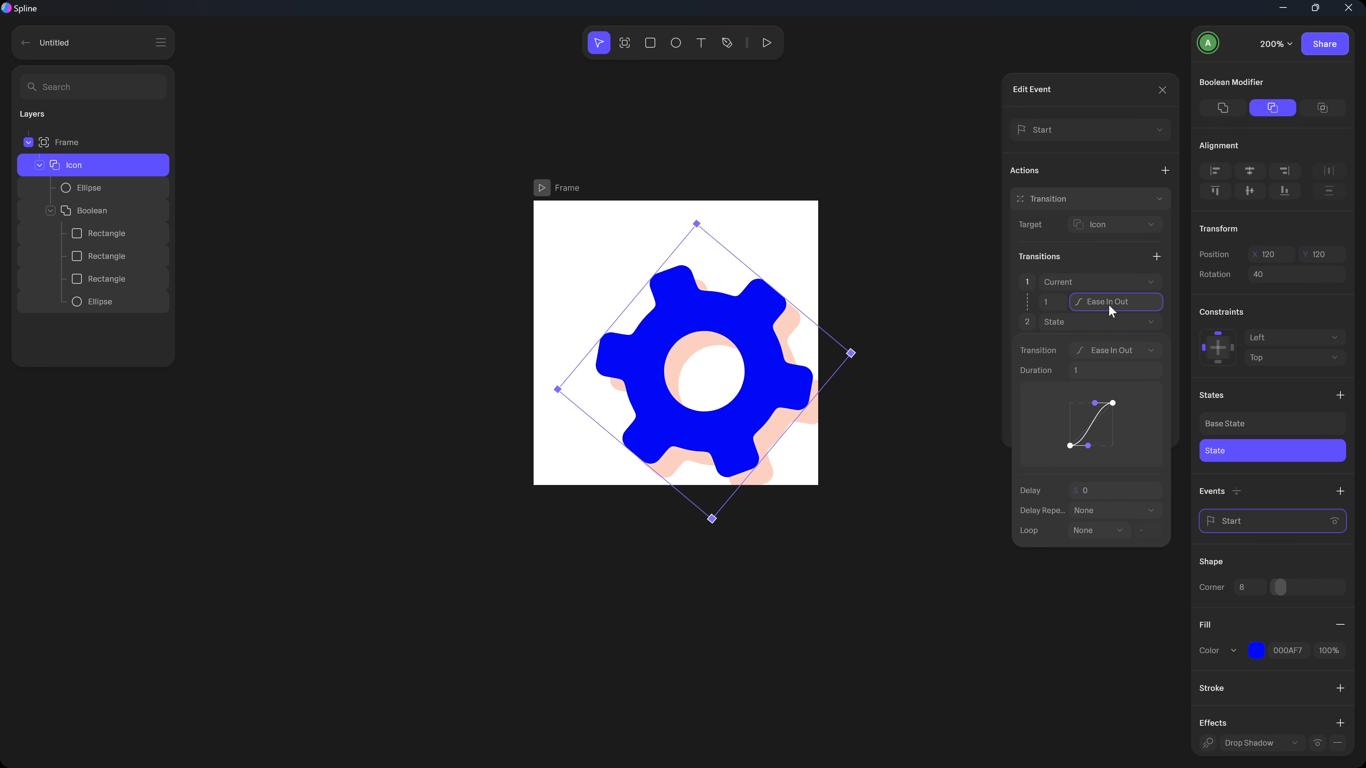
pyautogui.click(1107, 351)
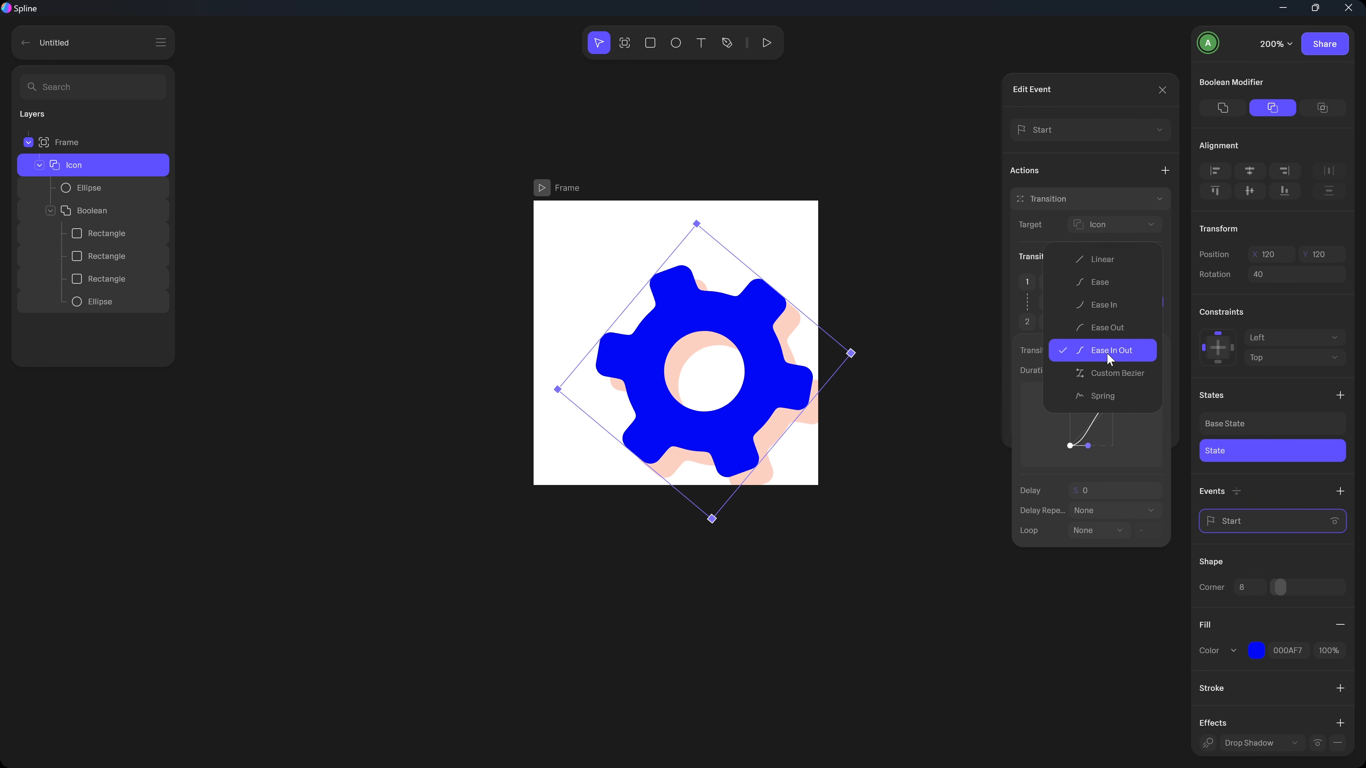
pyautogui.click(1104, 397)
pyautogui.click(1114, 305)
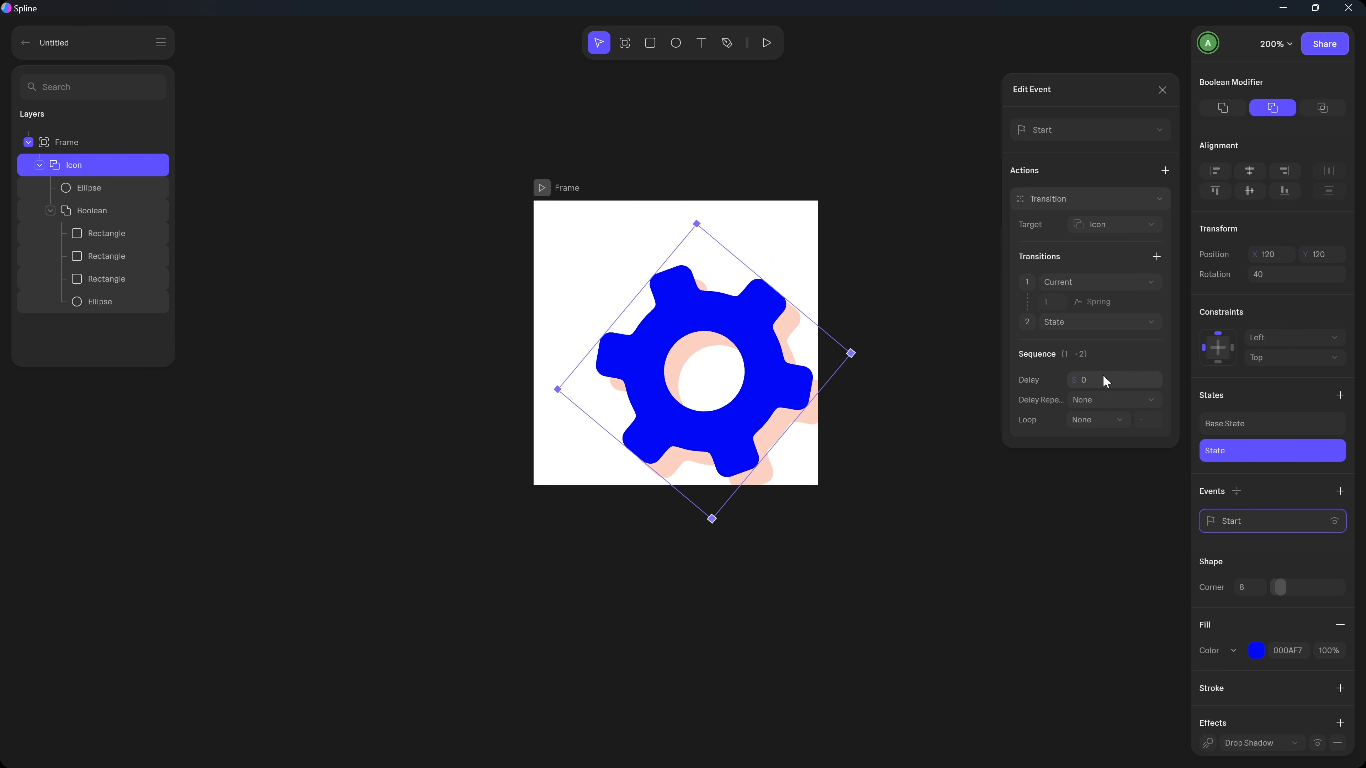
# Set the transition sequence's loop to a Count of 3 and preview the frame.
pyautogui.click(1098, 419)
pyautogui.click(1086, 442)
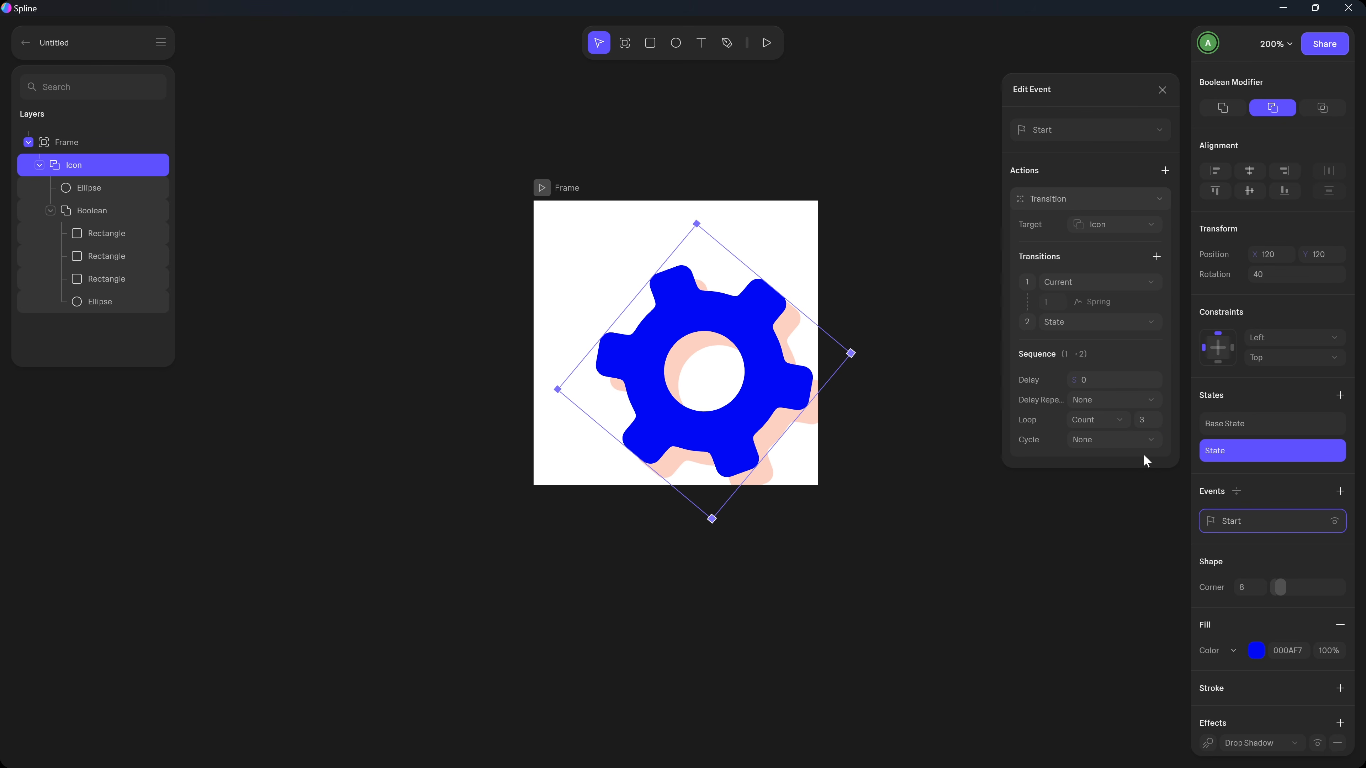
pyautogui.click(650, 190)
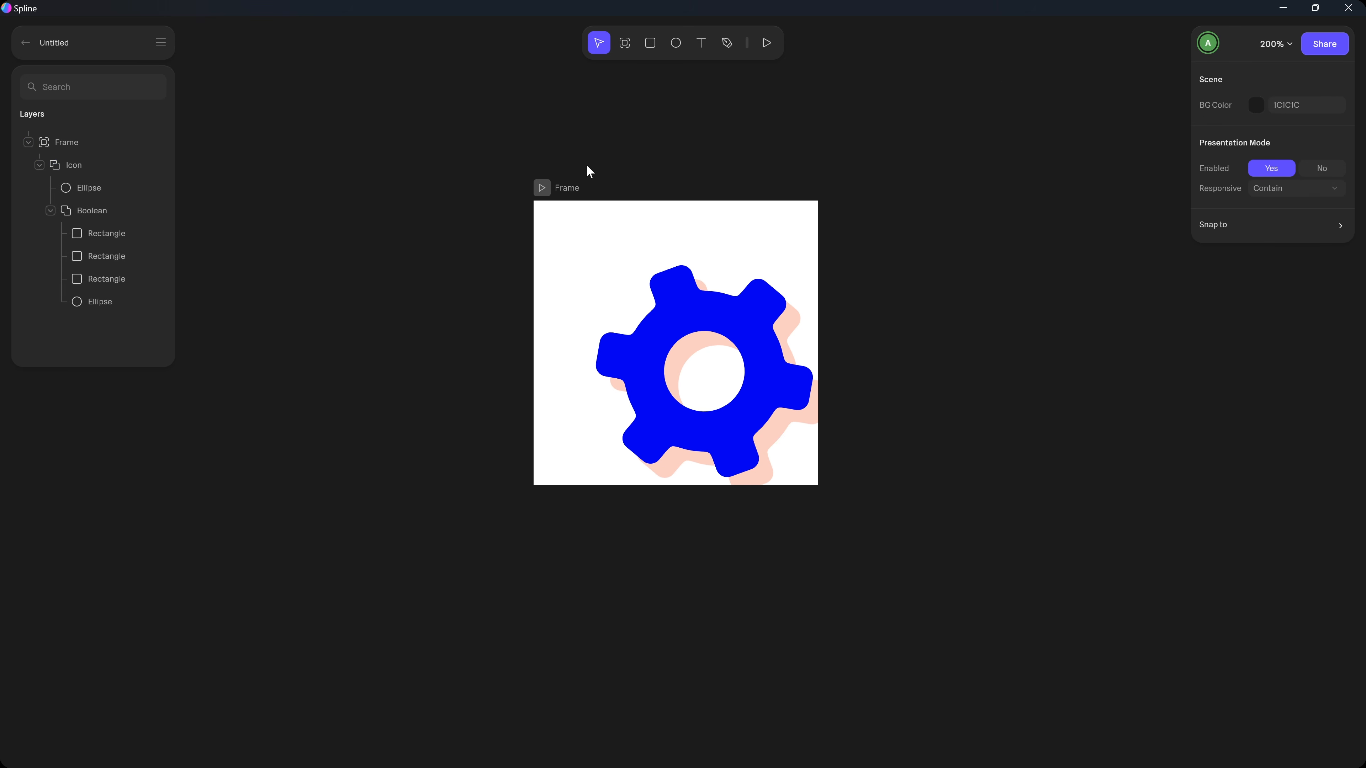
pyautogui.click(542, 189)
pyautogui.click(542, 188)
# Change the gear's transition loop to Infinite and deselect the gear.
pyautogui.click(680, 304)
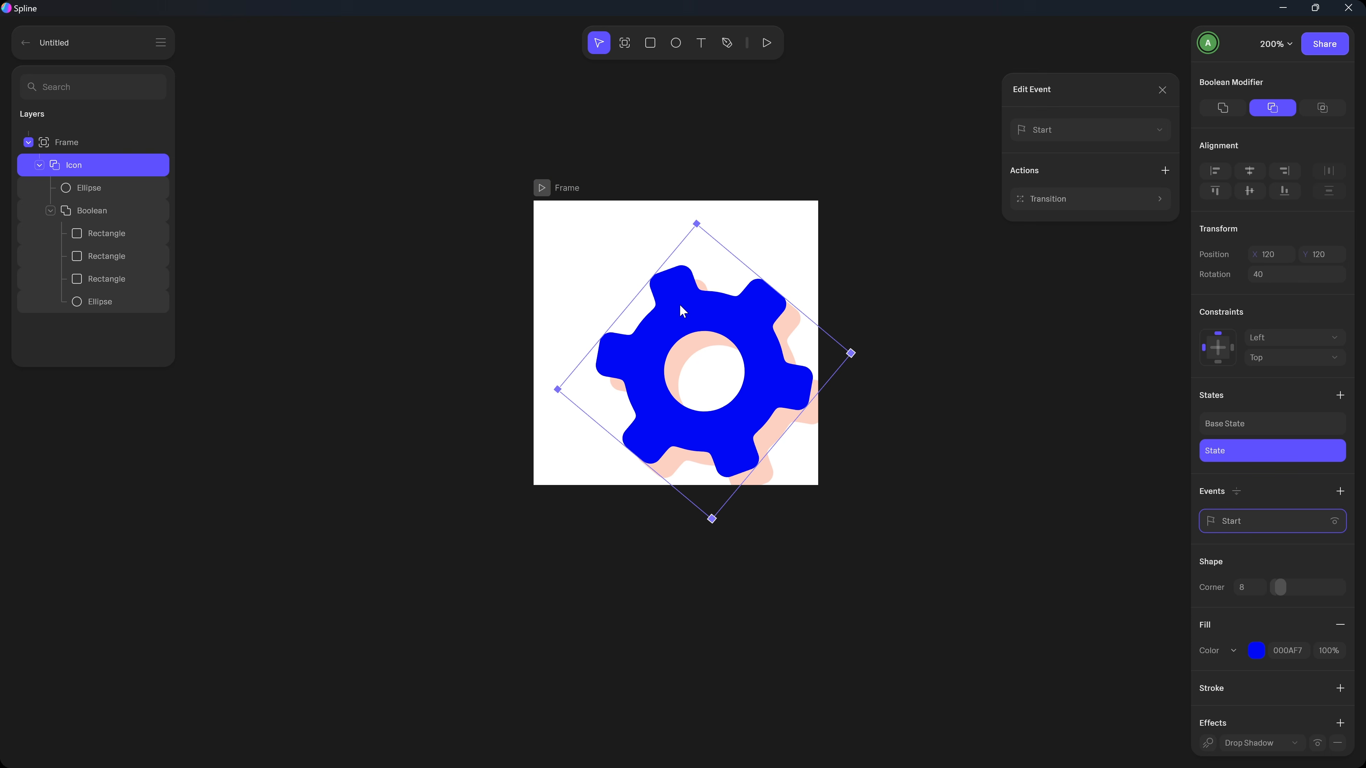
pyautogui.click(1103, 200)
pyautogui.click(1106, 419)
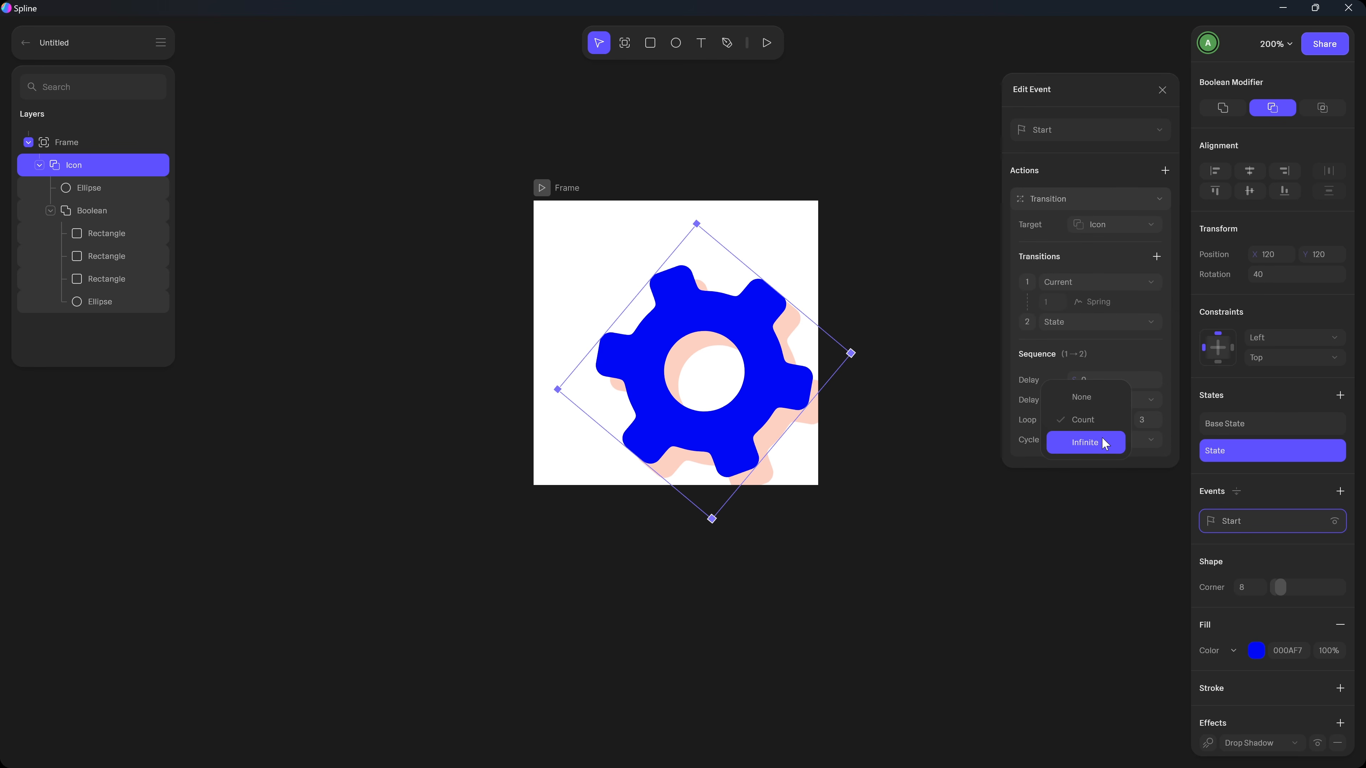
pyautogui.click(1102, 439)
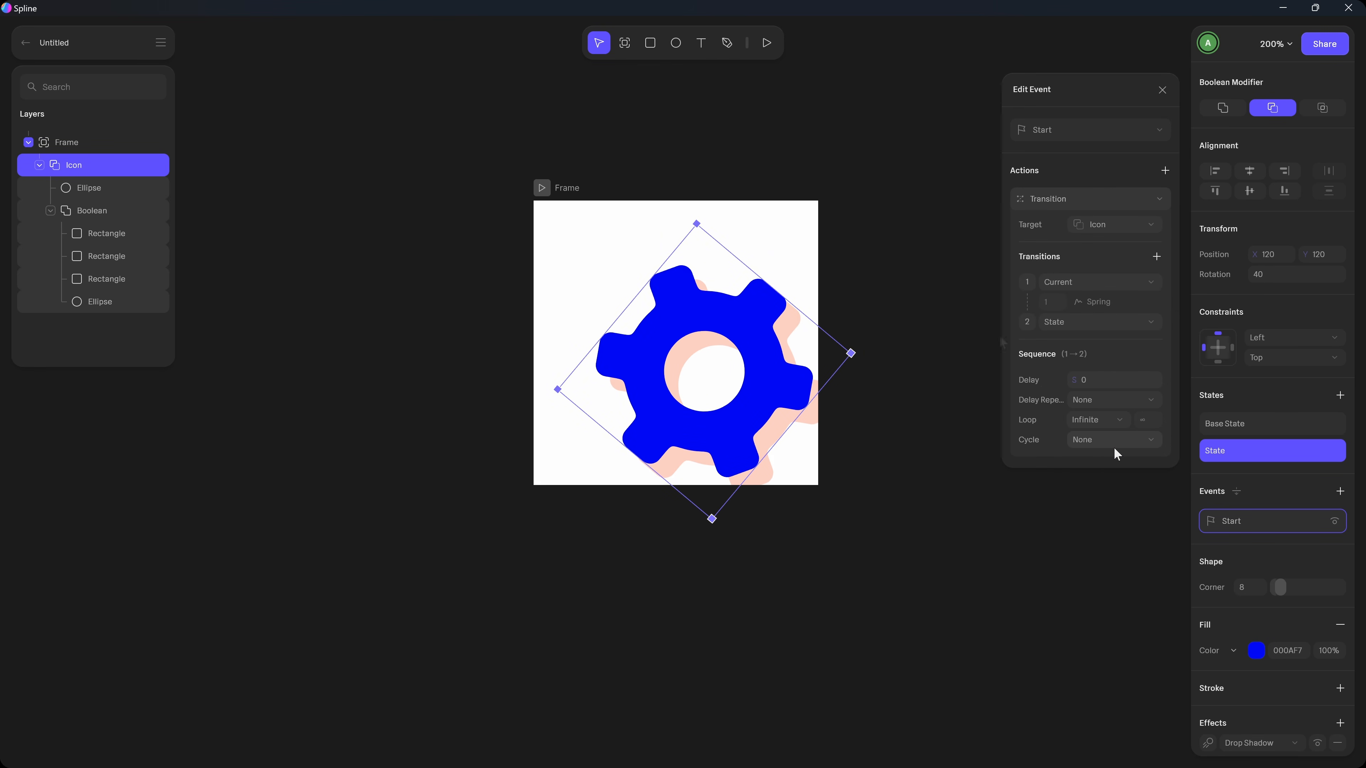
pyautogui.click(909, 233)
# Delete the gear's added state and its Start event.
pyautogui.click(709, 317)
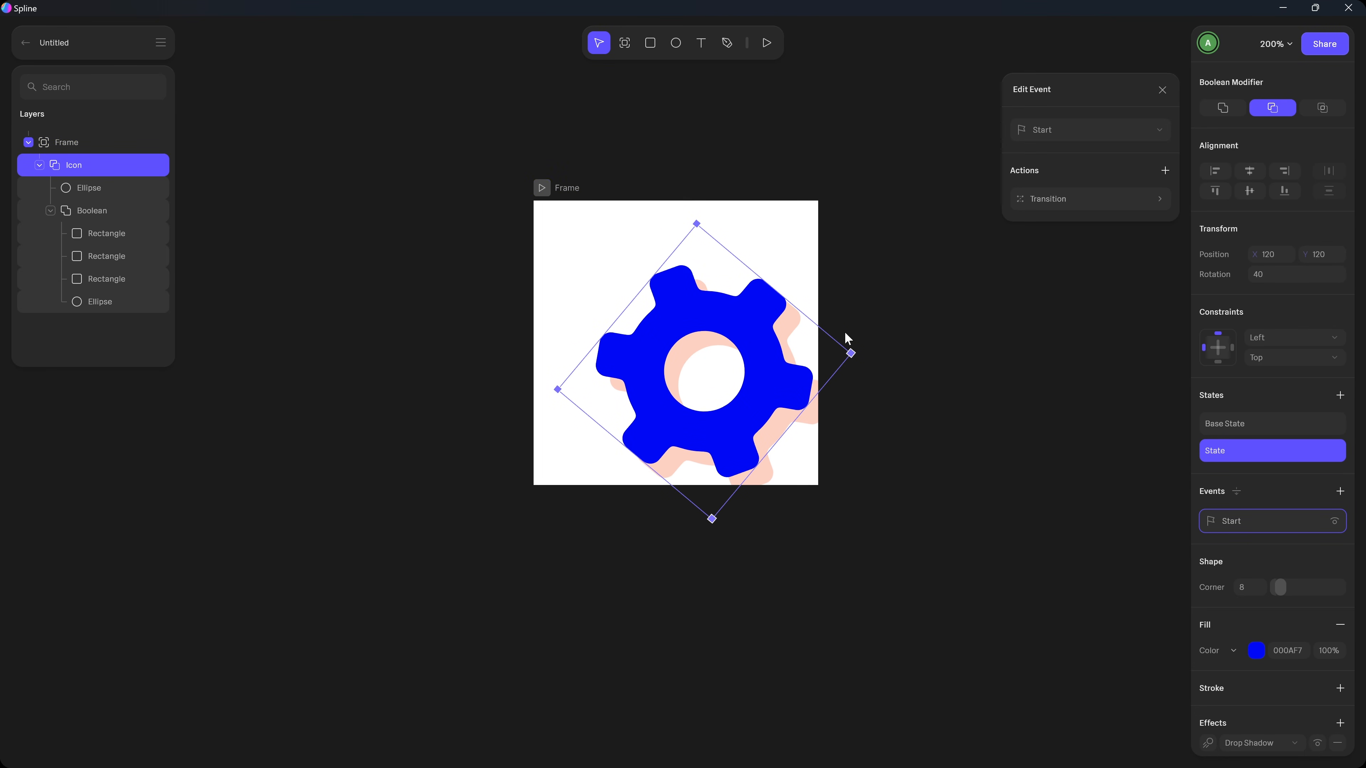
pyautogui.click(1349, 450)
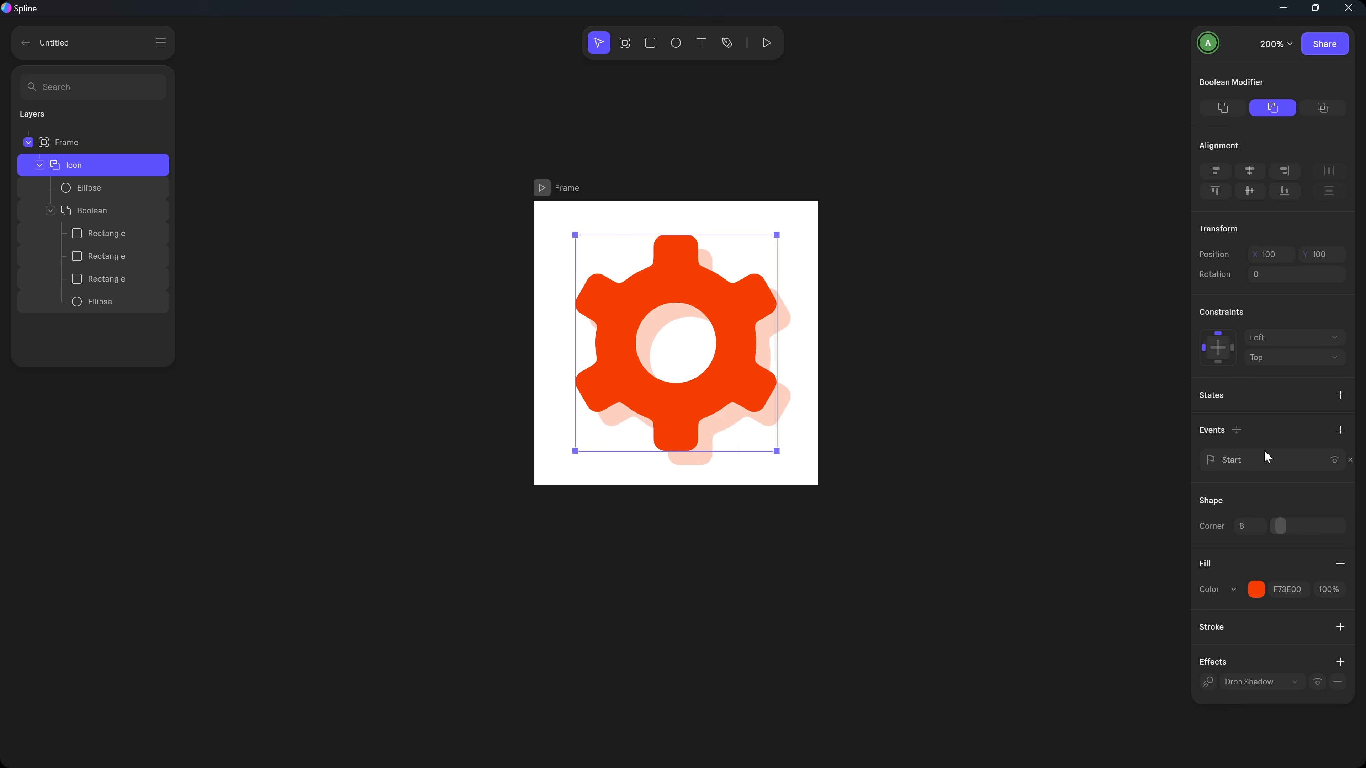
pyautogui.click(1349, 460)
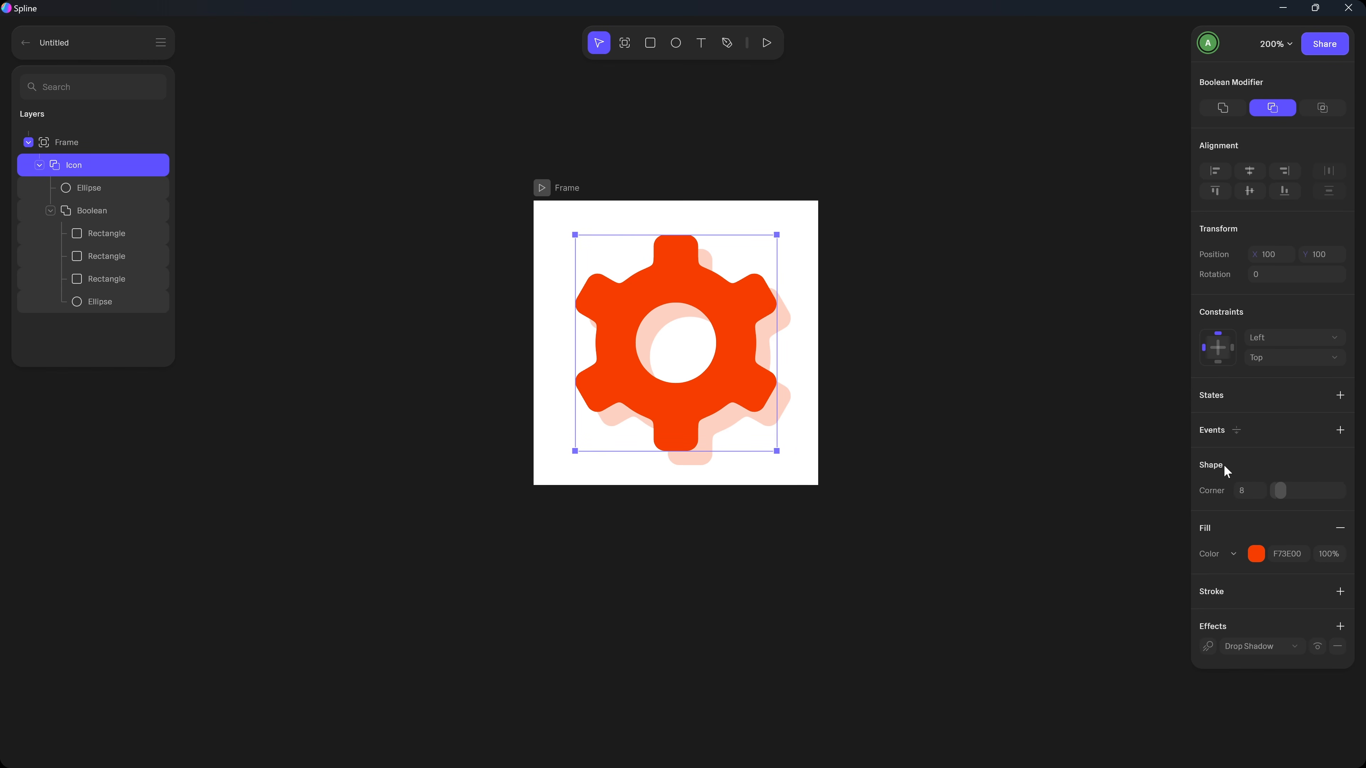
# Add a fresh state to the gear and set its rotation to 180.
pyautogui.click(1339, 396)
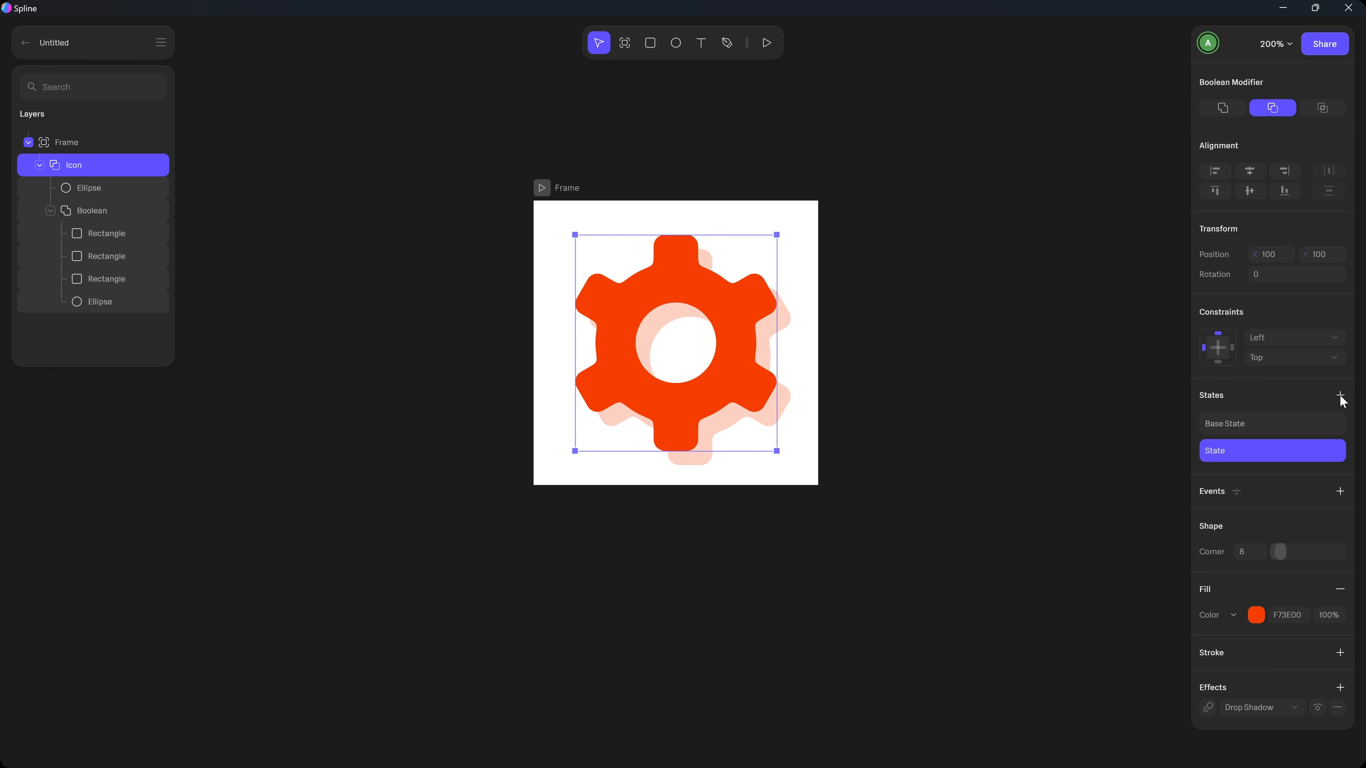
pyautogui.click(1275, 279)
pyautogui.write('180')
pyautogui.press('Return')
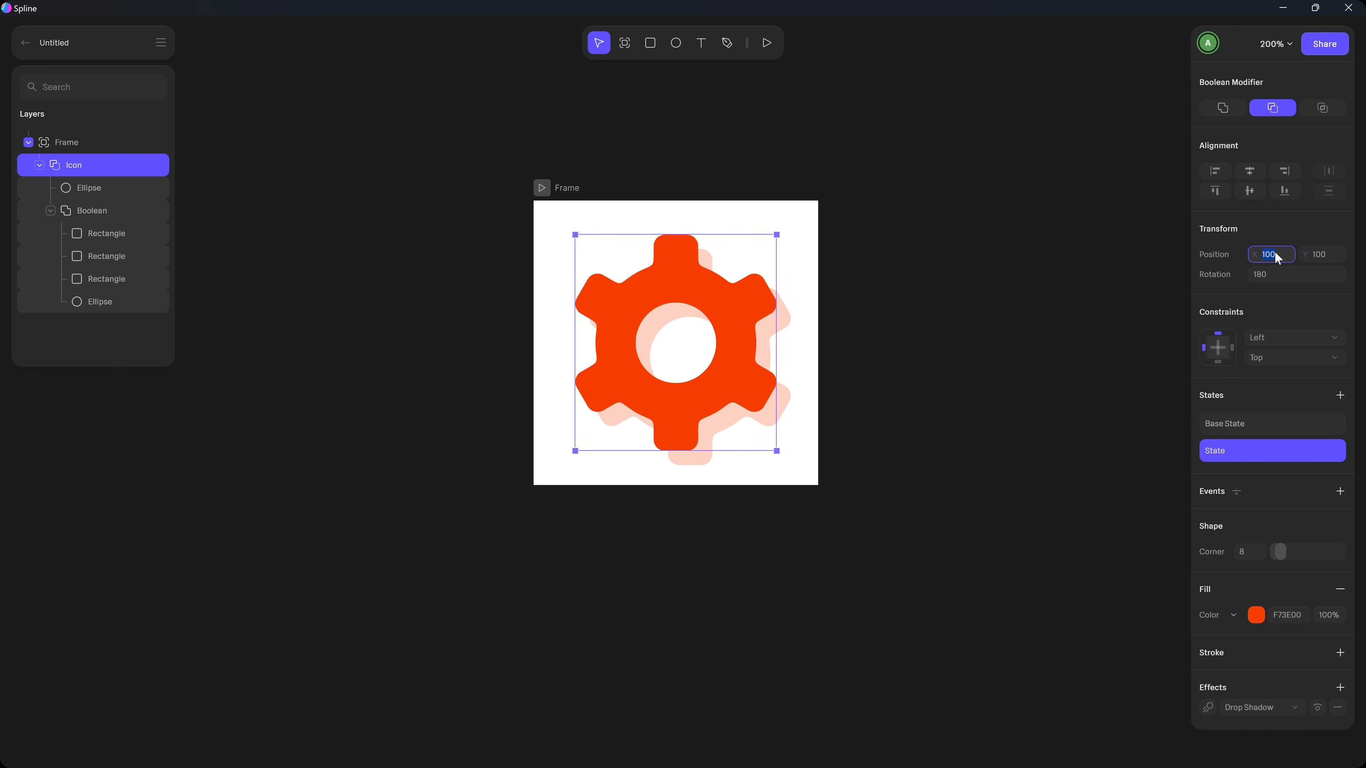
# Move the gear in the new state to position X 120, Y 120.
pyautogui.hotkey('shift', 'Up')
pyautogui.hotkey('shift', 'Up')
pyautogui.press('Tab')
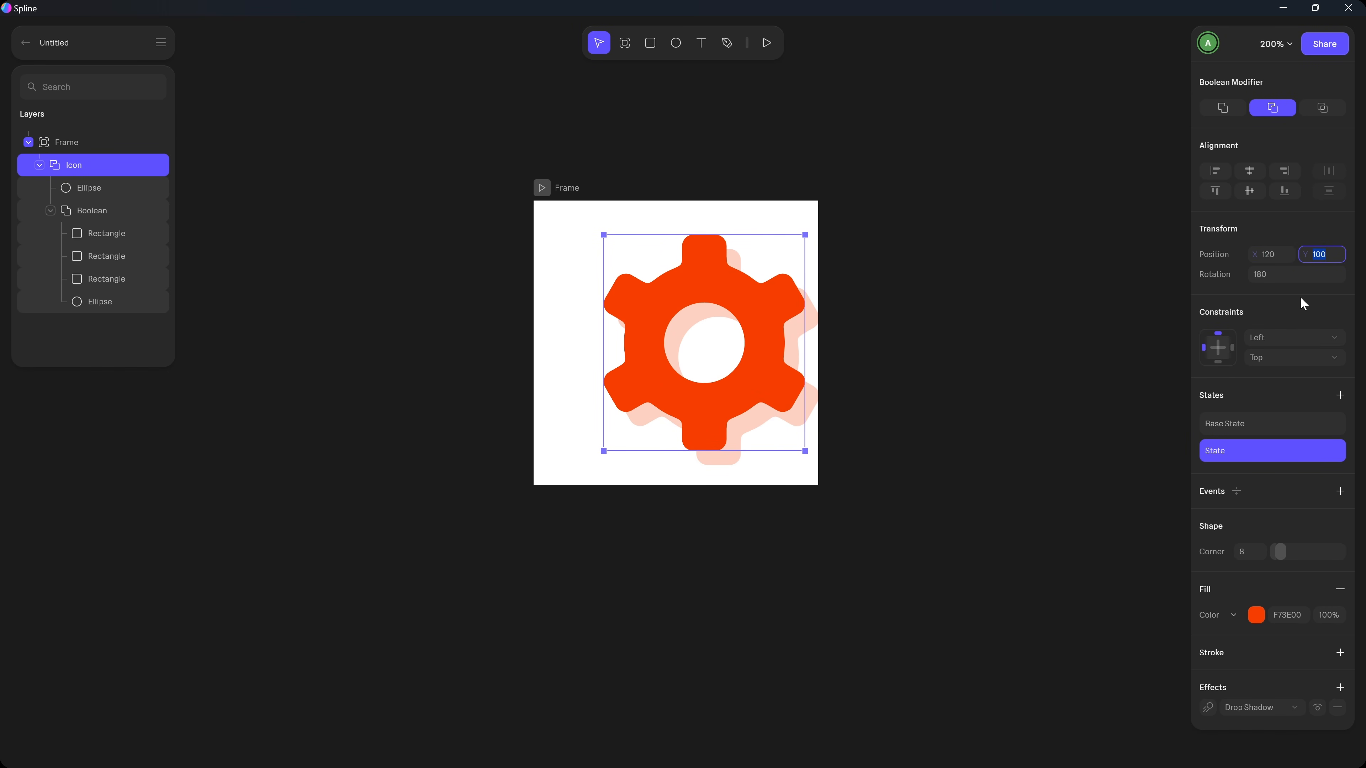
pyautogui.hotkey('shift', 'Up')
pyautogui.hotkey('shift', 'Up')
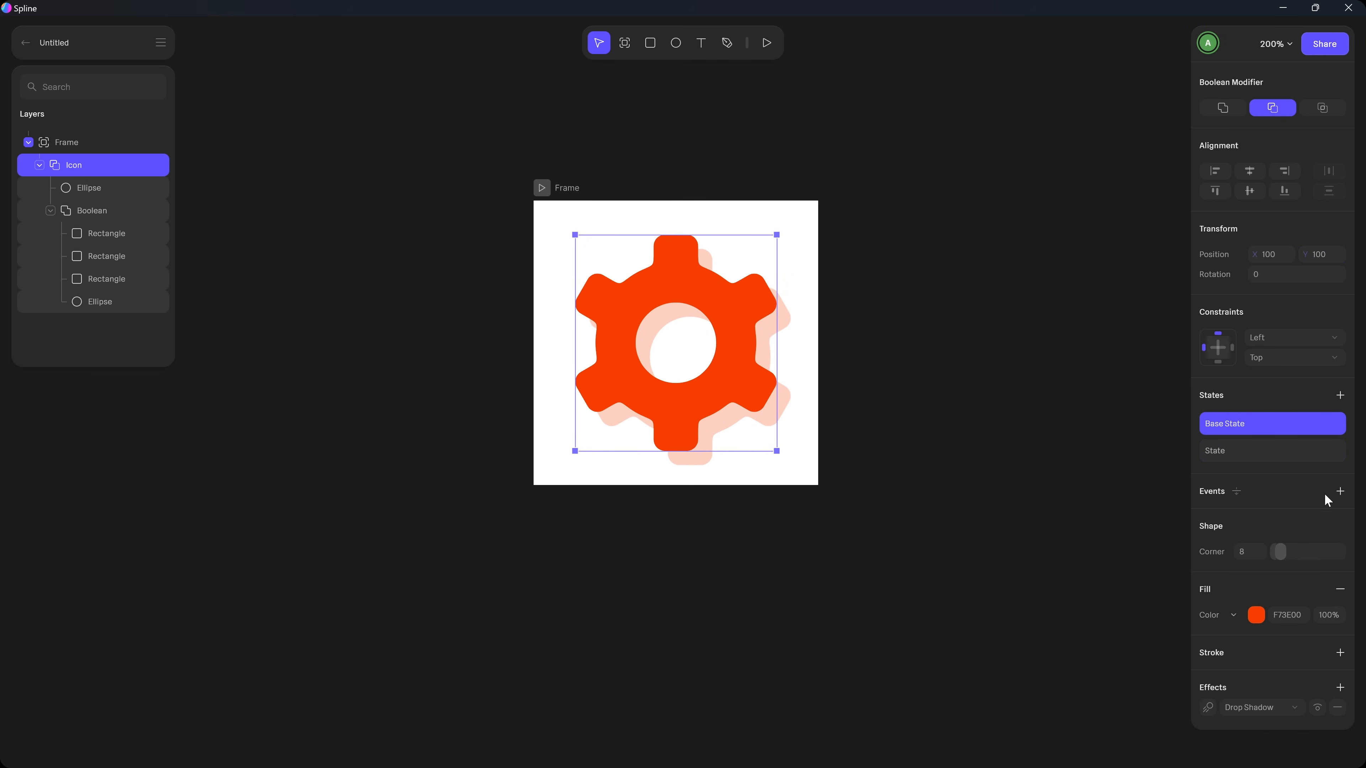
# With the base state active, add a Start event with a Transition action to the gear and open its settings.
pyautogui.click(1339, 491)
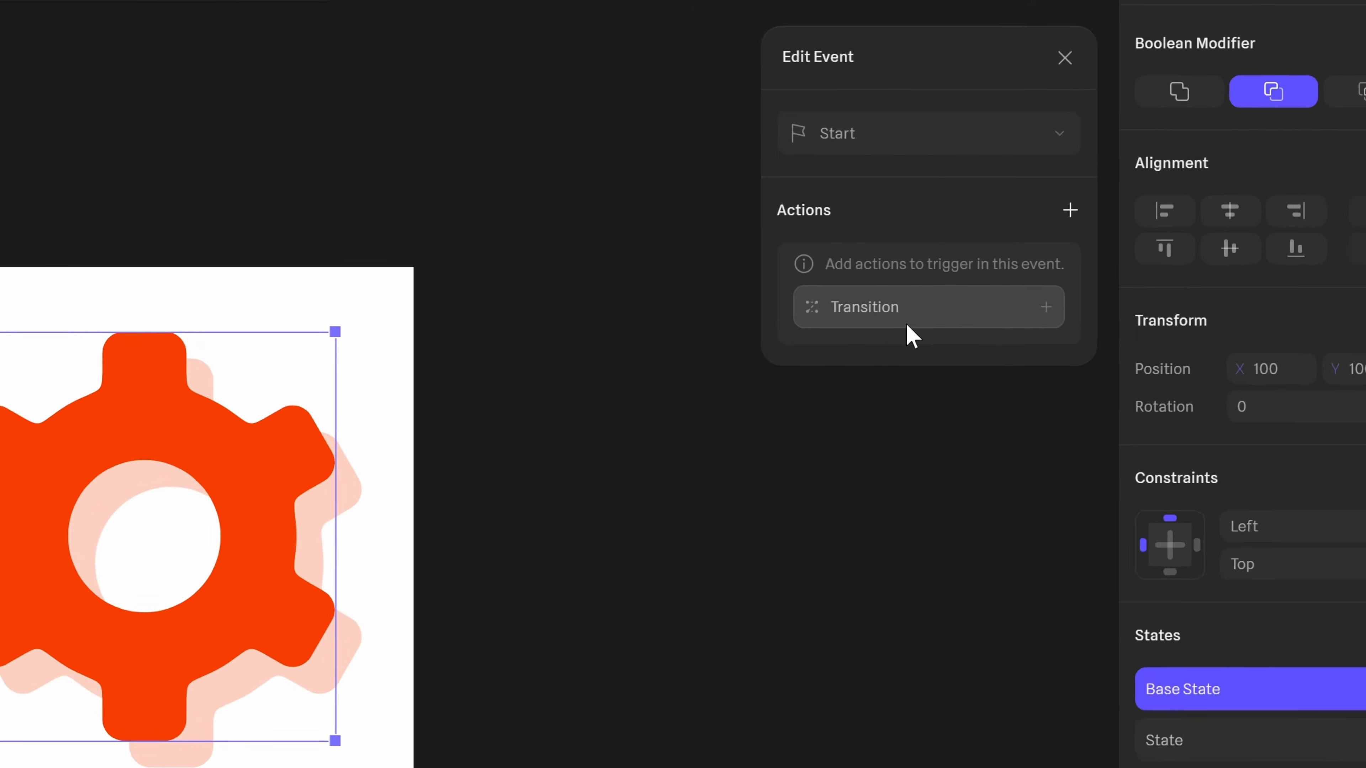
pyautogui.click(1072, 225)
pyautogui.click(886, 269)
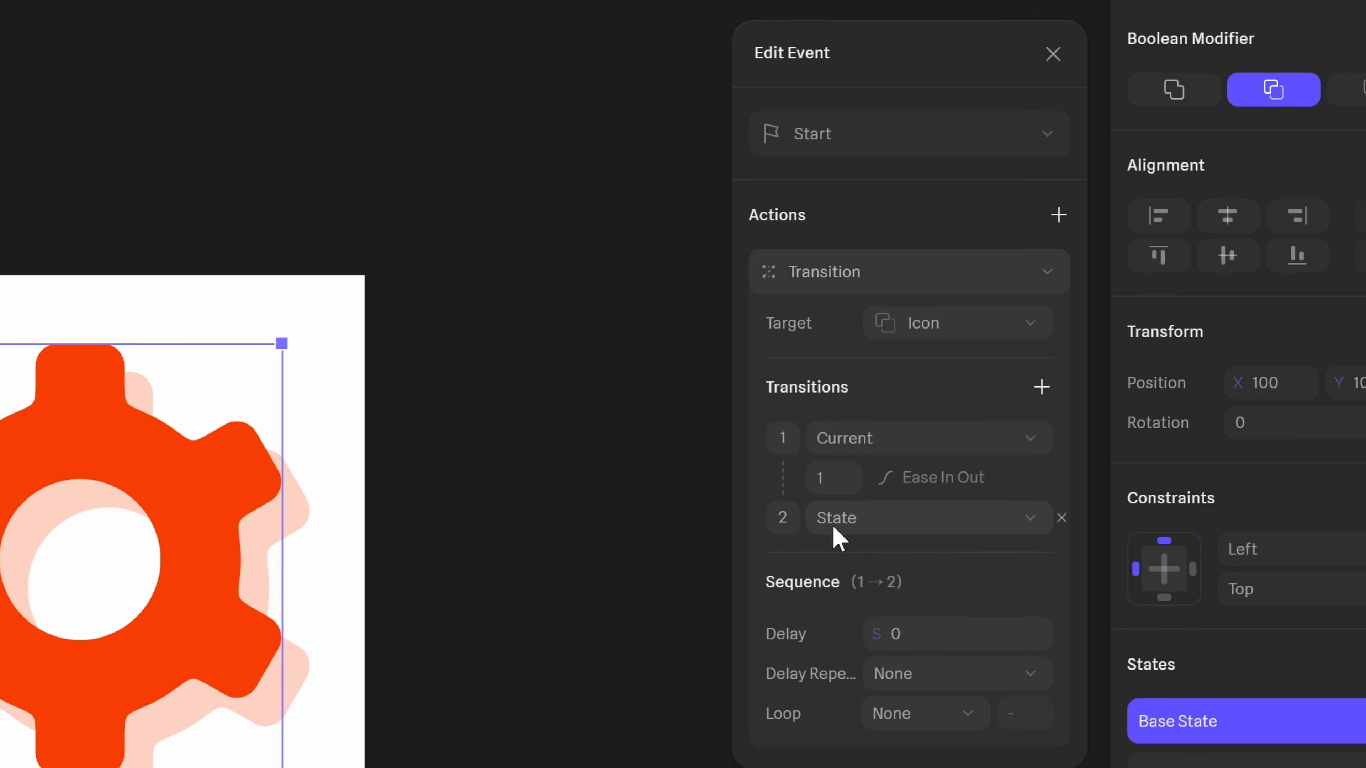
# Set the gear's Start event transition to Spring easing with an Infinite loop.
pyautogui.click(923, 477)
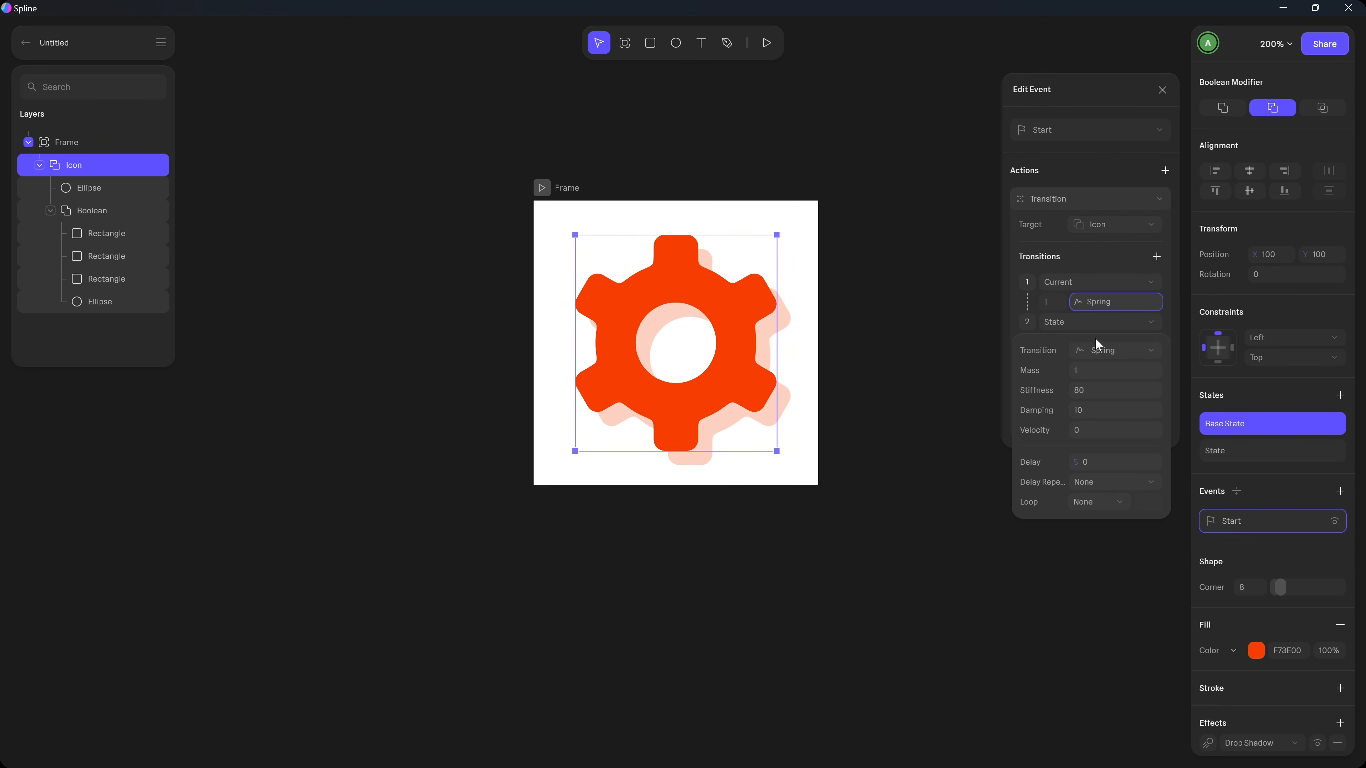
pyautogui.click(1097, 502)
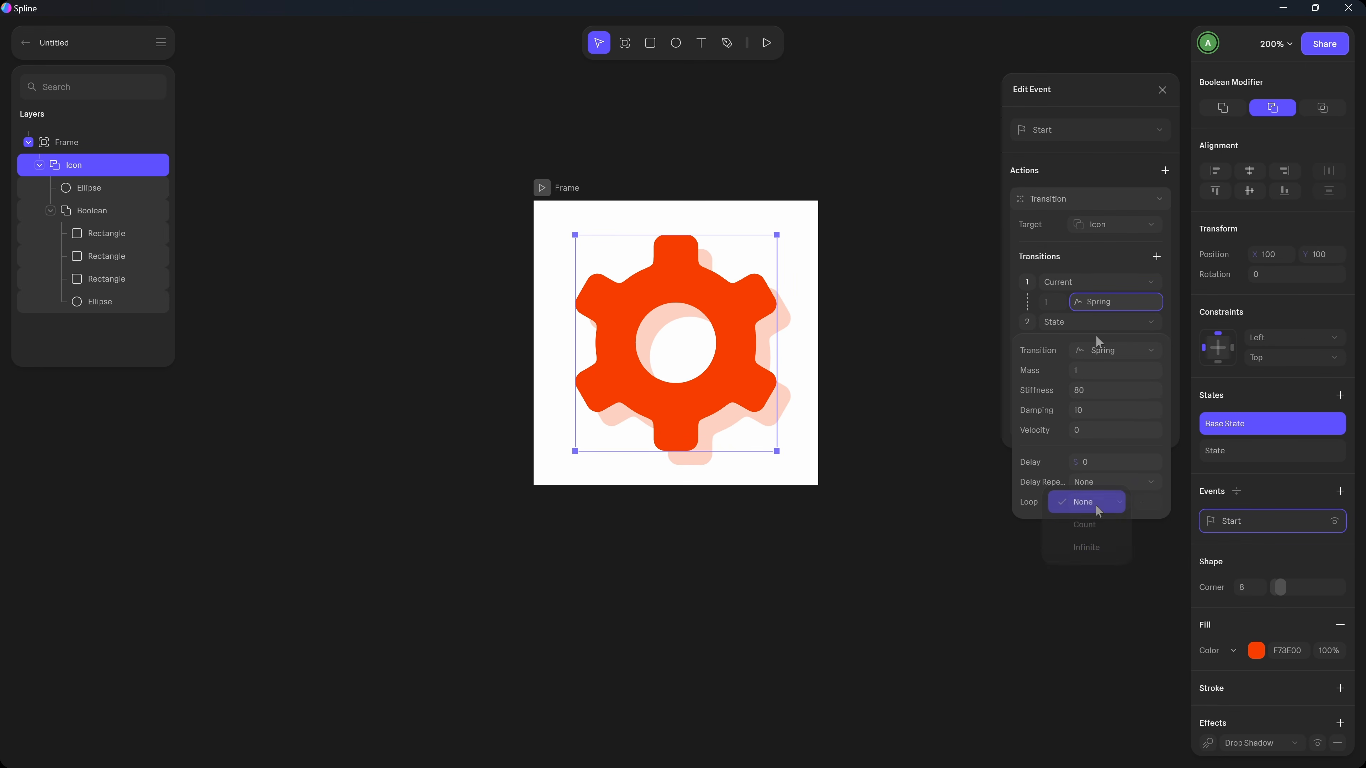
pyautogui.click(1090, 544)
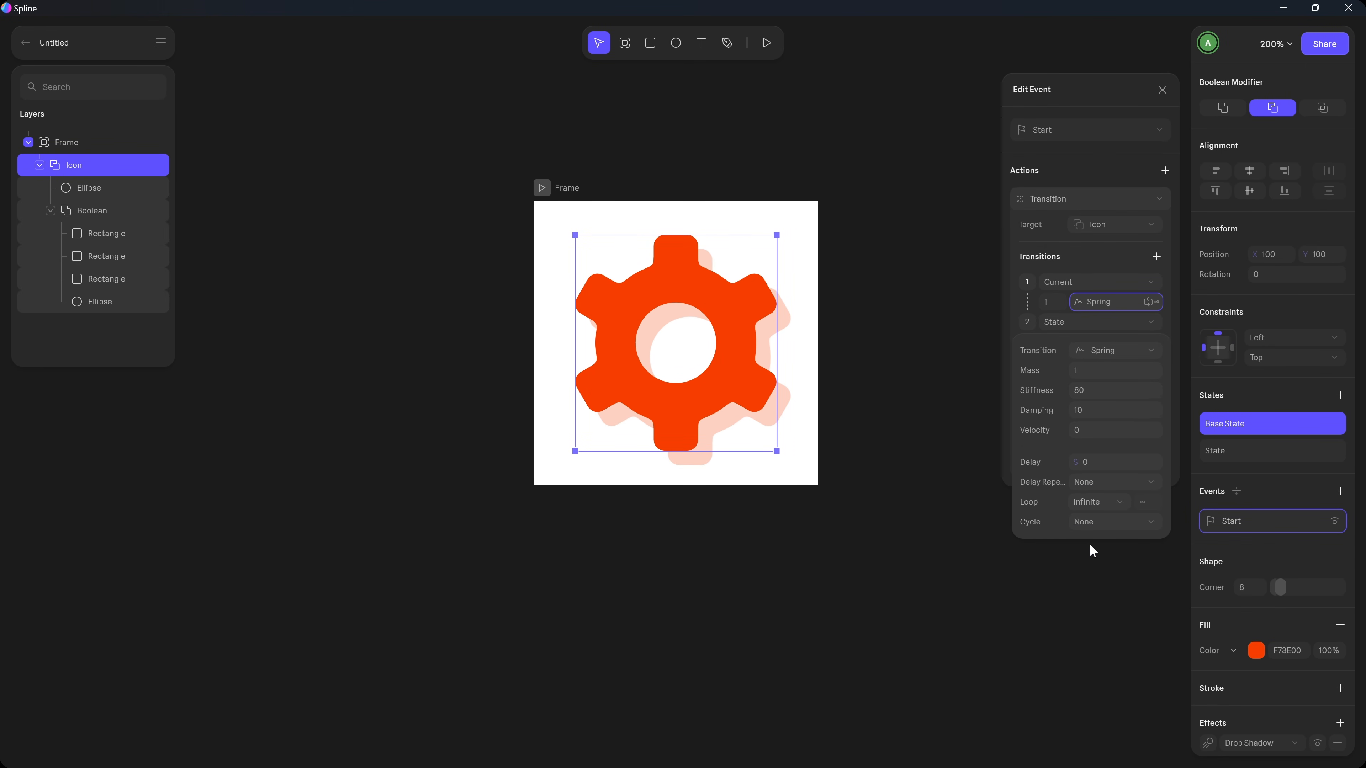
pyautogui.click(1089, 545)
# Play the frame's animation to check the looping gear motion and stop the playback.
pyautogui.click(597, 148)
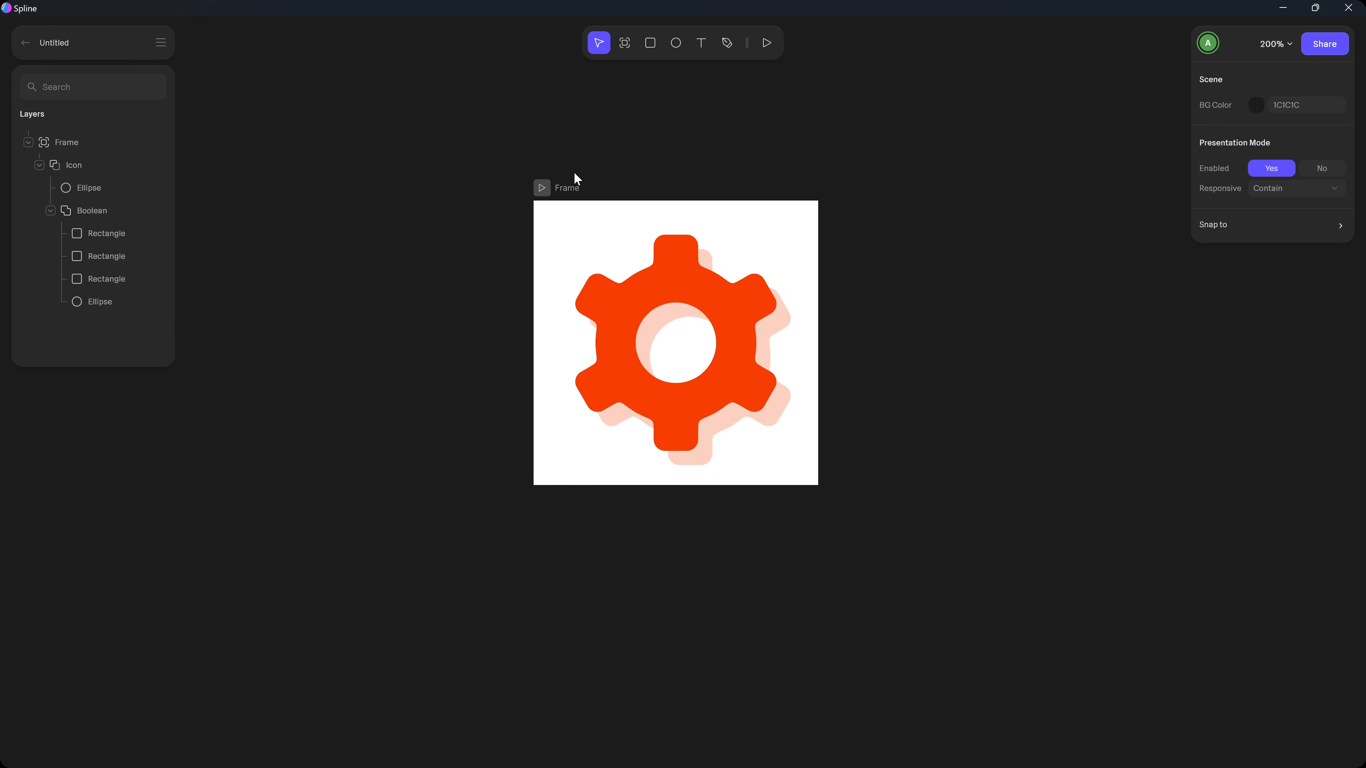
pyautogui.click(542, 188)
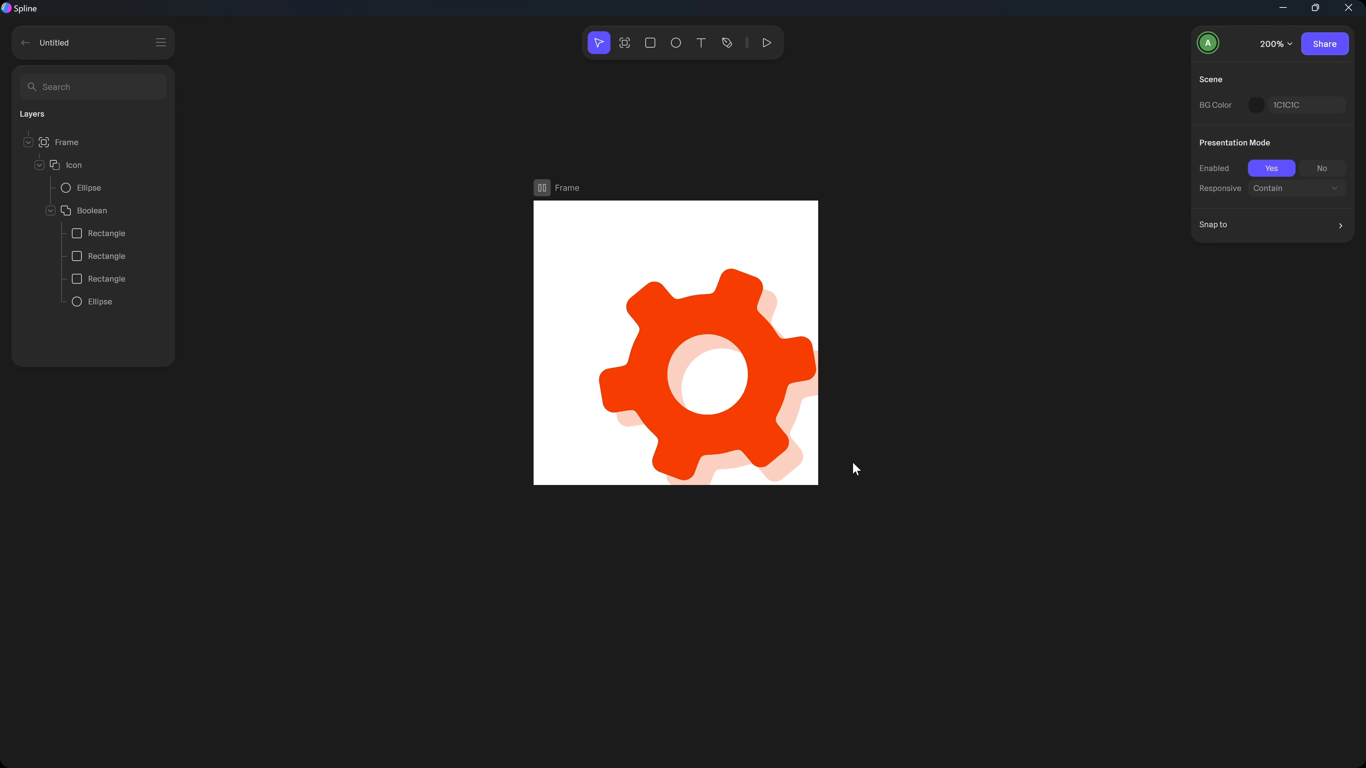
pyautogui.click(545, 189)
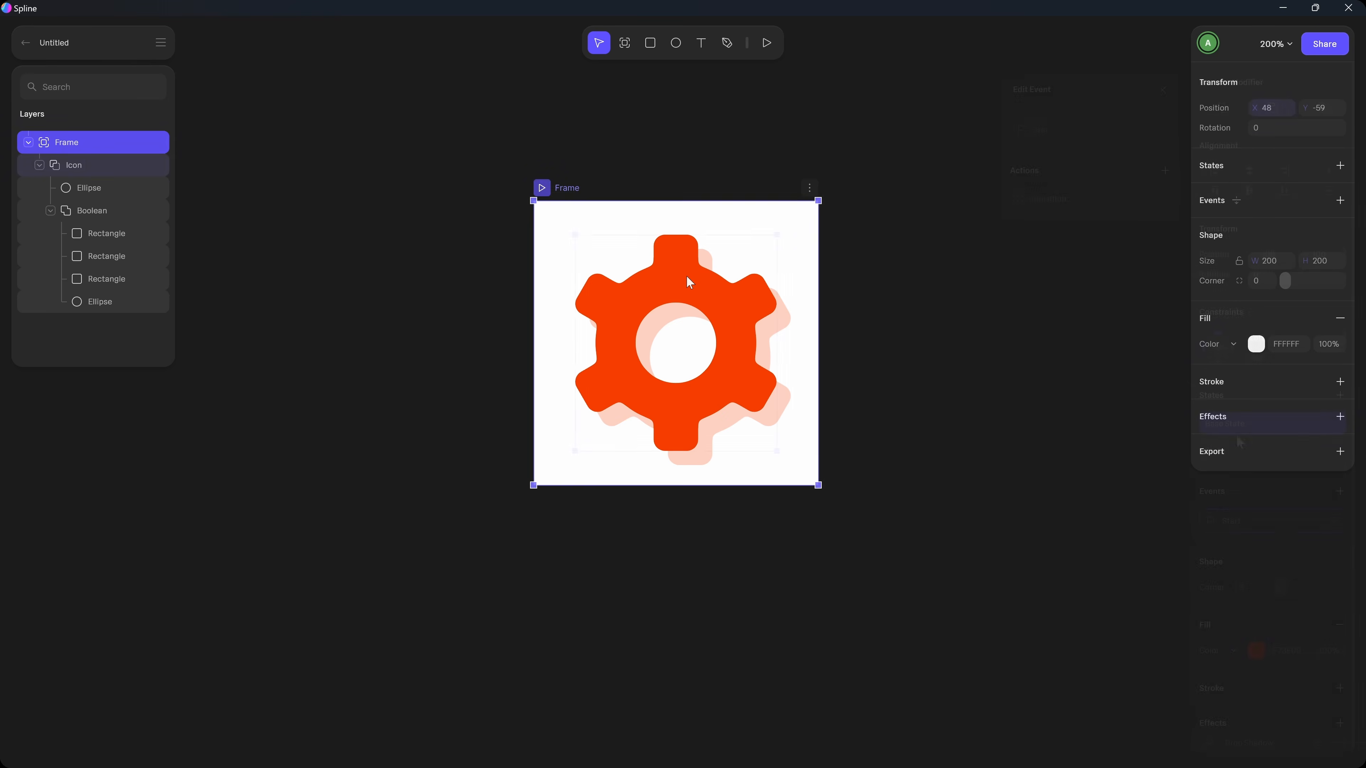
# Set the cycle of the gear's Start event transition to Ping Pong and play the frame's animation.
pyautogui.click(687, 279)
pyautogui.click(1082, 199)
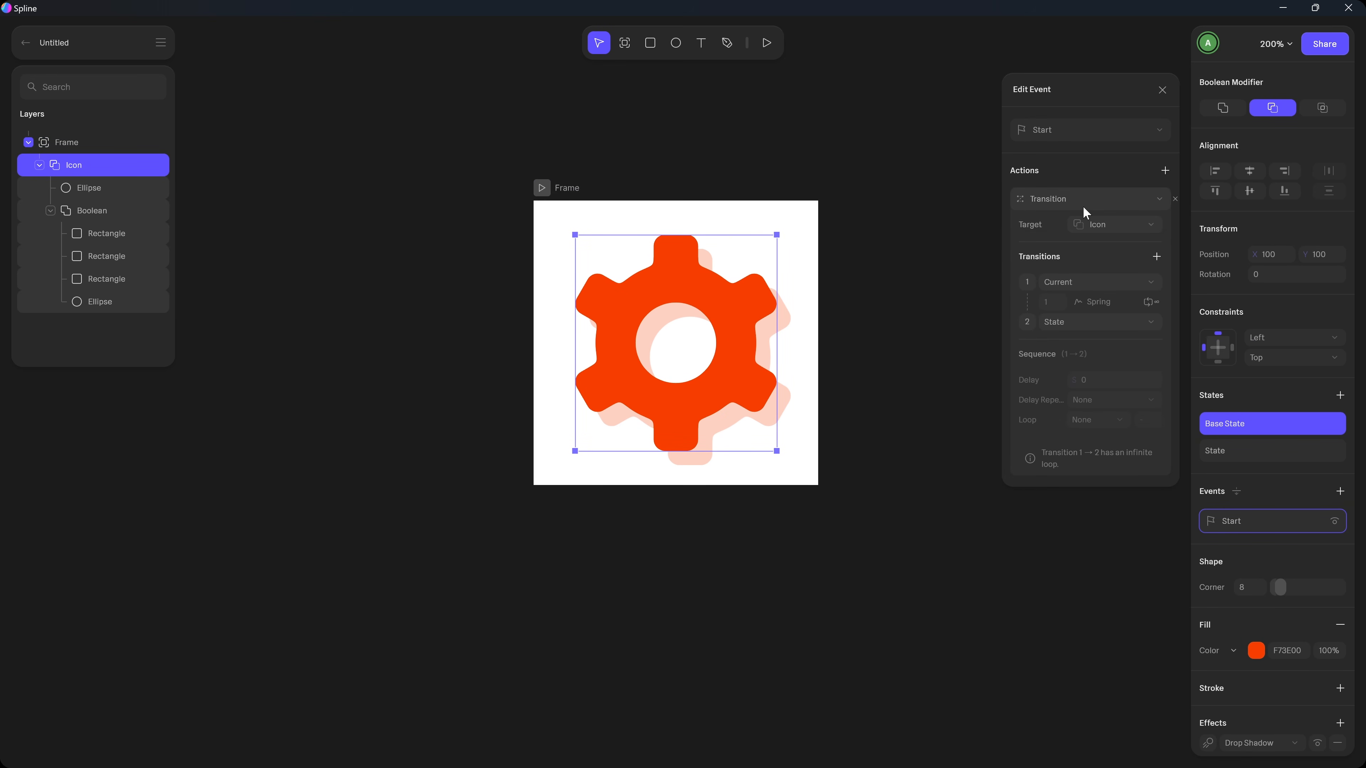
pyautogui.click(1097, 304)
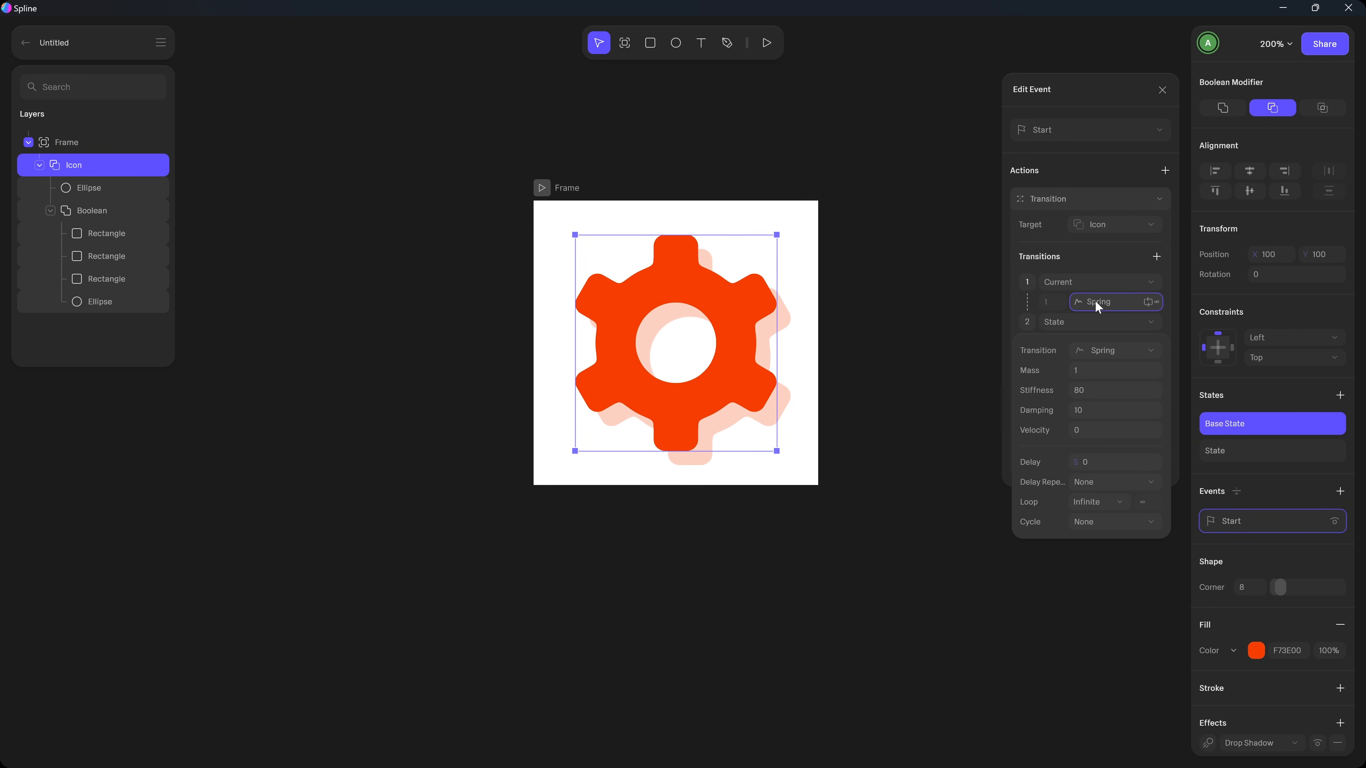
pyautogui.click(1096, 524)
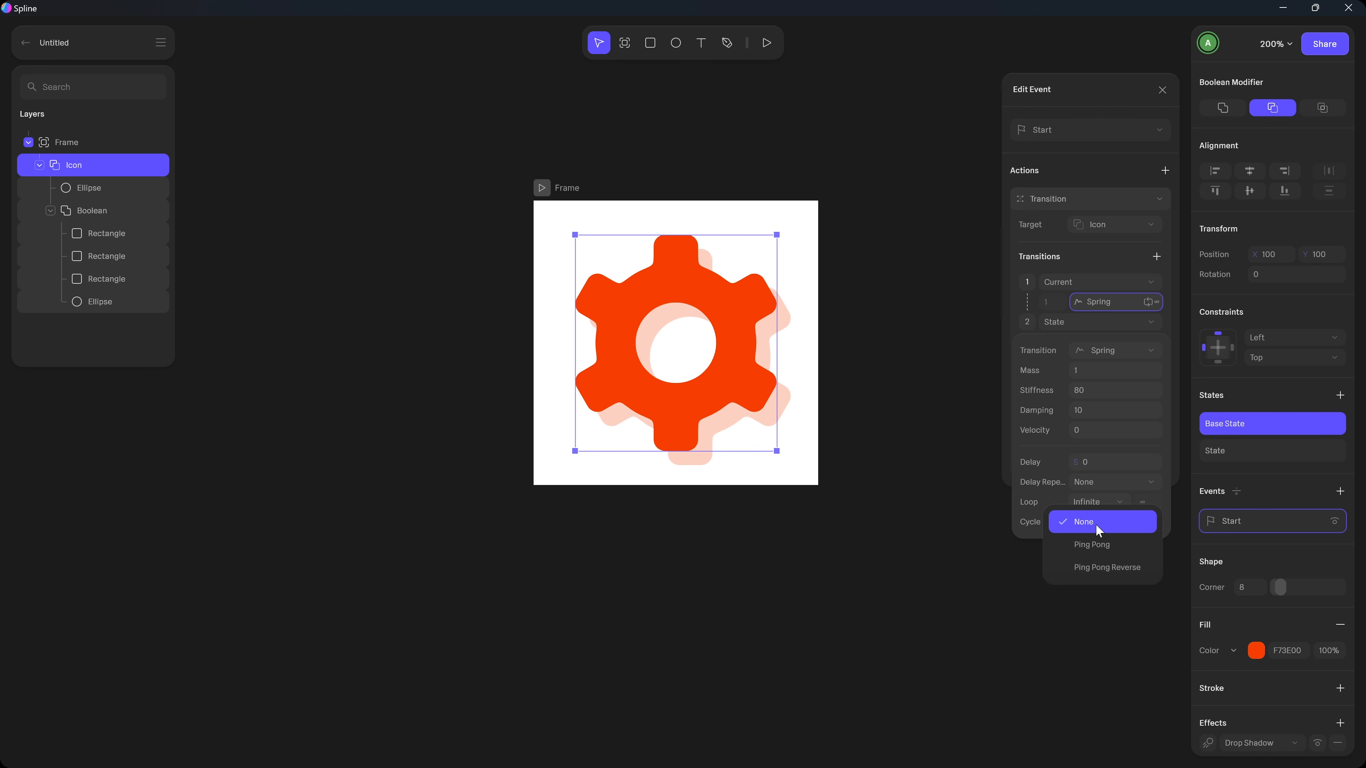
pyautogui.click(1097, 544)
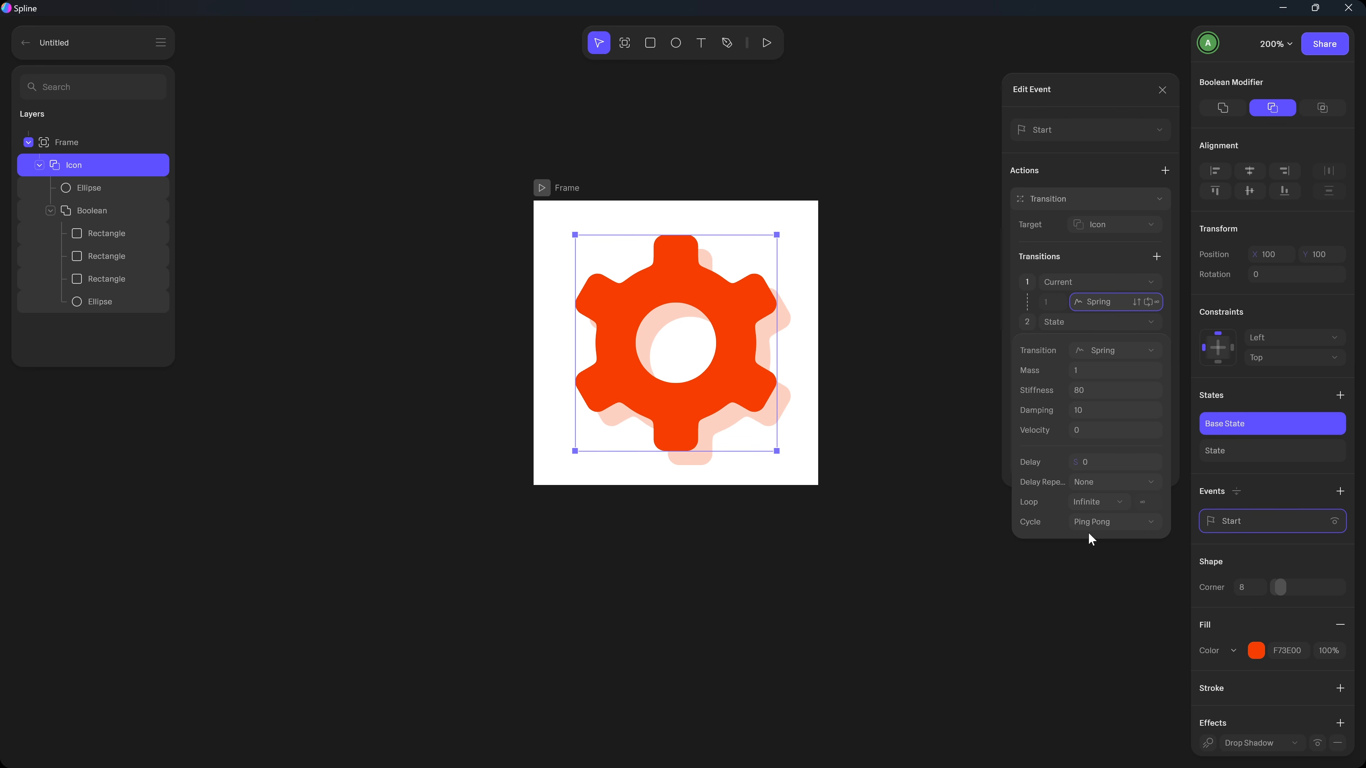
pyautogui.click(541, 188)
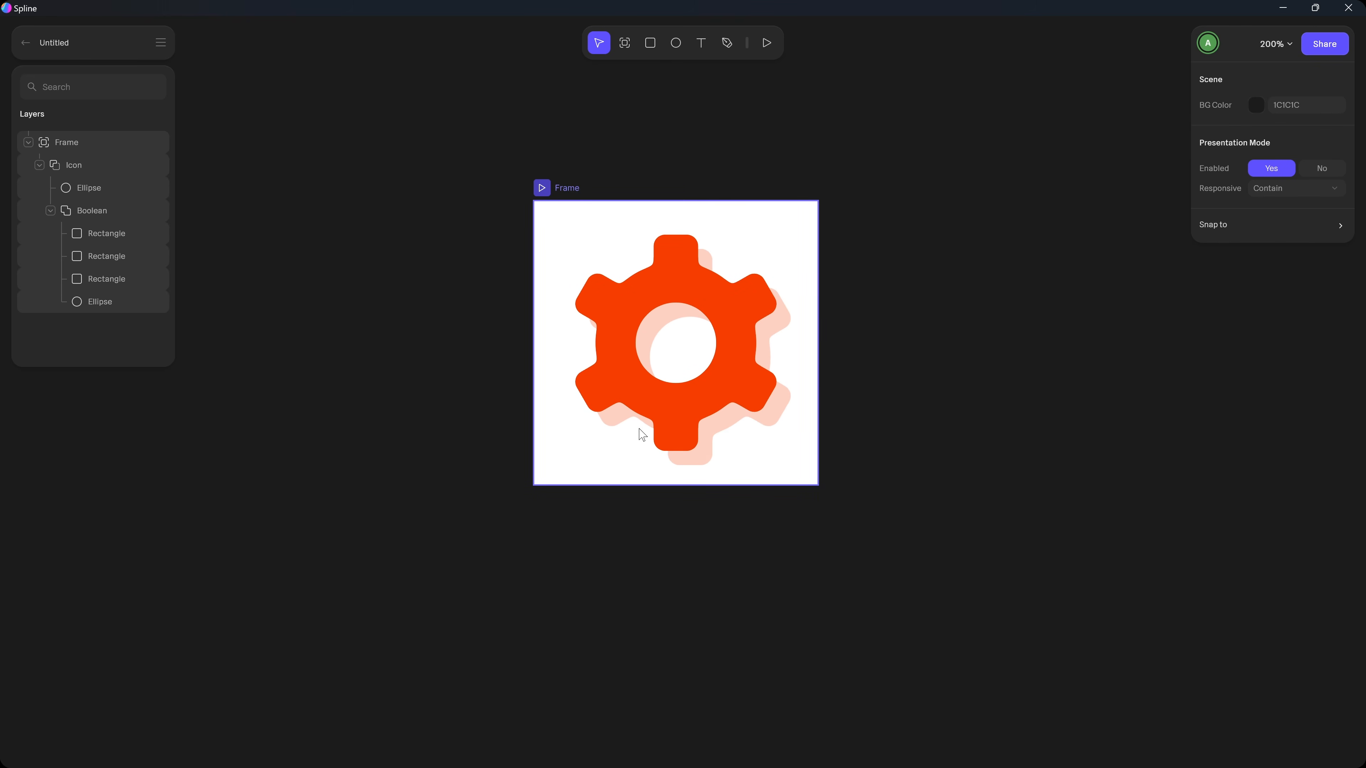
# Select the frame and open its image export settings.
pyautogui.click(721, 297)
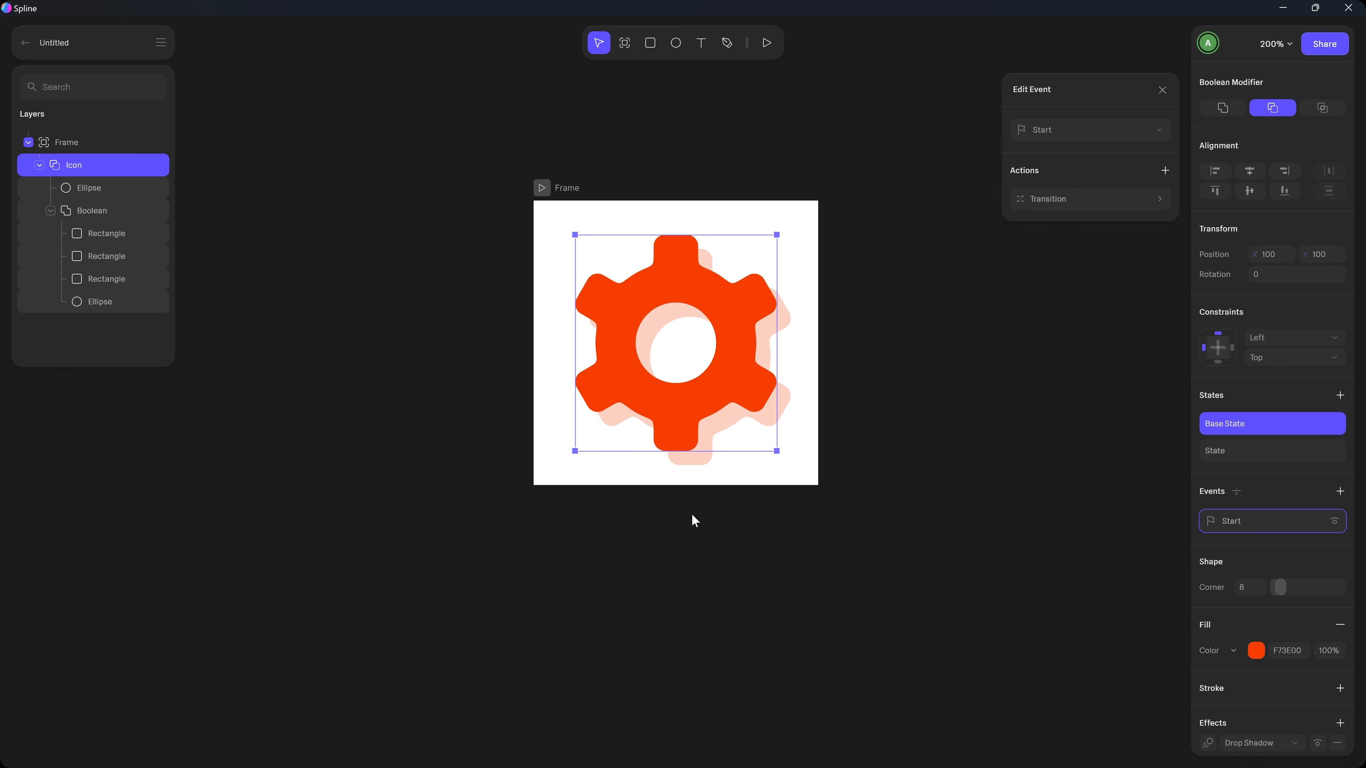
pyautogui.click(566, 188)
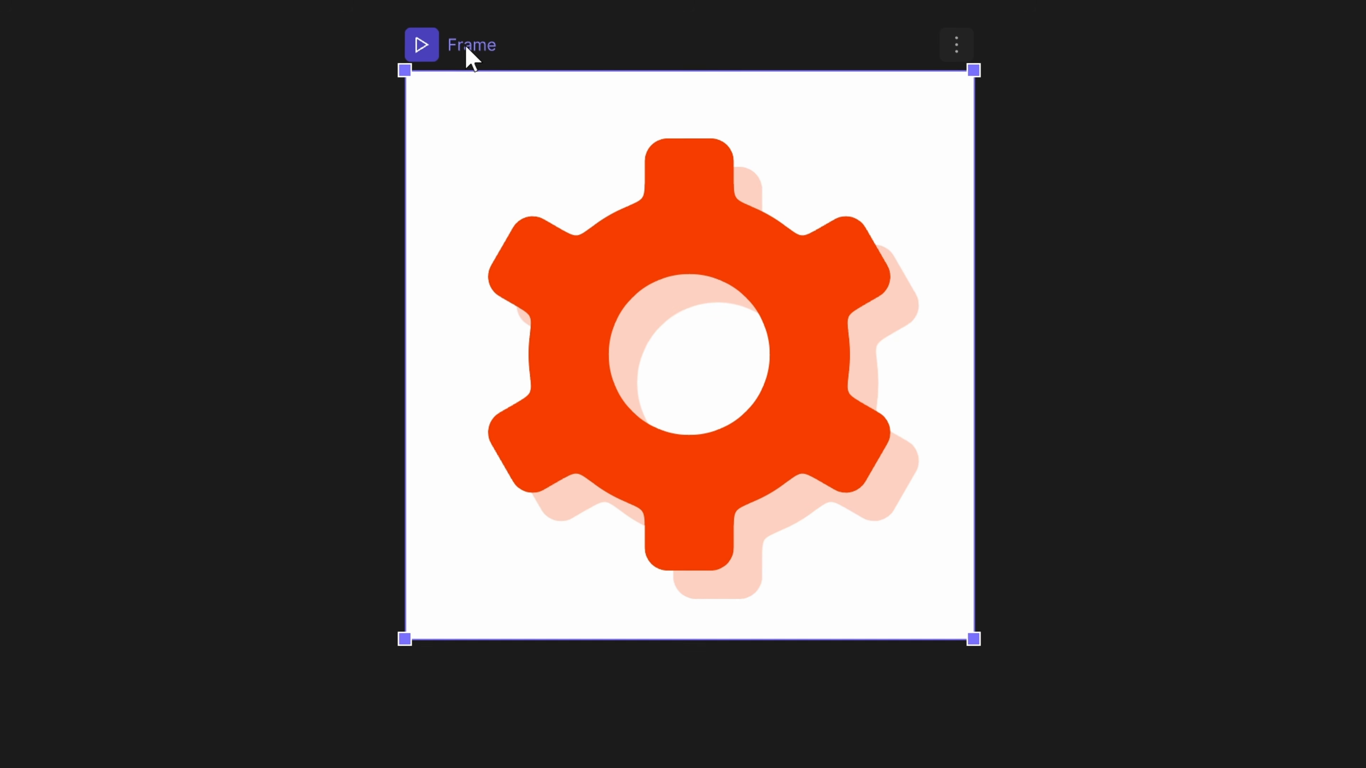
pyautogui.click(965, 50)
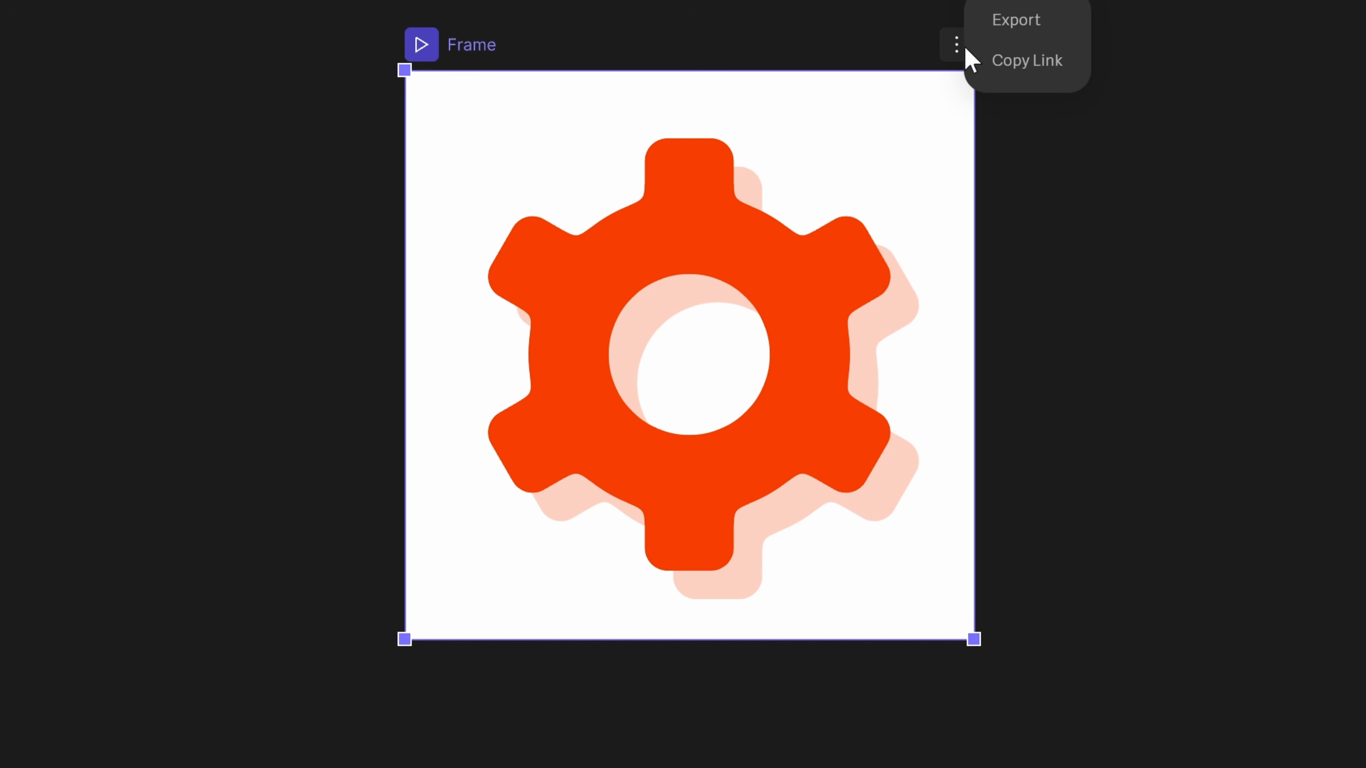
pyautogui.click(1018, 24)
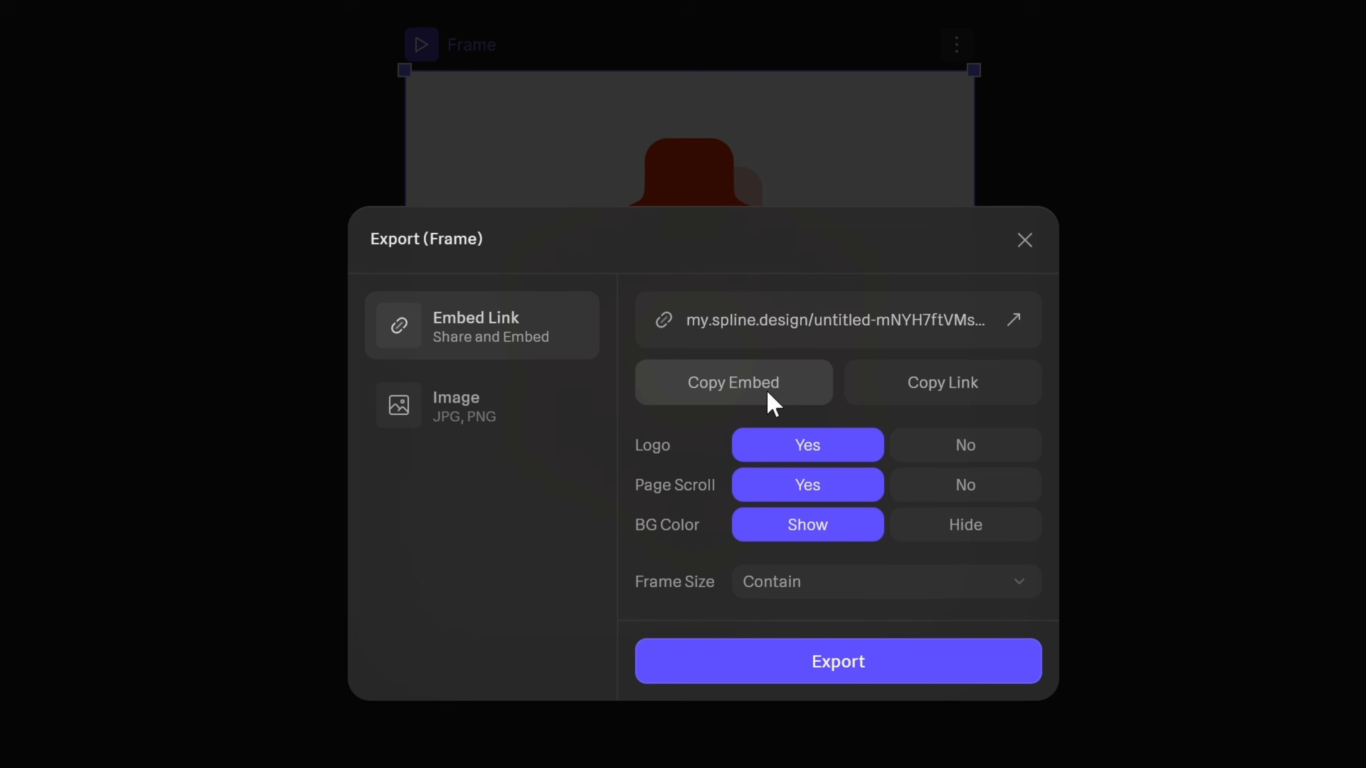
pyautogui.click(481, 410)
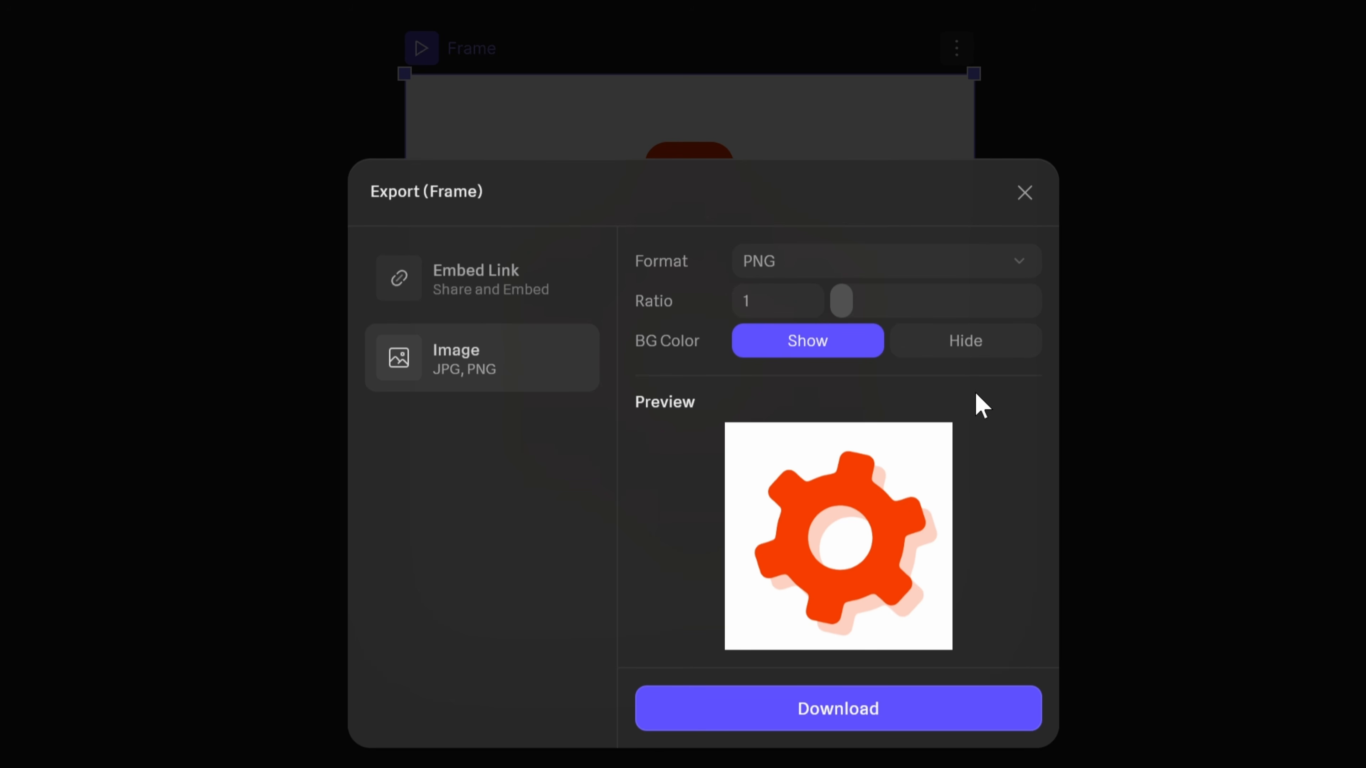
# Set the image export format to JPG with a ratio of 5.
pyautogui.click(809, 263)
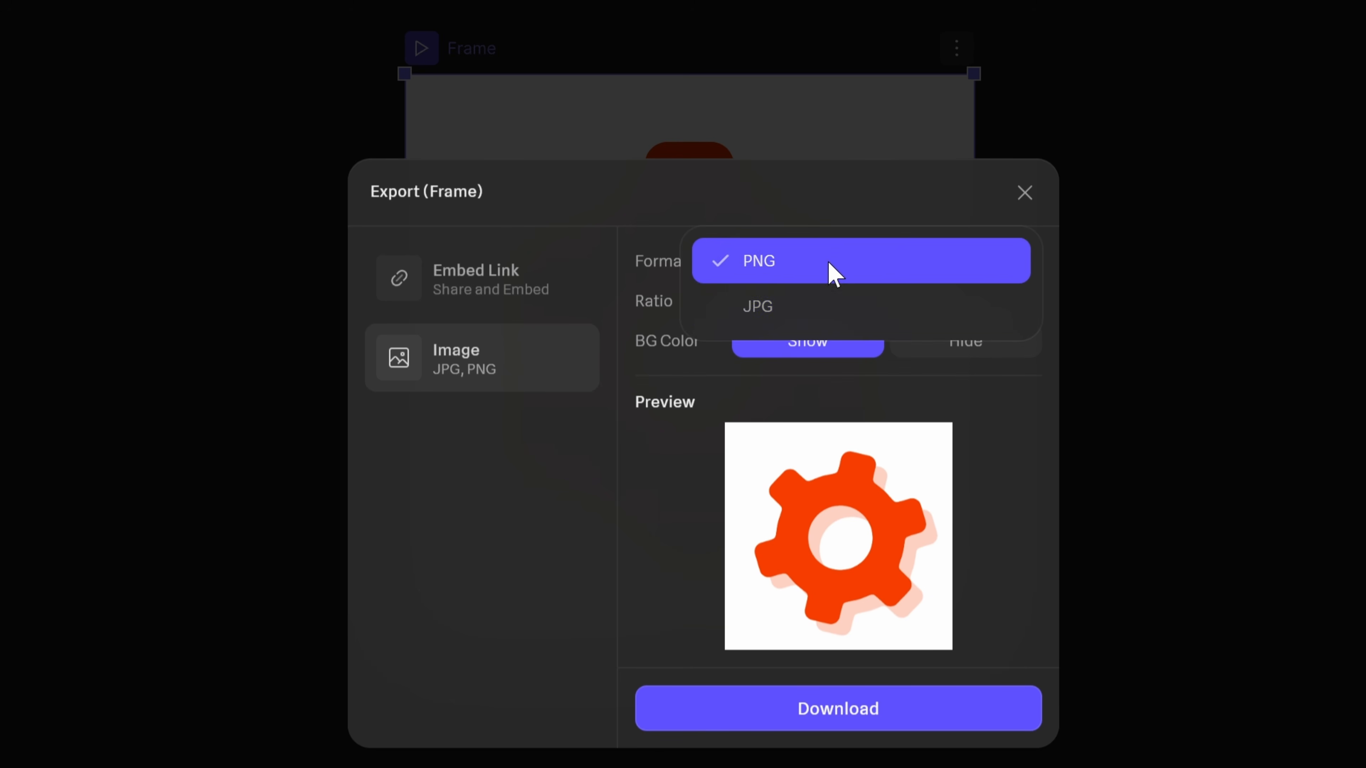
pyautogui.click(817, 302)
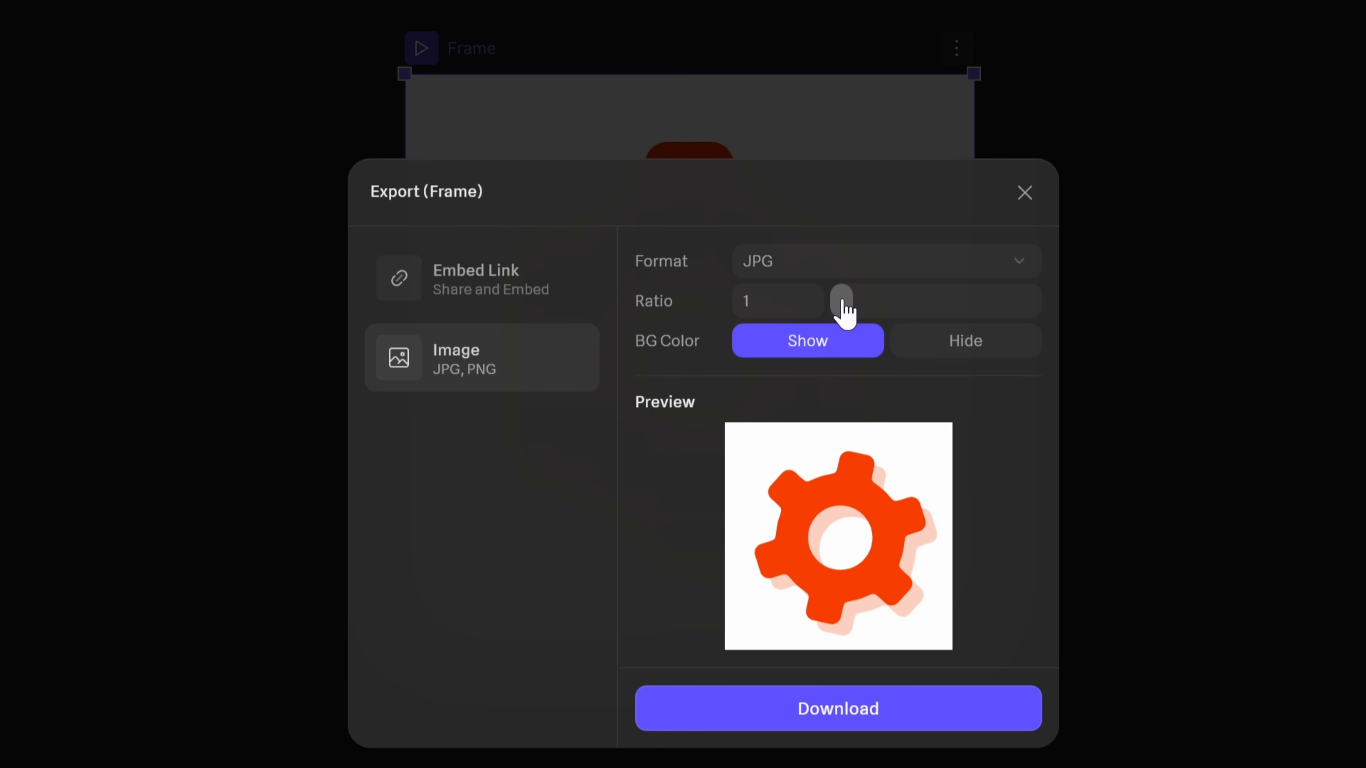
pyautogui.moveTo(843, 303); pyautogui.dragTo(1057, 302)
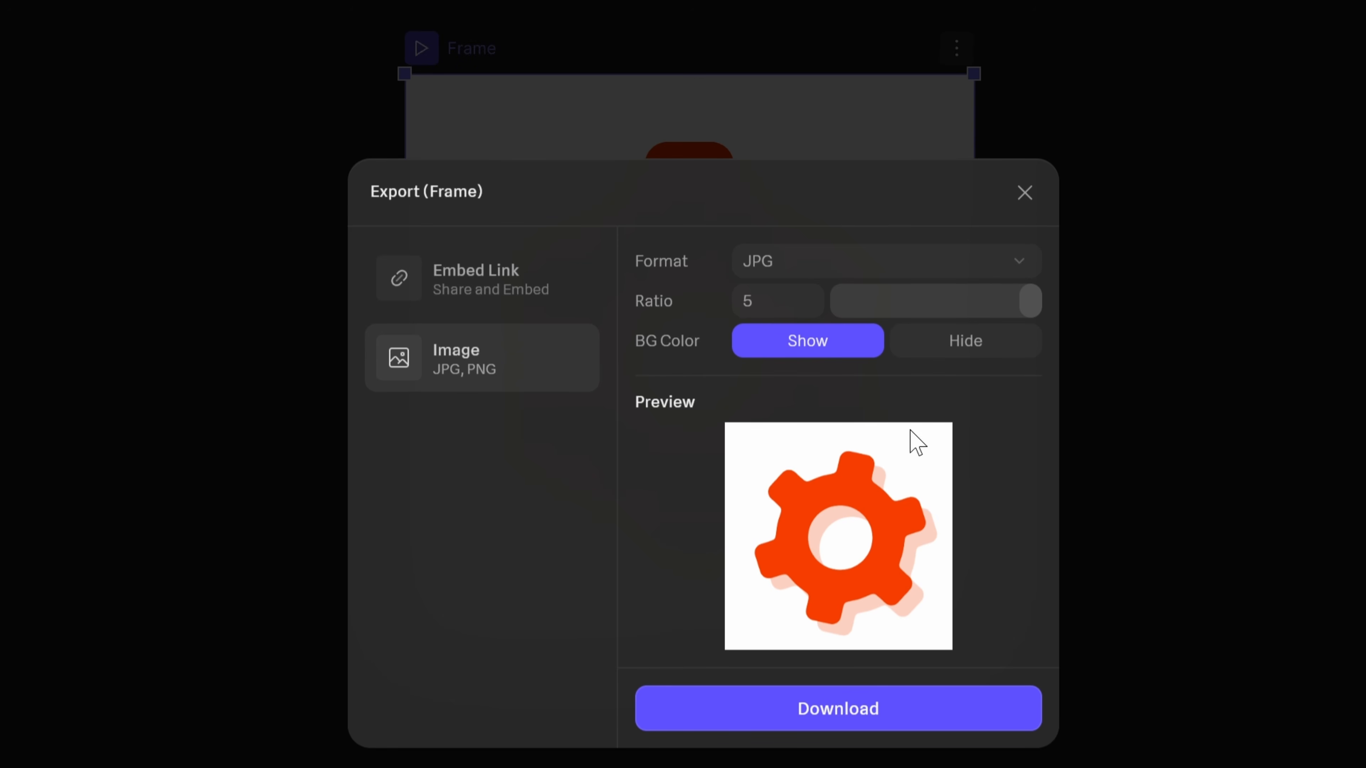
pyautogui.click(932, 348)
pyautogui.click(860, 334)
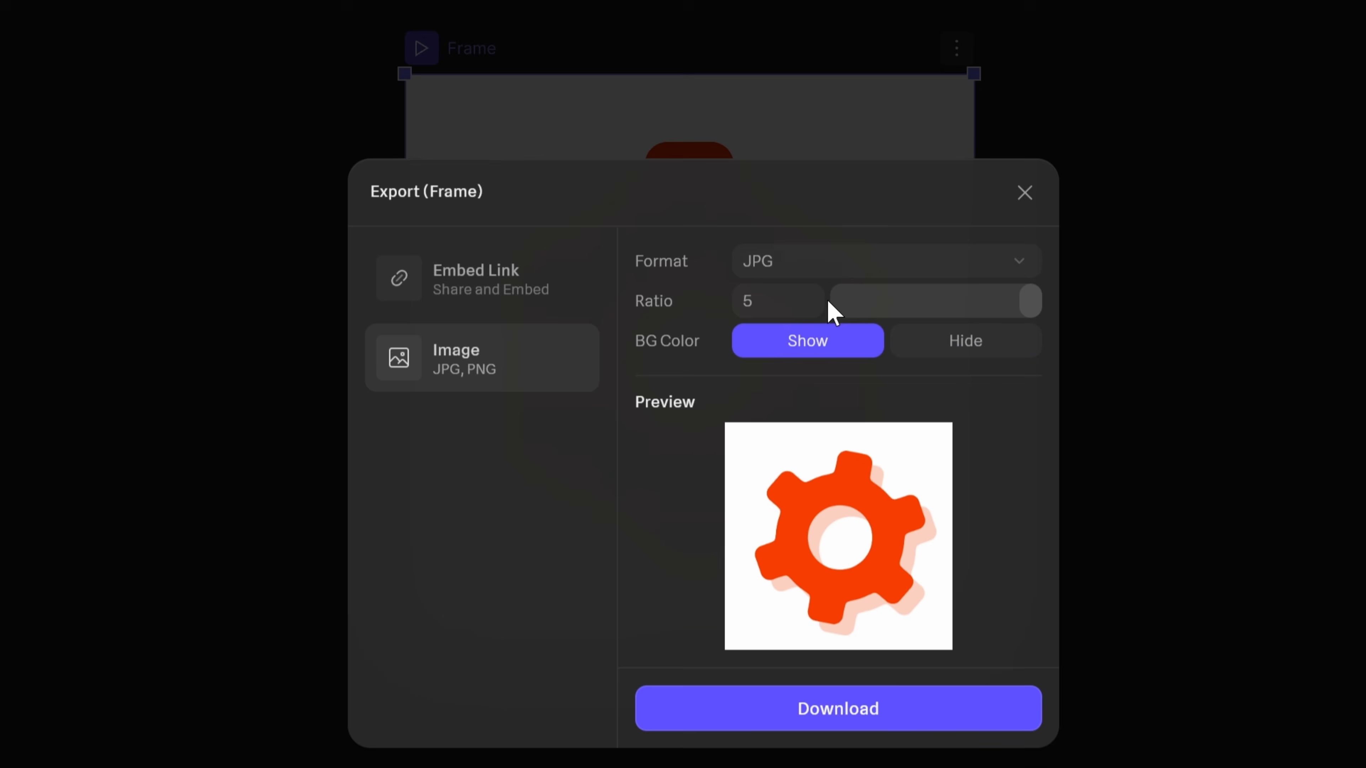
# Set the image export format to PNG, try hiding the background color, and show it again.
pyautogui.click(819, 267)
pyautogui.click(817, 215)
pyautogui.click(952, 355)
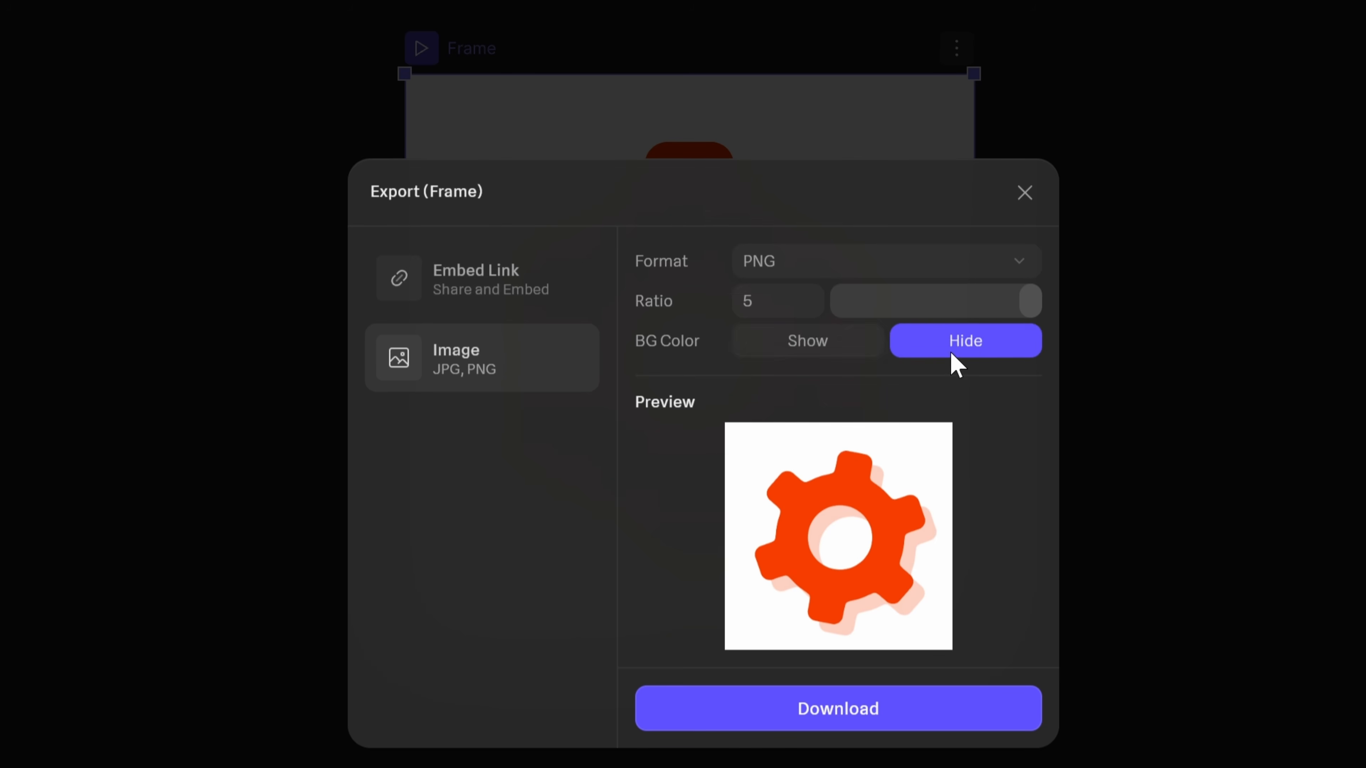
pyautogui.click(816, 347)
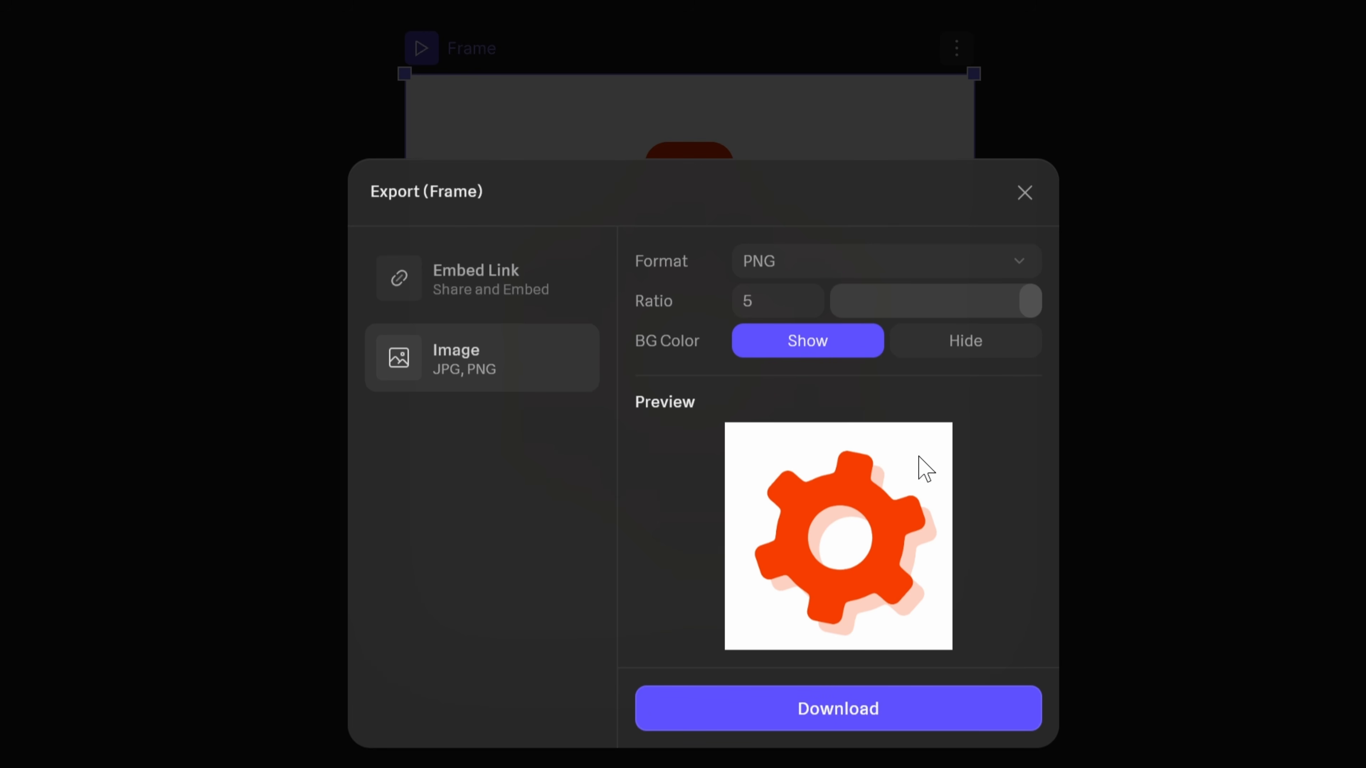
# Switch the frame export to Embed Link, try to turn off the logo, and dismiss the upgrade plans.
pyautogui.click(494, 281)
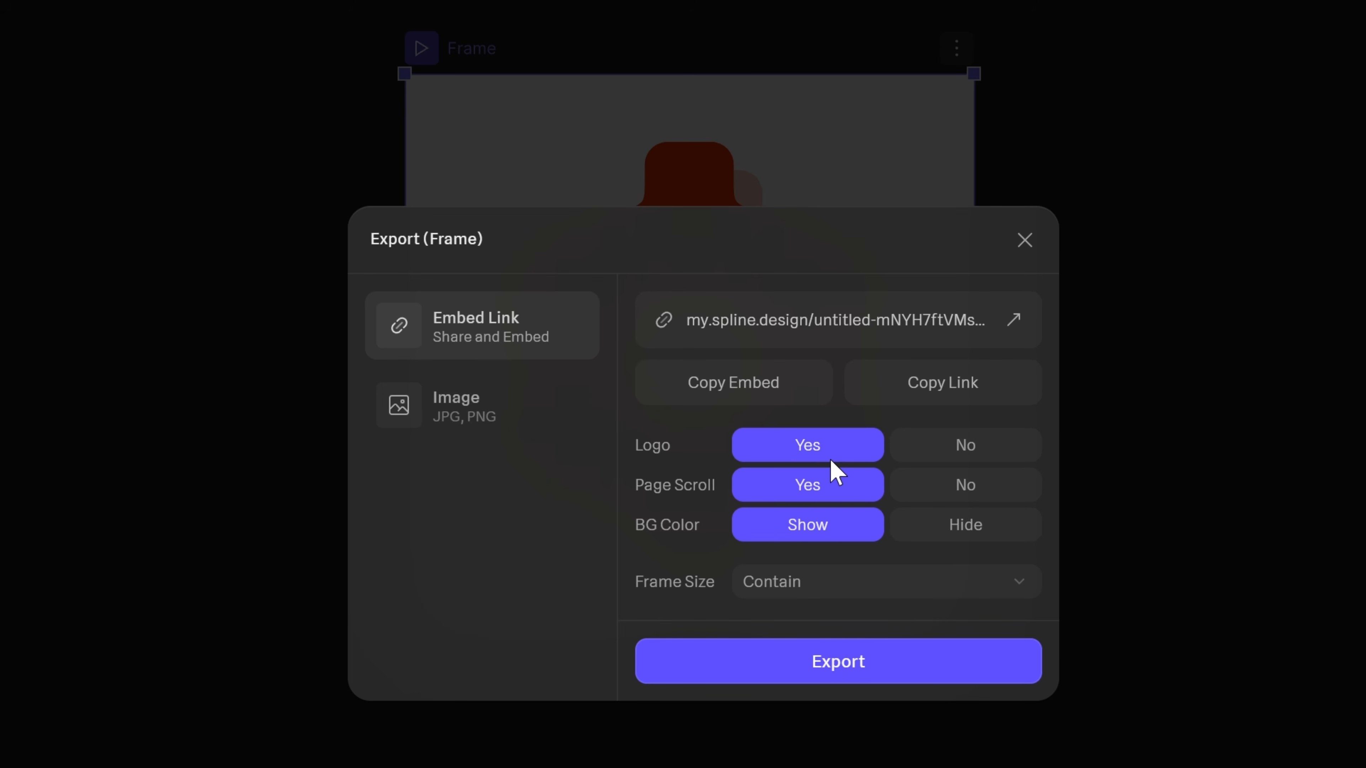
pyautogui.click(967, 455)
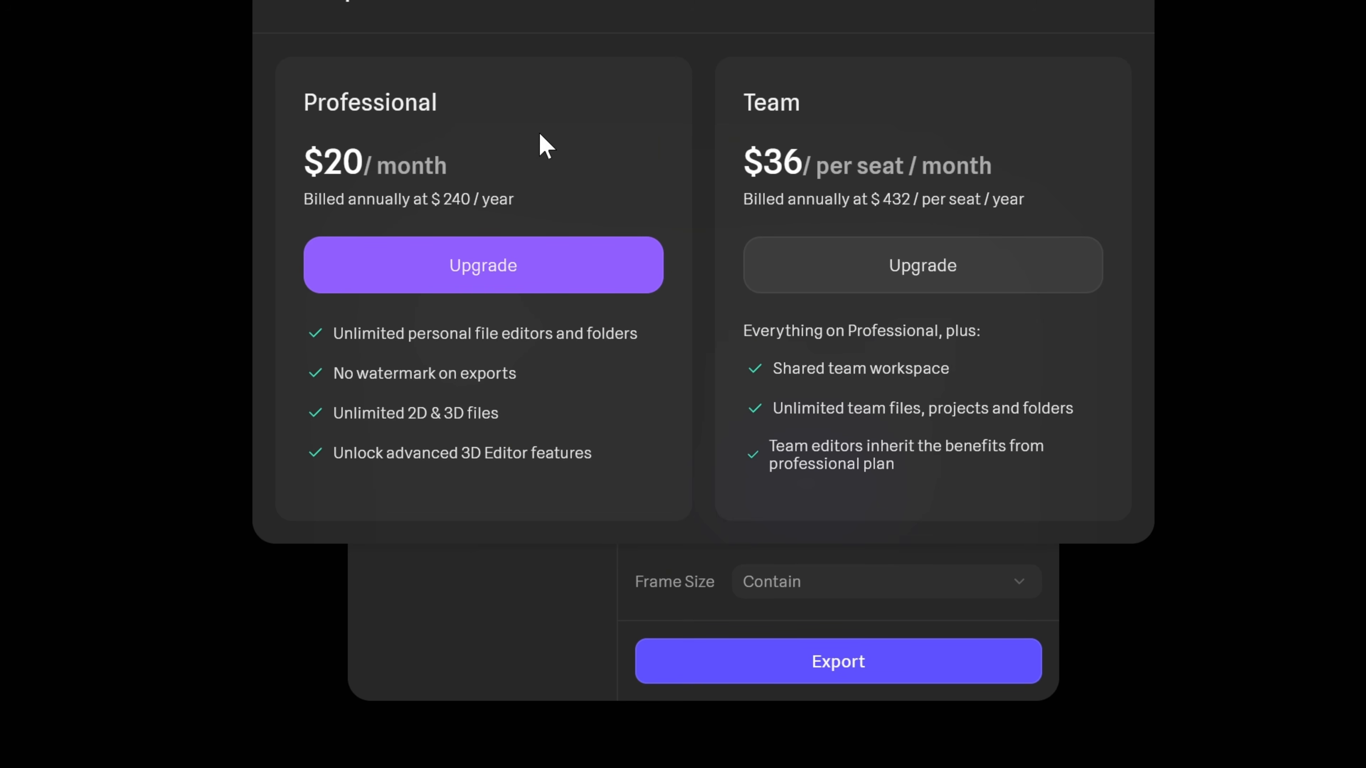
pyautogui.click(1138, 9)
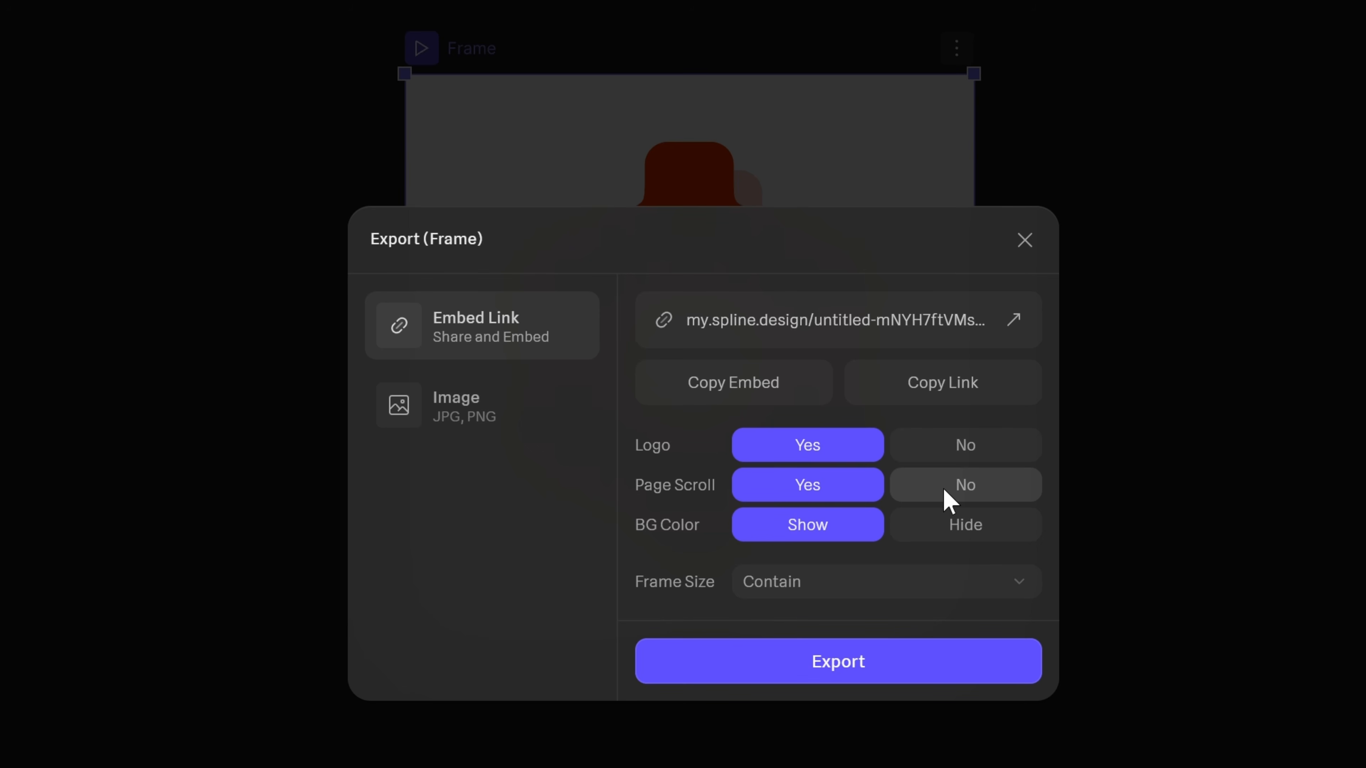
# Turn off page scroll and hide the background color for the embed link, keeping the frame size on Contain.
pyautogui.click(979, 484)
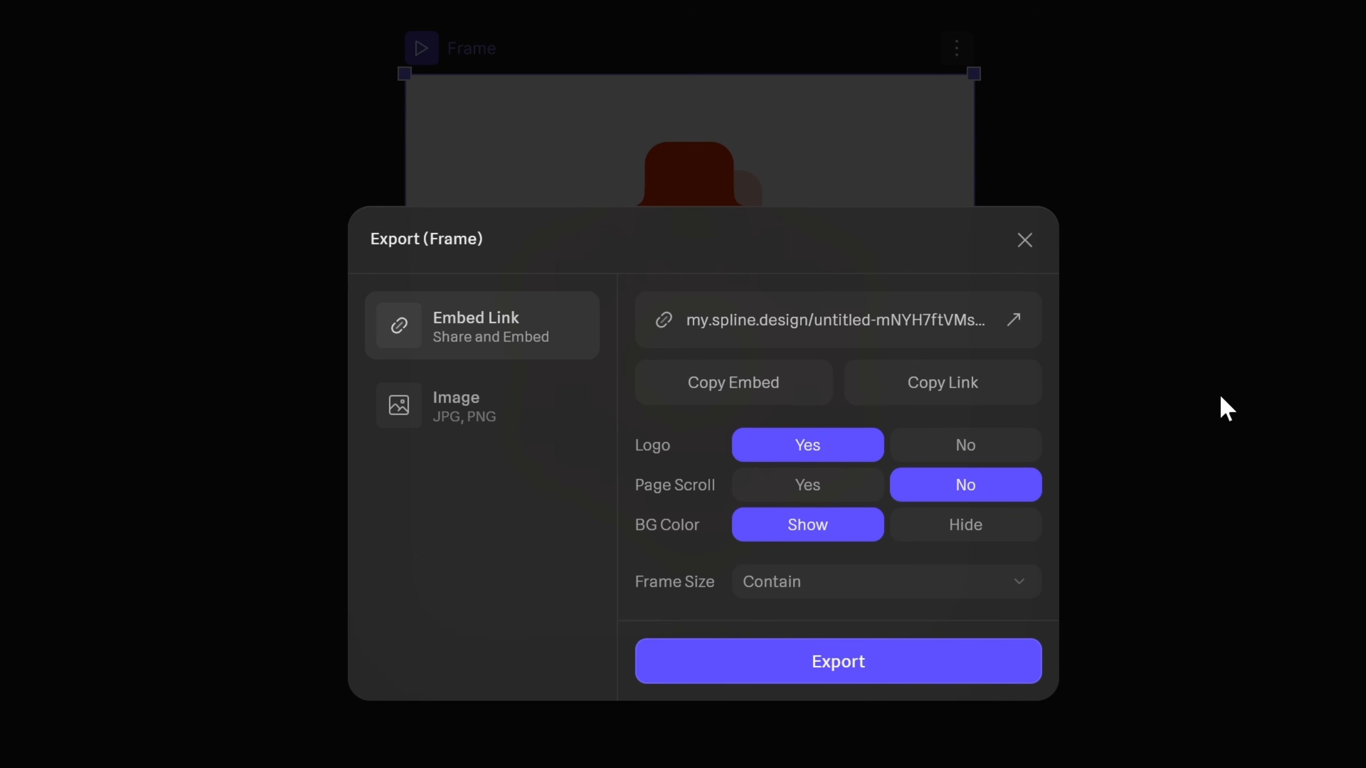
pyautogui.click(1015, 524)
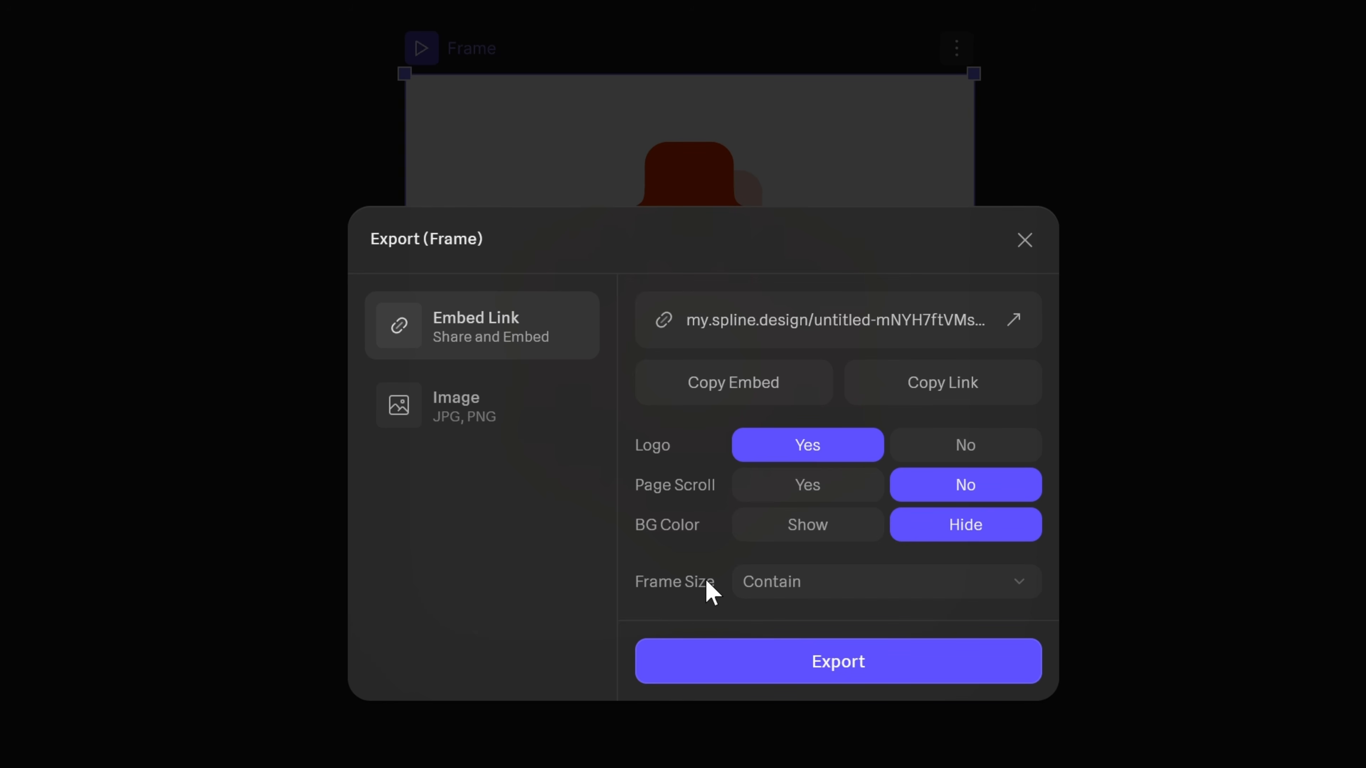
pyautogui.click(755, 582)
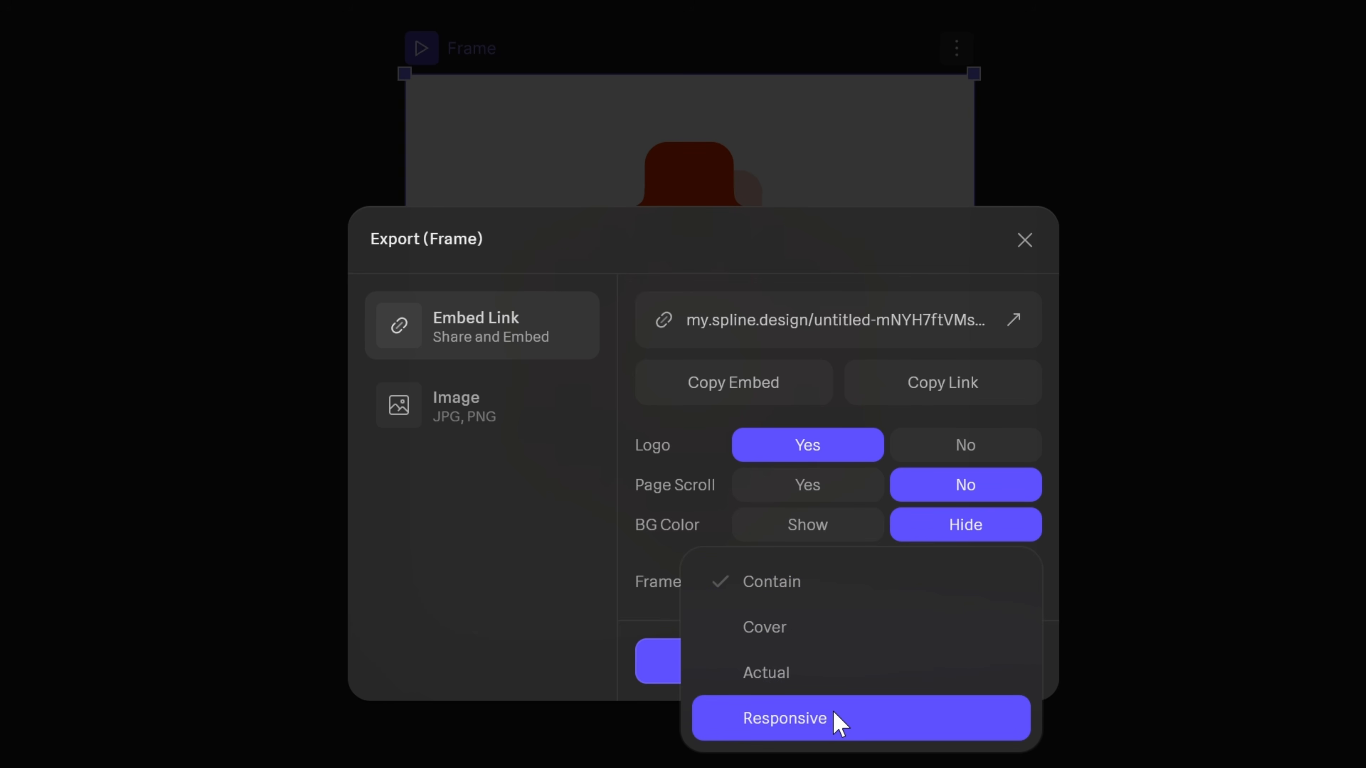
pyautogui.click(600, 564)
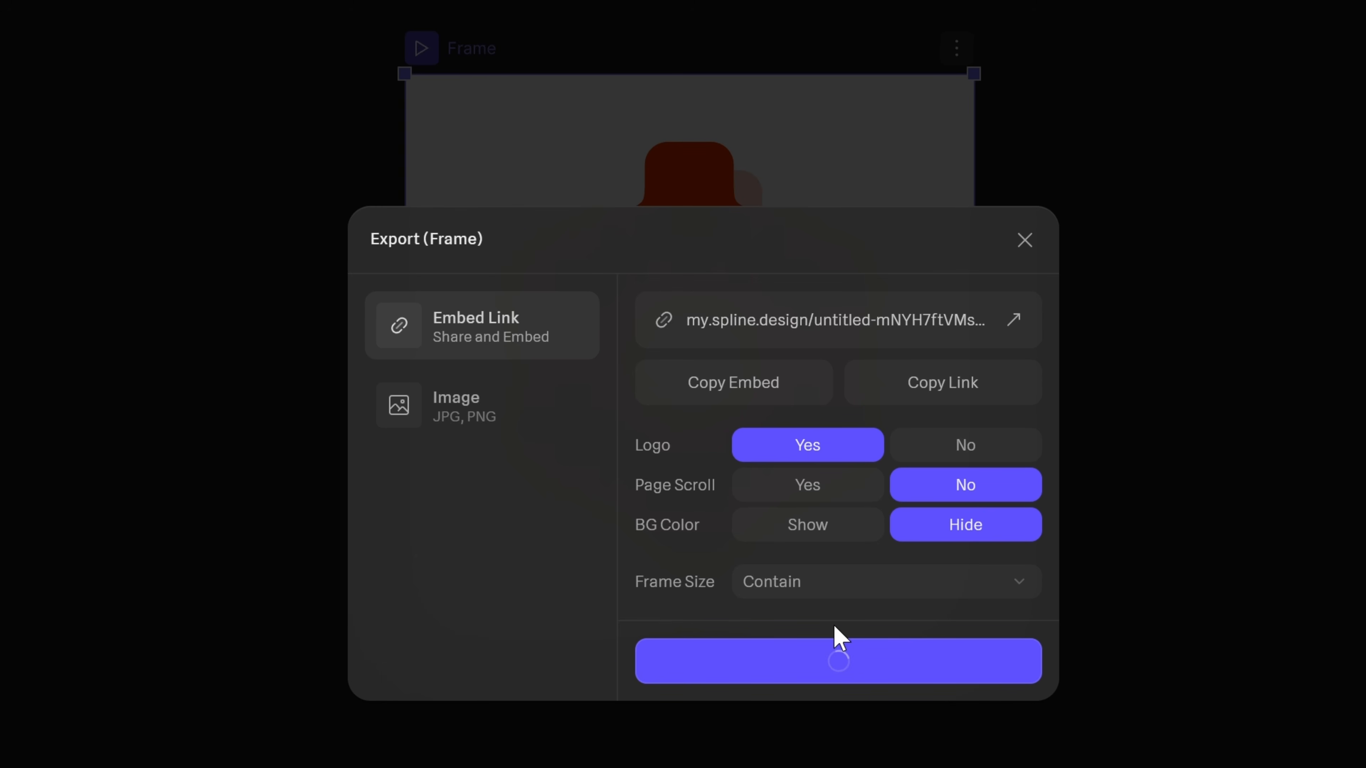
# Export the frame, copy its embed code, and close the export dialog.
pyautogui.click(741, 388)
pyautogui.click(1295, 201)
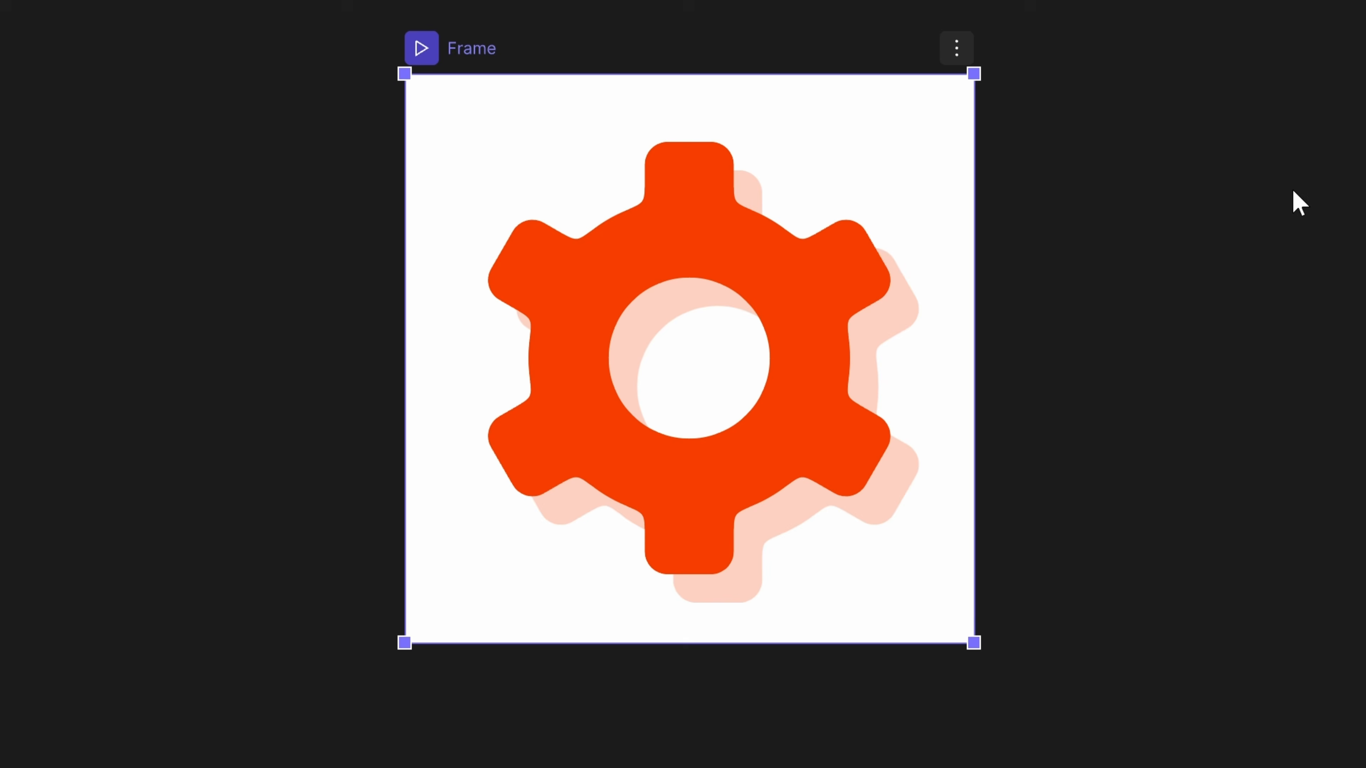
pyautogui.click(984, 277)
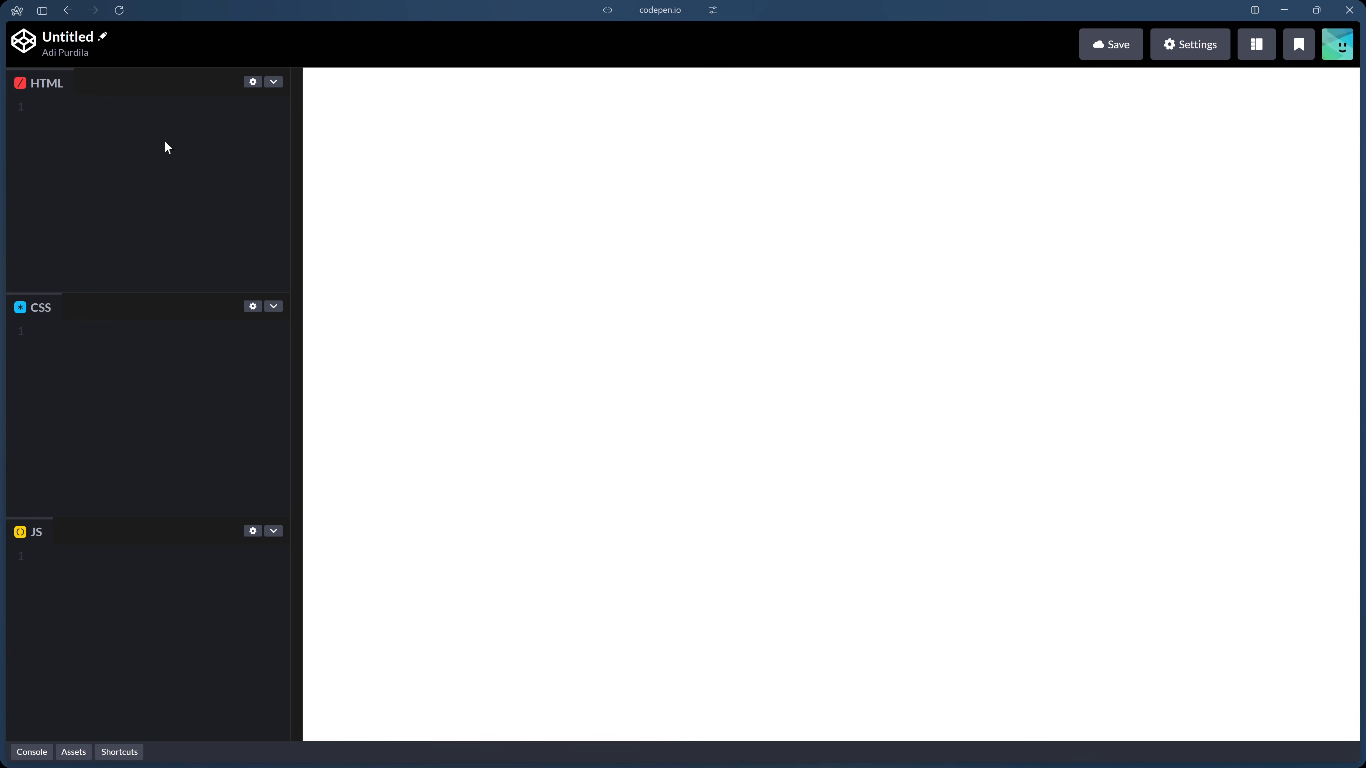
# In the open CodePen pen, paste the Spline iframe embed code into the HTML and change its width to 50%.
pyautogui.click(129, 183)
pyautogui.write('<iframe src="https://my.spline.design/untitled-mNYH7ftVMsd6mIgR78gxKidf-W9c/" frameborder="0" width="100%" height="100%"></iframe>')
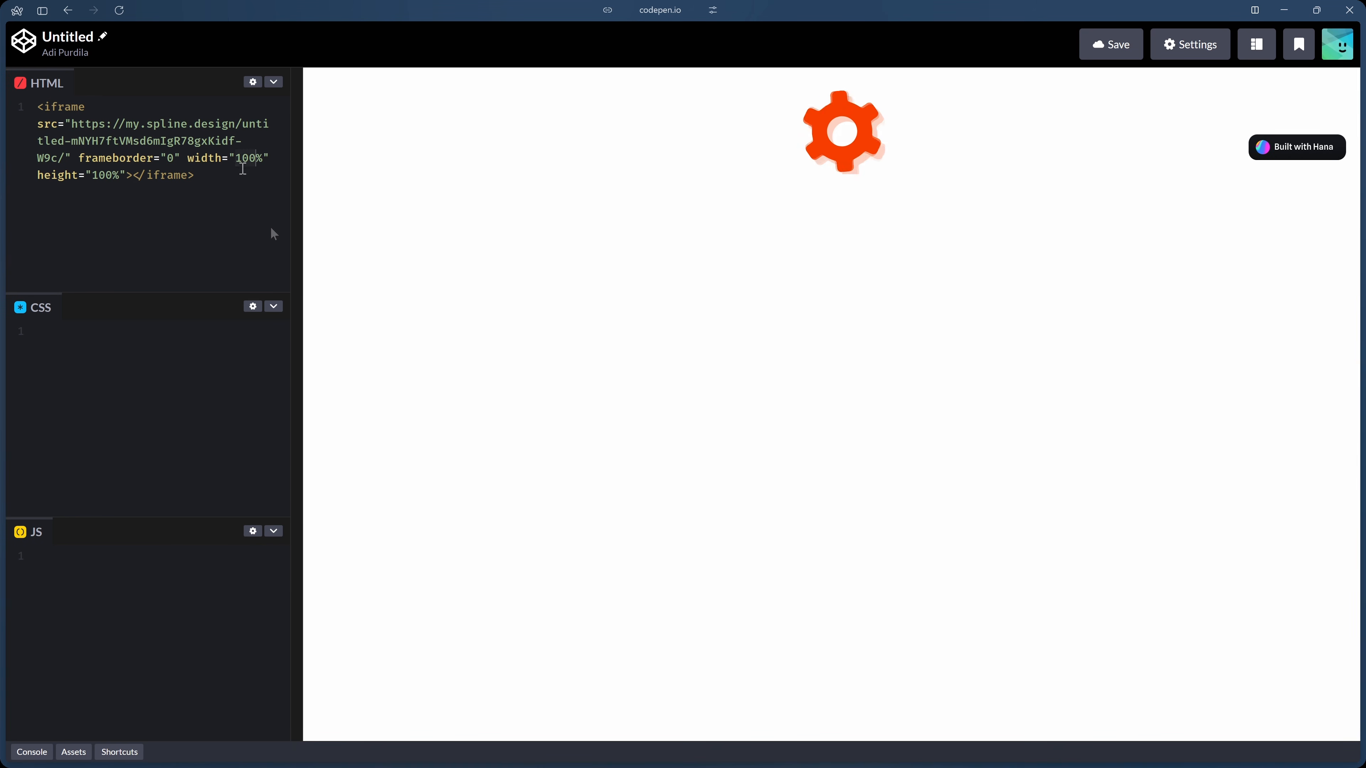
pyautogui.write('50')
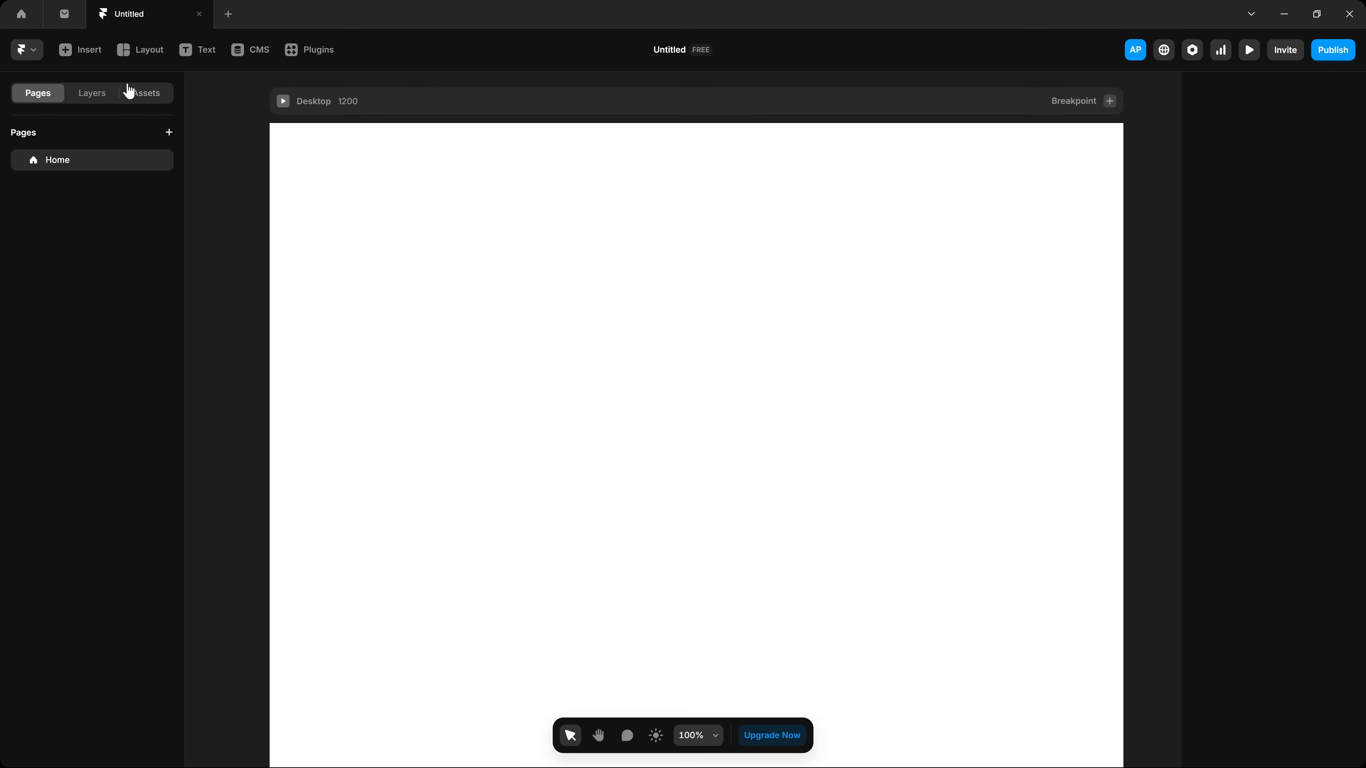
# In Framer, add an Embed element beside the Desktop page, set its type to HTML, and paste in the iframe code.
pyautogui.click(86, 50)
pyautogui.moveTo(89, 693)
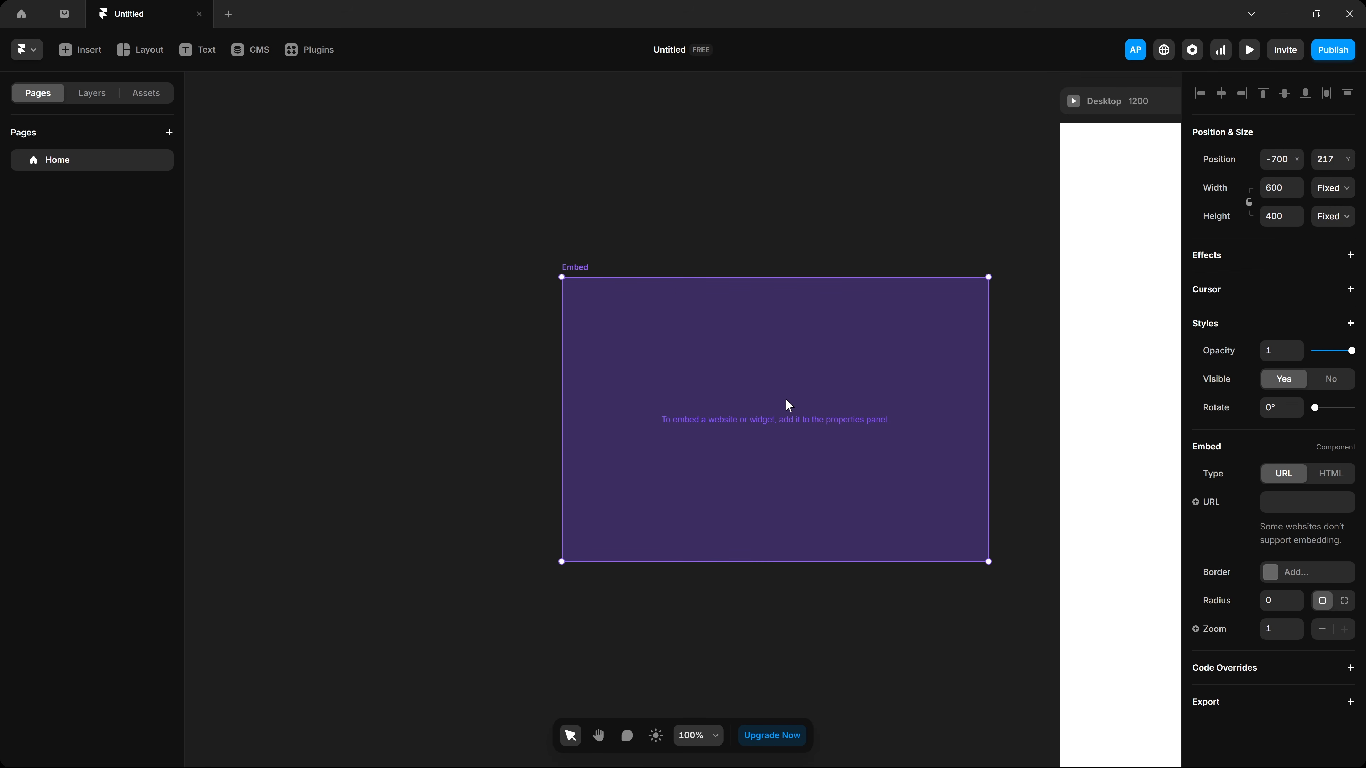
pyautogui.click(1333, 475)
pyautogui.click(1304, 504)
pyautogui.hotkey('ctrl', 'v')
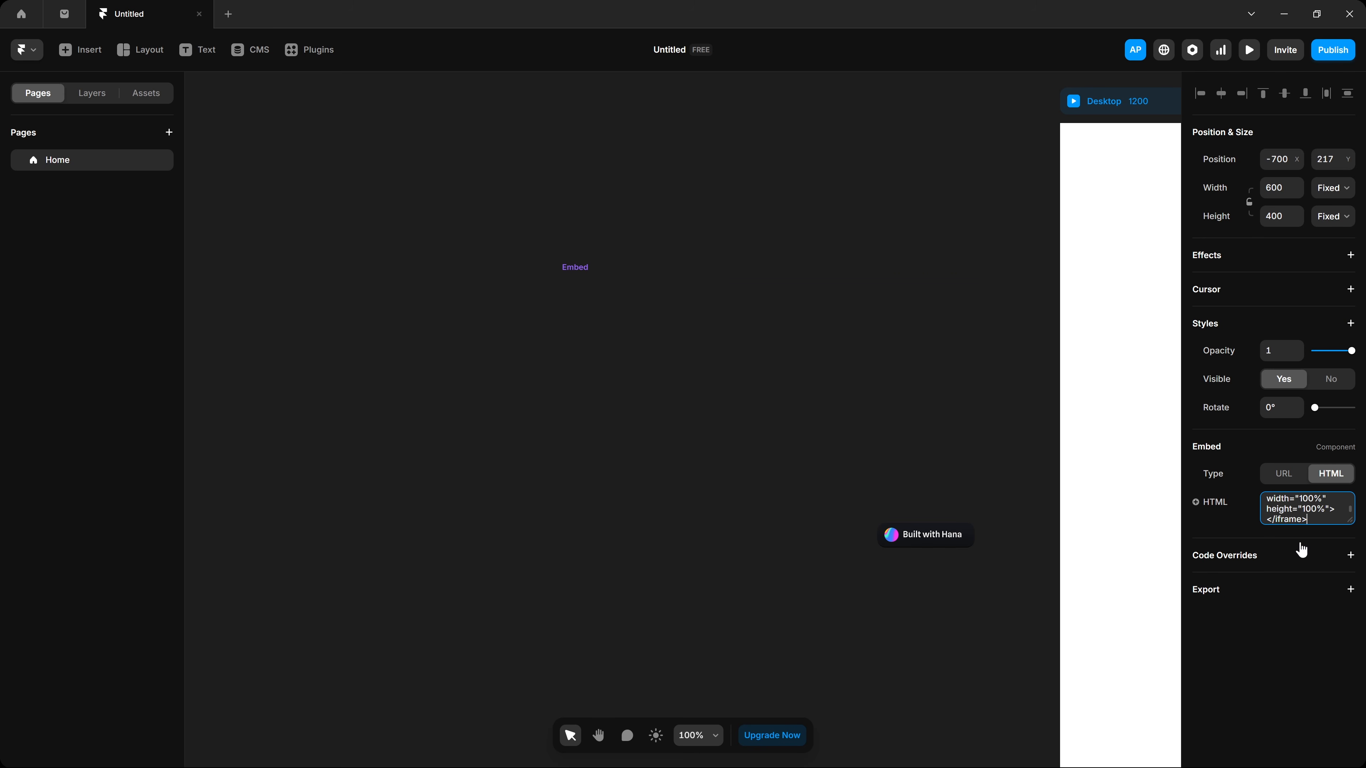
# Move the gear embed from the canvas onto the Desktop page, about 150 from its top and 195 from its left edge.
pyautogui.moveTo(911, 451); pyautogui.dragTo(573, 371, button='middle')
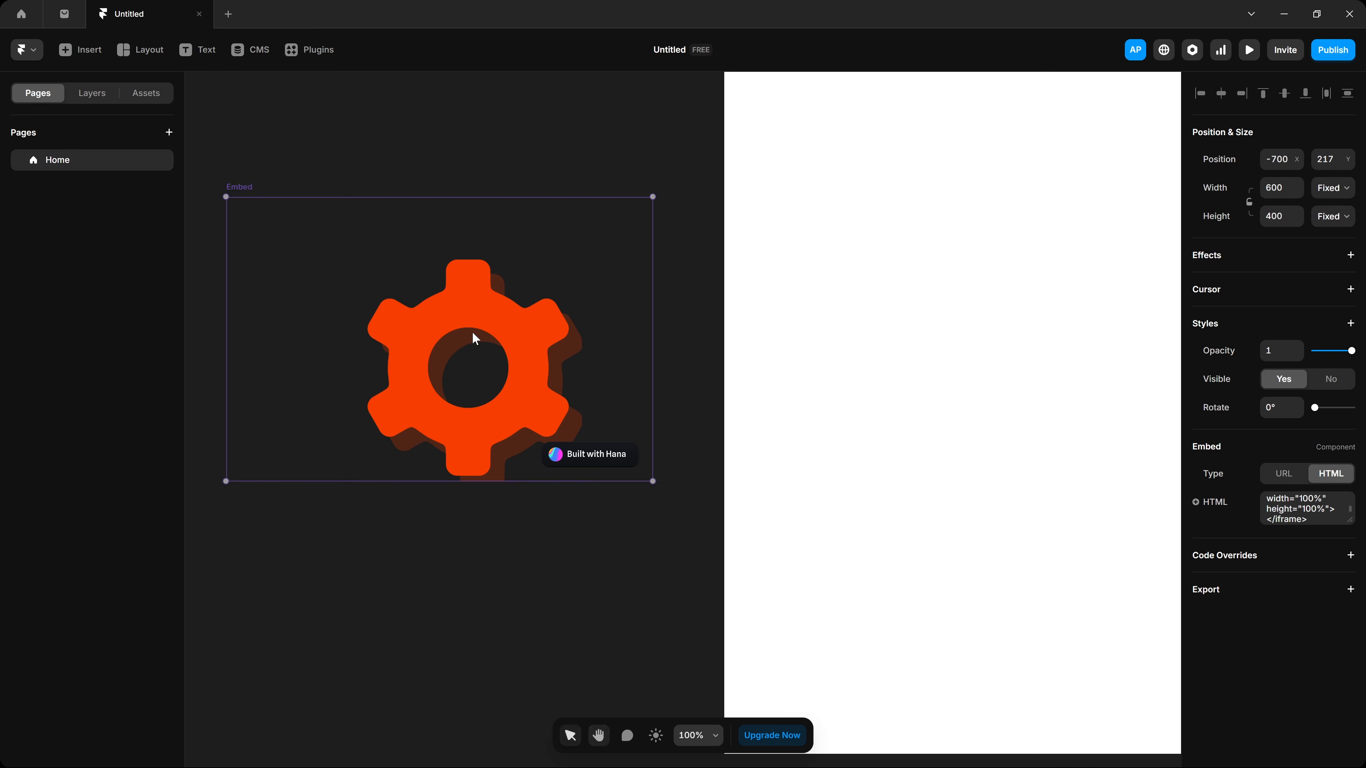
pyautogui.moveTo(420, 301); pyautogui.dragTo(1057, 252)
pyautogui.moveTo(1010, 401); pyautogui.dragTo(549, 457, button='middle')
pyautogui.click(960, 296)
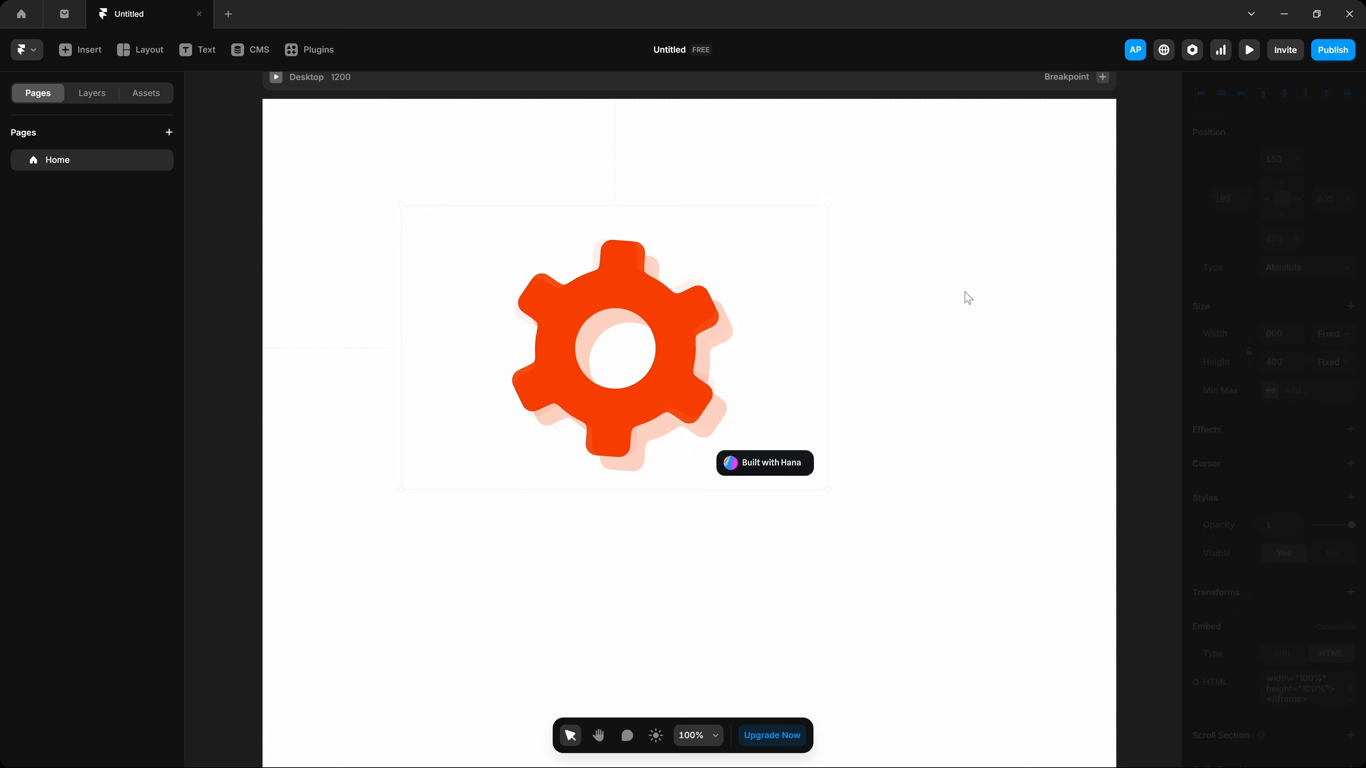
# Resize the gear embed to about 662 × 98 and reposition it about 137 from the page's top and 264 from its left edge.
pyautogui.click(672, 358)
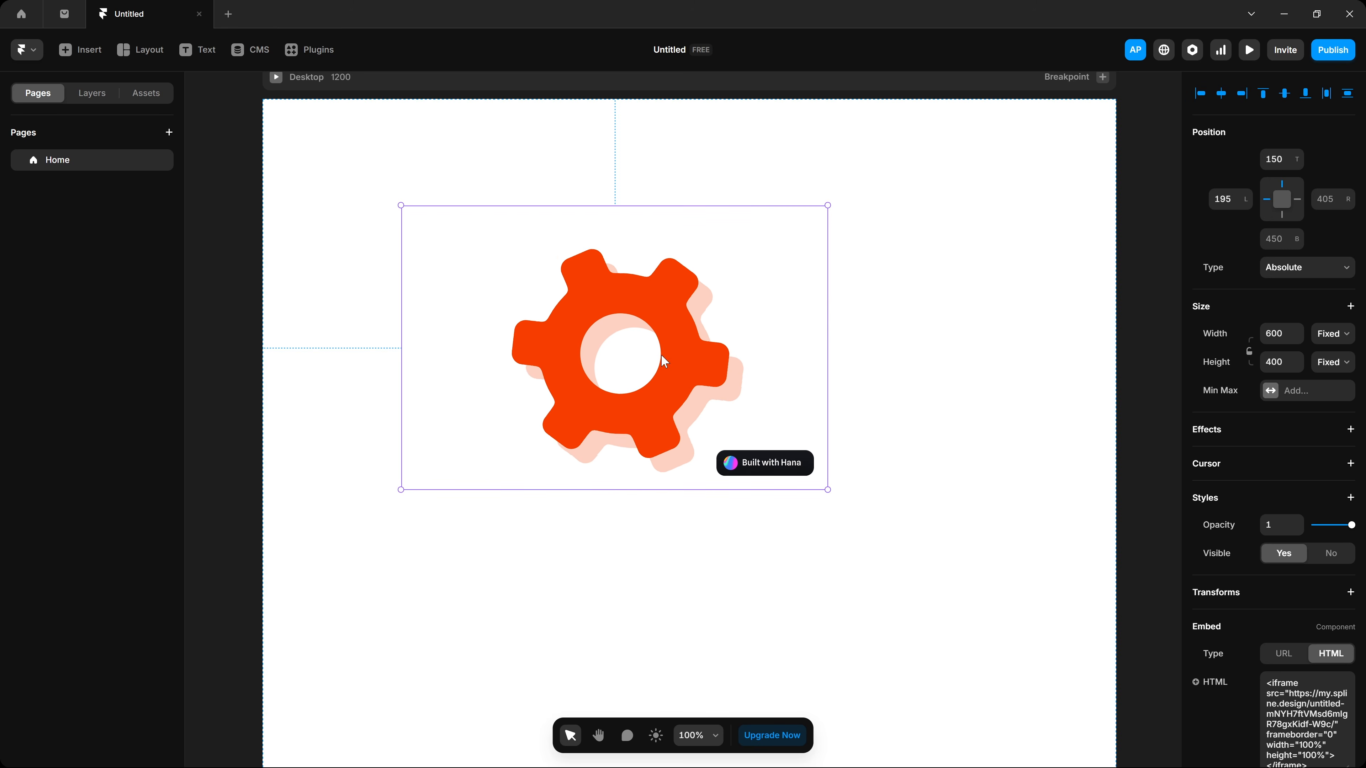
pyautogui.moveTo(827, 488); pyautogui.dragTo(873, 290)
pyautogui.click(850, 386)
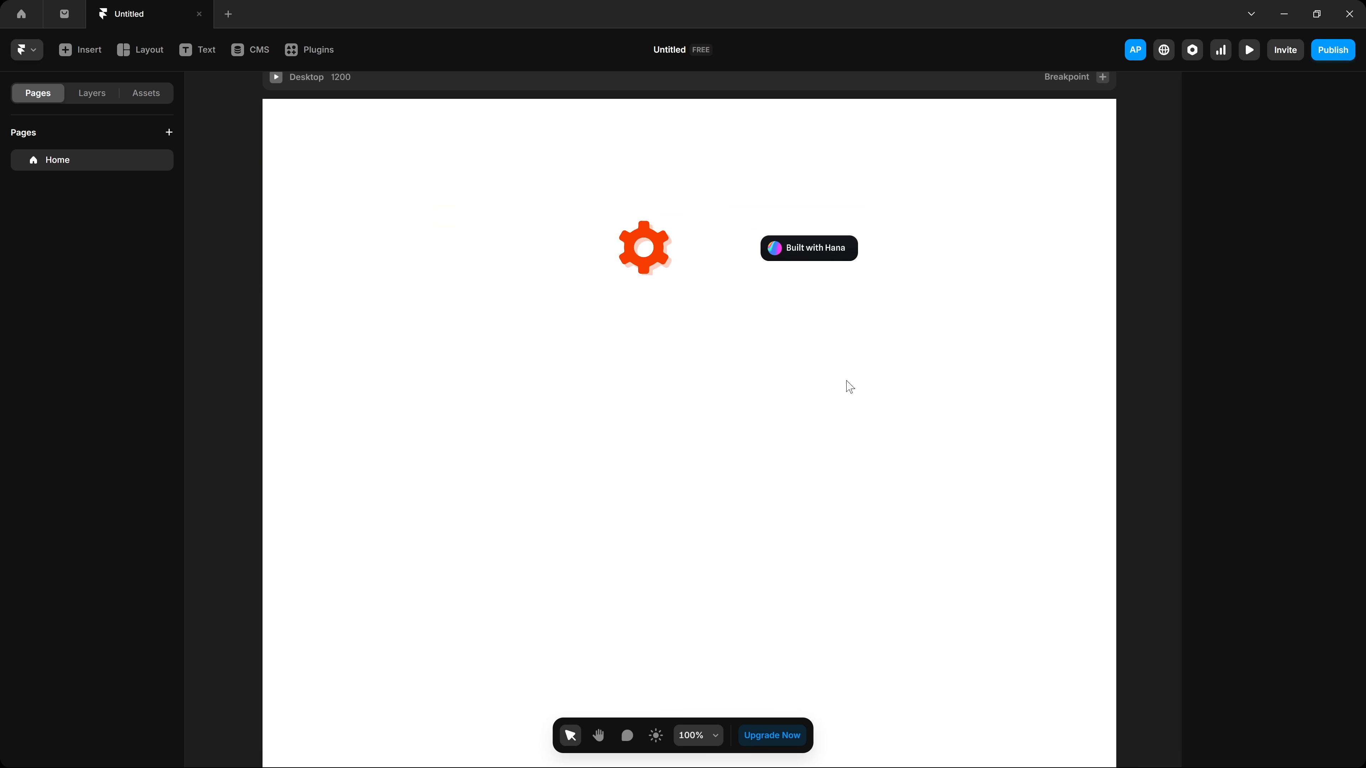
pyautogui.moveTo(623, 249); pyautogui.dragTo(669, 238)
pyautogui.click(716, 355)
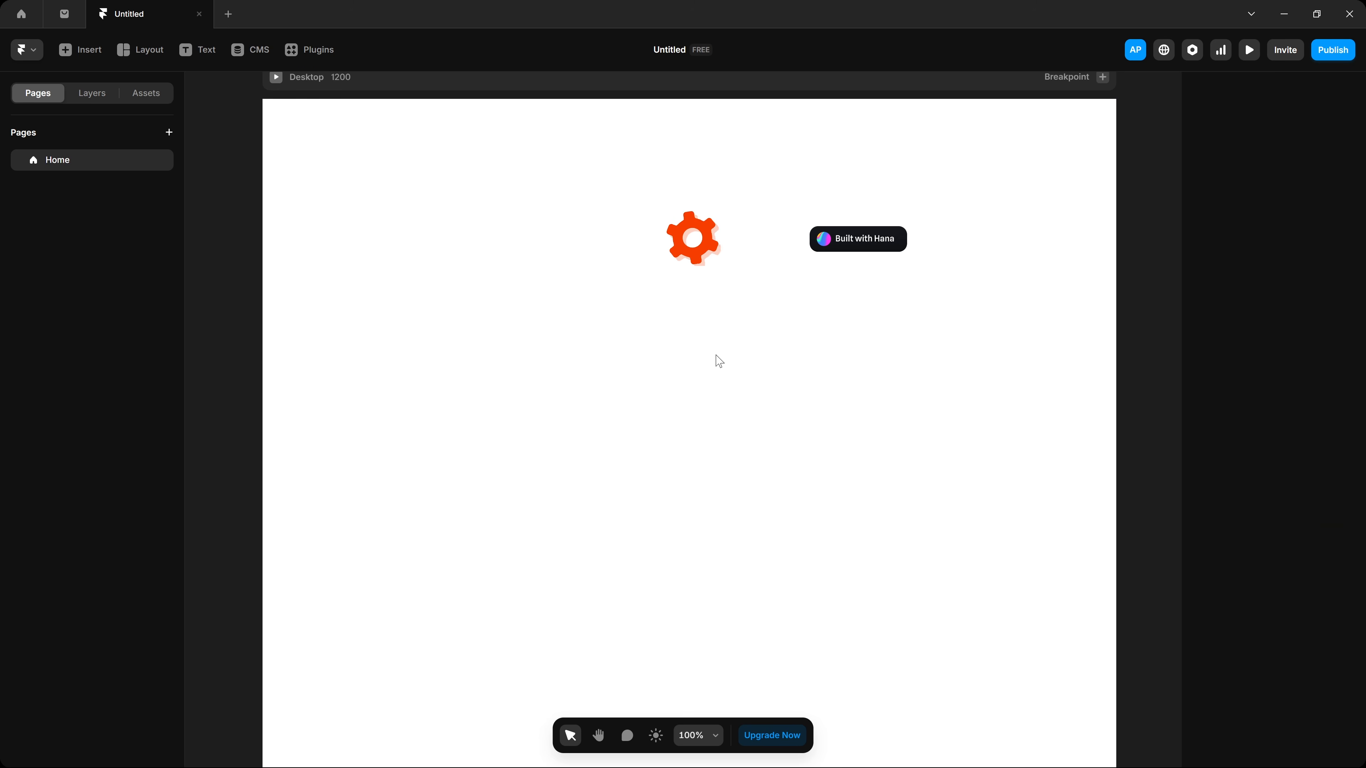
pyautogui.click(681, 257)
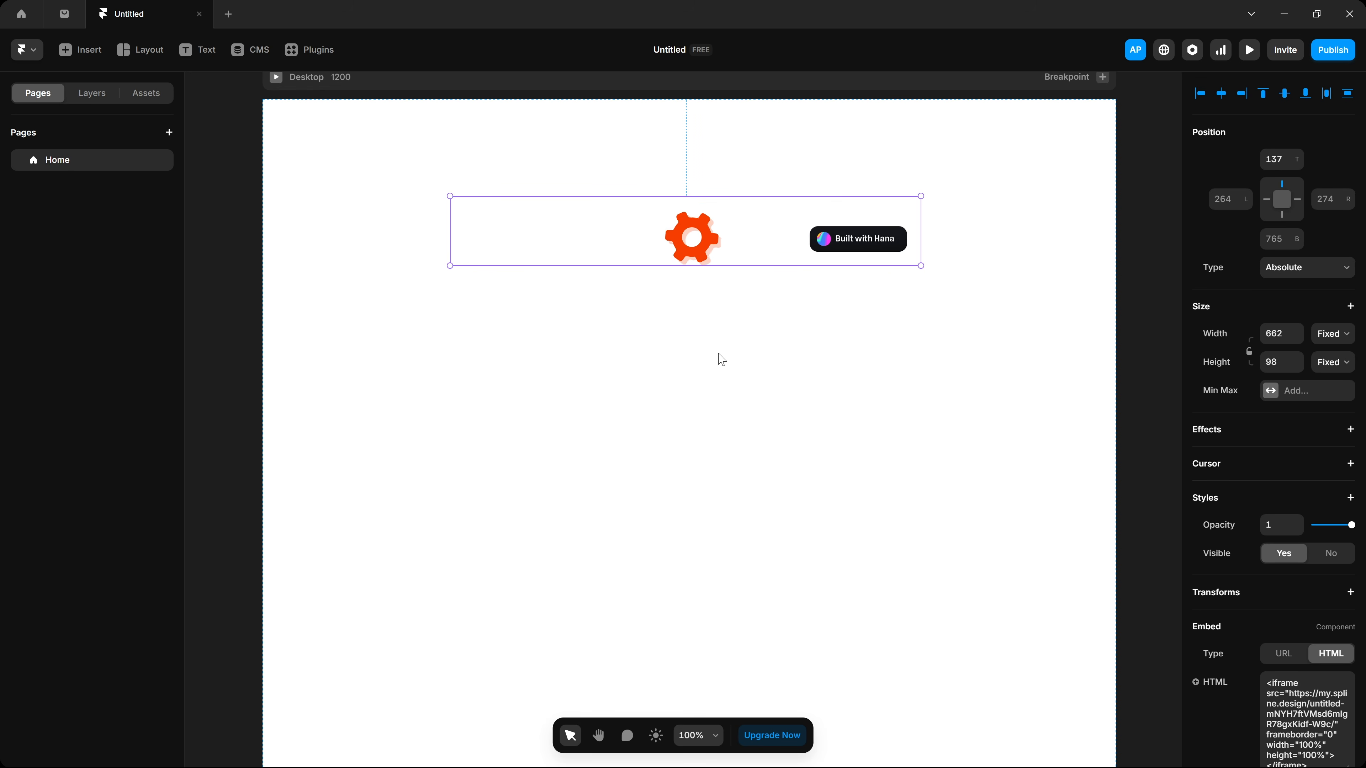
# Preview the Desktop page with the embedded gear.
pyautogui.scroll(2, 719, 357)
pyautogui.click(640, 235)
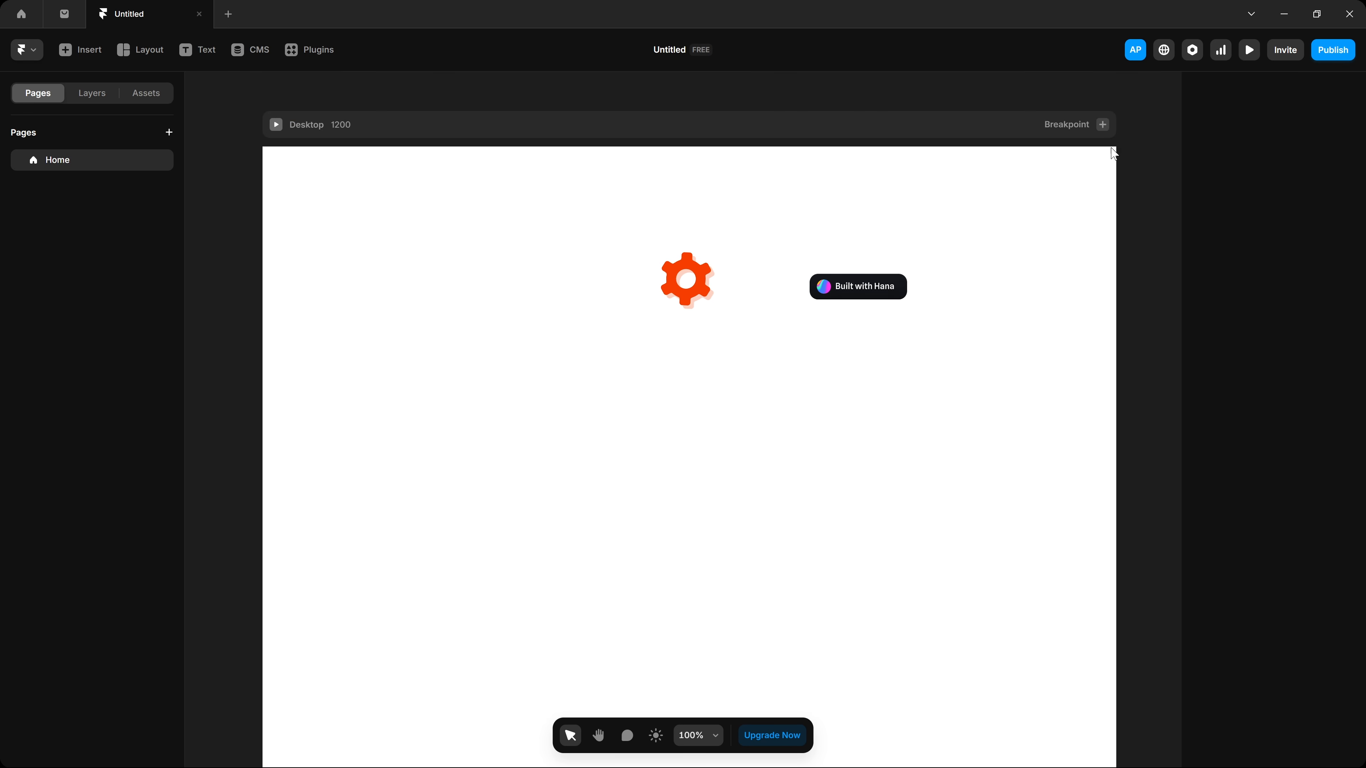
pyautogui.click(275, 124)
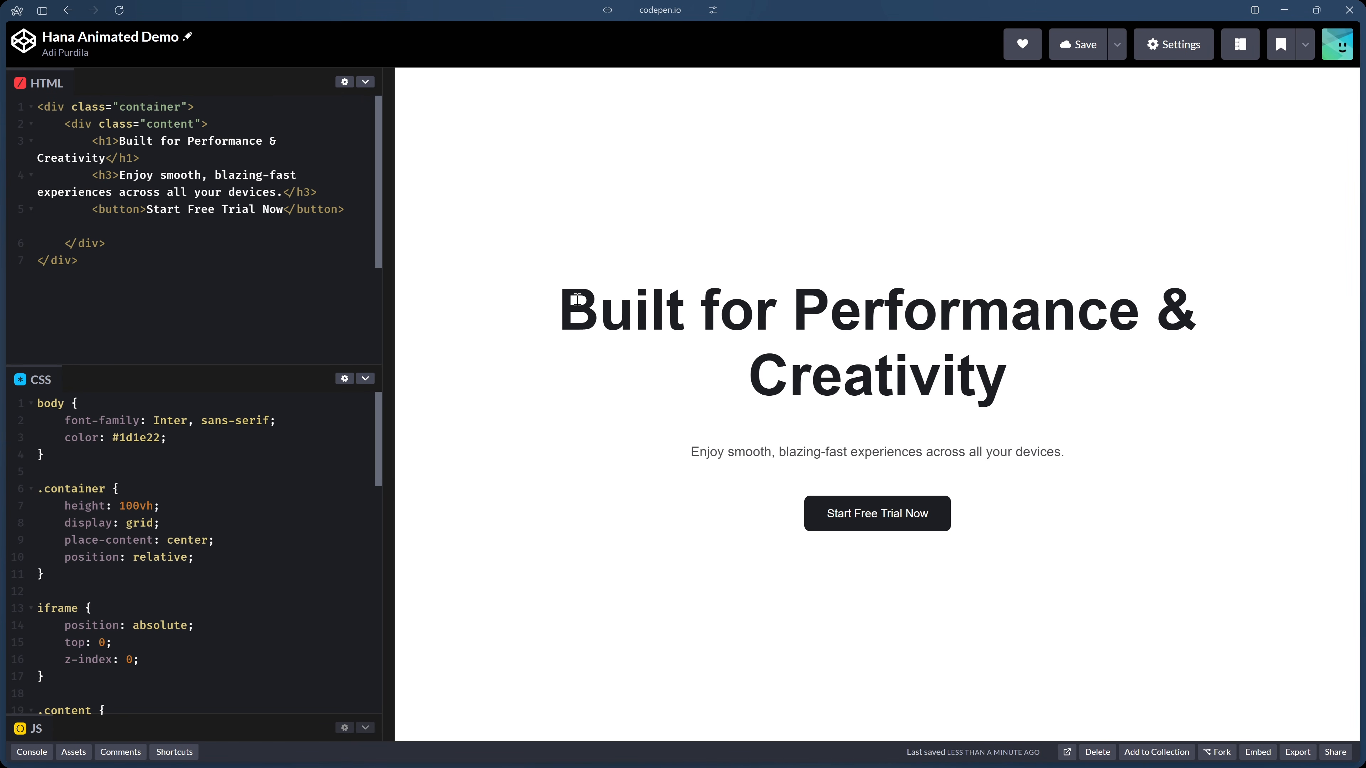
# Switch to the Hana Animated Demo pen in CodePen and try selecting the heading text in its preview.
pyautogui.moveTo(577, 299); pyautogui.dragTo(975, 427)
pyautogui.click(1134, 453)
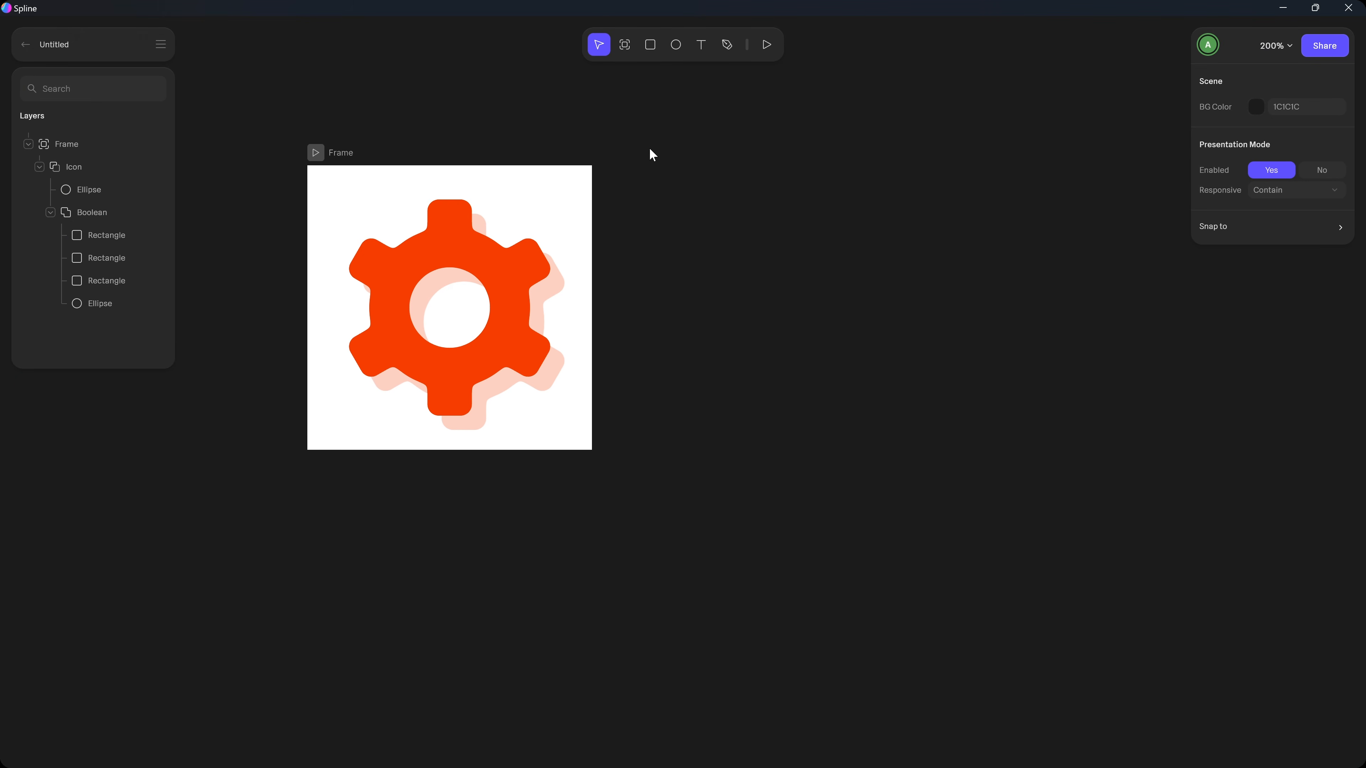
# In Spline, draw a new frame beside the gear frame at 100% zoom and set its size to 1000 × 1000.
pyautogui.moveTo(649, 149); pyautogui.dragTo(564, 161, button='middle')
pyautogui.click(1274, 46)
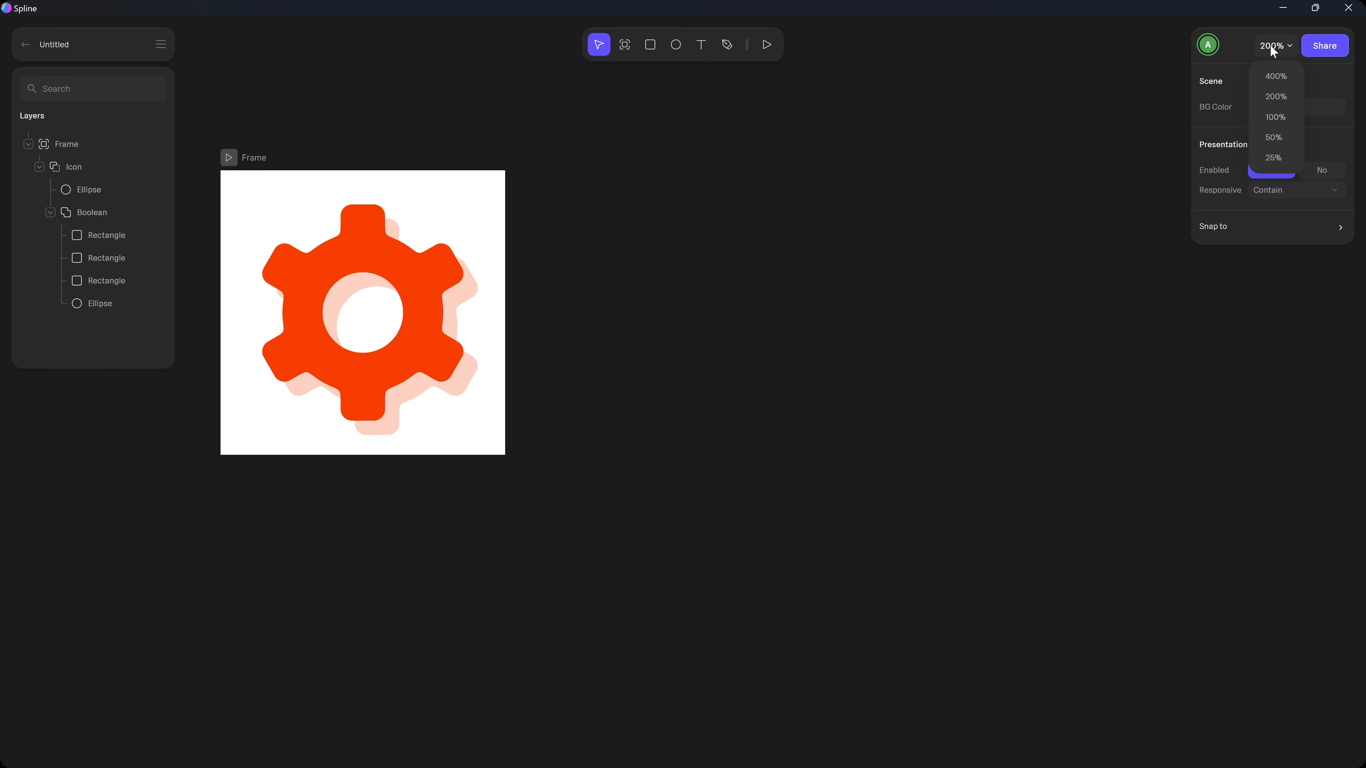
pyautogui.click(1275, 118)
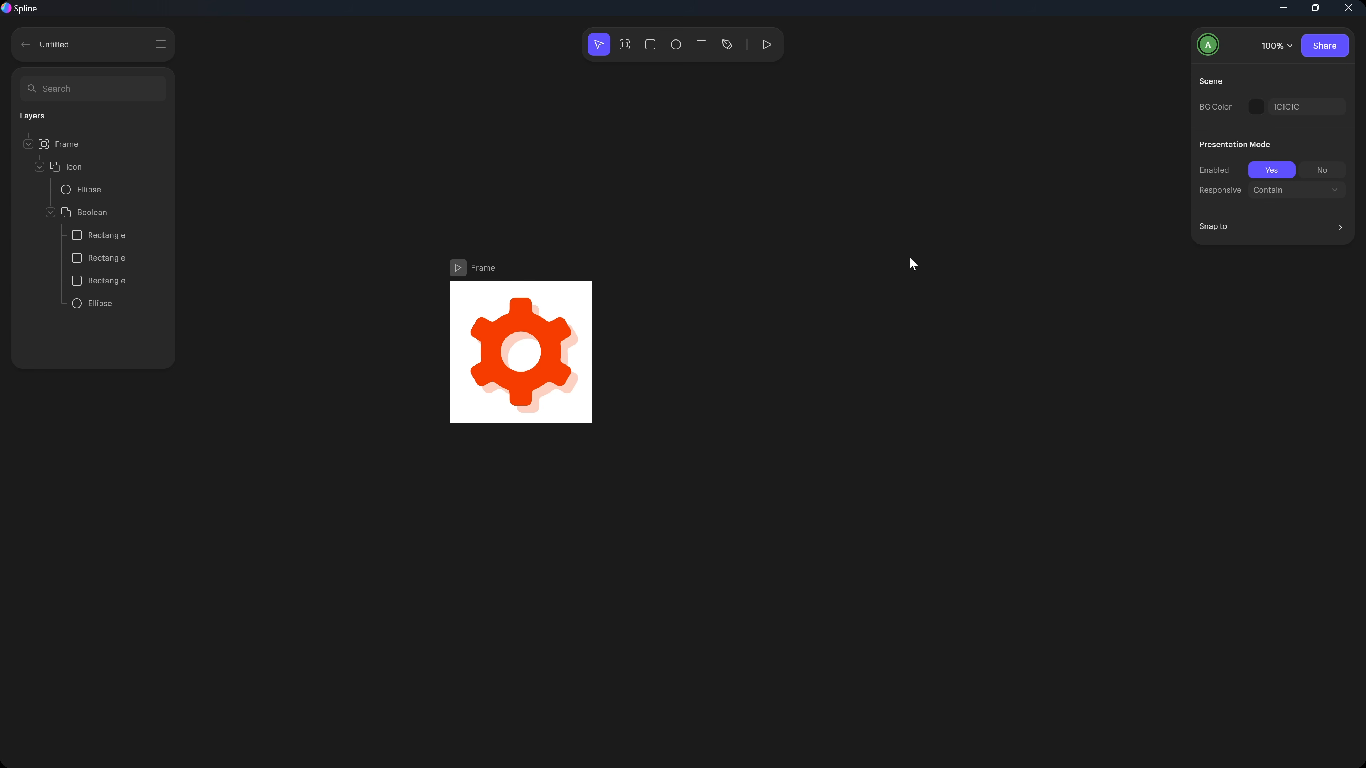
pyautogui.moveTo(909, 257); pyautogui.dragTo(647, 138, button='middle')
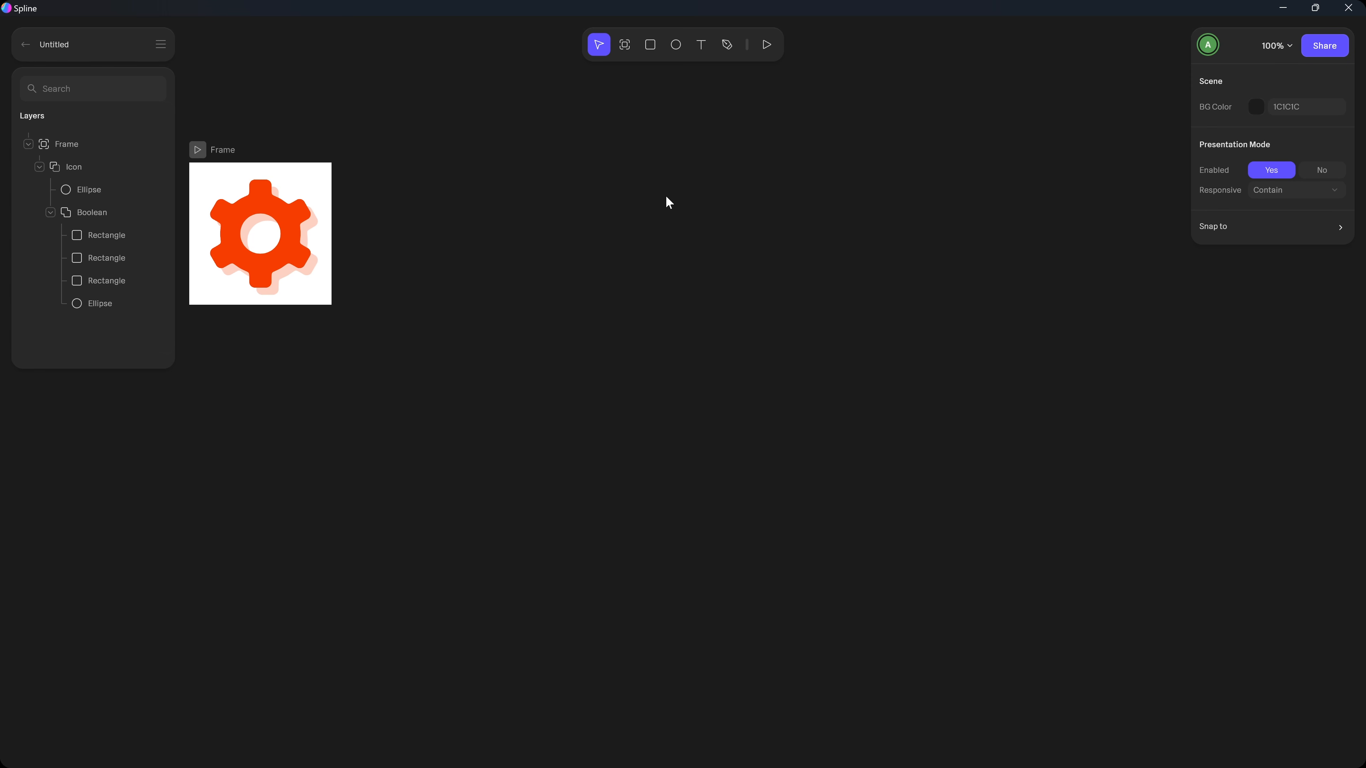
pyautogui.press('f')
pyautogui.moveTo(415, 68); pyautogui.dragTo(1117, 691)
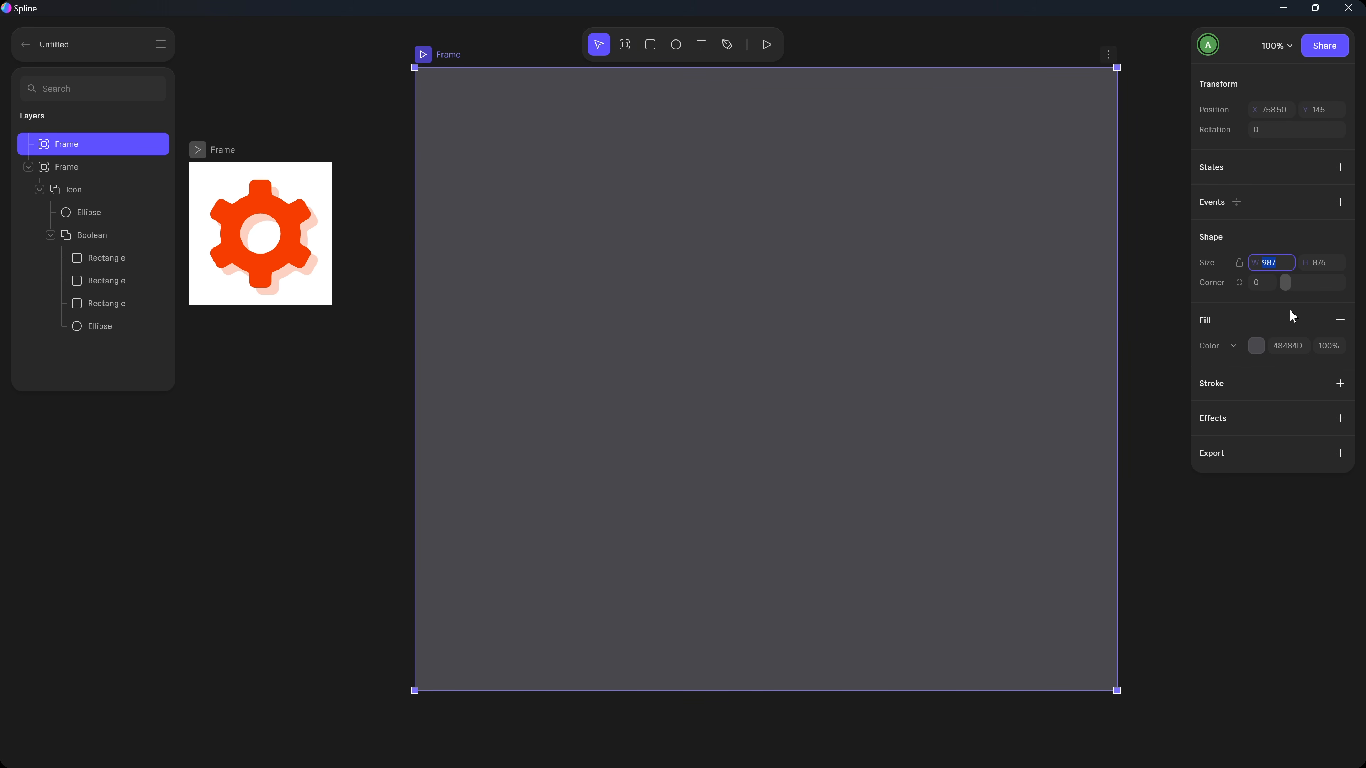
pyautogui.write('1000')
pyautogui.press('Tab')
pyautogui.write('1000')
pyautogui.press('Return')
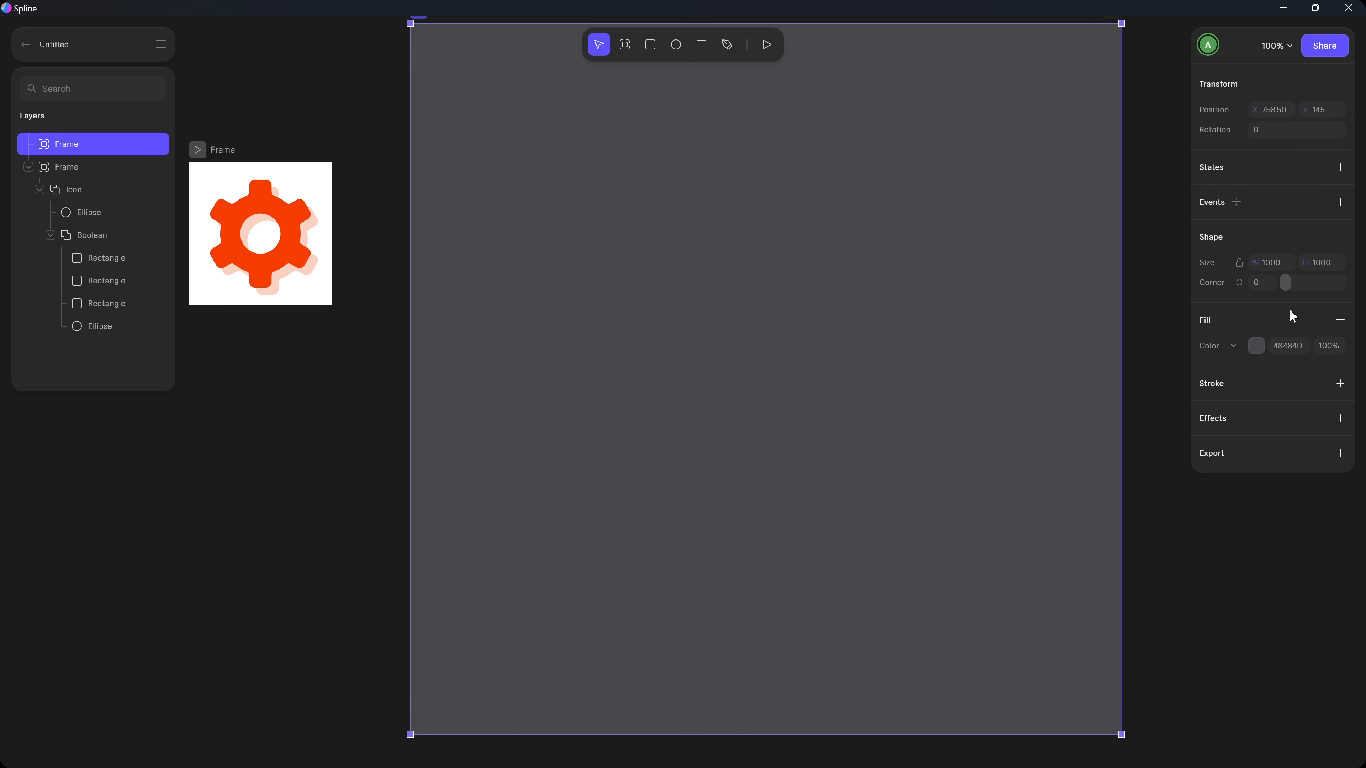
# Set the new frame's fill color to white, FFFFFF.
pyautogui.moveTo(921, 225); pyautogui.dragTo(870, 238, button='middle')
pyautogui.click(653, 172)
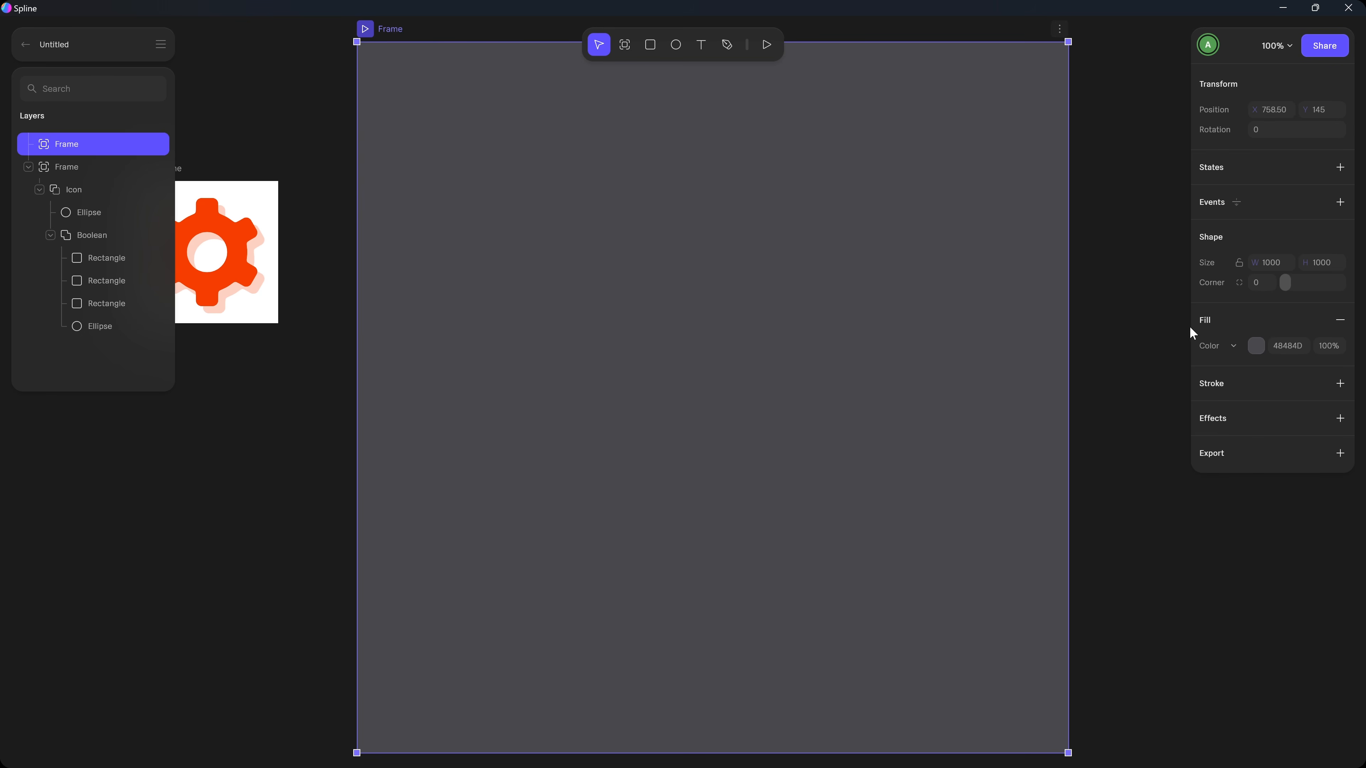
pyautogui.click(1259, 347)
pyautogui.moveTo(1227, 424); pyautogui.dragTo(1128, 316)
pyautogui.click(1128, 316)
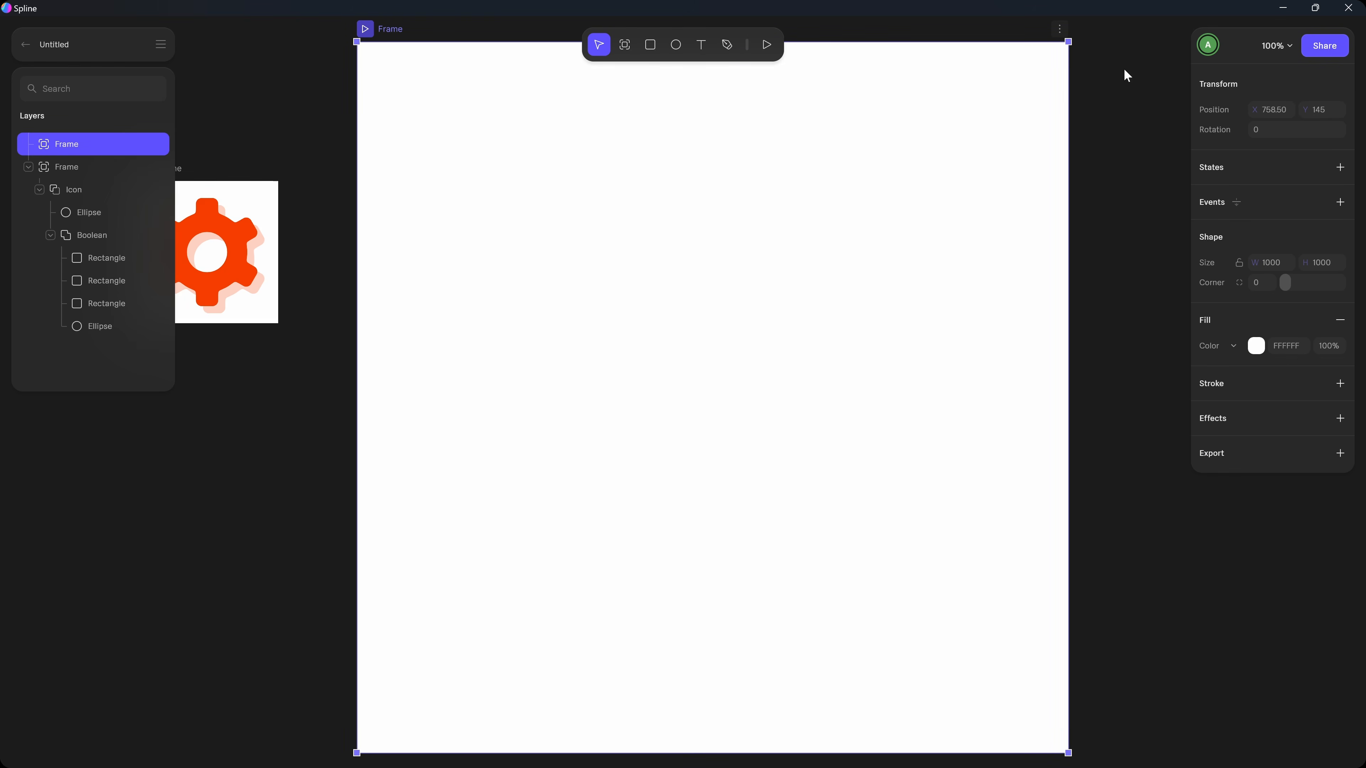
# Draw a small rectangle near the new frame's upper-left corner at about X 75, Y 49 and set its size to 24 × 1.
pyautogui.click(653, 48)
pyautogui.moveTo(390, 77)
pyautogui.mouseDown()
pyautogui.moveTo(415, 83)
pyautogui.moveTo(404, 57)
pyautogui.moveTo(412, 81)
pyautogui.mouseUp()
pyautogui.press('v')
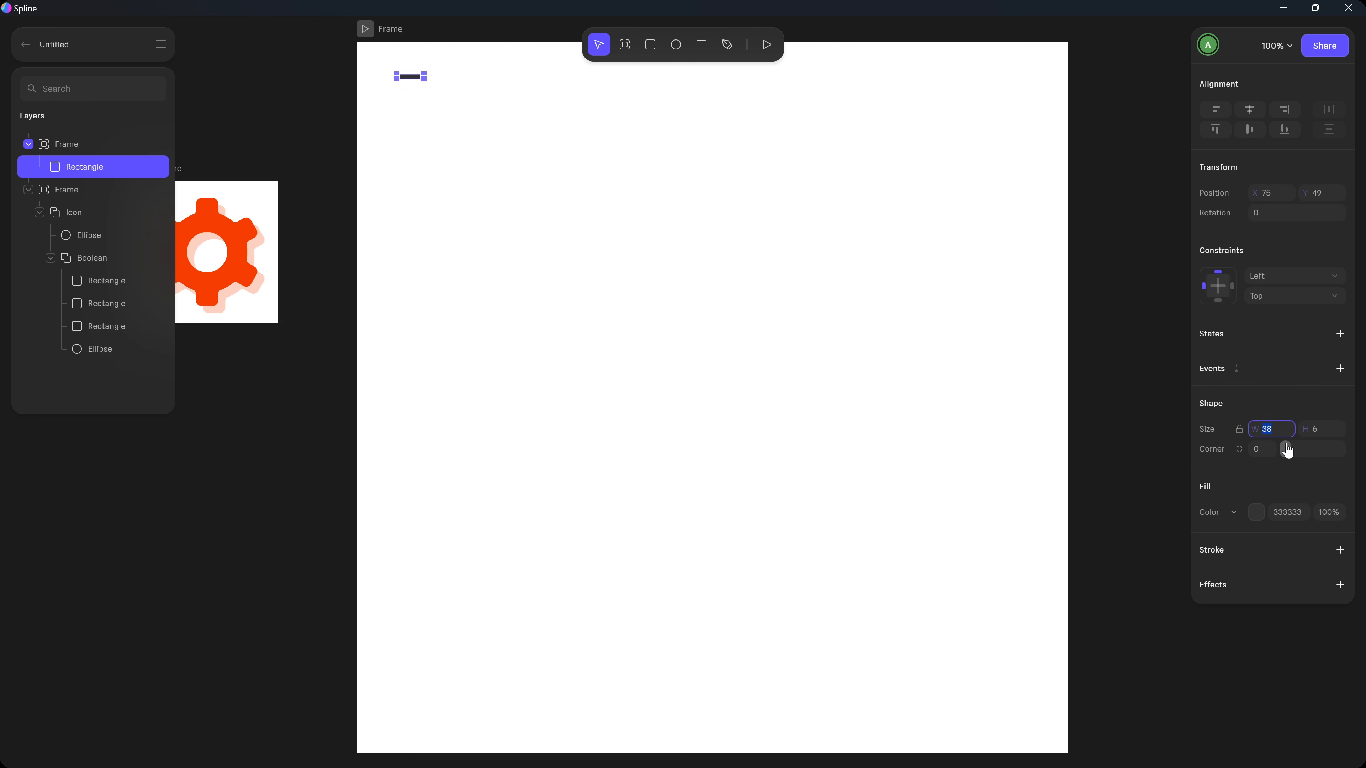
pyautogui.write('24')
pyautogui.press('Tab')
pyautogui.write('2')
pyautogui.press('Return')
pyautogui.click(1121, 178)
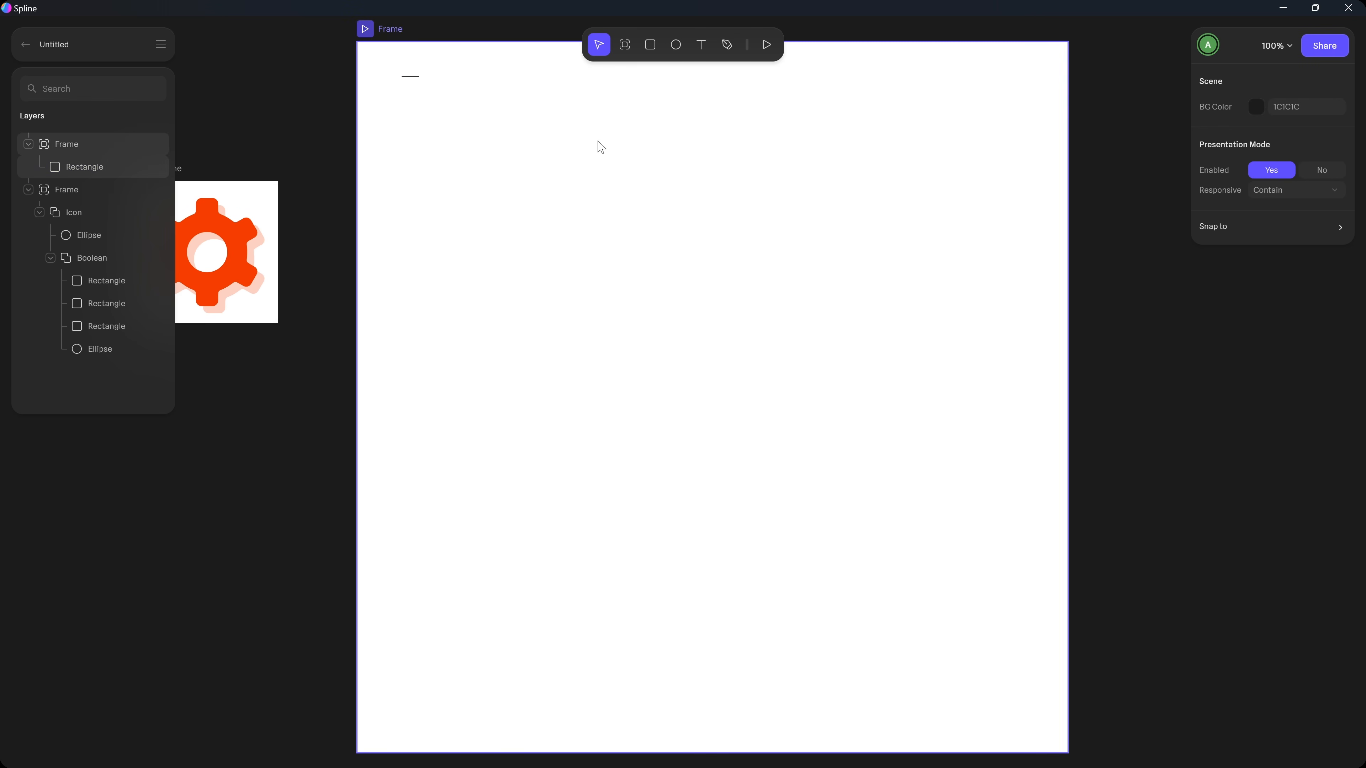
# Change the thin rectangle's fill to light gray DFDFDF.
pyautogui.click(411, 77)
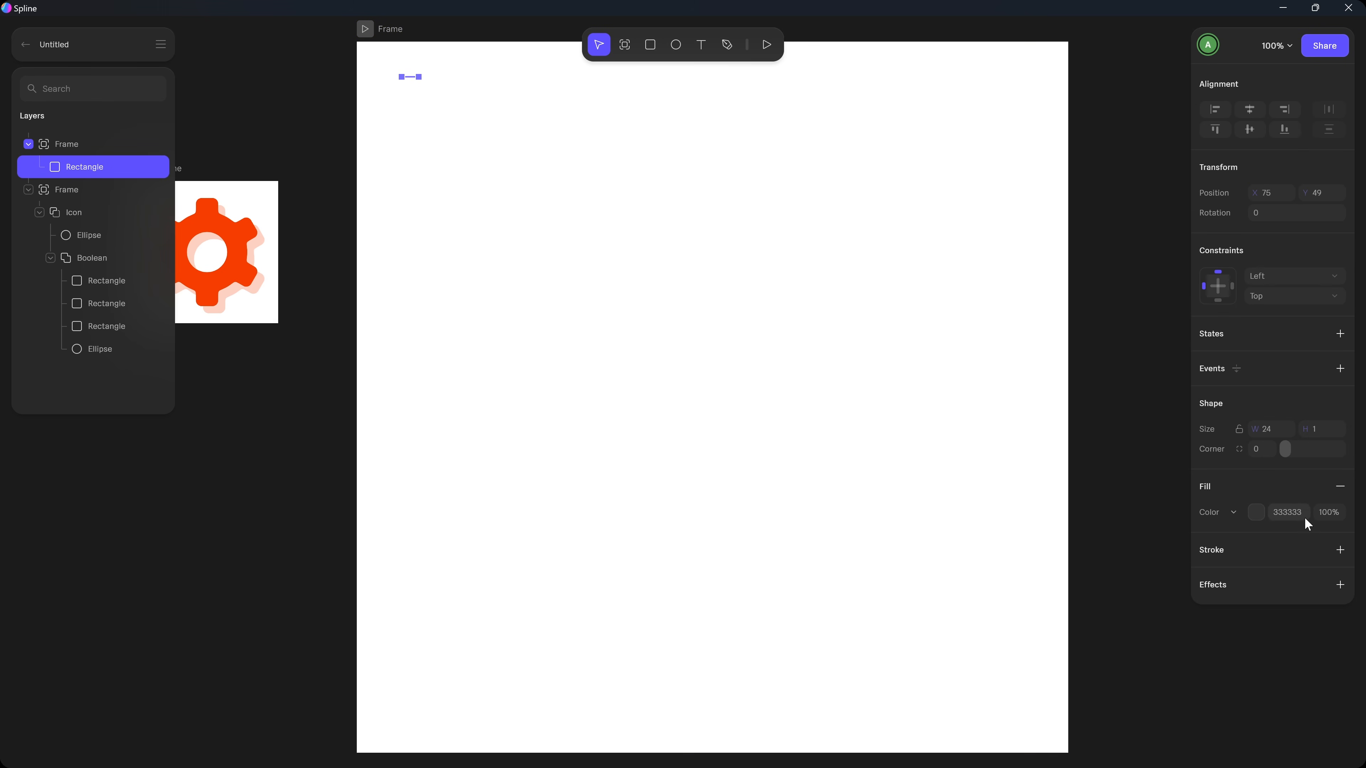
pyautogui.click(1257, 514)
pyautogui.click(1257, 514)
pyautogui.click(1328, 514)
pyautogui.click(1256, 512)
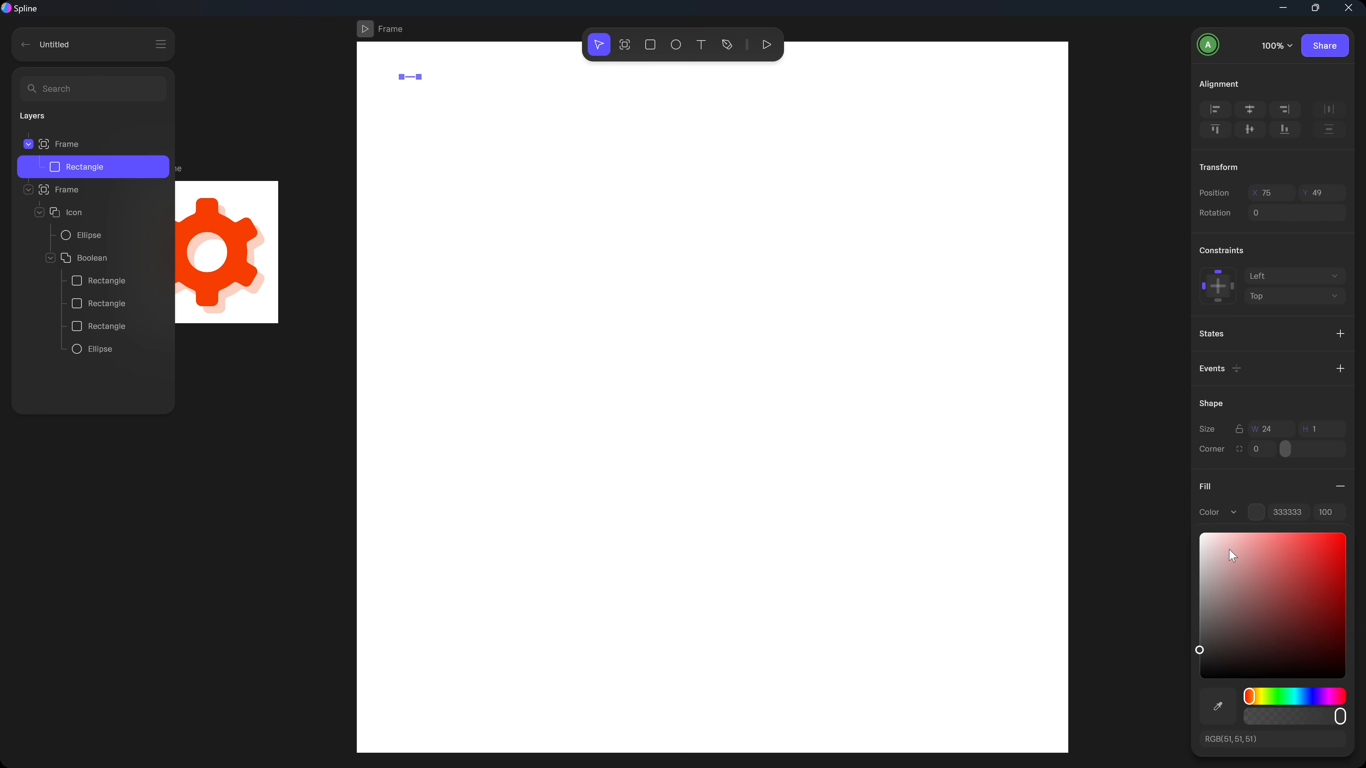
pyautogui.moveTo(1215, 551); pyautogui.dragTo(1172, 550)
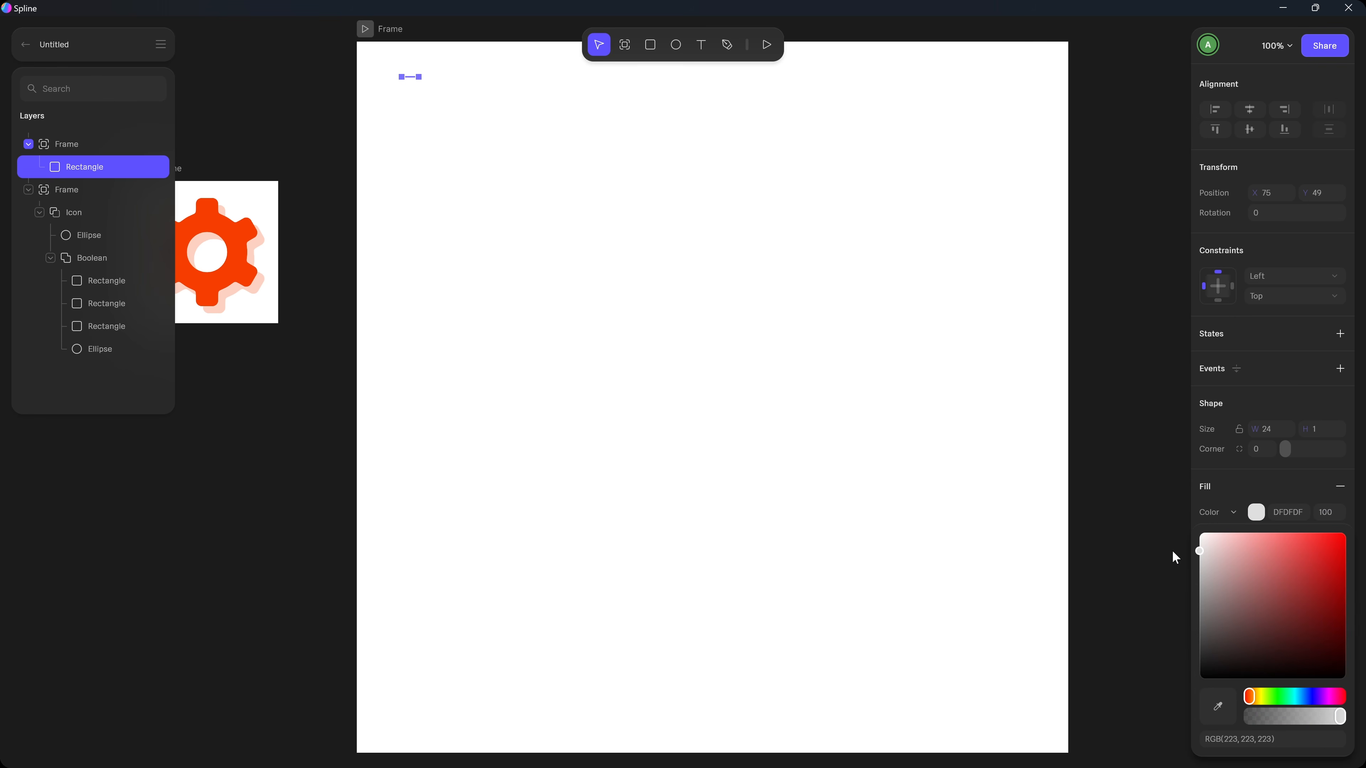
pyautogui.click(1160, 419)
pyautogui.click(1162, 428)
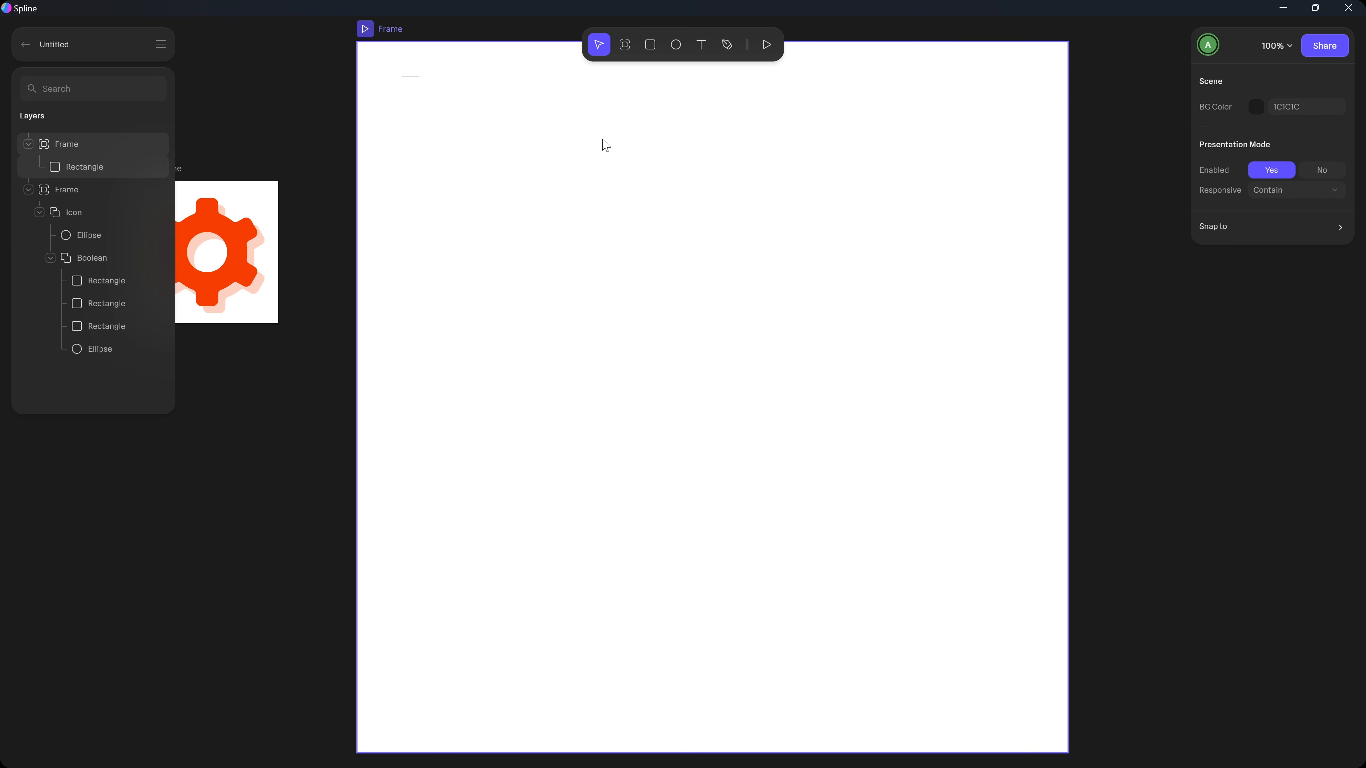
# Set the thin rectangle's fill to gray D1D1D1.
pyautogui.click(81, 171)
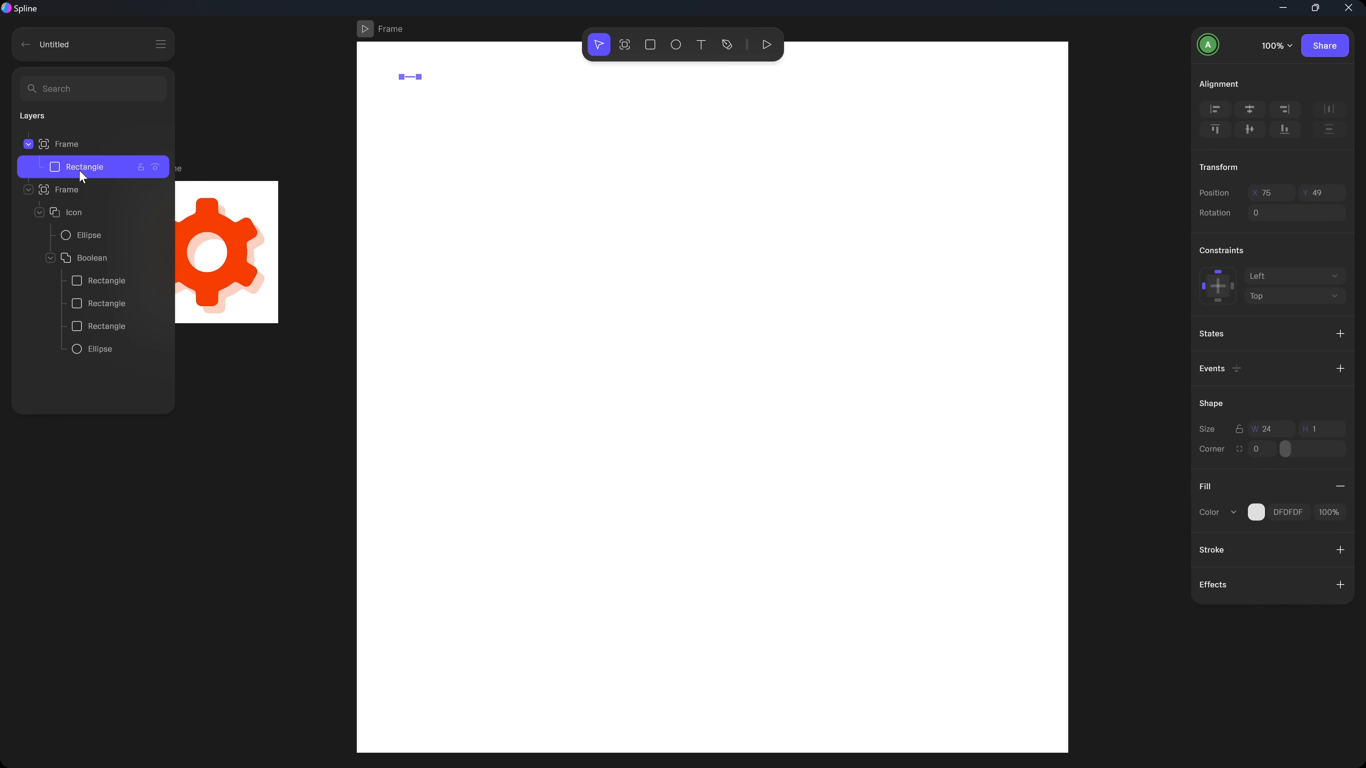
pyautogui.click(1257, 510)
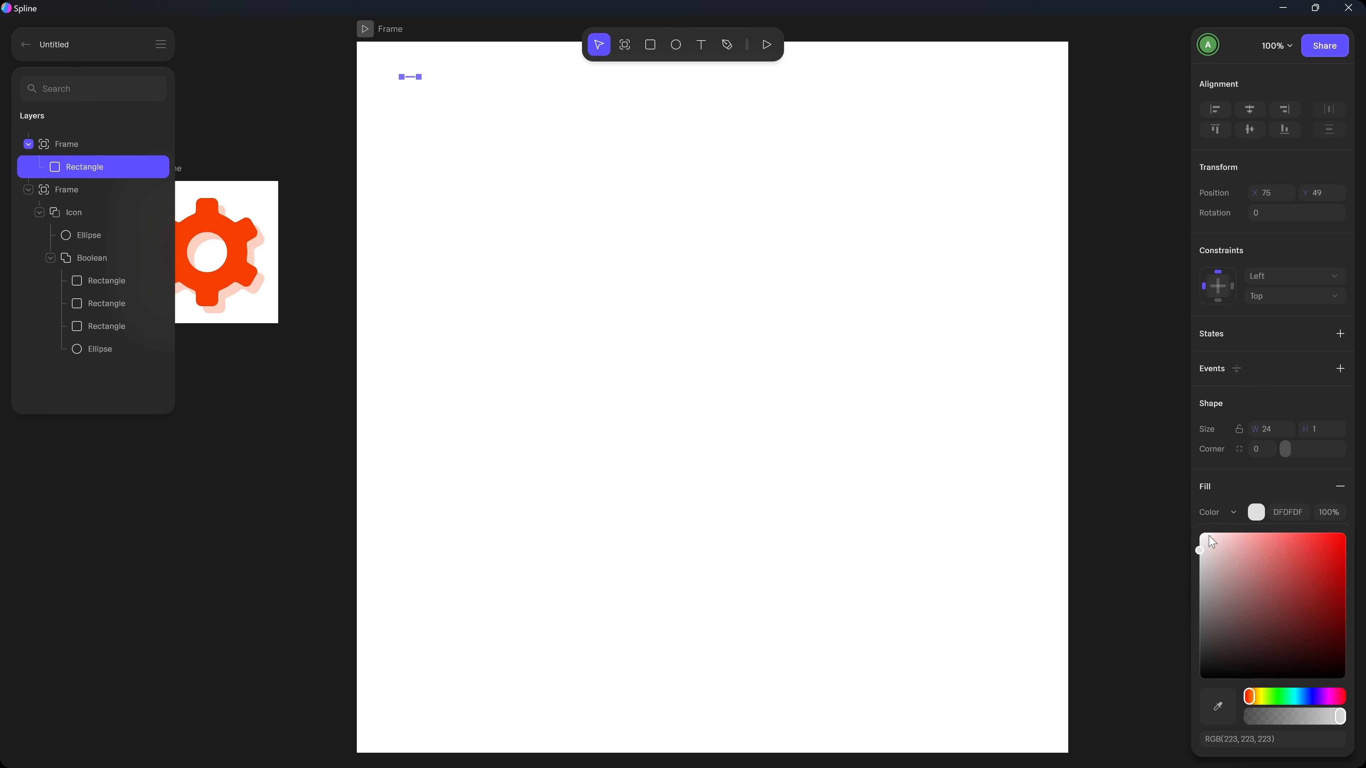
pyautogui.moveTo(1203, 554); pyautogui.dragTo(1192, 561)
pyautogui.click(1159, 371)
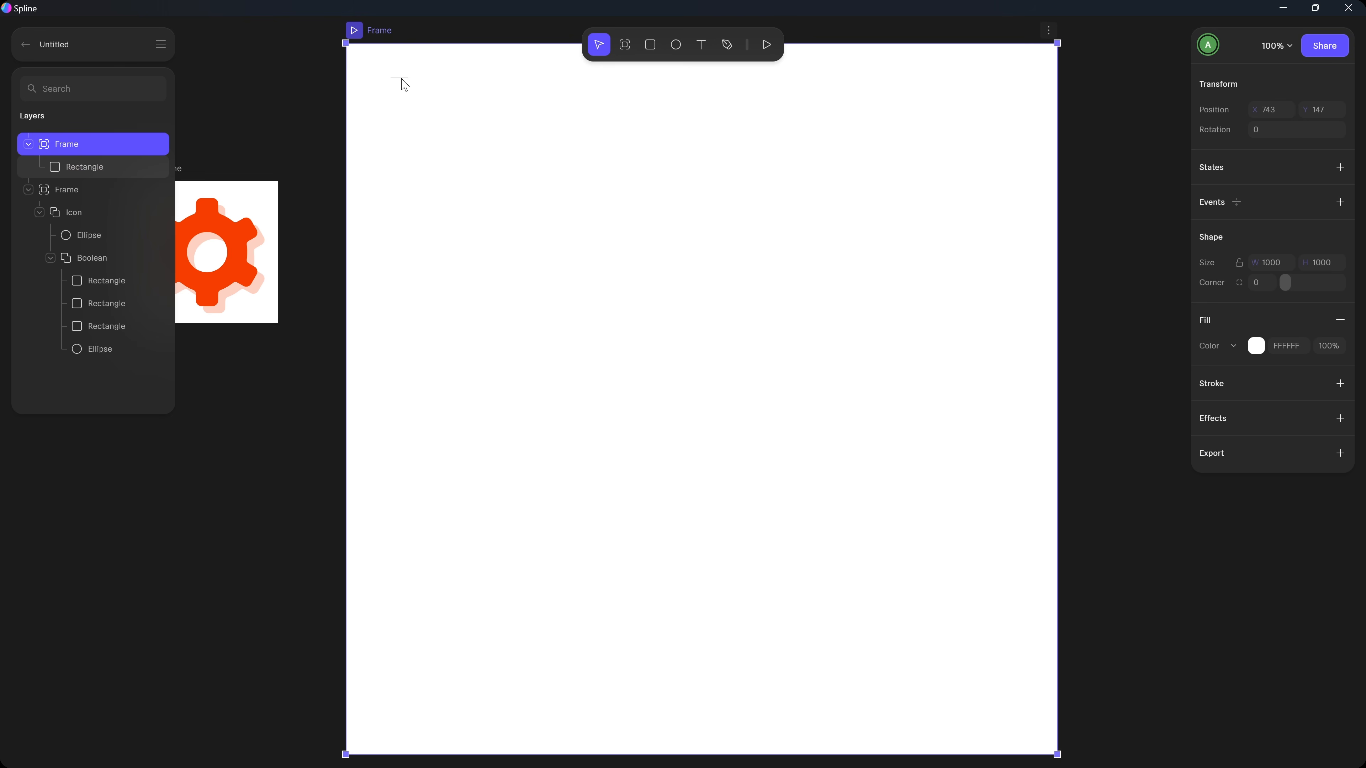
# Add a Look At event to the thin rectangle with the Cursor target, direction Y, and View Reset set to No Reset.
pyautogui.click(403, 79)
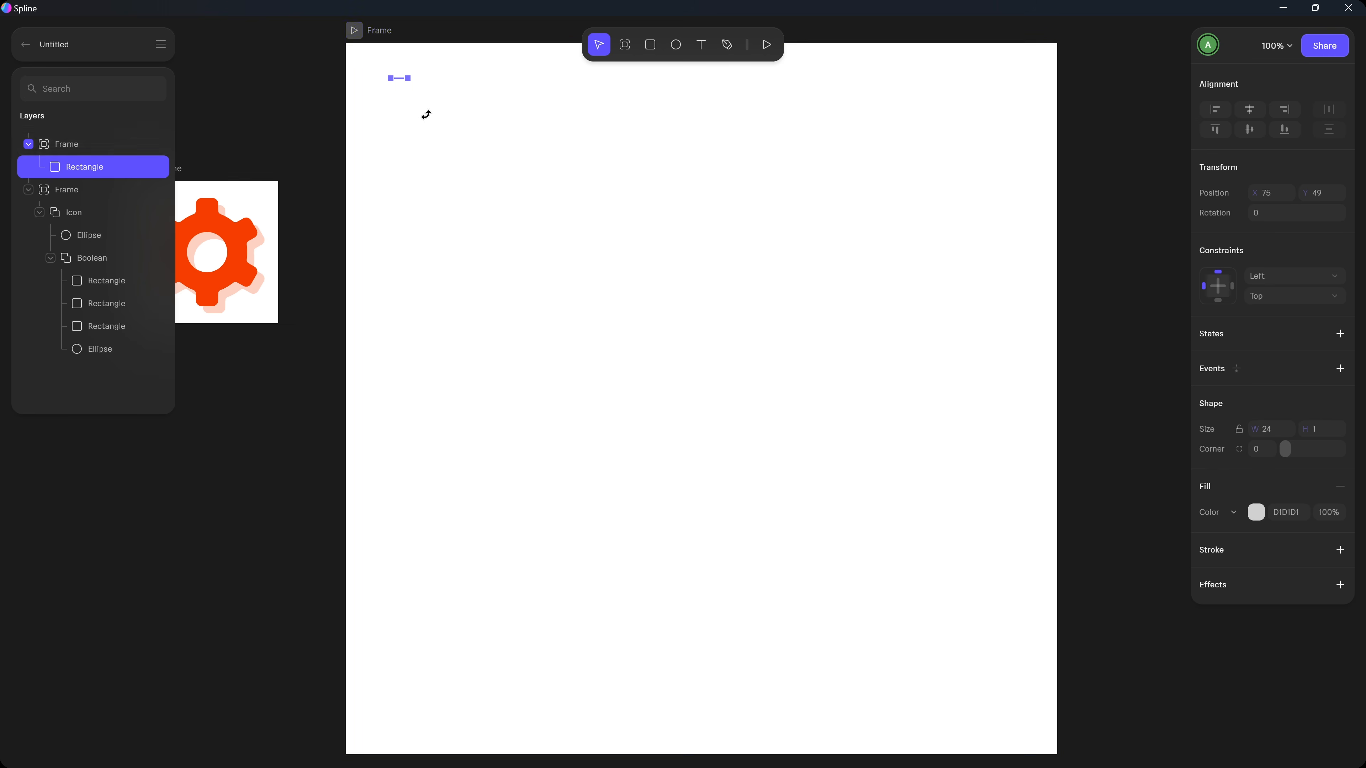
pyautogui.click(1339, 370)
pyautogui.click(1094, 143)
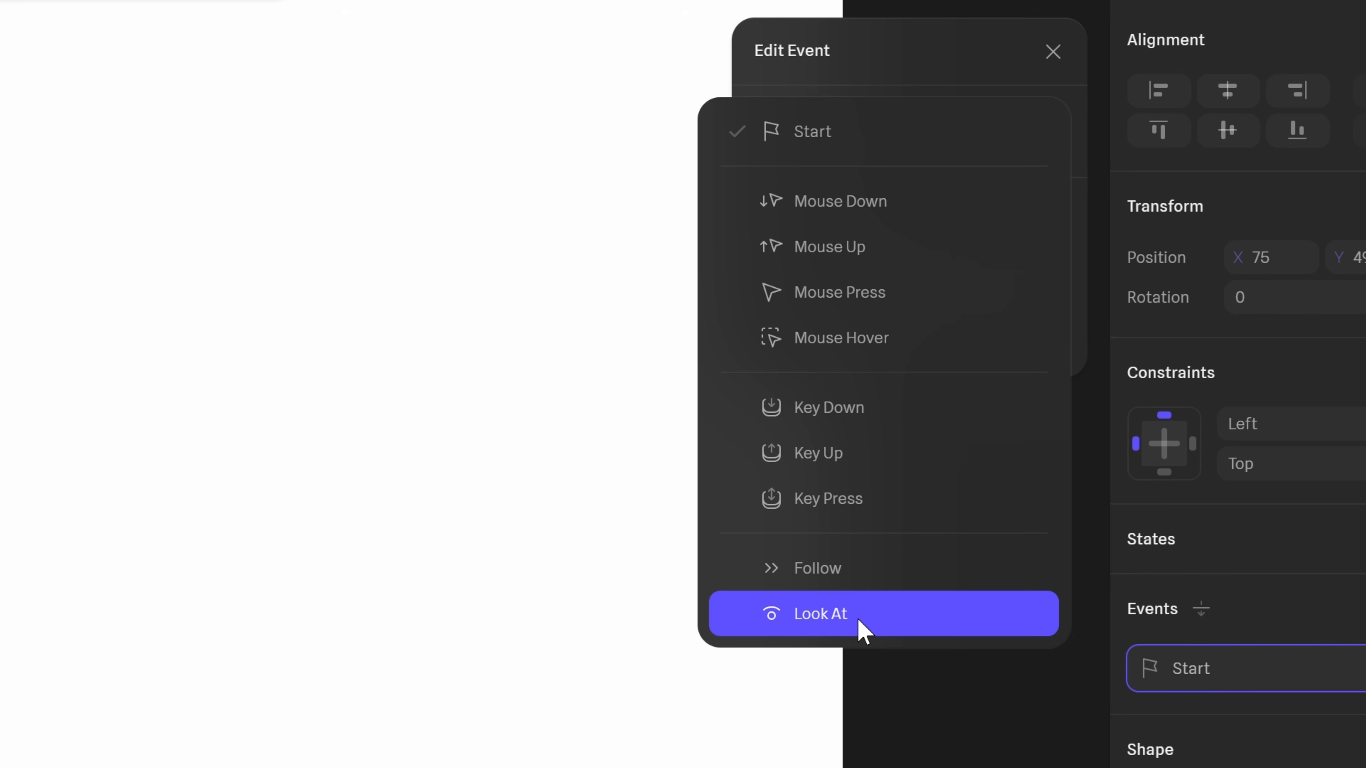
pyautogui.click(859, 620)
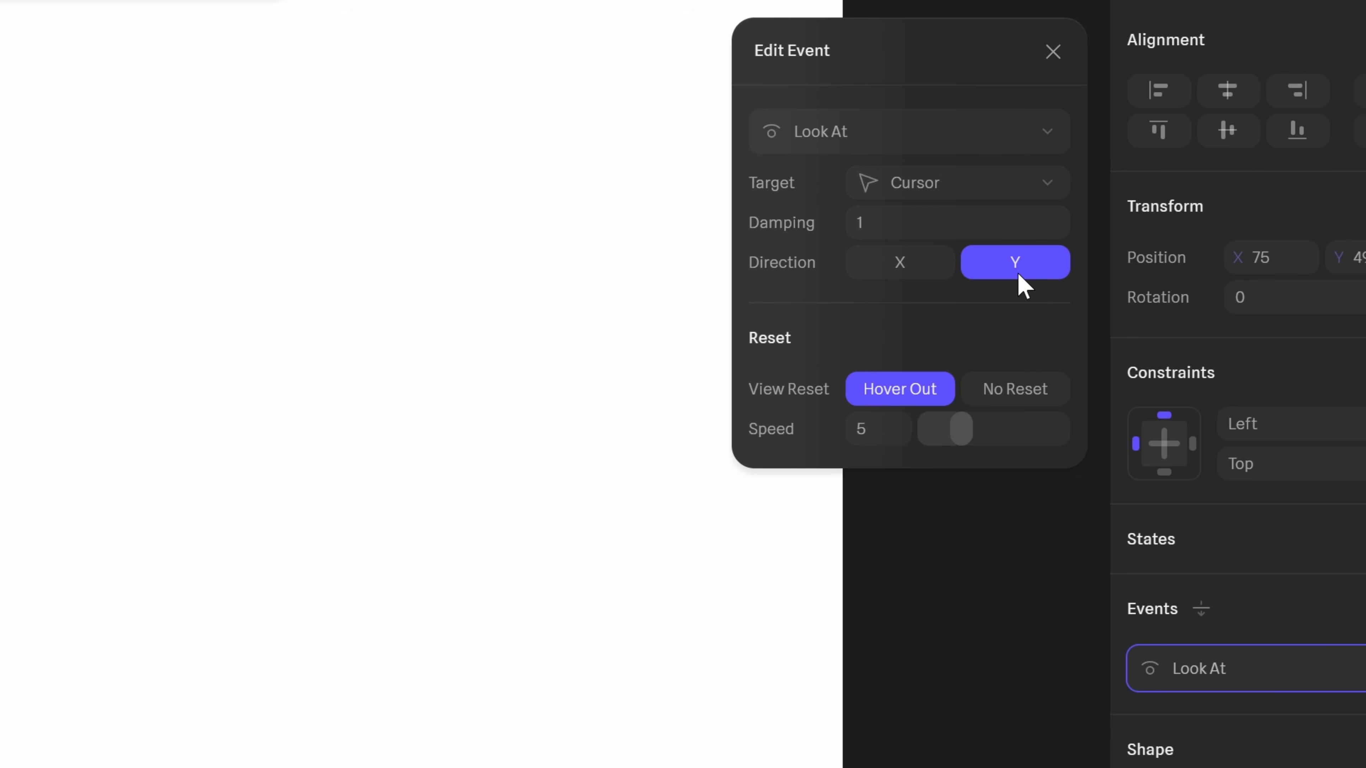
pyautogui.click(1017, 400)
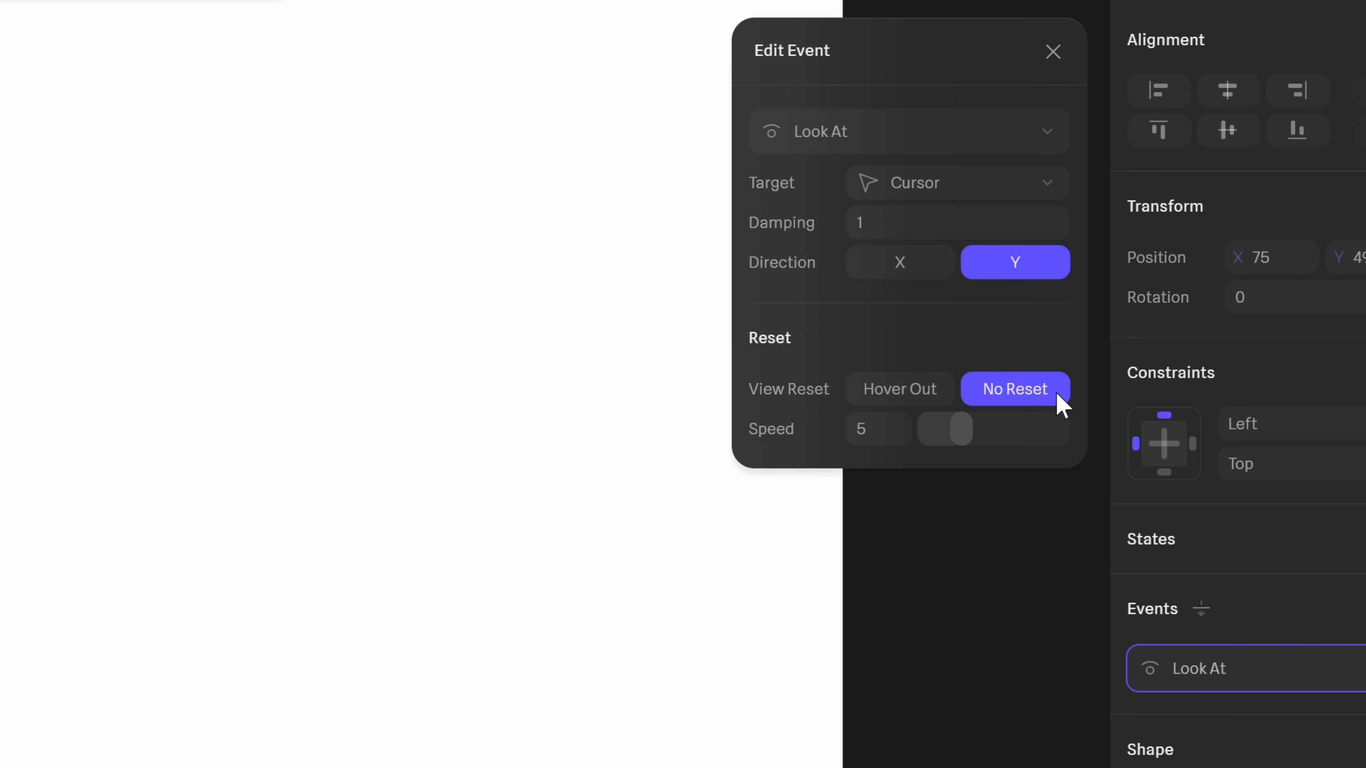
pyautogui.click(1060, 52)
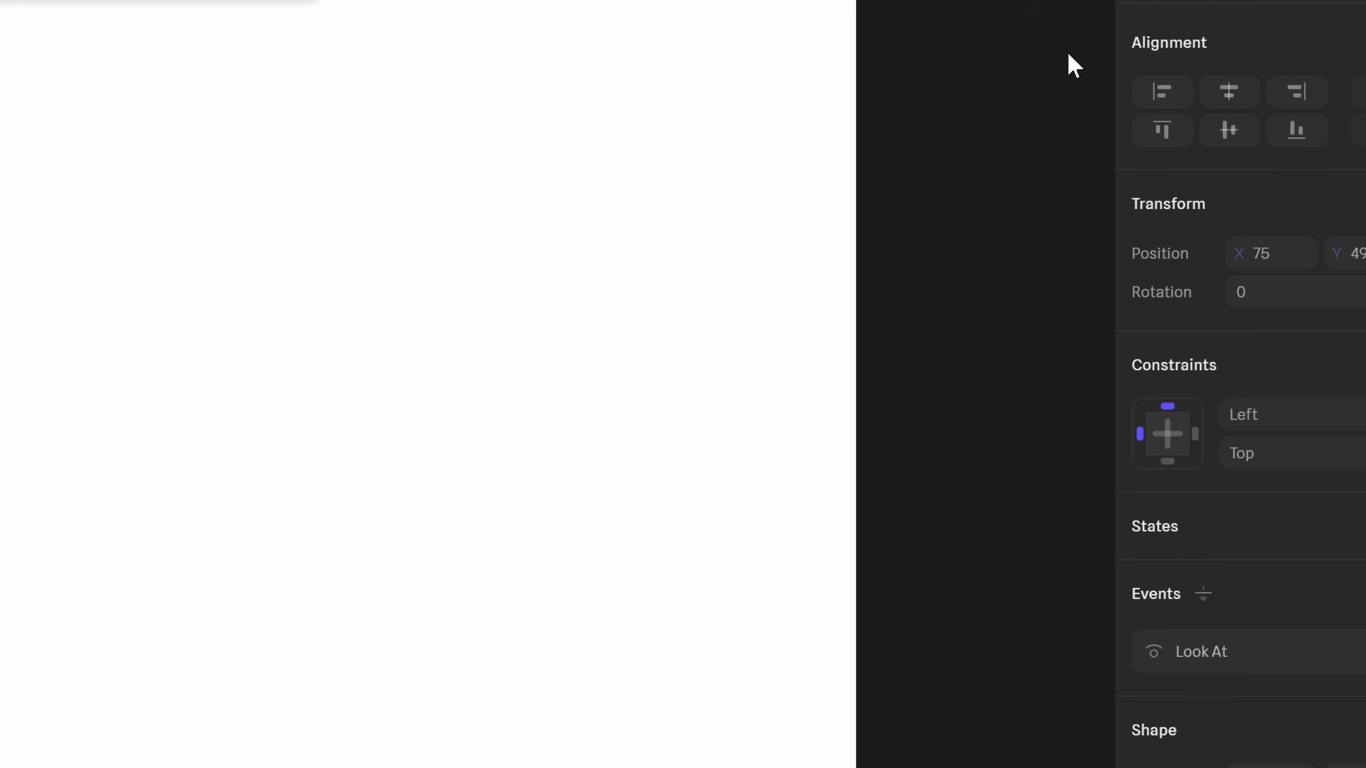
# Play the new frame to test the rectangle's cursor-following rotation, and stop playback.
pyautogui.click(326, 52)
pyautogui.click(350, 32)
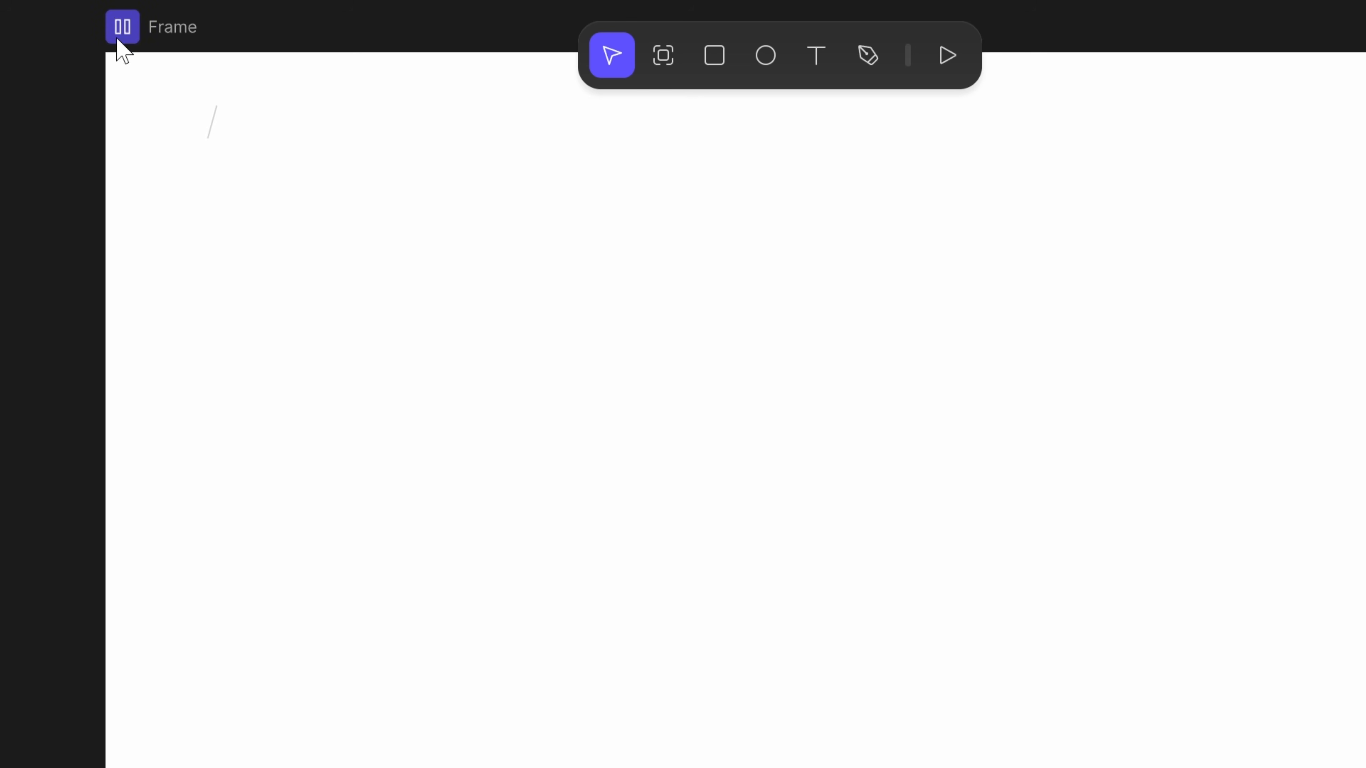
pyautogui.click(122, 27)
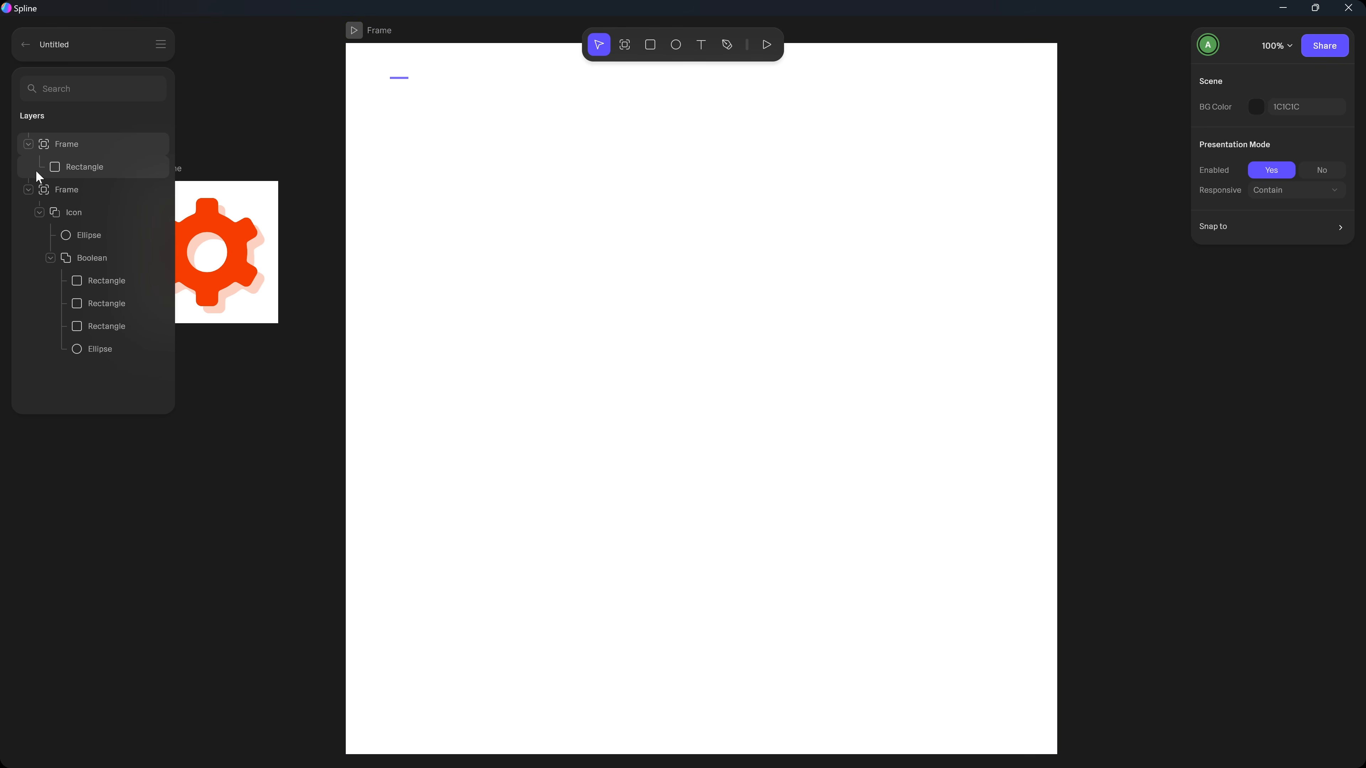
# Duplicate the thin rectangle down to Y 149 and duplicate that pair below it, forming a column of four lines spaced 100 apart.
pyautogui.click(78, 168)
pyautogui.hotkey('ctrl', 'd')
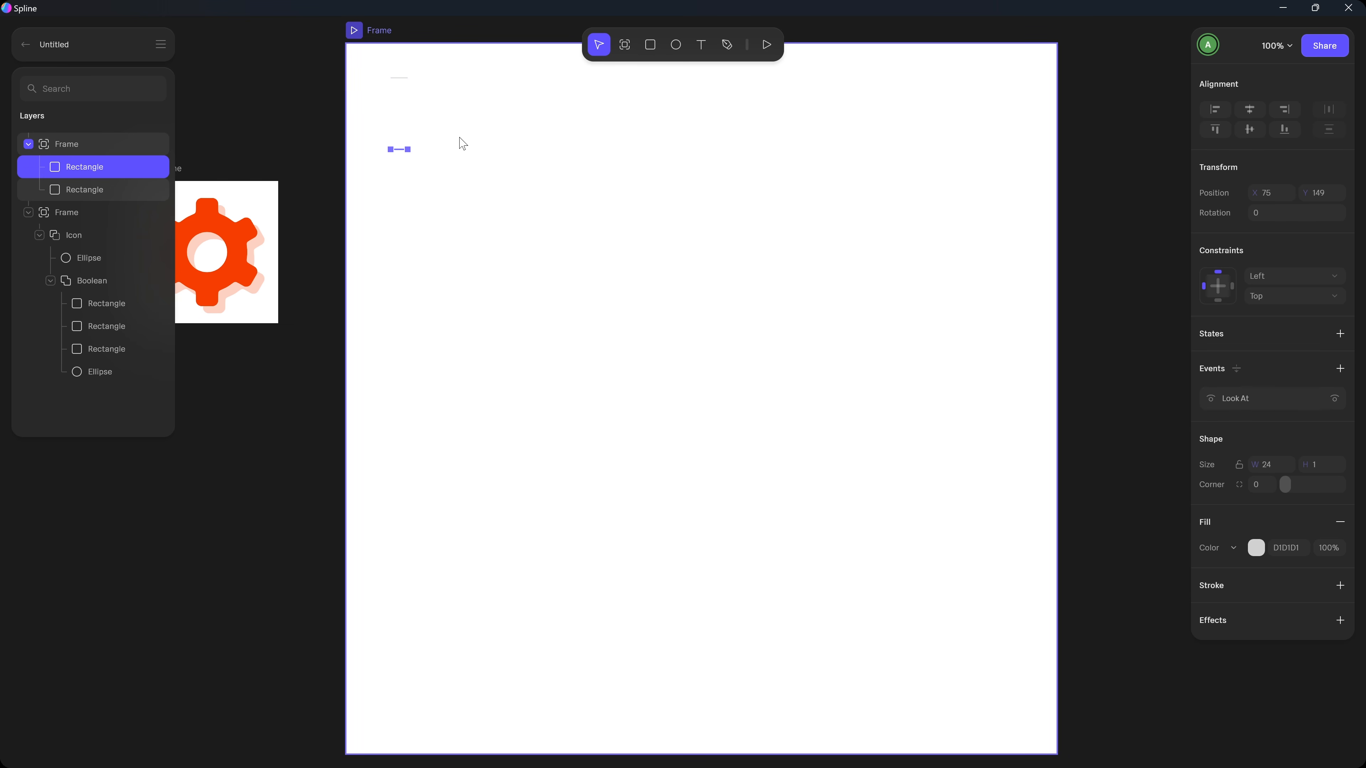
pyautogui.keyDown('shift'); pyautogui.click(93, 189); pyautogui.keyUp('shift')
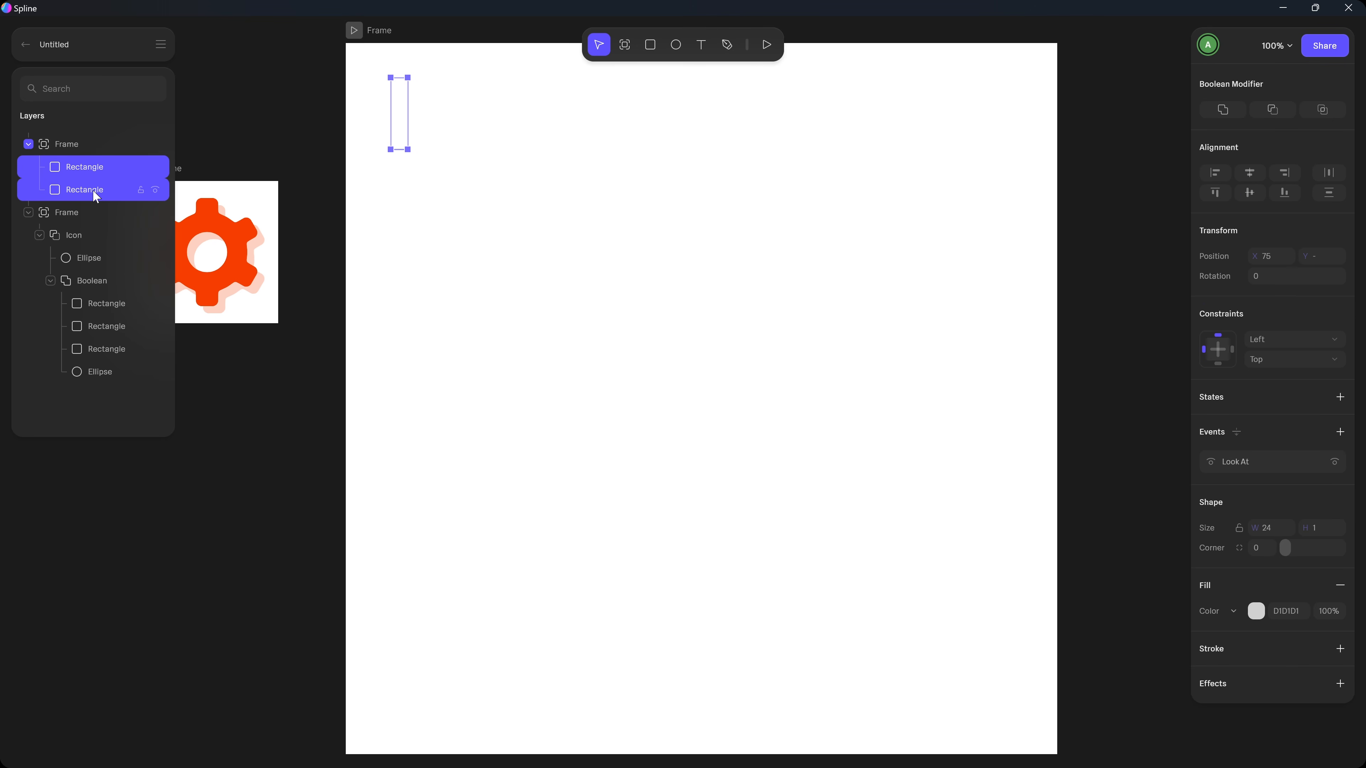
pyautogui.hotkey('ctrl', 'd')
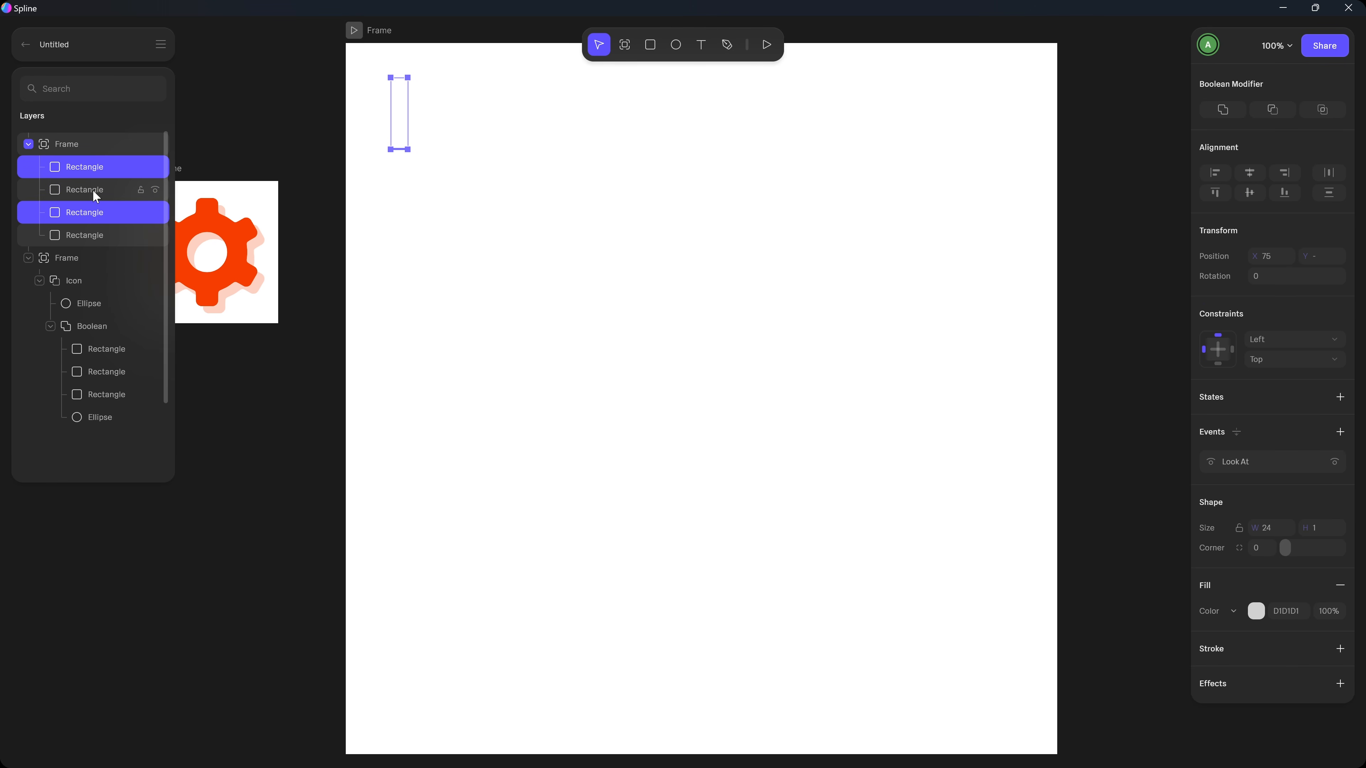
pyautogui.hotkey('shift', 'Down')
pyautogui.hotkey('shift', 'Down')
pyautogui.hotkey('shift', 'Down')
pyautogui.hotkey('shift', 'Down')
pyautogui.hotkey('shift', 'Down')
pyautogui.hotkey('shift', 'Down')
pyautogui.hotkey('shift', 'Down')
pyautogui.hotkey('shift', 'Down')
pyautogui.hotkey('shift', 'Down')
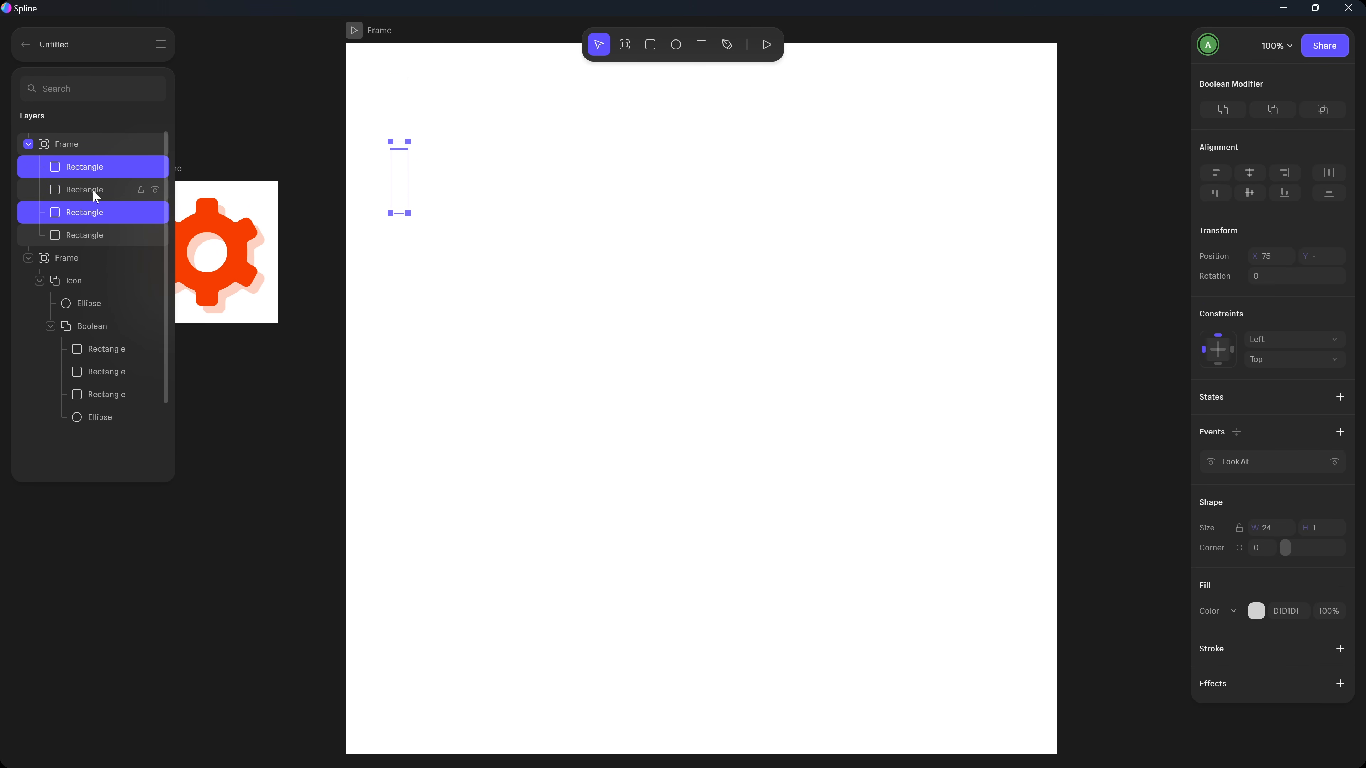
pyautogui.hotkey('shift', 'Down')
pyautogui.hotkey('shift', 'Down')
pyautogui.hotkey('shift', 'Down')
pyautogui.hotkey('shift', 'Down')
pyautogui.hotkey('shift', 'Down')
pyautogui.hotkey('shift', 'Down')
pyautogui.hotkey('shift', 'Down')
pyautogui.hotkey('shift', 'Down')
pyautogui.hotkey('shift', 'Down')
pyautogui.hotkey('shift', 'Down')
pyautogui.hotkey('shift', 'Down')
pyautogui.click(310, 110)
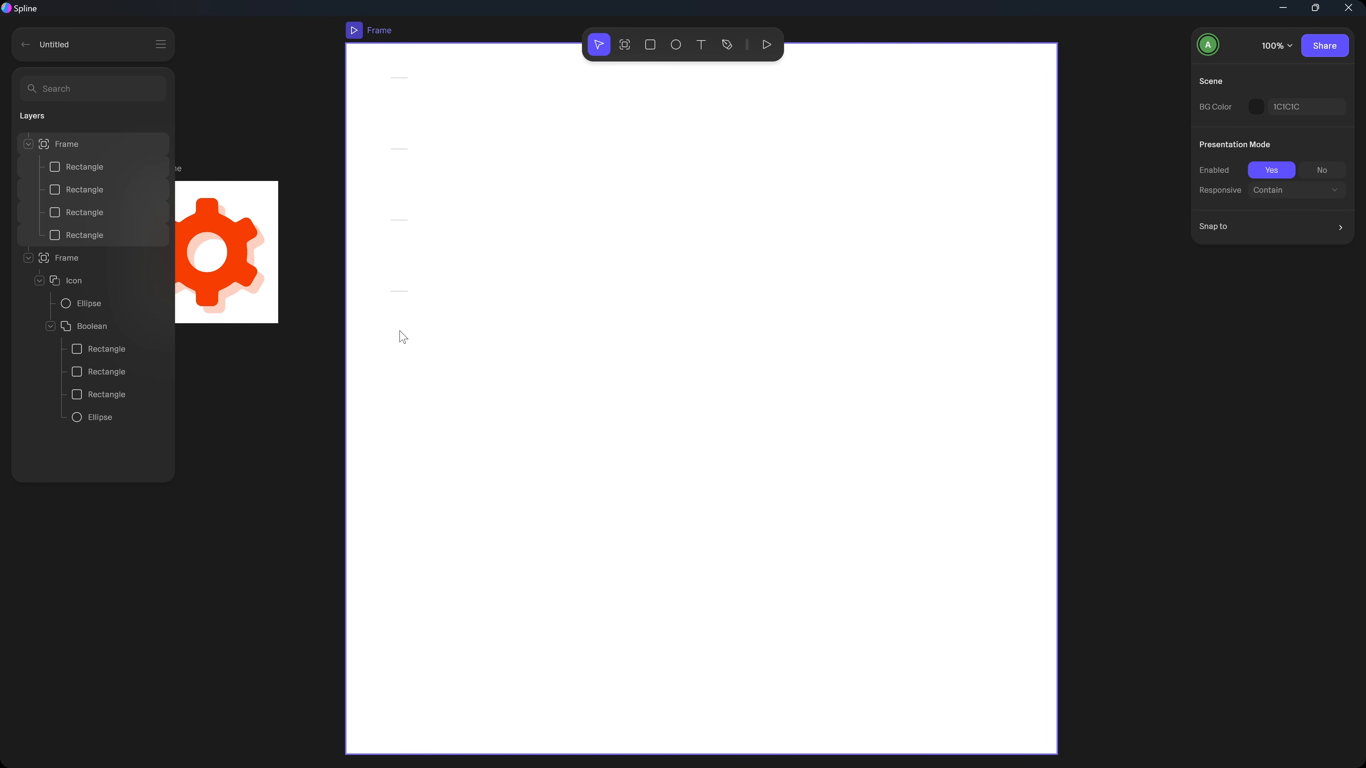
# Duplicate the column's four lines and shift the copies down to form eight evenly spaced lines.
pyautogui.click(78, 170)
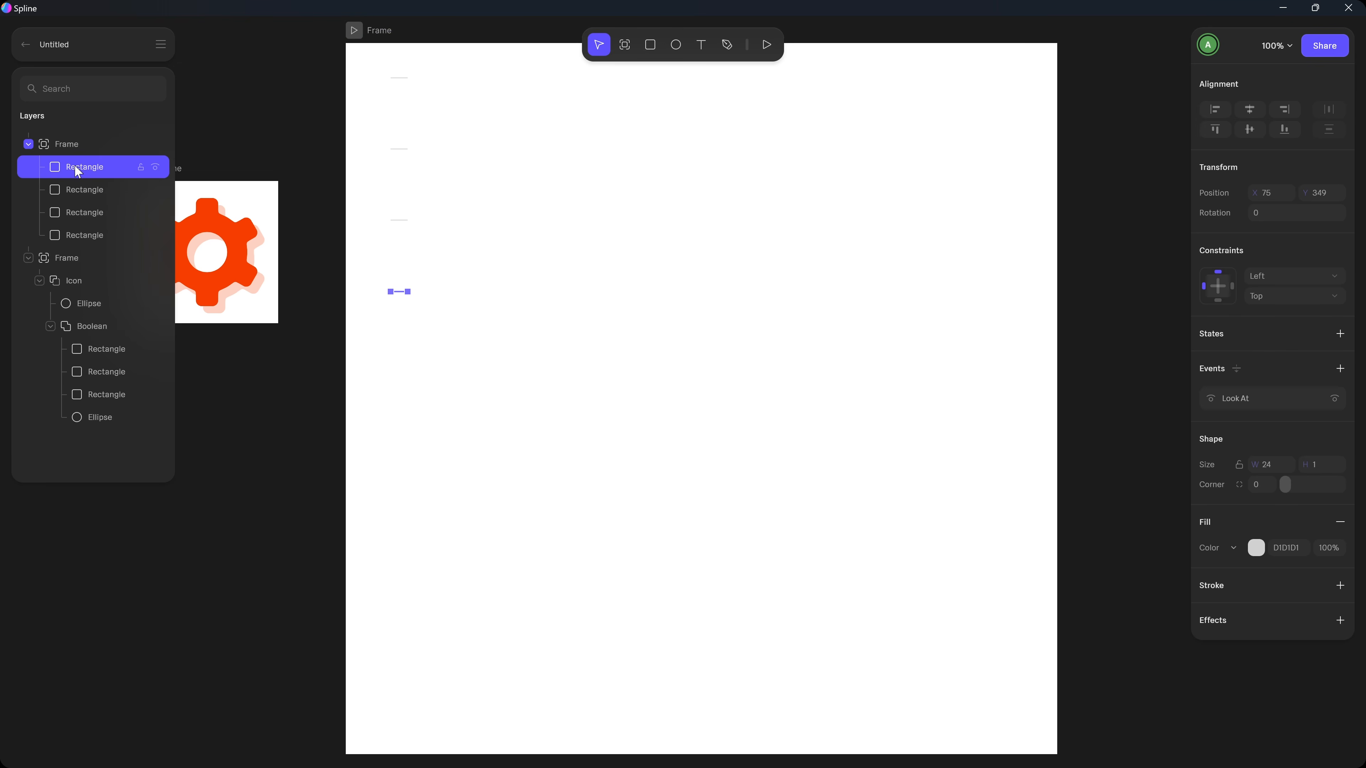
pyautogui.keyDown('shift'); pyautogui.click(90, 228); pyautogui.keyUp('shift')
pyautogui.hotkey('ctrl', 'd')
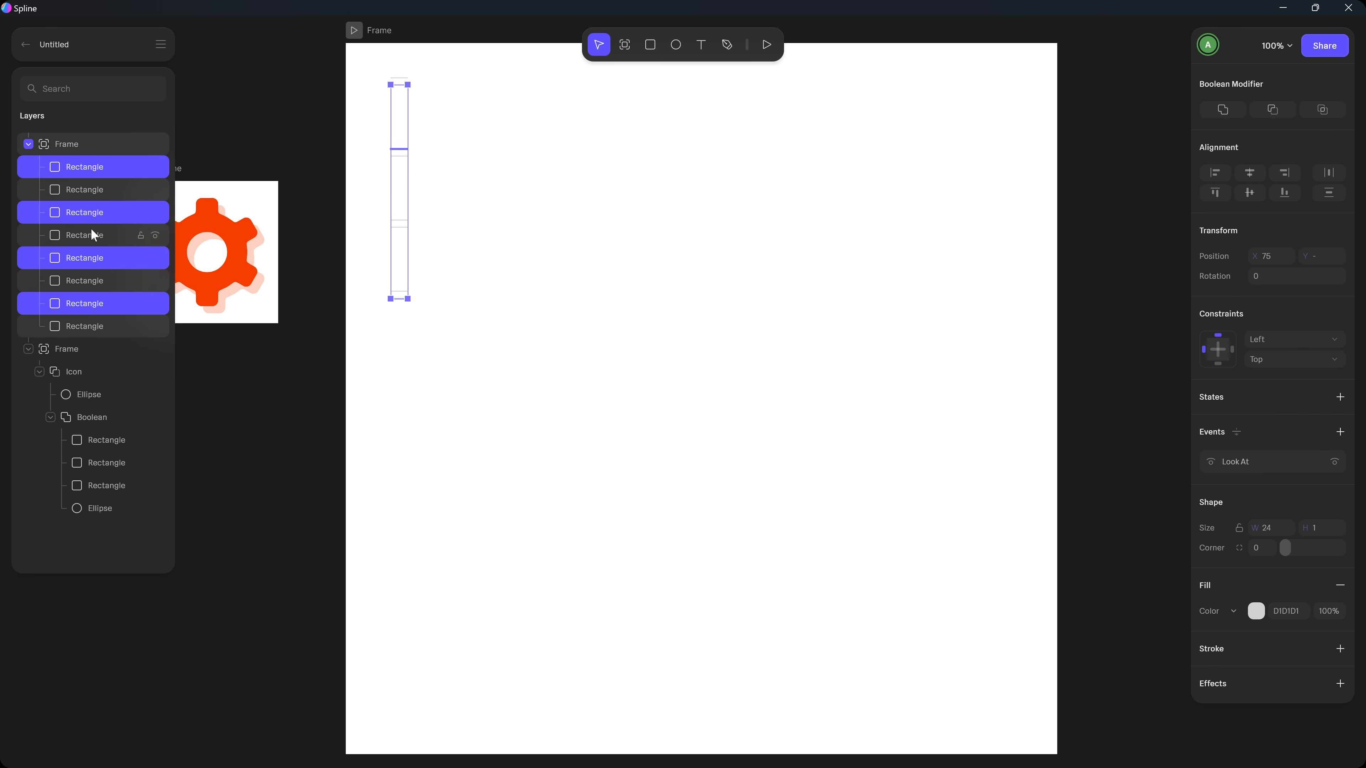
pyautogui.hotkey('shift', 'Down')
pyautogui.hotkey('shift', 'Down')
pyautogui.hotkey('shift', 'Down')
pyautogui.hotkey('shift', 'Down')
pyautogui.hotkey('shift', 'Down')
pyautogui.hotkey('shift', 'Down')
pyautogui.hotkey('shift', 'Down')
pyautogui.hotkey('shift', 'Down')
pyautogui.hotkey('shift', 'Down')
pyautogui.hotkey('shift', 'Down')
pyautogui.hotkey('shift', 'Down')
pyautogui.hotkey('shift', 'Down')
pyautogui.hotkey('shift', 'Down')
pyautogui.hotkey('shift', 'Down')
pyautogui.hotkey('shift', 'Down')
pyautogui.hotkey('shift', 'Down')
pyautogui.hotkey('shift', 'Down')
pyautogui.hotkey('shift', 'Down')
pyautogui.hotkey('shift', 'Down')
pyautogui.hotkey('shift', 'Down')
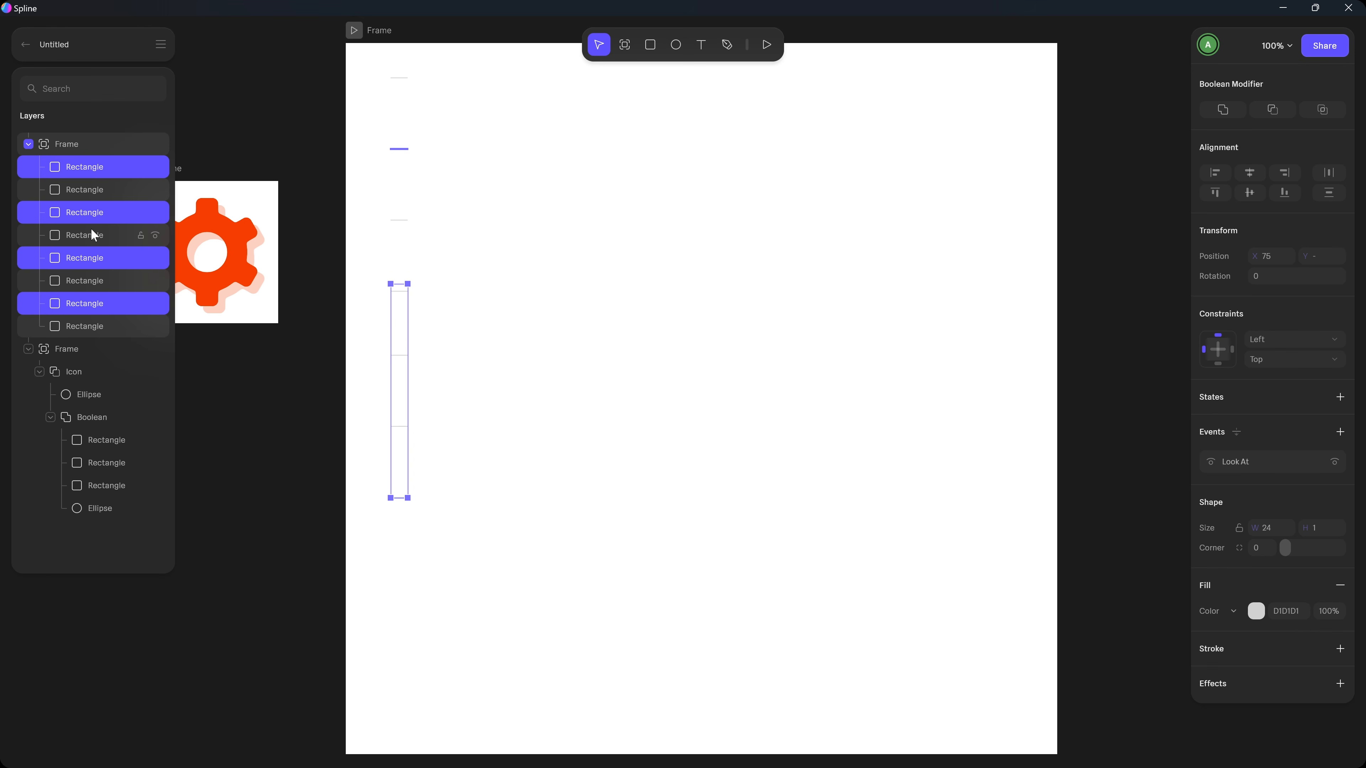
pyautogui.hotkey('shift', 'Down')
pyautogui.hotkey('shift', 'Down')
pyautogui.hotkey('shift', 'Down')
pyautogui.hotkey('shift', 'Down')
pyautogui.hotkey('shift', 'Down')
pyautogui.hotkey('shift', 'Down')
pyautogui.hotkey('shift', 'Down')
pyautogui.hotkey('shift', 'Down')
pyautogui.hotkey('shift', 'Down')
pyautogui.hotkey('shift', 'Down')
pyautogui.hotkey('shift', 'Down')
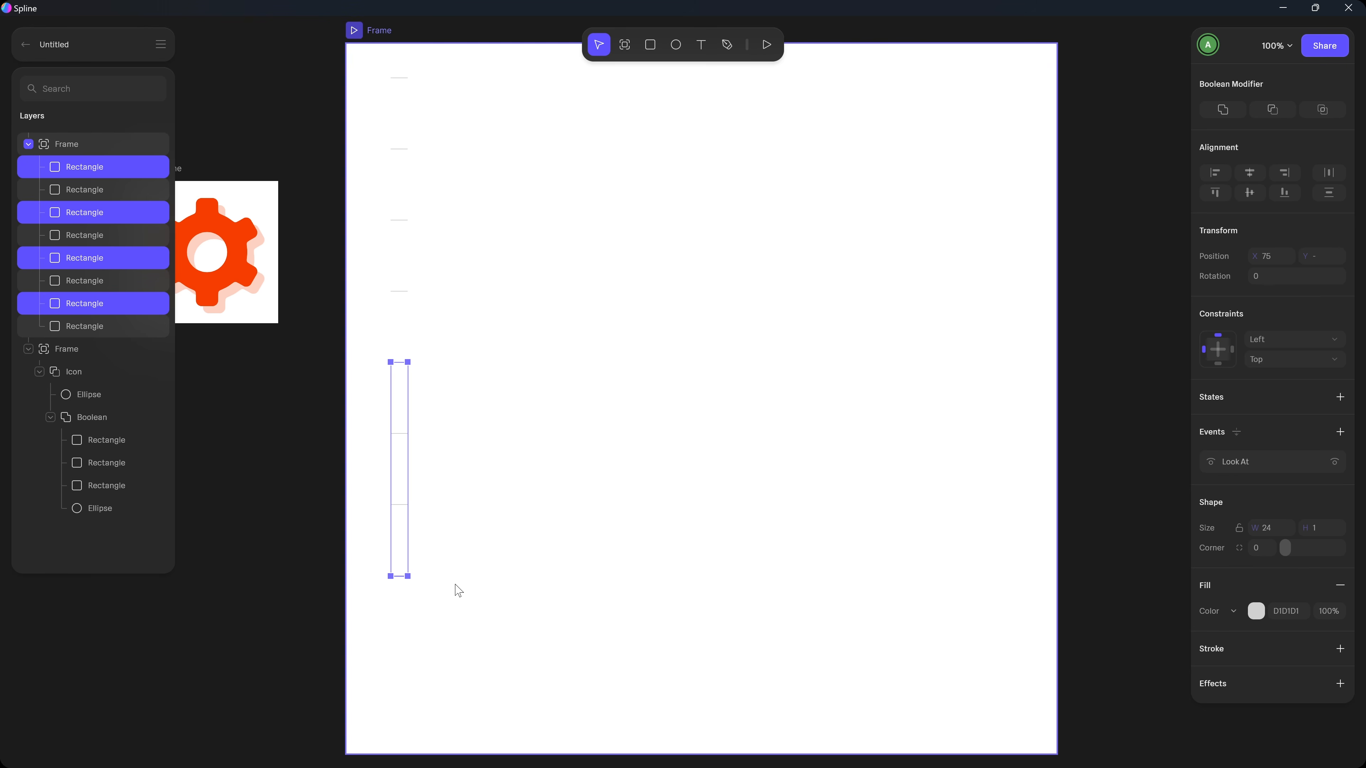
pyautogui.click(317, 465)
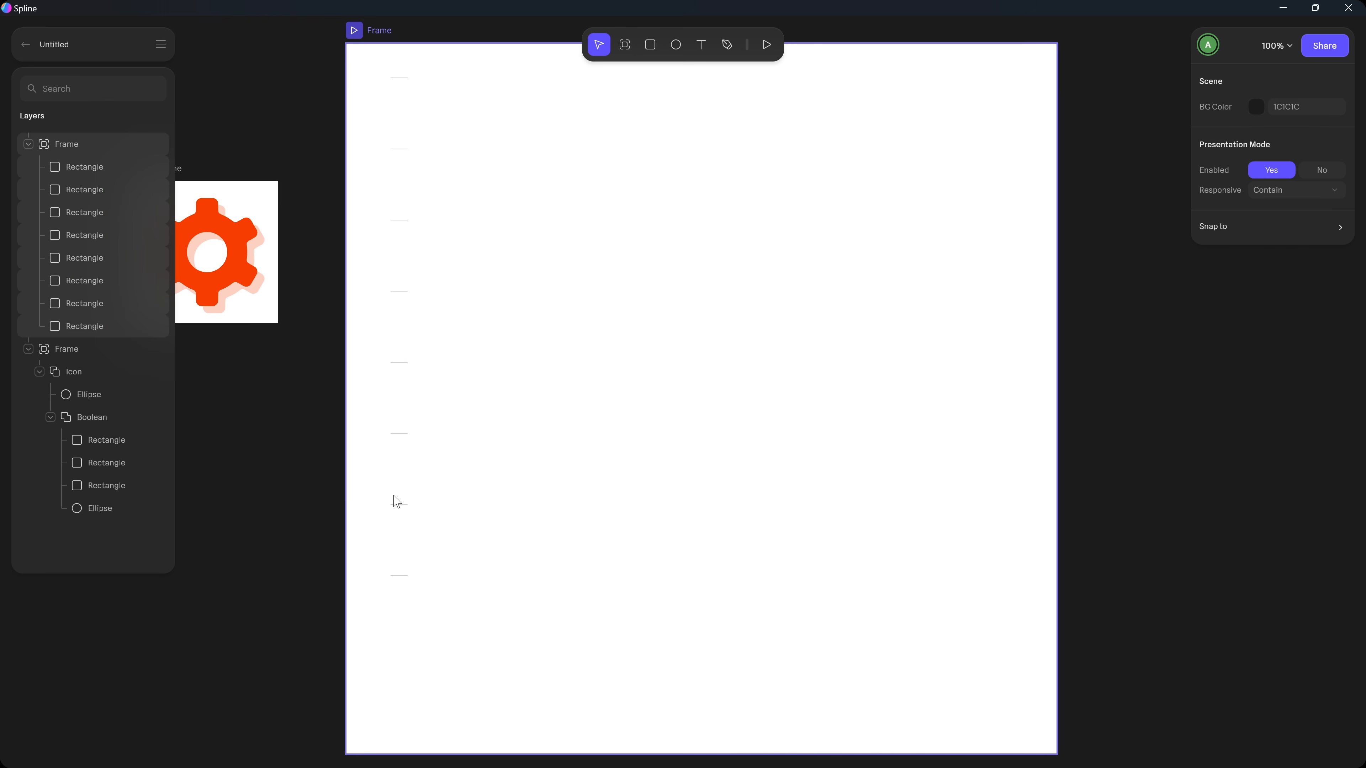
# Duplicate two neighbouring lines and place the copies beneath the column, extending it to ten lines at the same spacing.
pyautogui.click(404, 511)
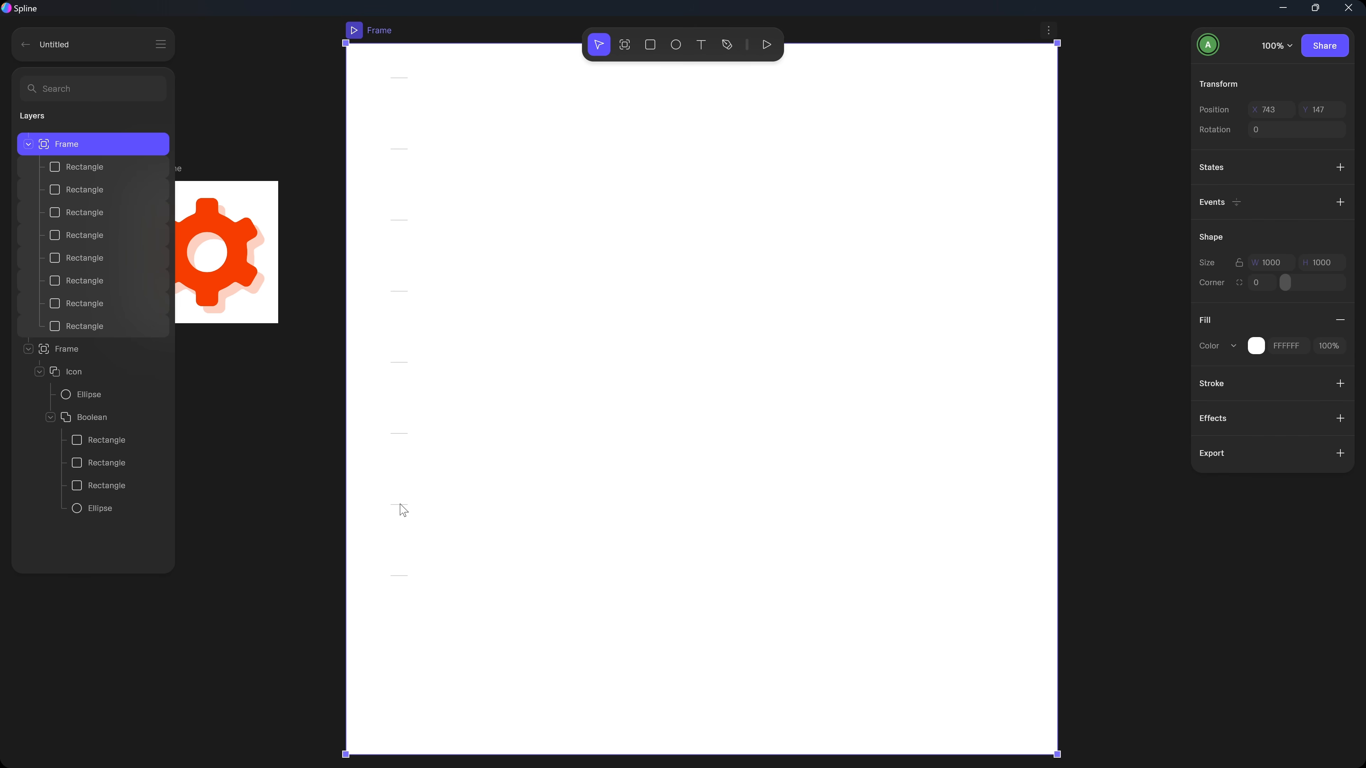
pyautogui.click(398, 506)
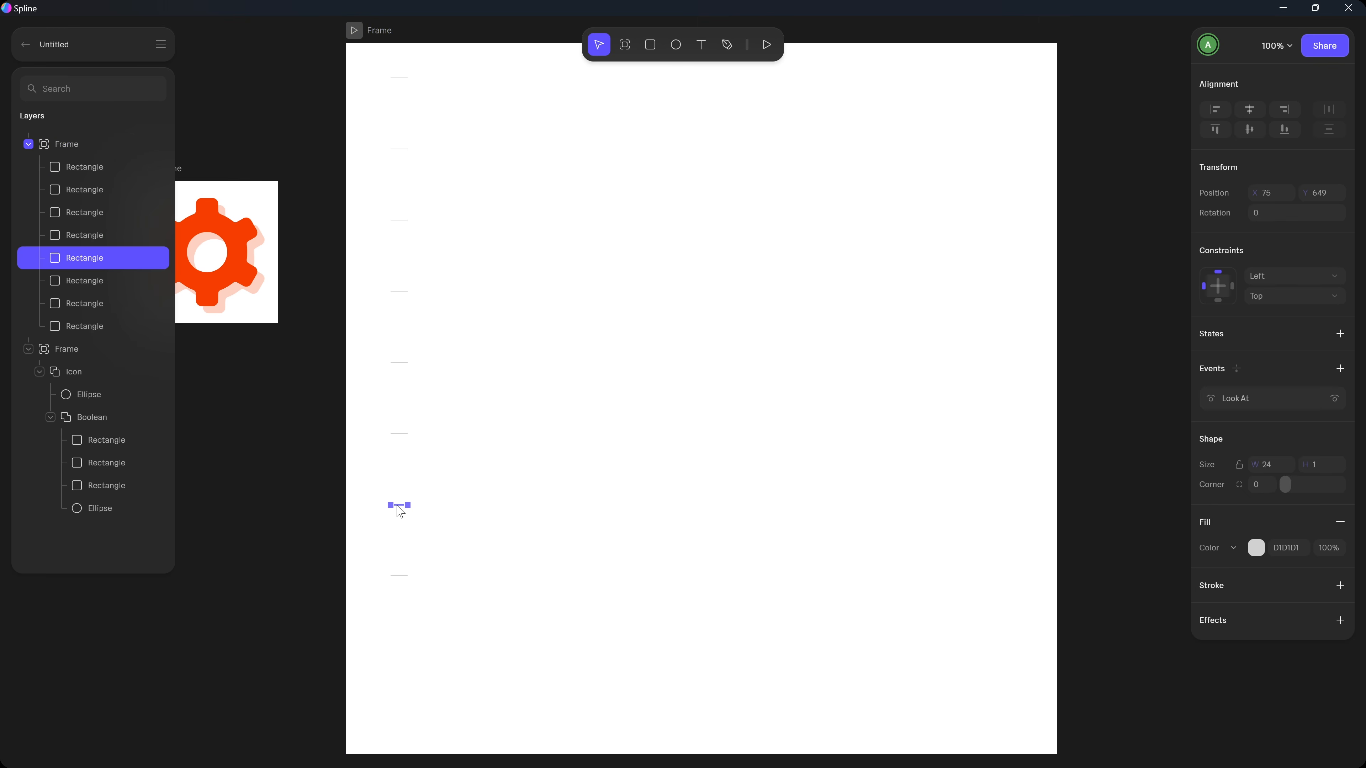
pyautogui.keyDown('shift'); pyautogui.click(399, 576); pyautogui.keyUp('shift')
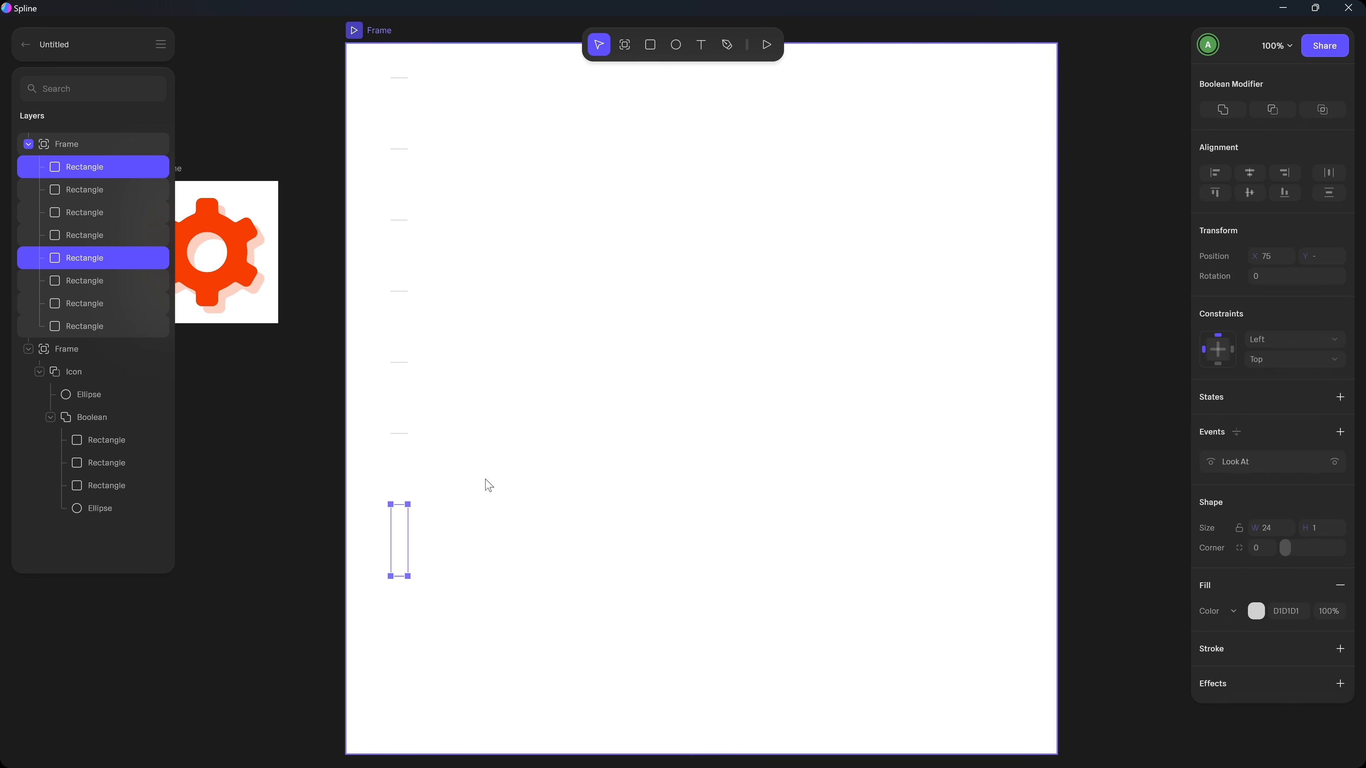
pyautogui.click(401, 434)
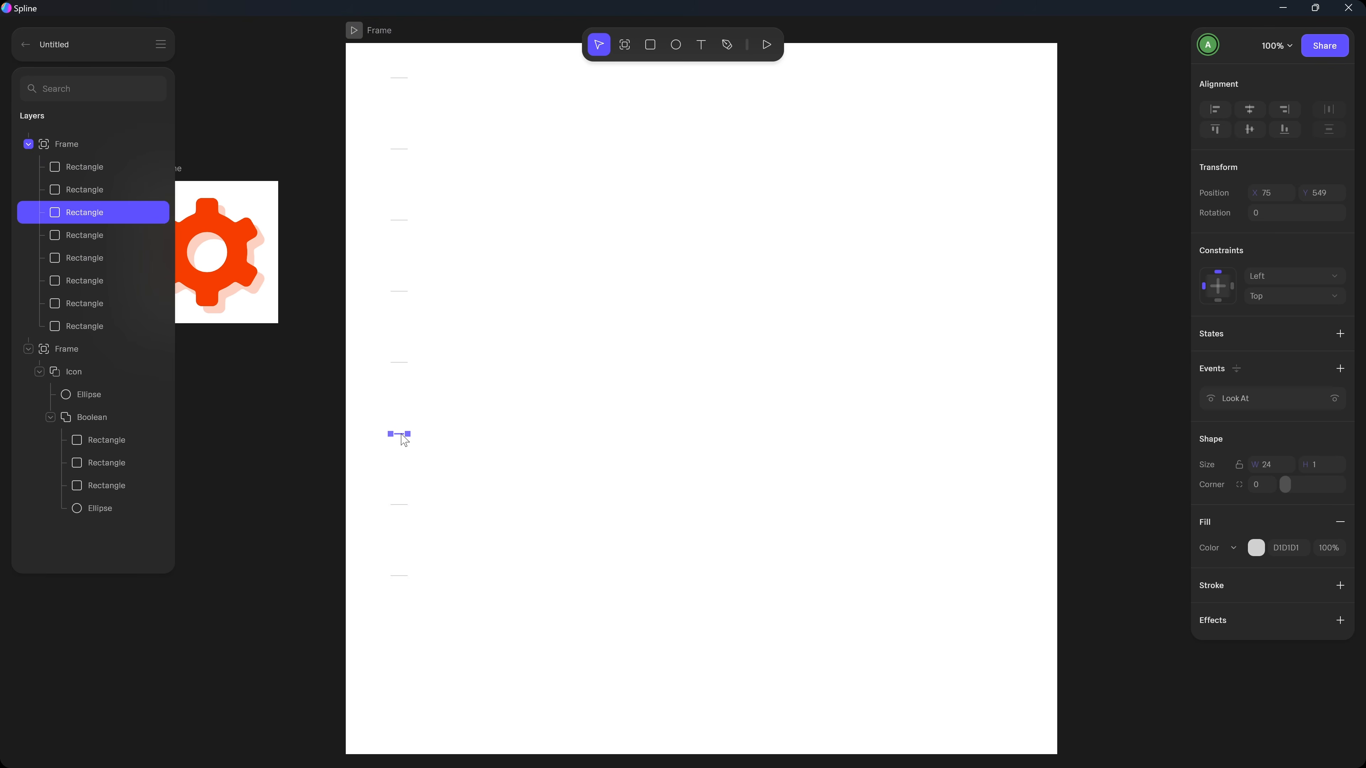
pyautogui.keyDown('shift'); pyautogui.click(401, 506); pyautogui.keyUp('shift')
pyautogui.hotkey('ctrl', 'd')
pyautogui.click(315, 384)
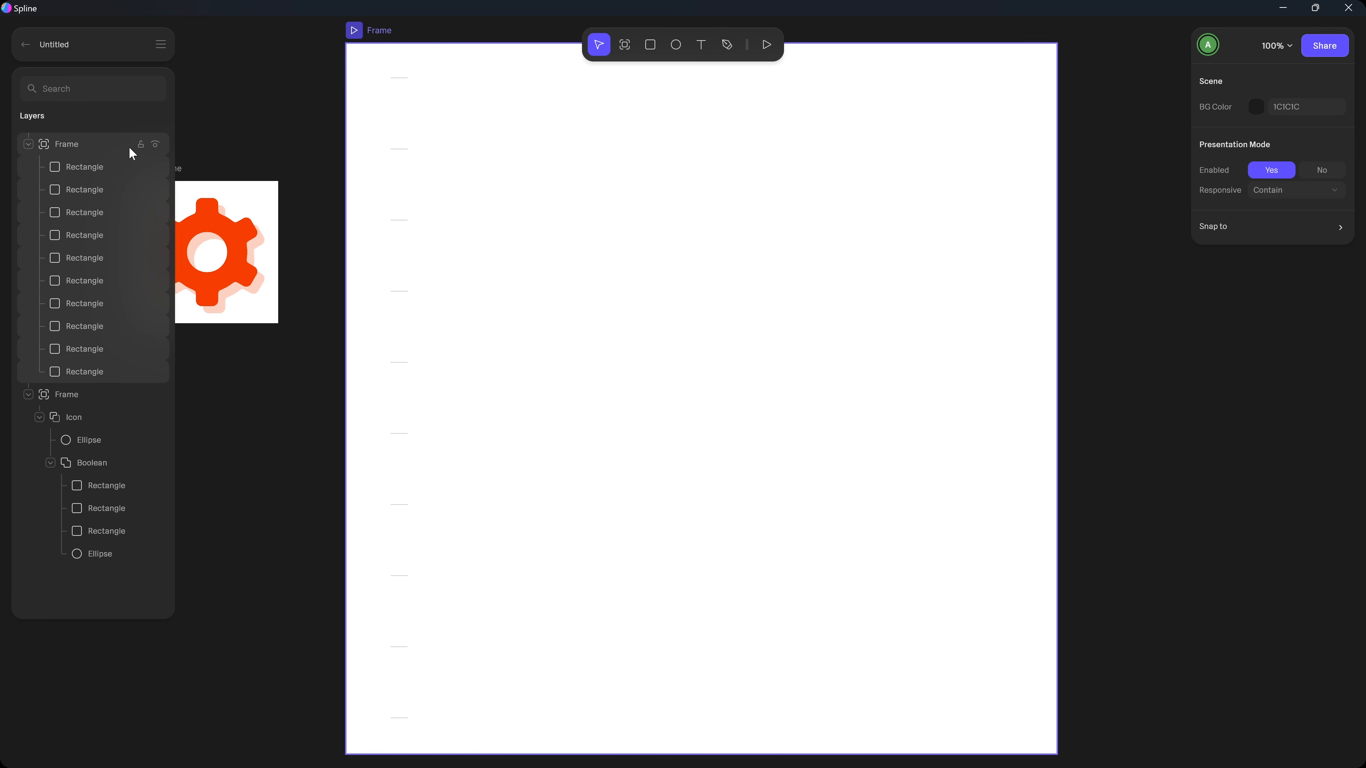
# Group all ten lines of the column and collapse the group in the layer list.
pyautogui.click(99, 164)
pyautogui.keyDown('shift'); pyautogui.click(82, 371); pyautogui.keyUp('shift')
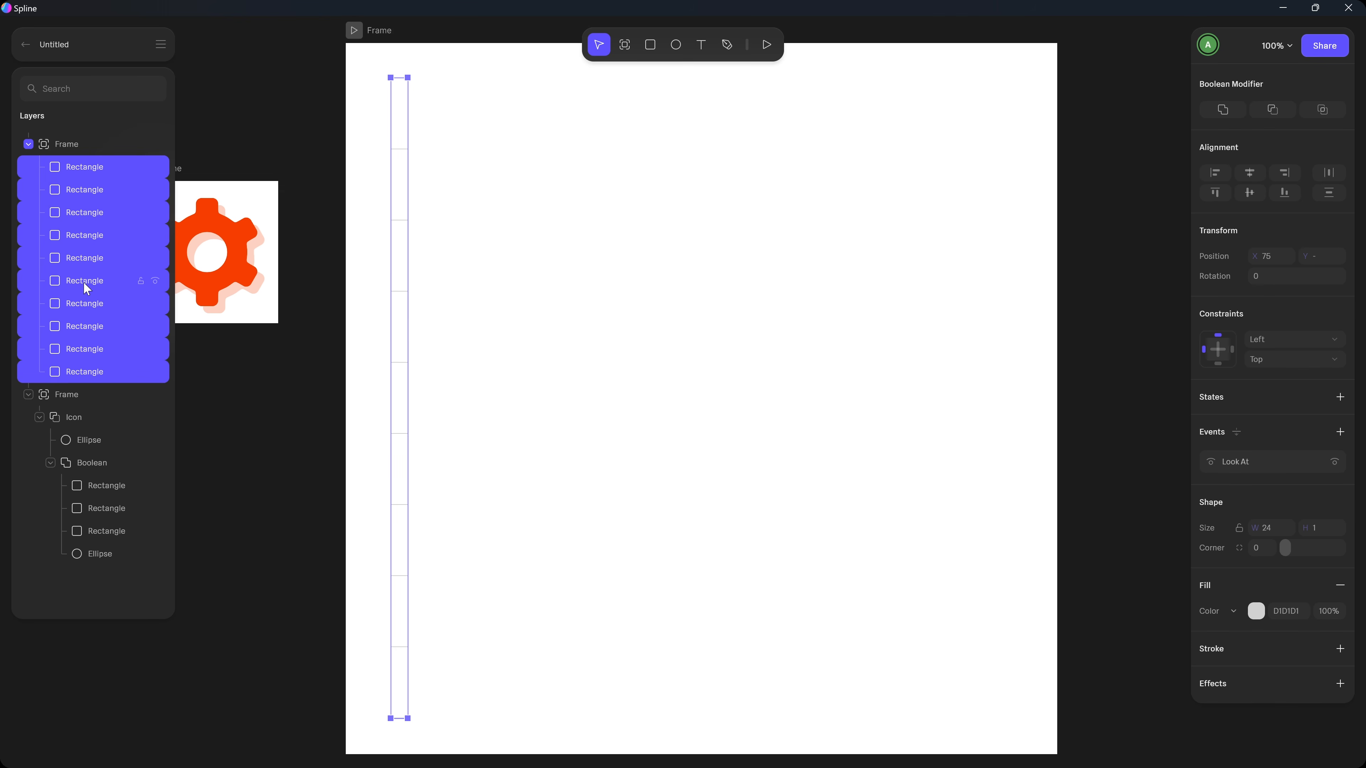
pyautogui.rightClick(78, 203)
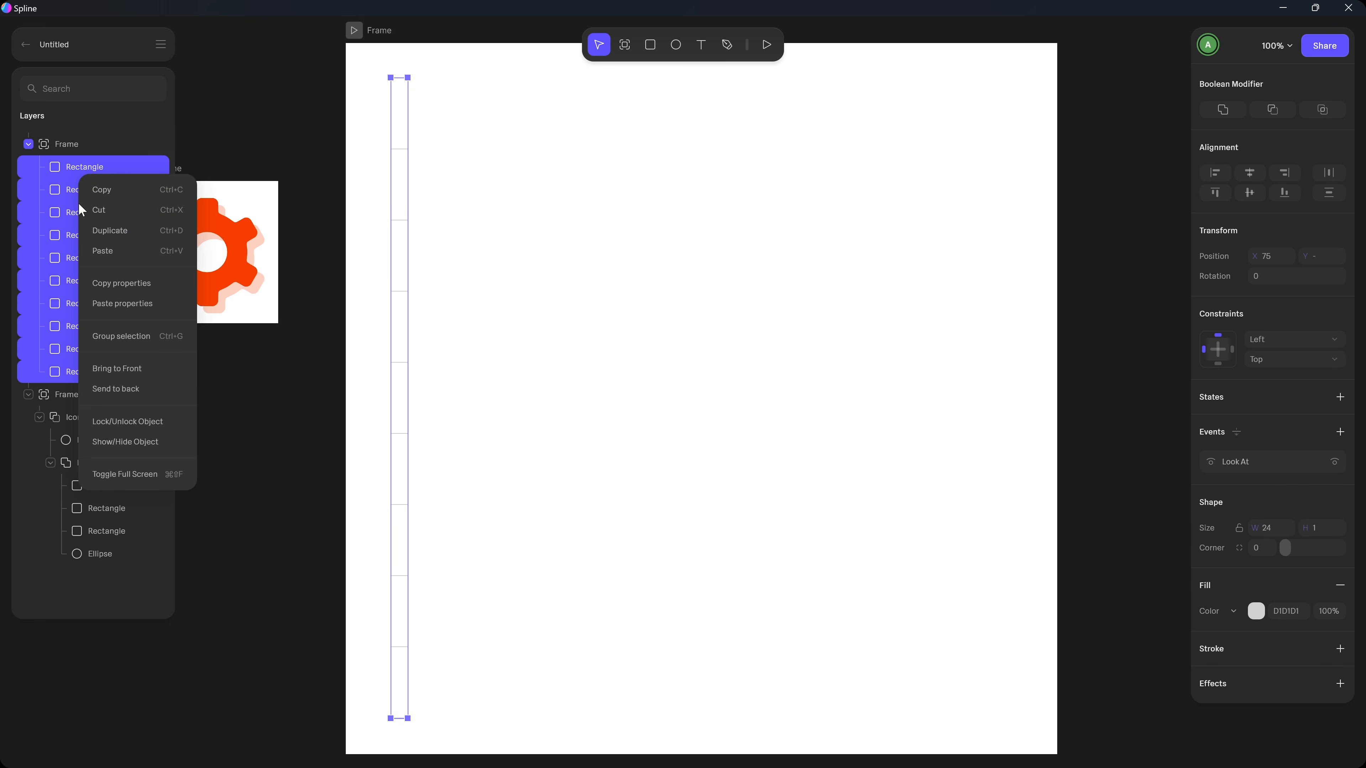
pyautogui.click(129, 336)
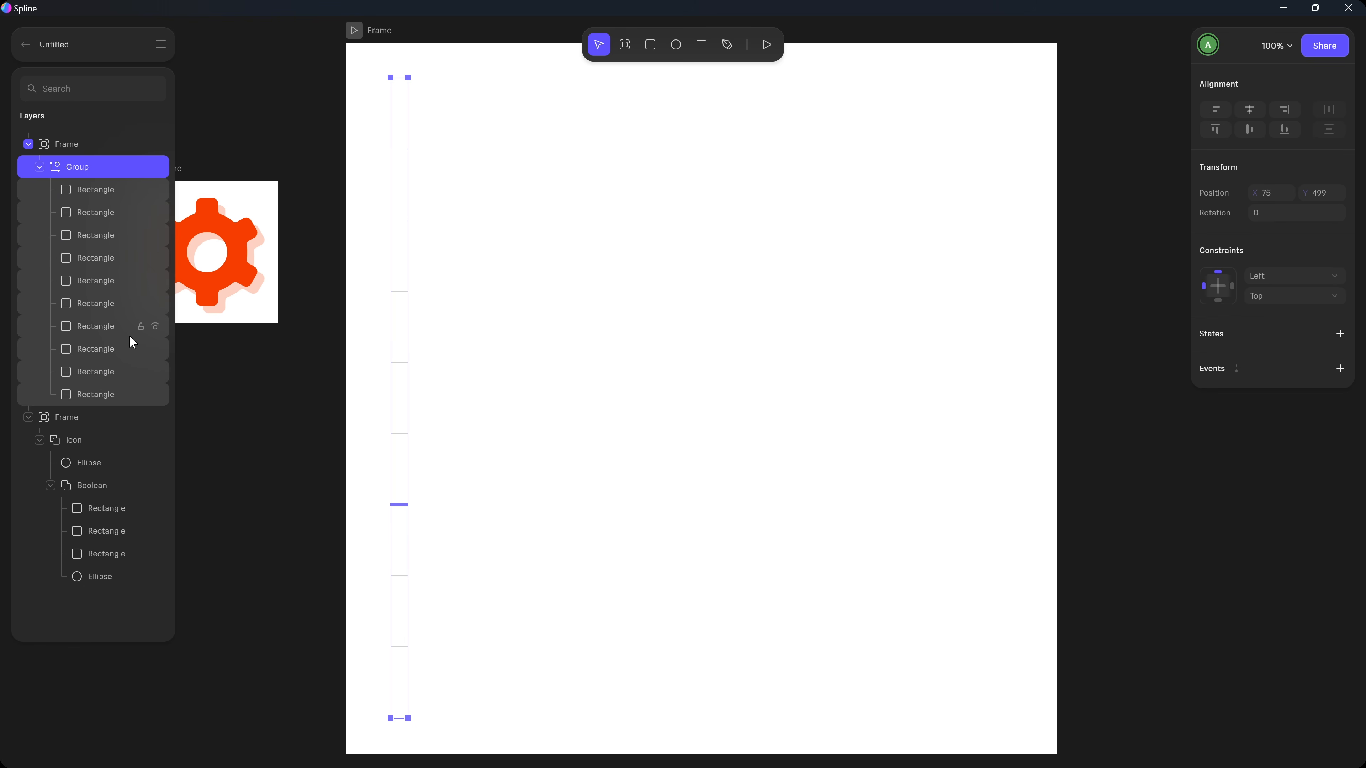
pyautogui.click(39, 167)
# Duplicate the line group to X 199 and duplicate that pair beside it, making four columns spaced 124 apart.
pyautogui.hotkey('ctrl', 'd')
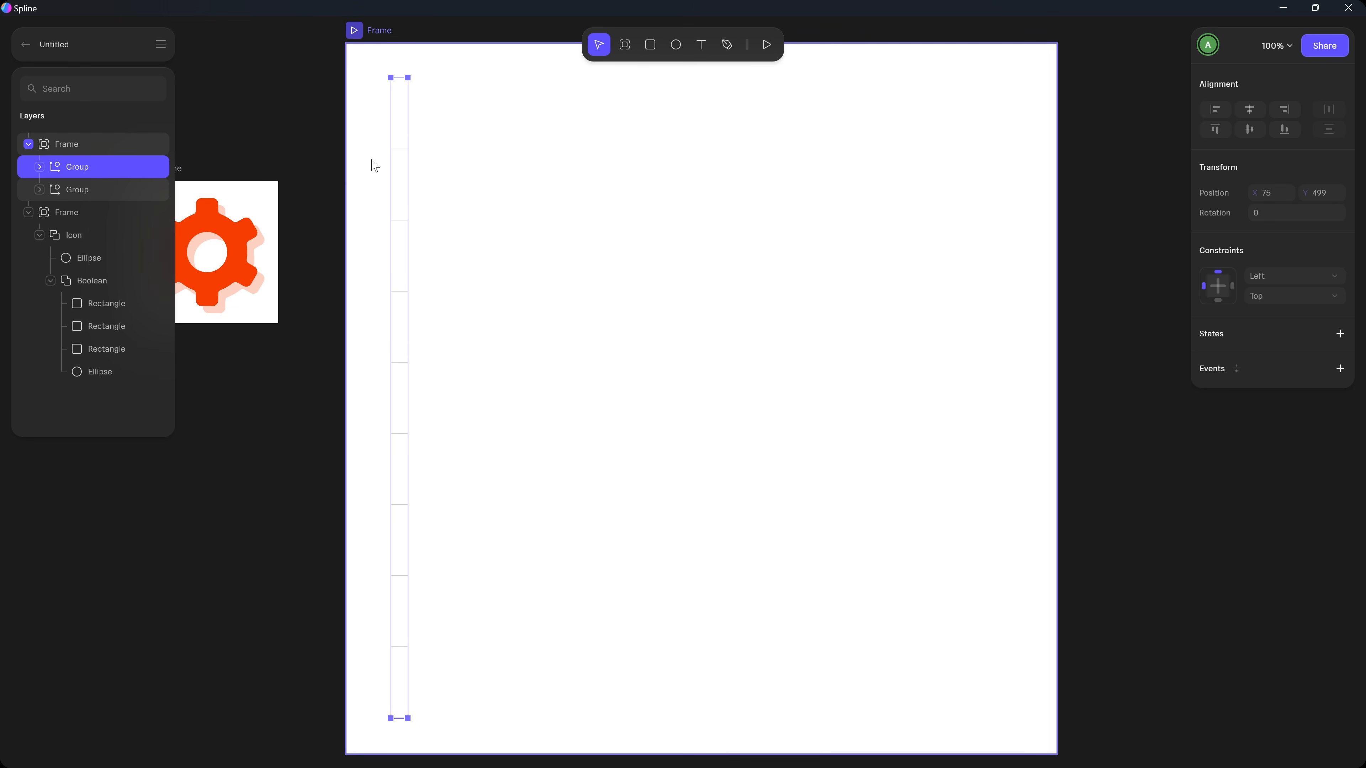
pyautogui.click(404, 156)
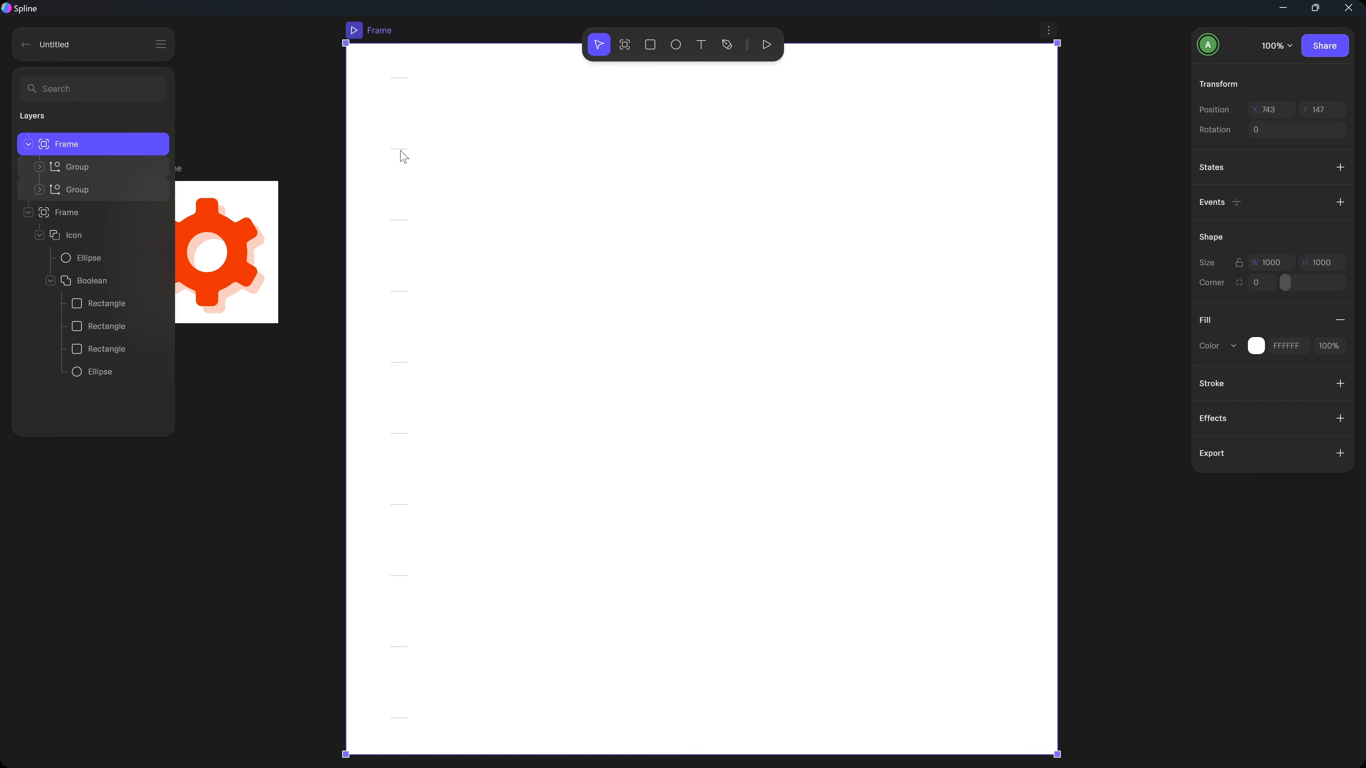
pyautogui.click(56, 166)
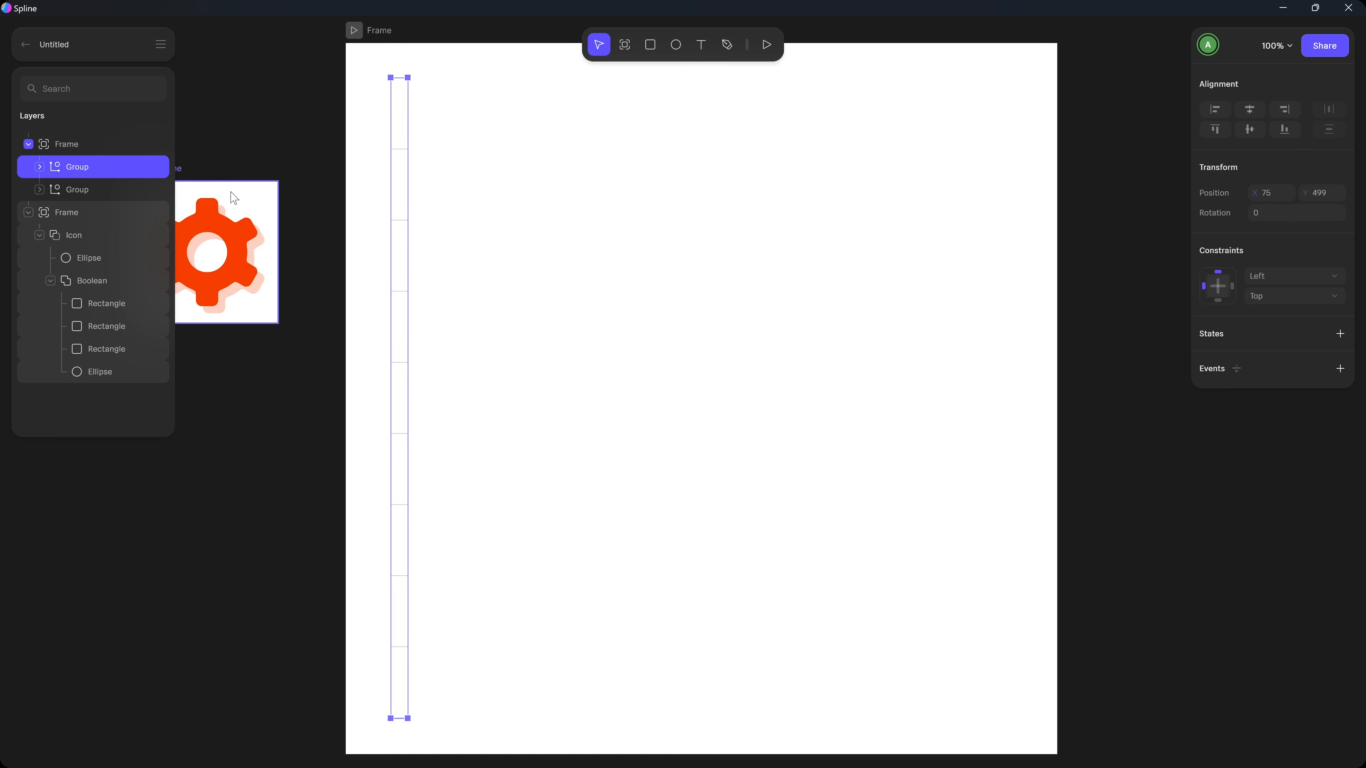
pyautogui.hotkey('shift', 'Right')
pyautogui.hotkey('shift', 'Right')
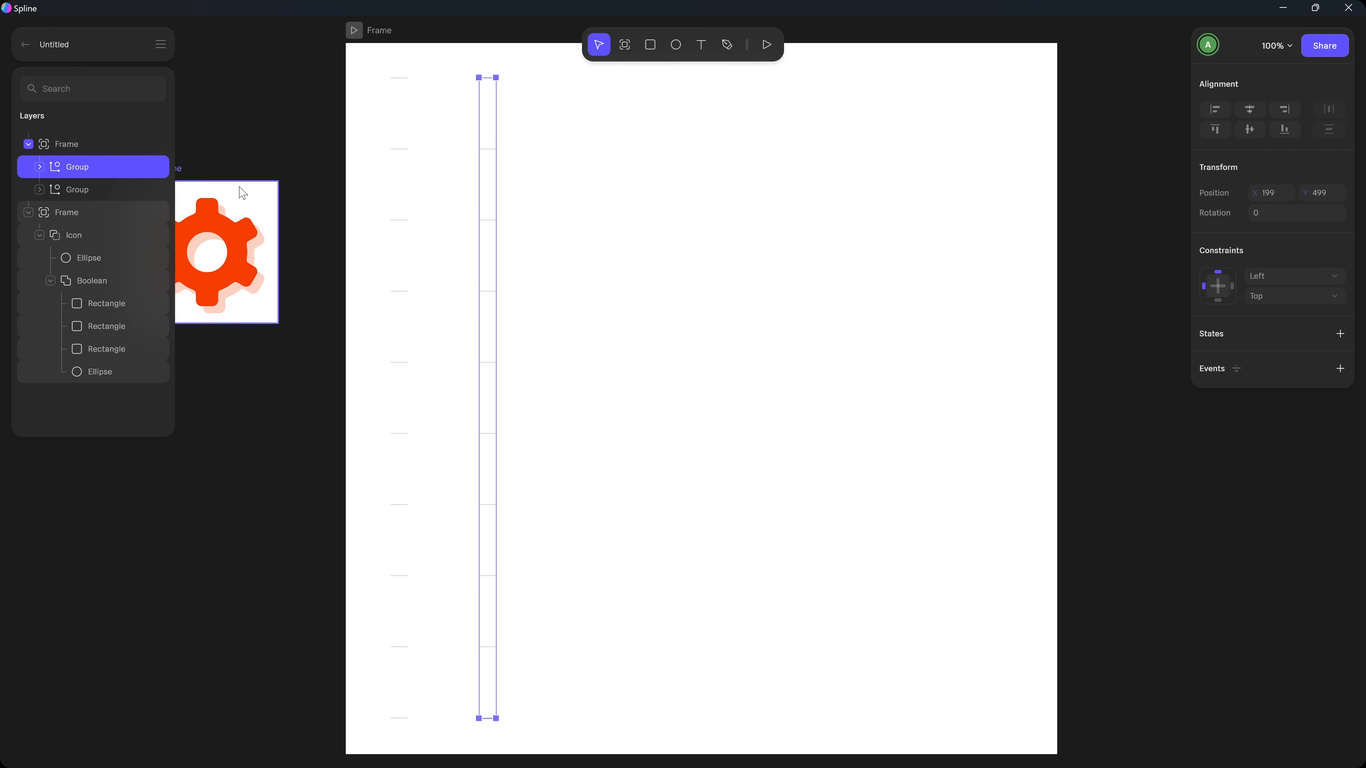
pyautogui.keyDown('shift'); pyautogui.click(94, 194); pyautogui.keyUp('shift')
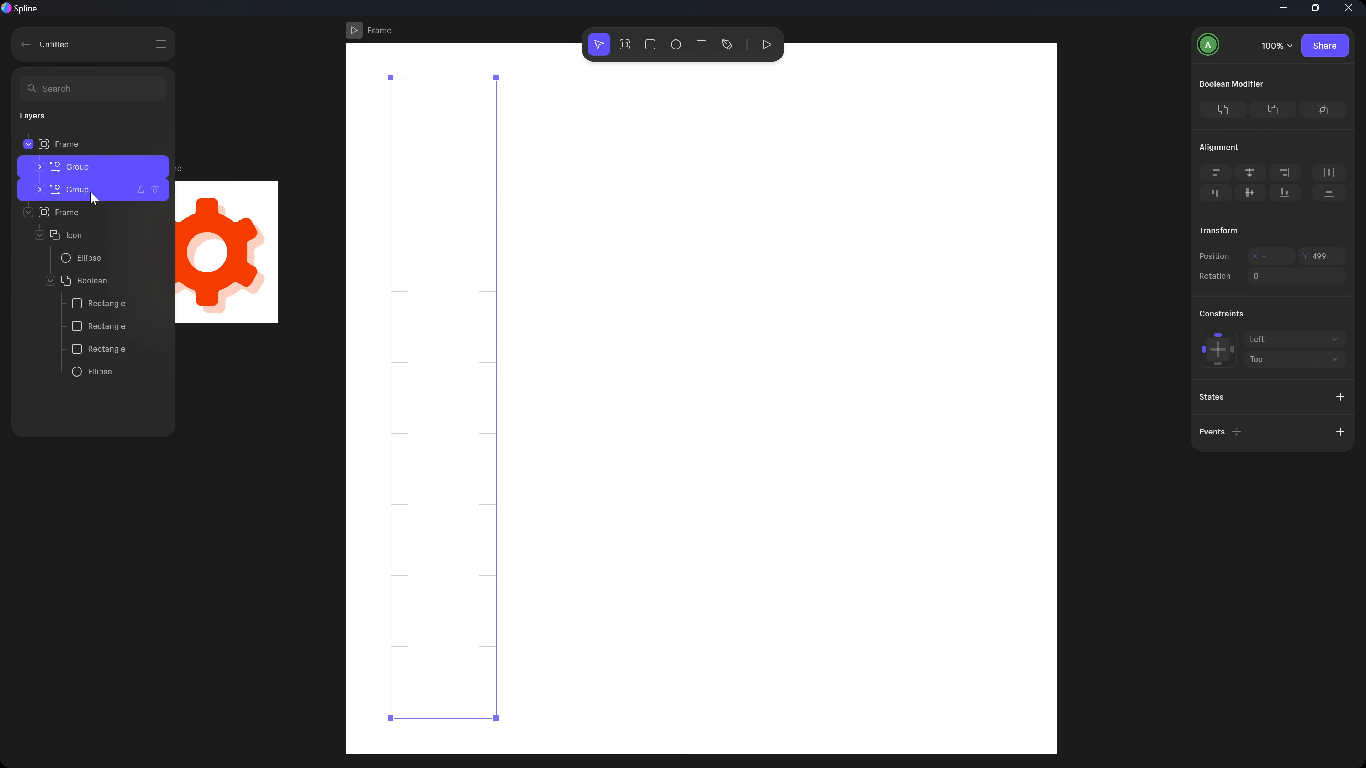
pyautogui.hotkey('ctrl', 'd')
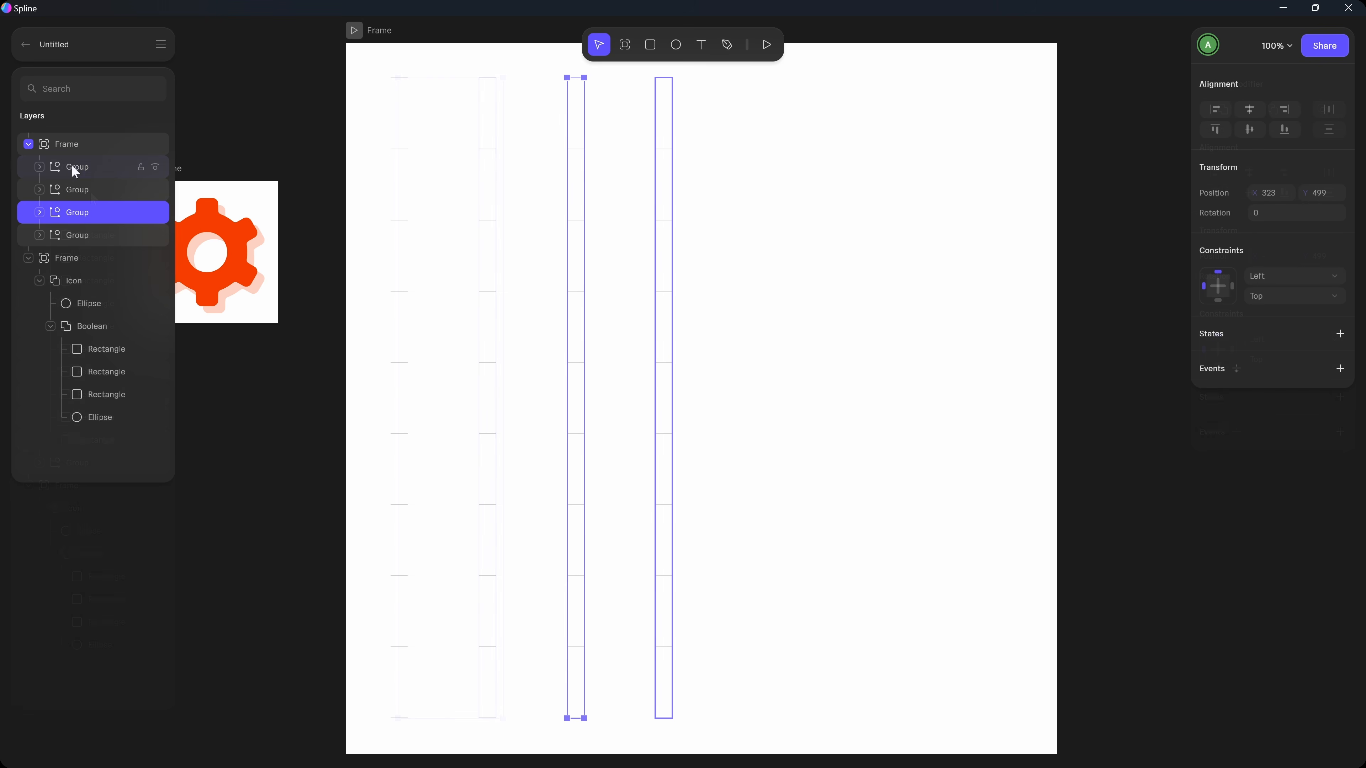
# Duplicate all four column groups and shift the copies right to make eight evenly spaced columns, from X 571 to 943 for the copies.
pyautogui.click(71, 164)
pyautogui.keyDown('shift'); pyautogui.click(84, 232); pyautogui.keyUp('shift')
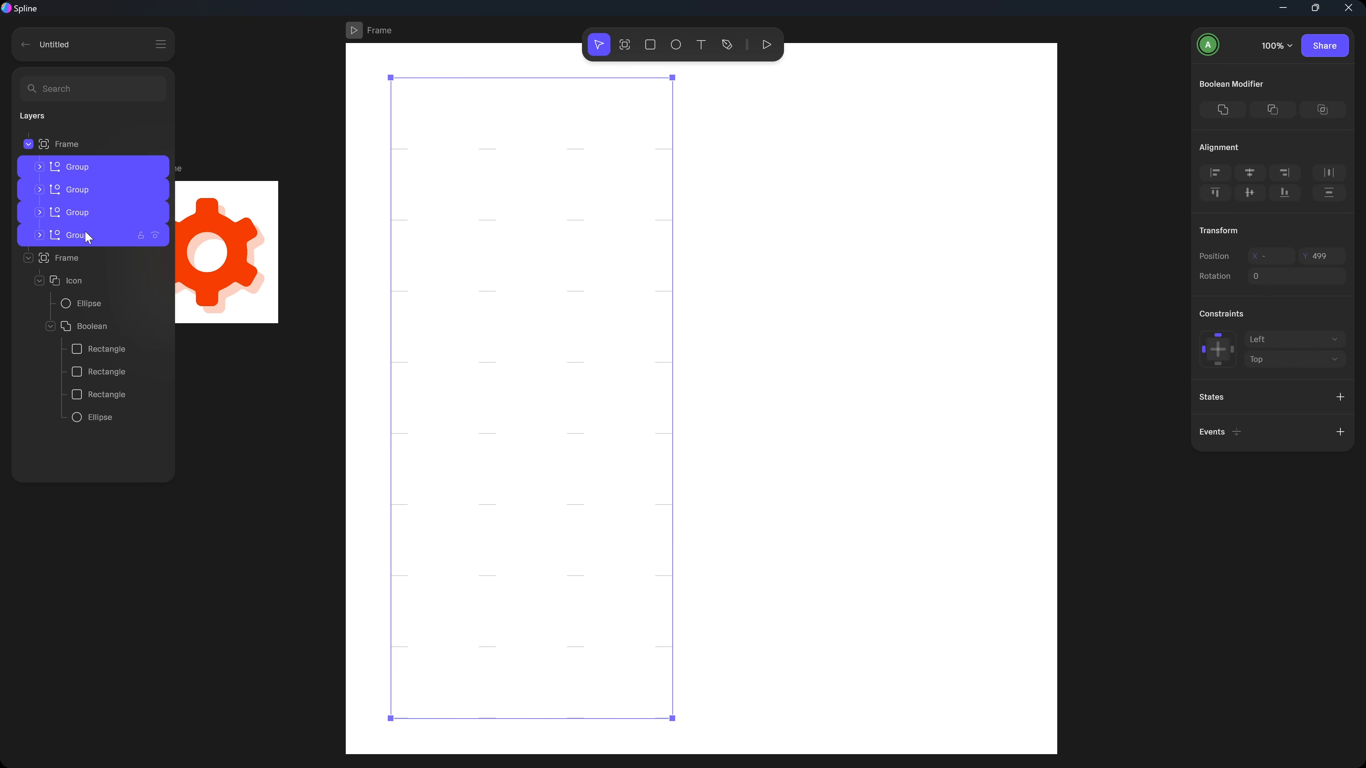
pyautogui.hotkey('ctrl', 'd')
pyautogui.hotkey('shift', 'Right')
pyautogui.hotkey('shift', 'Right')
pyautogui.hotkey('shift', 'Right')
pyautogui.hotkey('shift', 'Right')
pyautogui.hotkey('shift', 'Right')
pyautogui.hotkey('shift', 'Right')
pyautogui.hotkey('shift', 'Right')
pyautogui.hotkey('shift', 'Right')
pyautogui.hotkey('shift', 'Right')
pyautogui.hotkey('shift', 'Right')
pyautogui.hotkey('shift', 'Right')
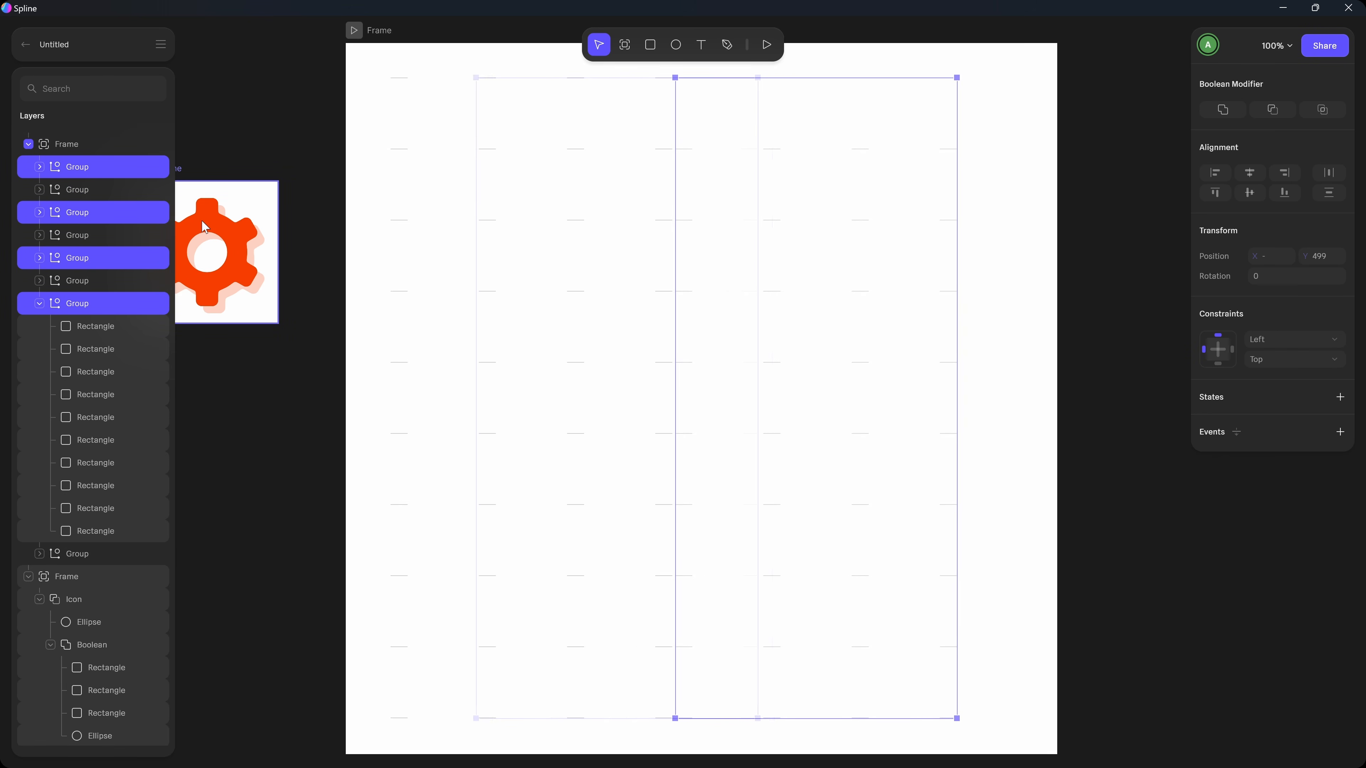
pyautogui.press('Left')
pyautogui.press('Left')
pyautogui.press('Left')
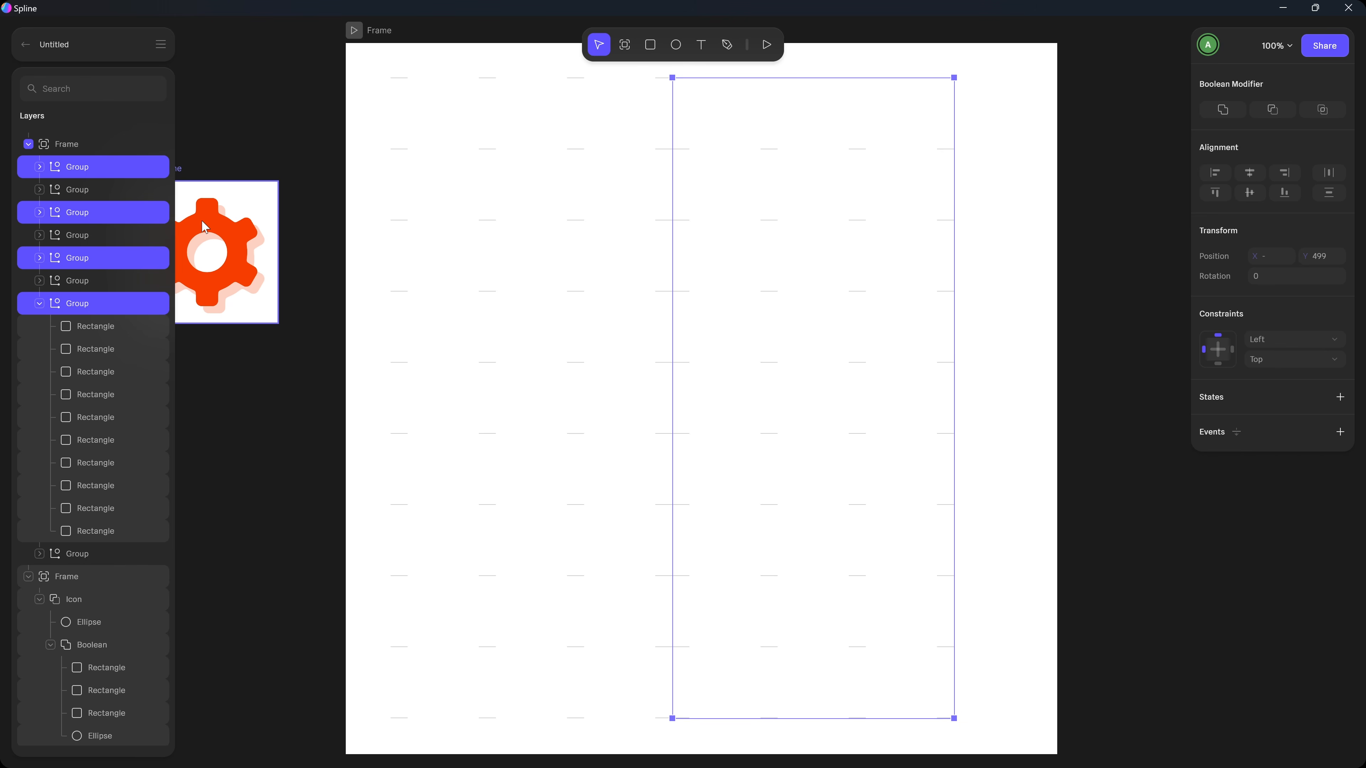
pyautogui.hotkey('shift', 'Right')
pyautogui.hotkey('shift', 'Right')
pyautogui.hotkey('shift', 'Right')
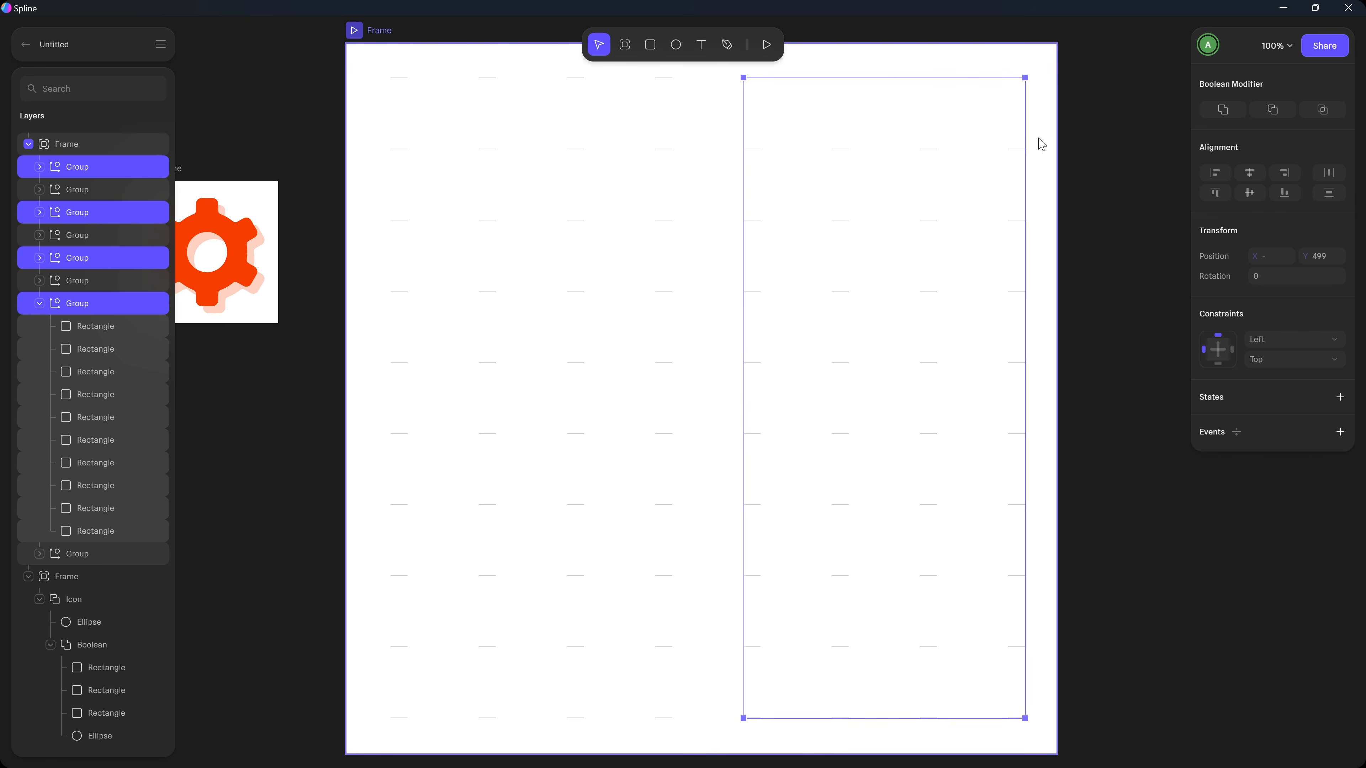
pyautogui.click(1098, 112)
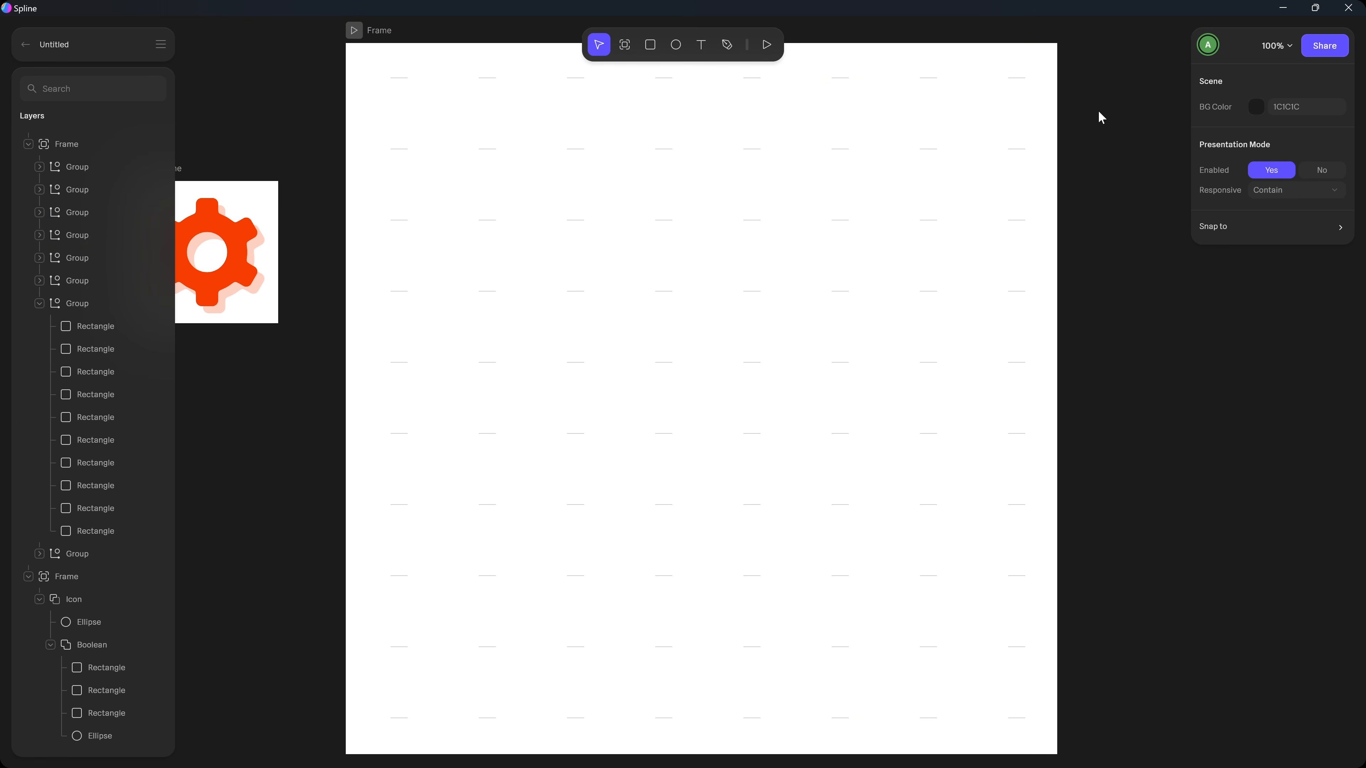
# Ungroup all eight column groups so every line sits directly in the frame.
pyautogui.click(40, 304)
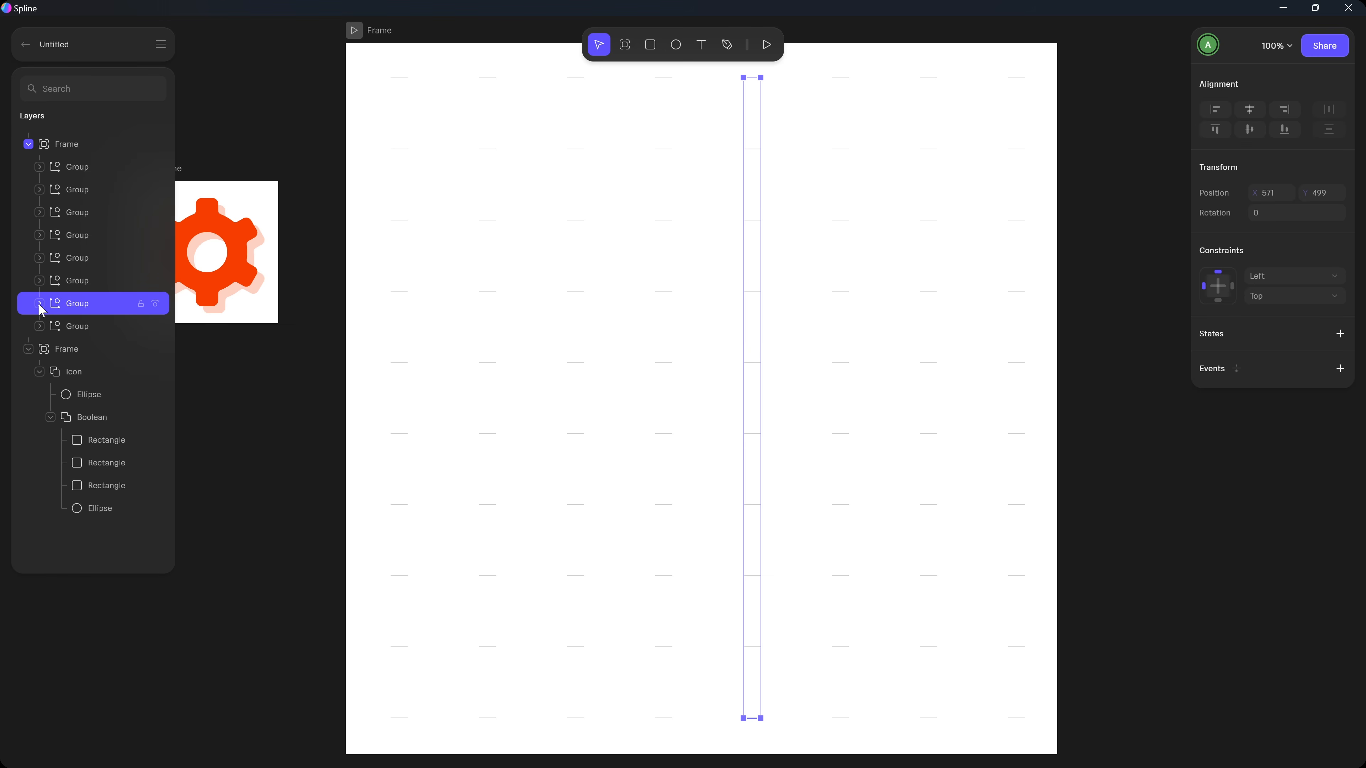
pyautogui.click(85, 167)
pyautogui.keyDown('shift'); pyautogui.click(92, 323); pyautogui.keyUp('shift')
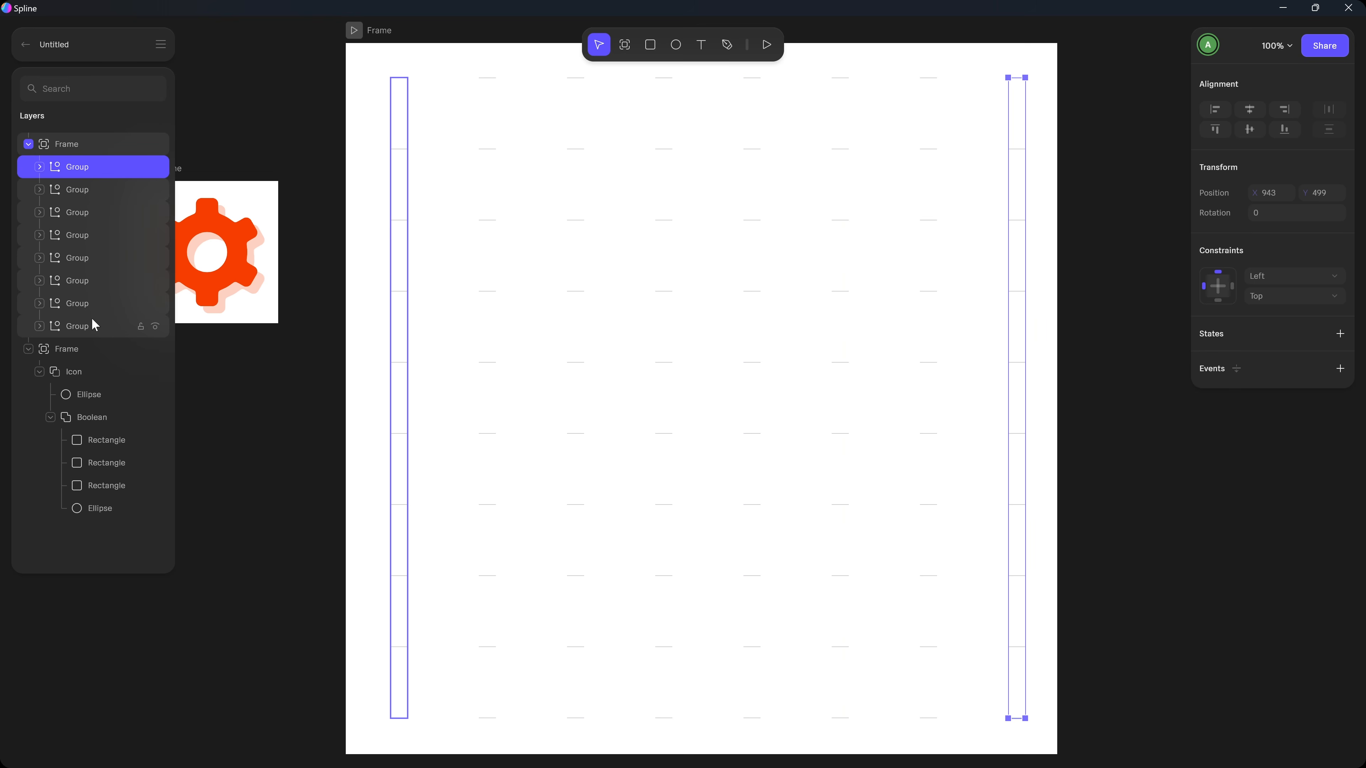
pyautogui.rightClick(79, 214)
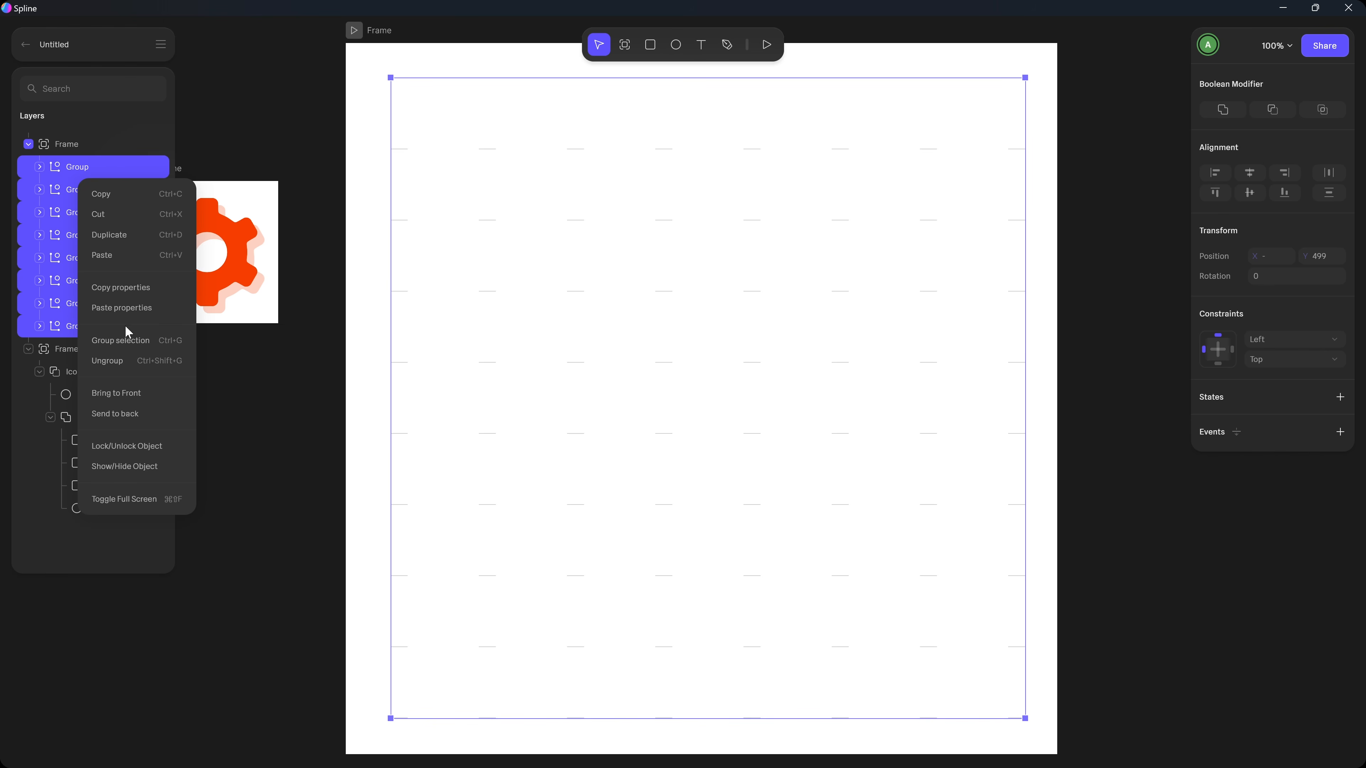
pyautogui.click(129, 361)
# Play the large frame to test the line grid's rotation toward the cursor, and stop playback.
pyautogui.click(266, 104)
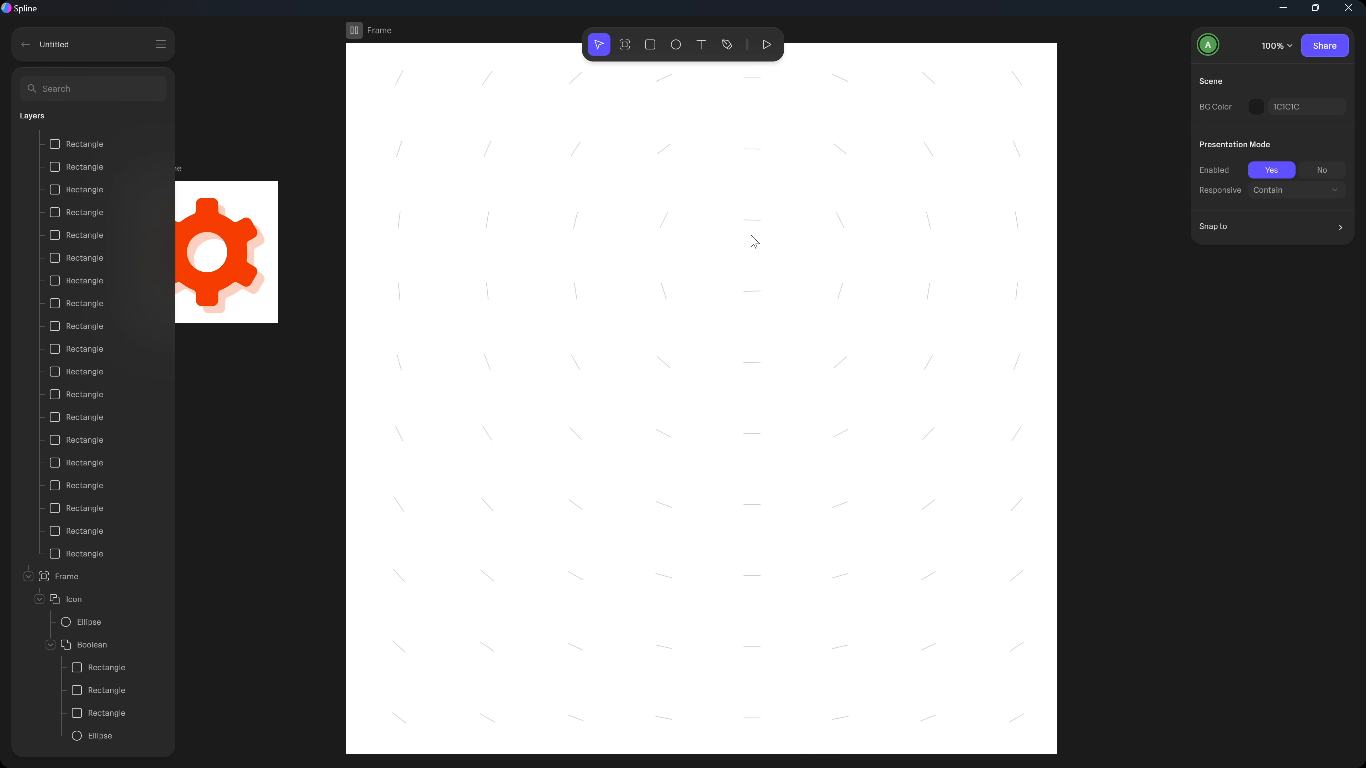
pyautogui.click(367, 48)
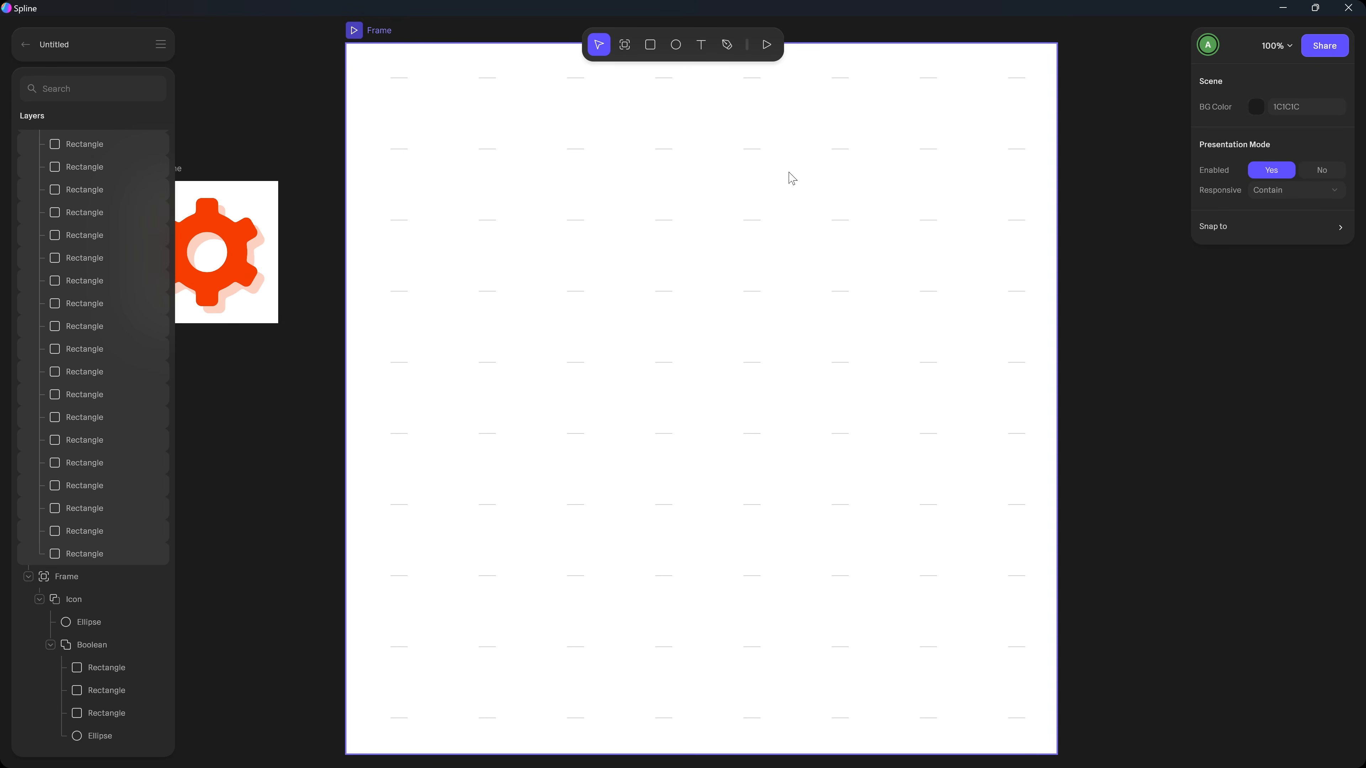
# Draw a circle about 133 by 133 in the upper middle of the large frame and fill it with blue 06C0FF.
pyautogui.click(678, 45)
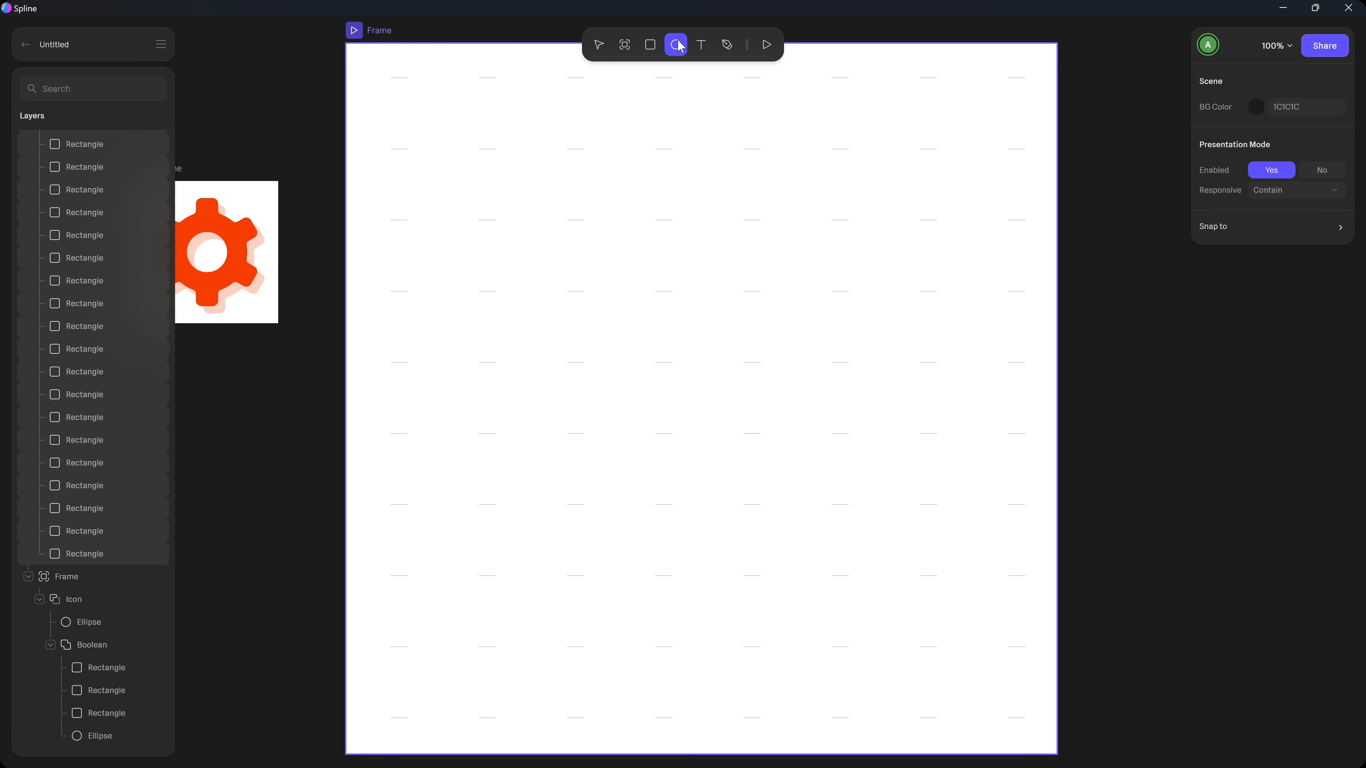
pyautogui.moveTo(681, 143)
pyautogui.mouseDown()
pyautogui.moveTo(820, 305)
pyautogui.moveTo(779, 265)
pyautogui.mouseUp()
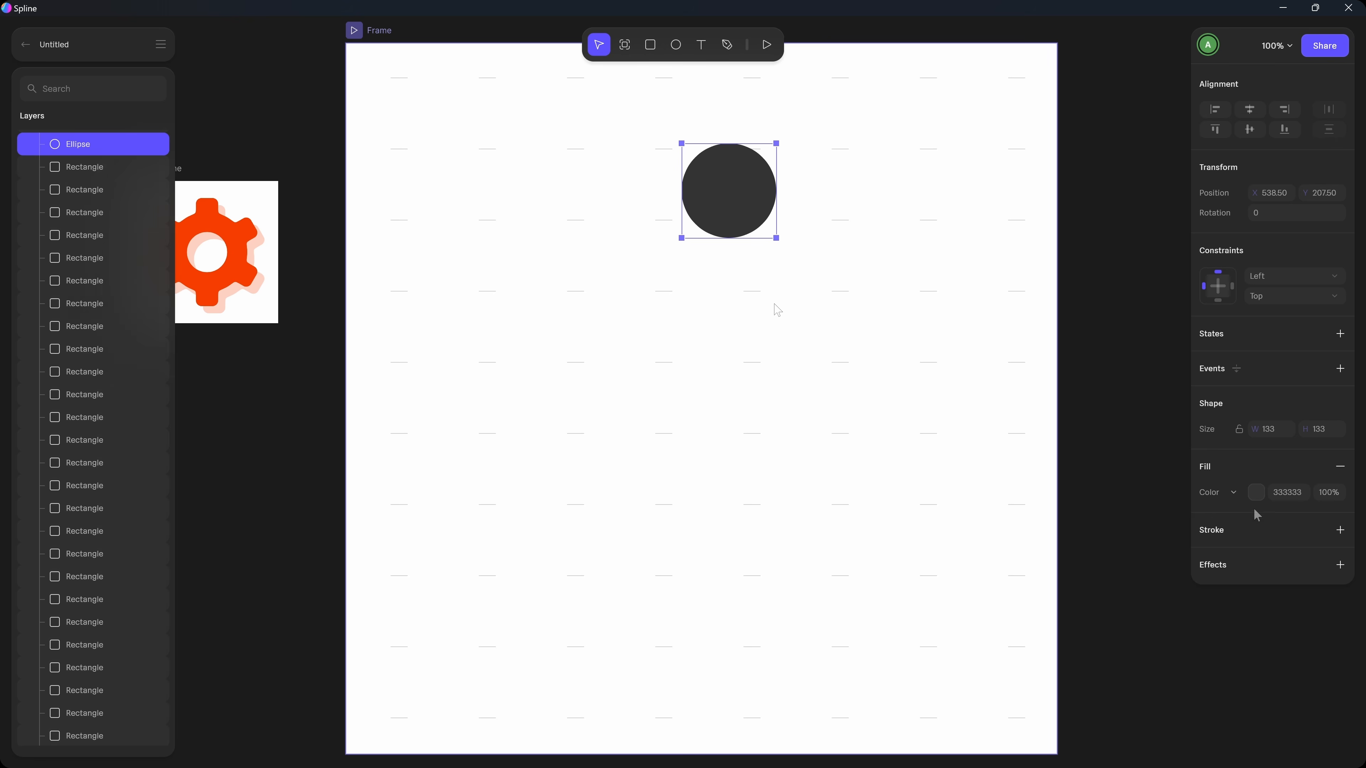
pyautogui.click(1255, 492)
pyautogui.moveTo(1310, 685); pyautogui.dragTo(1300, 678)
pyautogui.moveTo(1305, 526); pyautogui.dragTo(1343, 507)
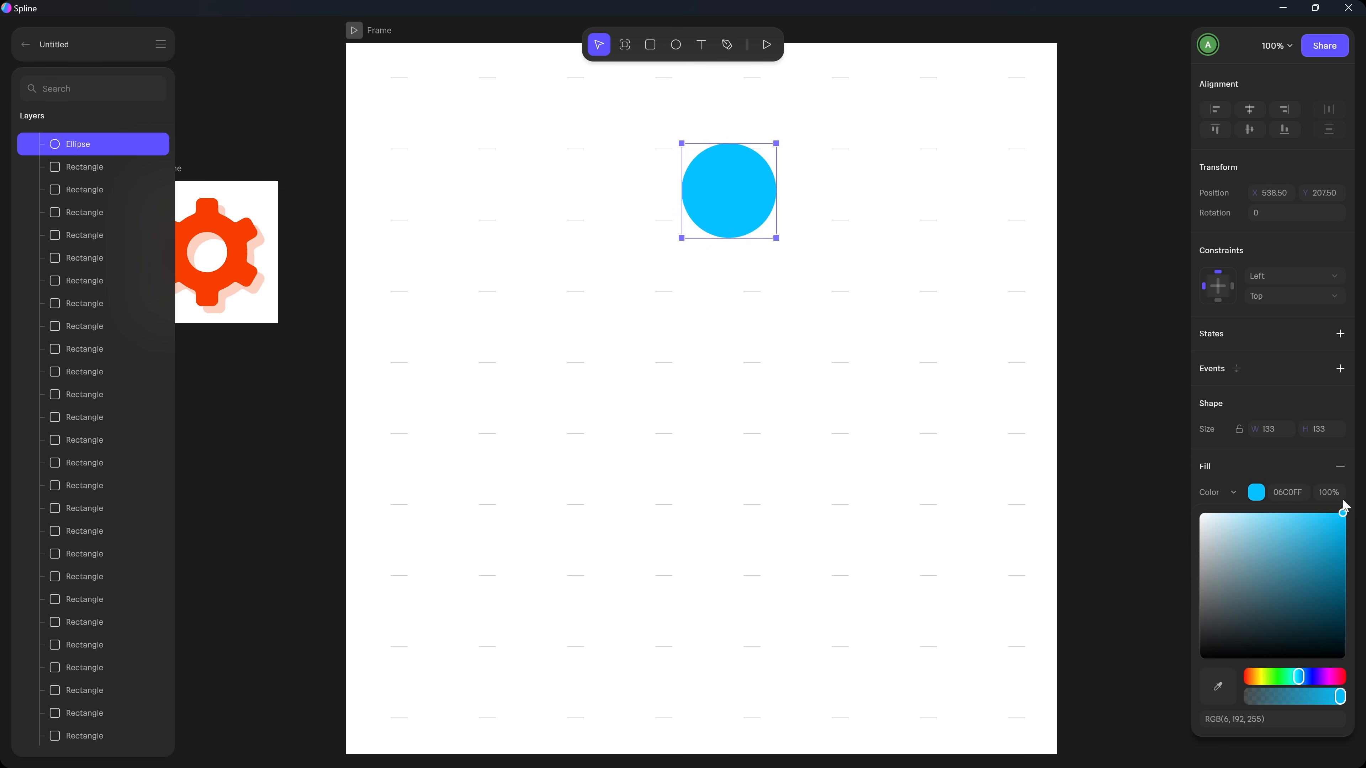
pyautogui.click(1254, 498)
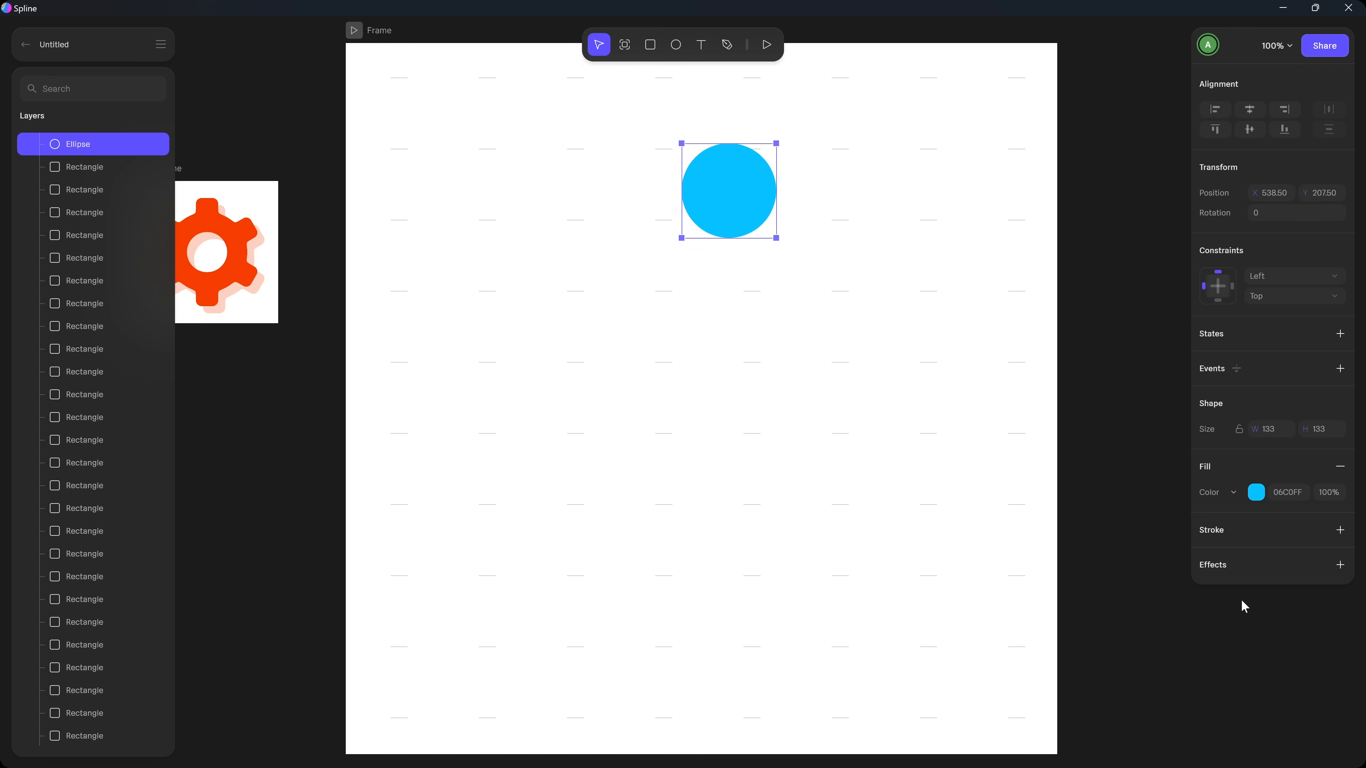
# Add a Layer Blur effect to the blue circle and raise its blur to 80.
pyautogui.click(1339, 565)
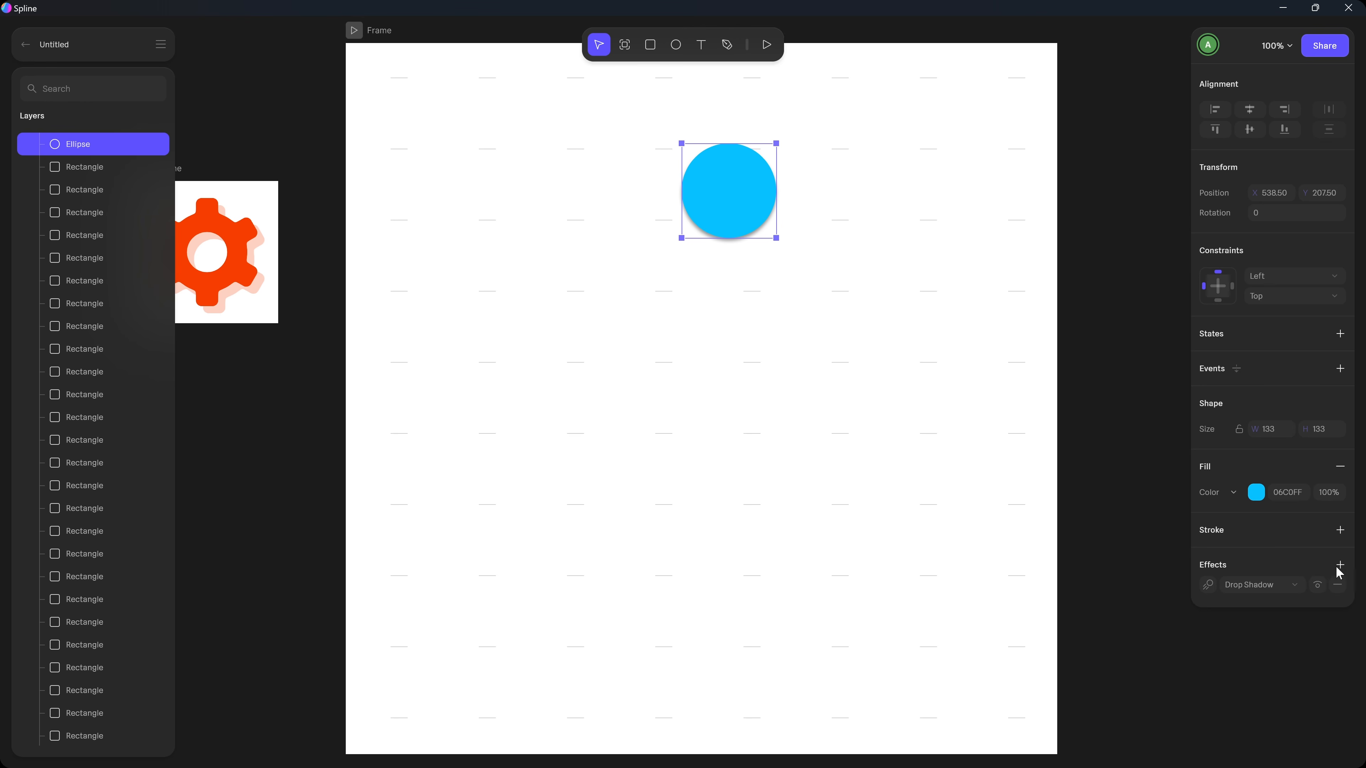
pyautogui.click(1293, 575)
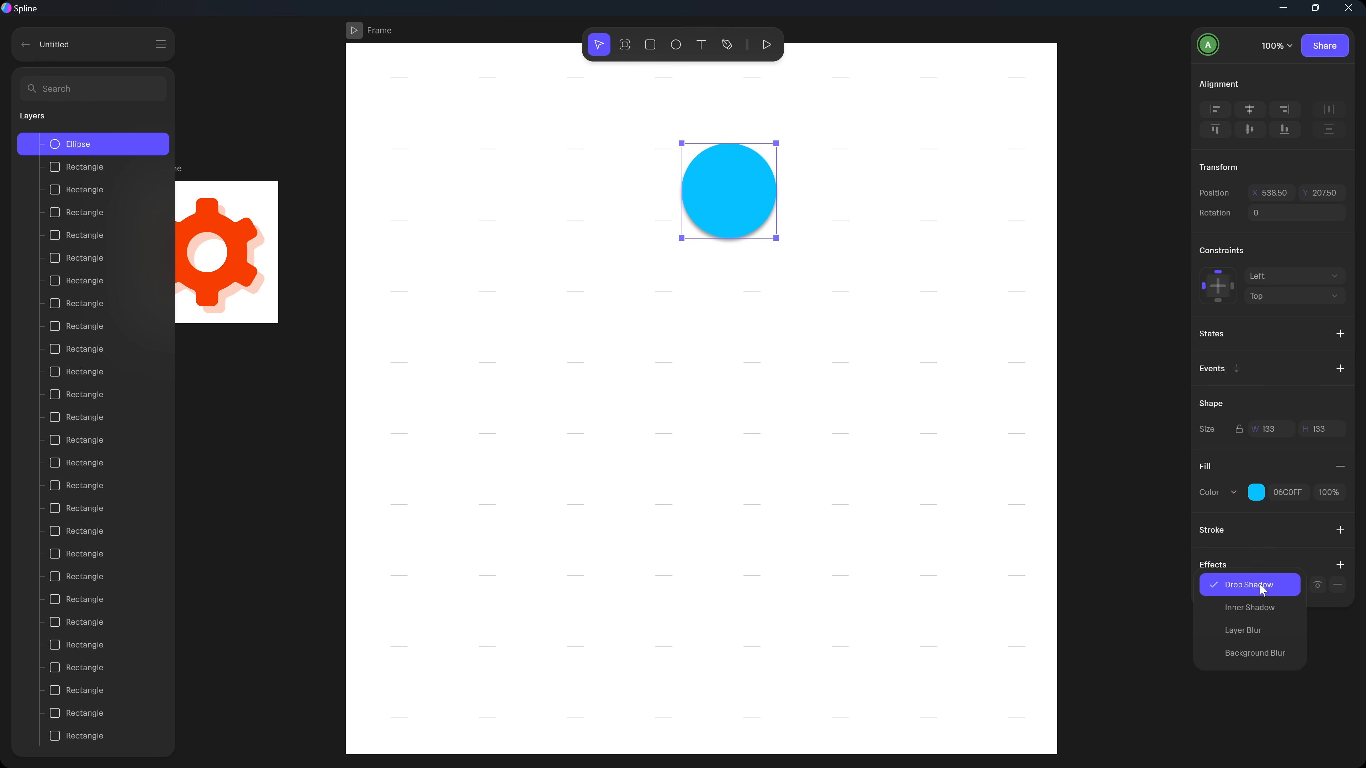
pyautogui.click(1254, 625)
pyautogui.click(1207, 586)
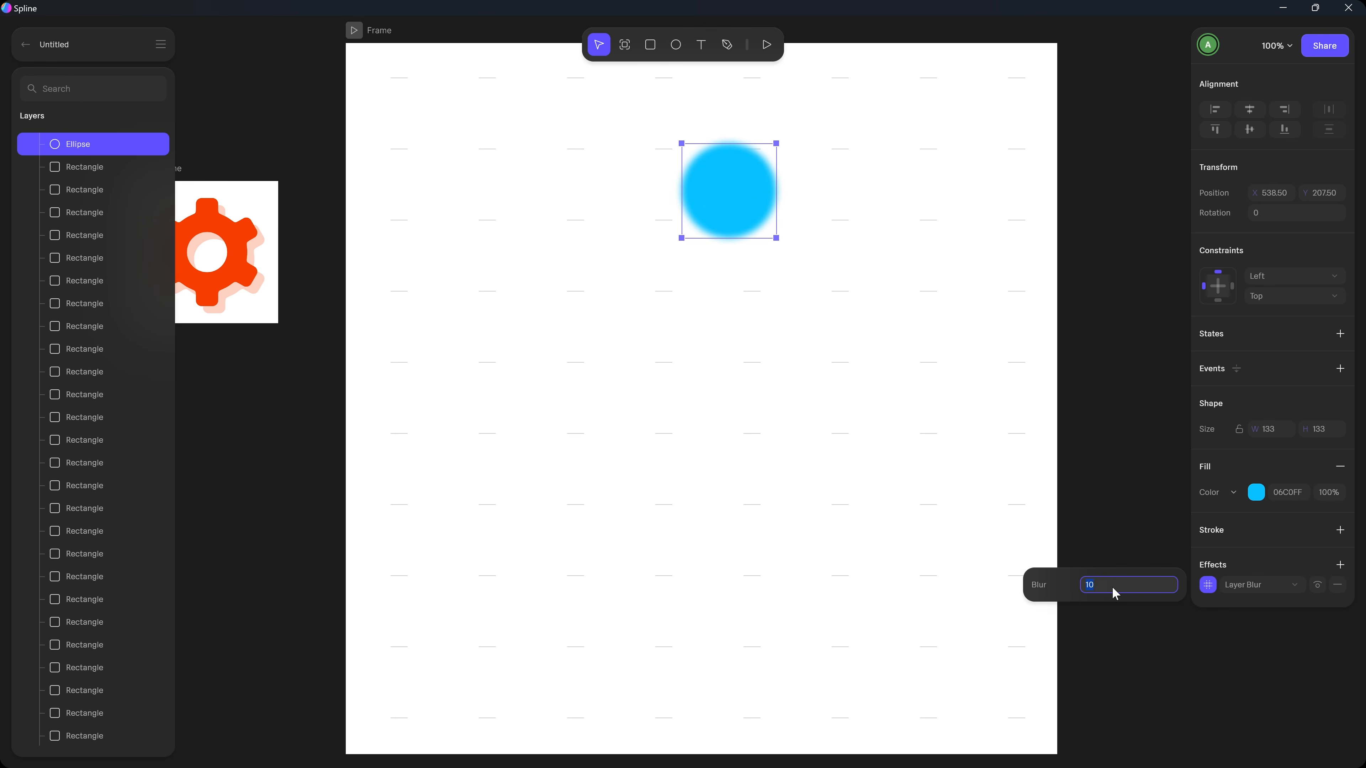
pyautogui.press('Up')
pyautogui.press('Up')
pyautogui.press('Up')
pyautogui.press('Up')
pyautogui.press('Up')
pyautogui.press('Up')
pyautogui.press('Up')
pyautogui.press('Up')
pyautogui.press('Up')
pyautogui.press('Up')
pyautogui.press('Up')
pyautogui.press('Up')
pyautogui.press('Up')
pyautogui.press('Up')
pyautogui.press('Up')
pyautogui.press('Up')
pyautogui.press('Up')
pyautogui.press('Up')
pyautogui.press('Up')
pyautogui.press('Up')
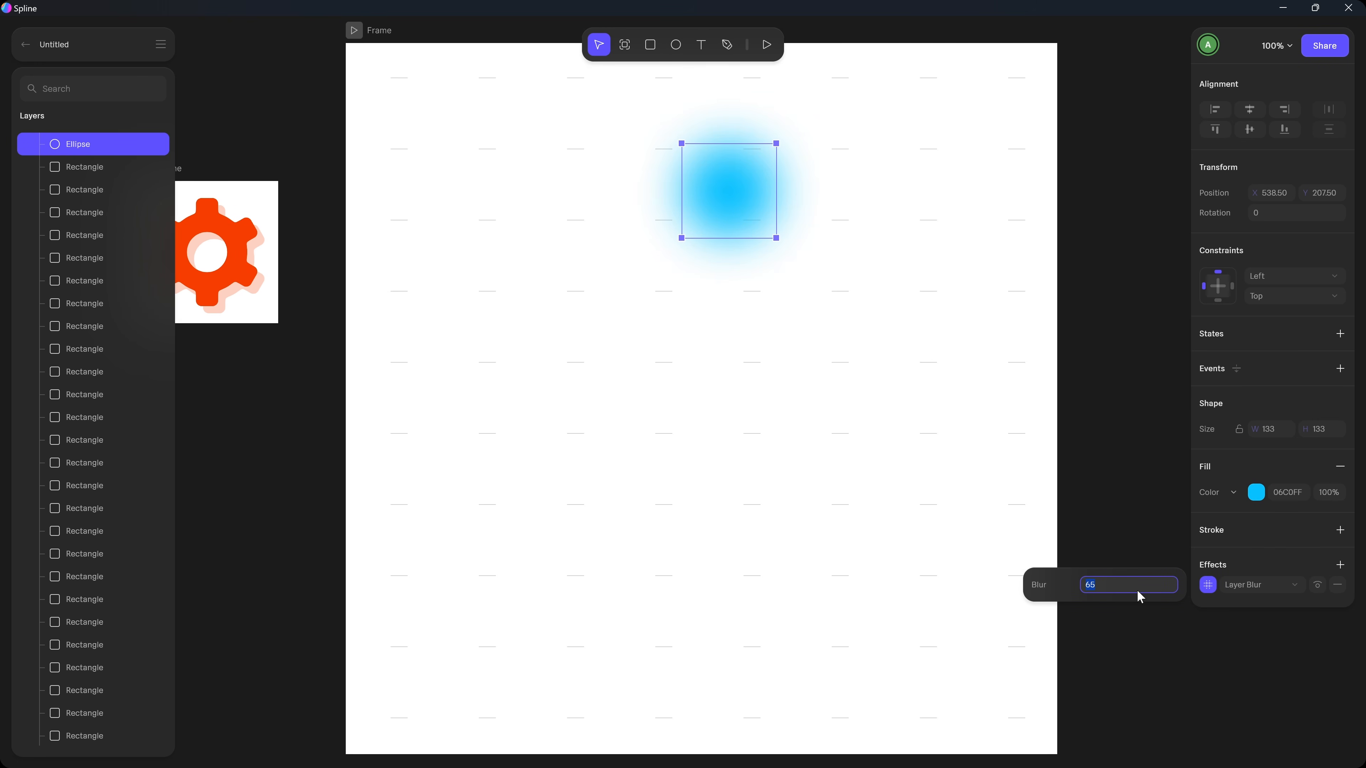
pyautogui.press('Up')
pyautogui.press('Up')
pyautogui.press('Up')
pyautogui.press('Up')
pyautogui.press('Up')
pyautogui.press('Up')
pyautogui.press('Up')
pyautogui.press('Up')
pyautogui.press('Up')
pyautogui.press('Up')
pyautogui.press('Up')
pyautogui.press('Up')
pyautogui.press('Up')
pyautogui.press('Up')
pyautogui.press('Up')
pyautogui.press('Up')
pyautogui.press('Up')
pyautogui.press('Up')
pyautogui.press('Up')
pyautogui.press('Up')
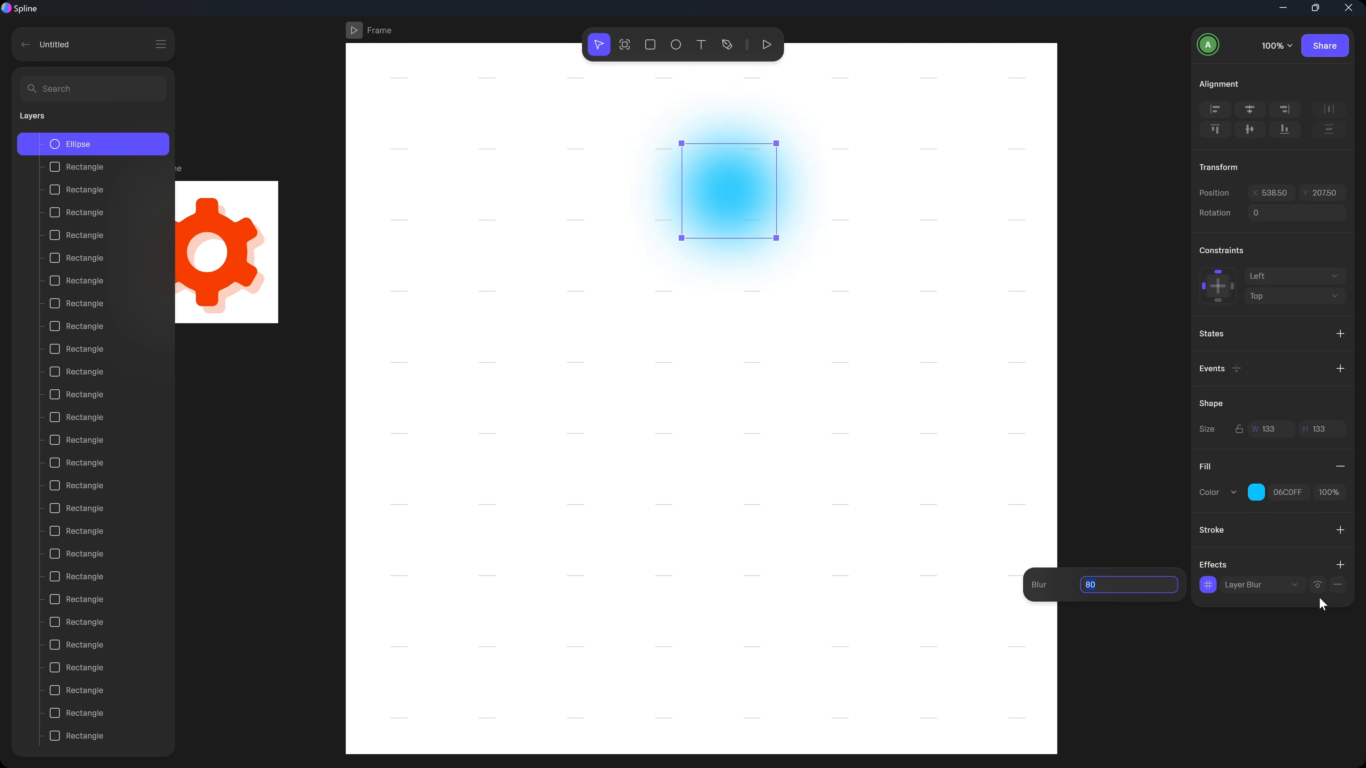
# Try a 20% fill opacity on the blurred circle, settle on 50%, and deselect it.
pyautogui.click(1336, 499)
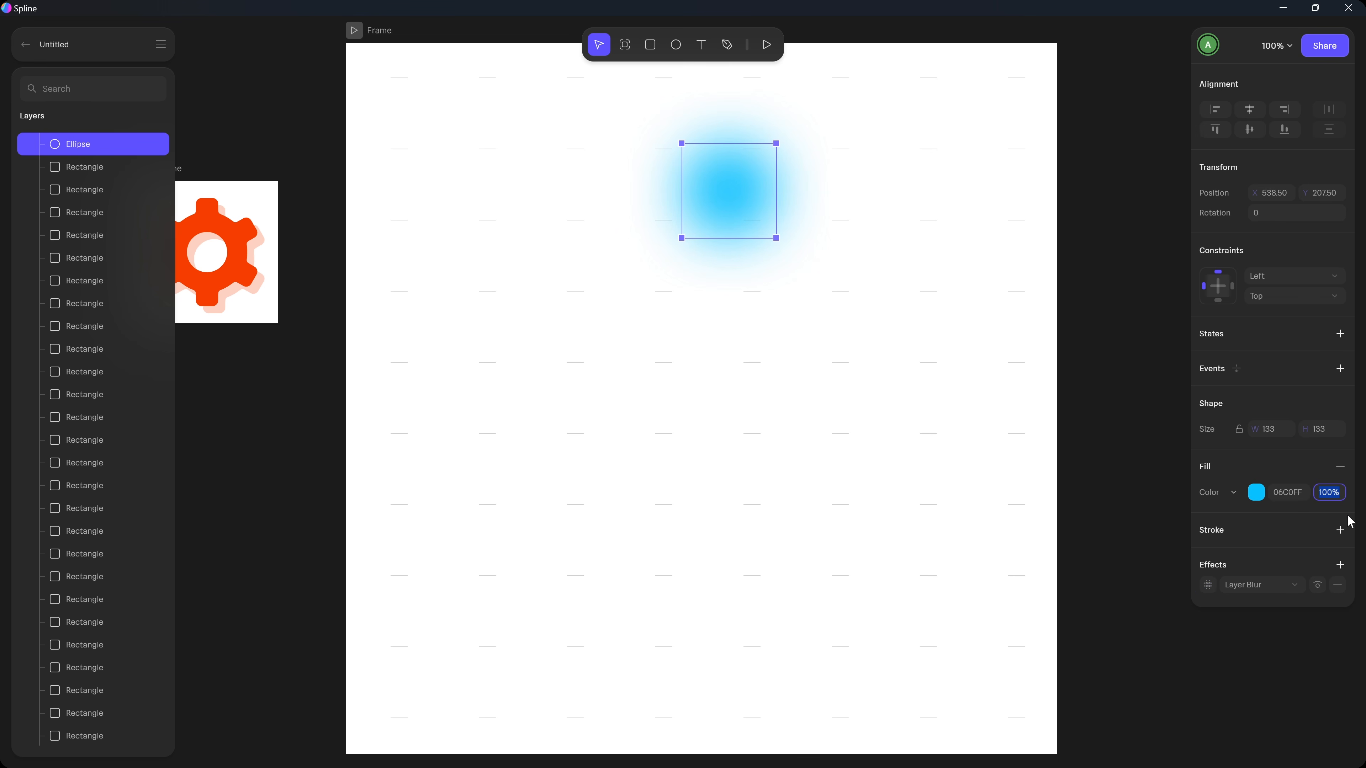
pyautogui.write('20')
pyautogui.press('Return')
pyautogui.click(1331, 496)
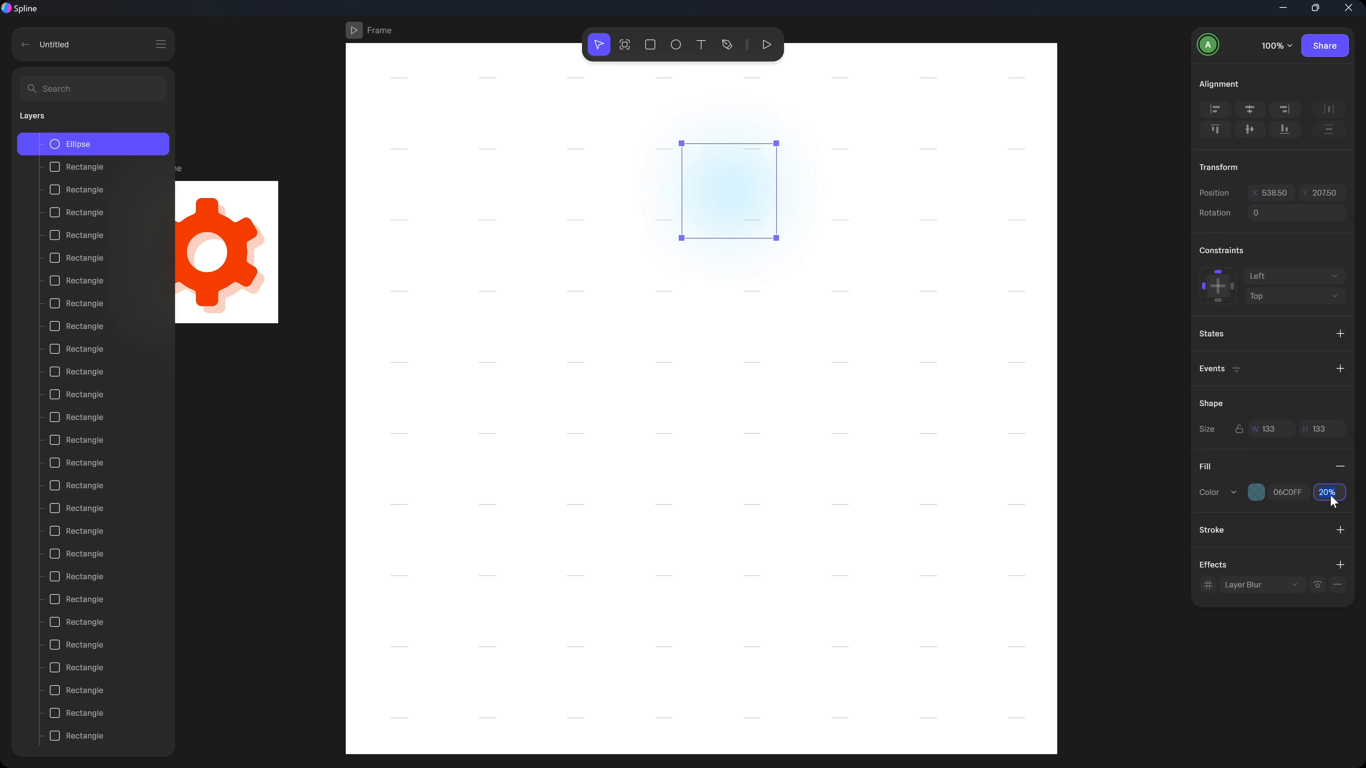
pyautogui.hotkey('shift', 'Up')
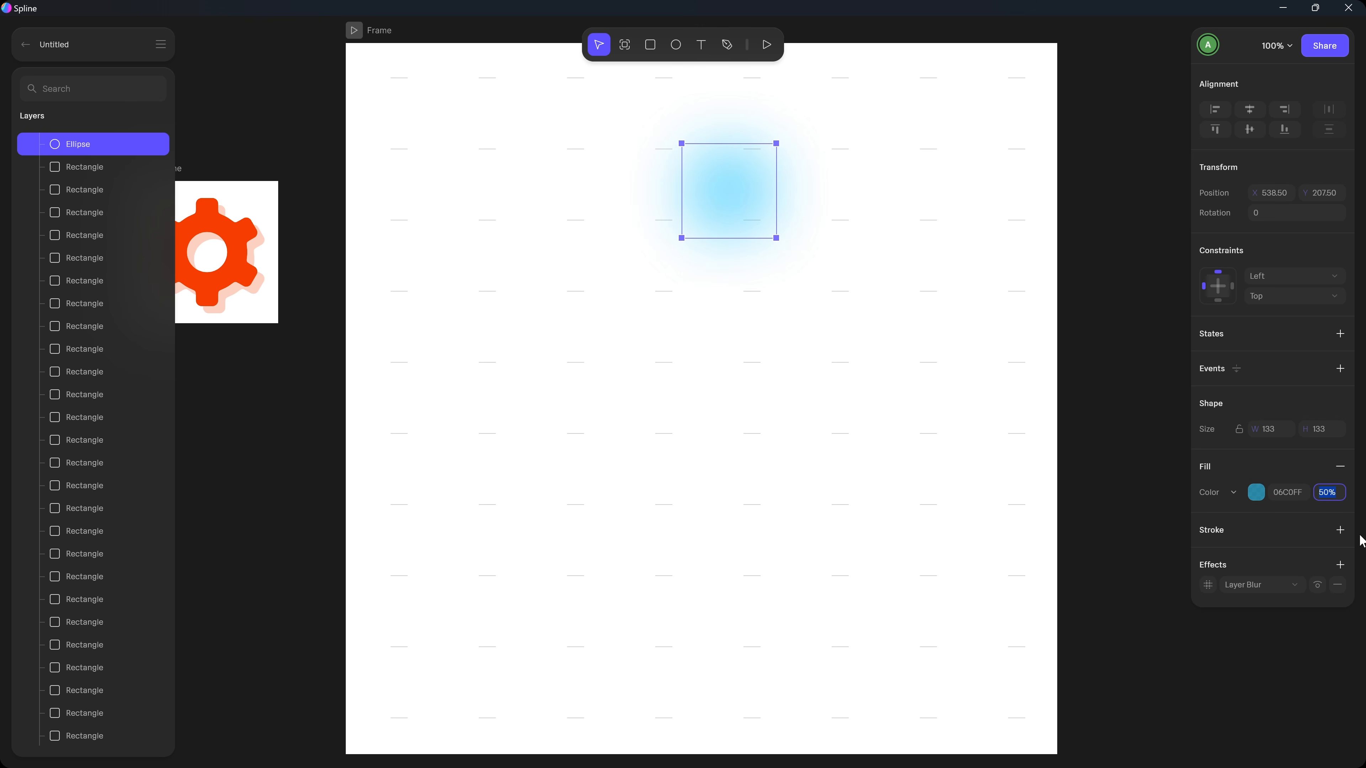
pyautogui.click(1122, 211)
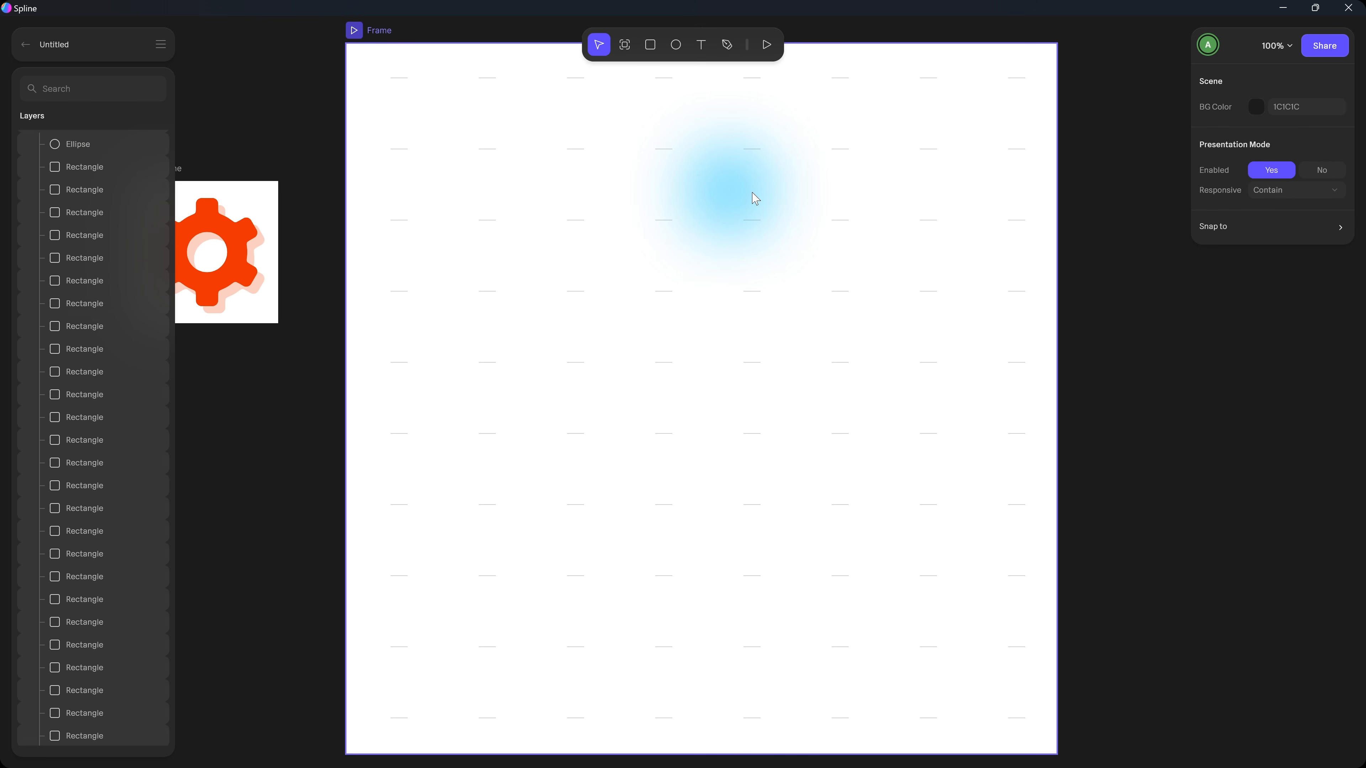
# Add a Follow event targeting the cursor to the blurred circle, with View Reset set to No Reset.
pyautogui.click(705, 189)
pyautogui.click(713, 201)
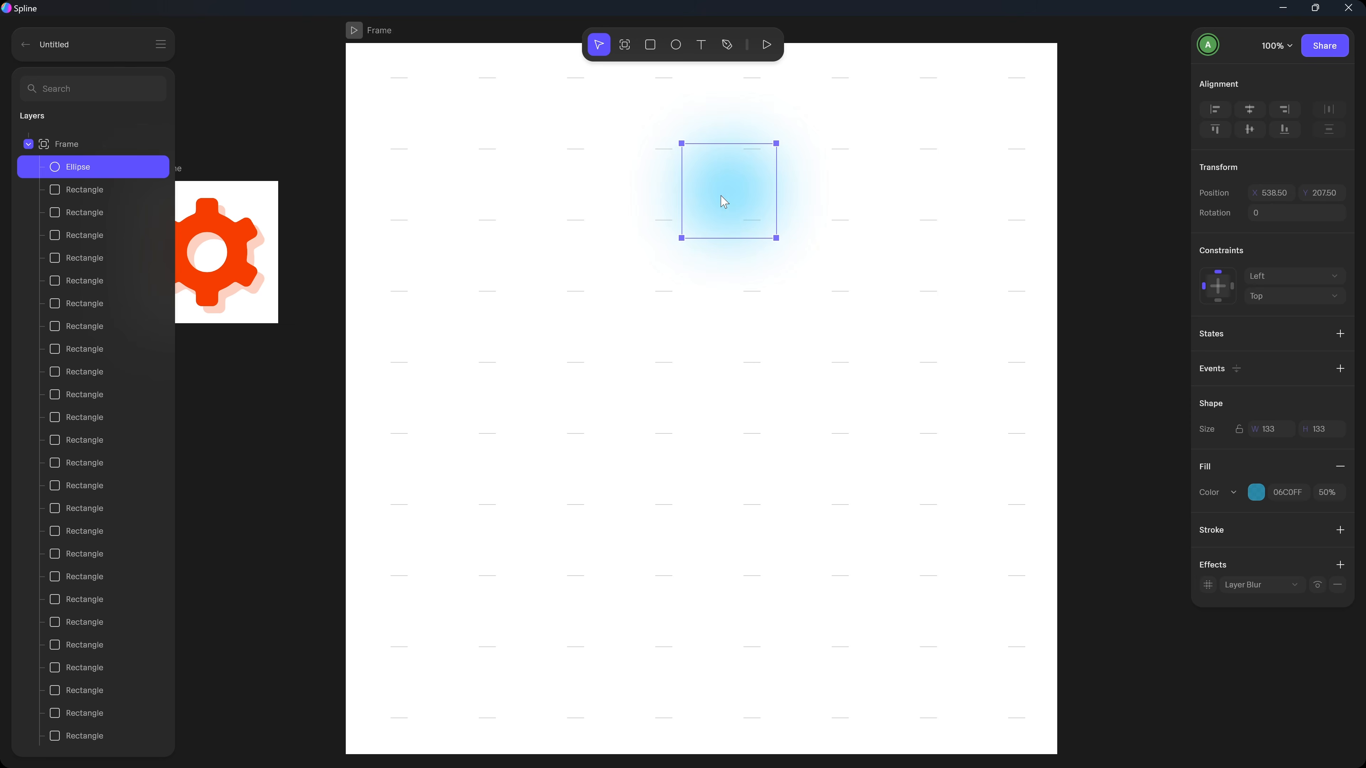
pyautogui.click(1340, 369)
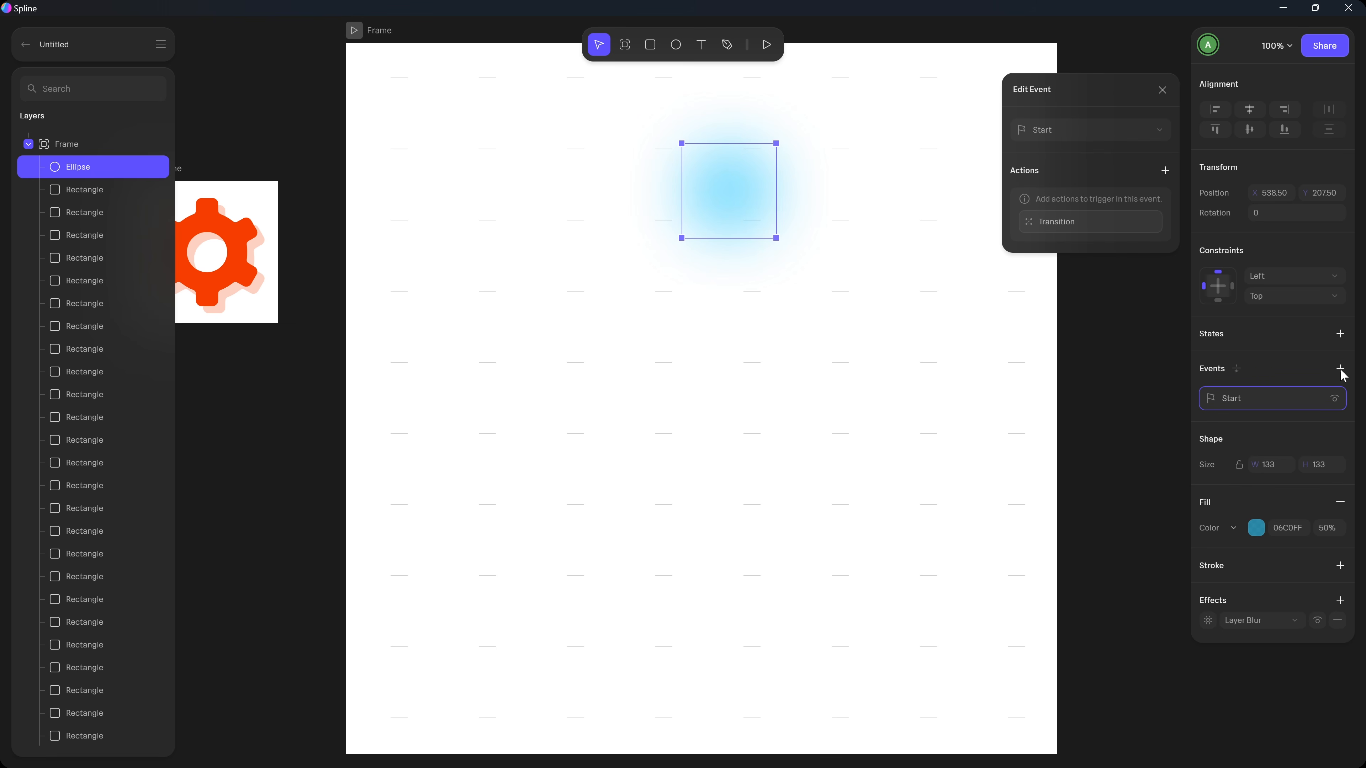
pyautogui.click(1092, 130)
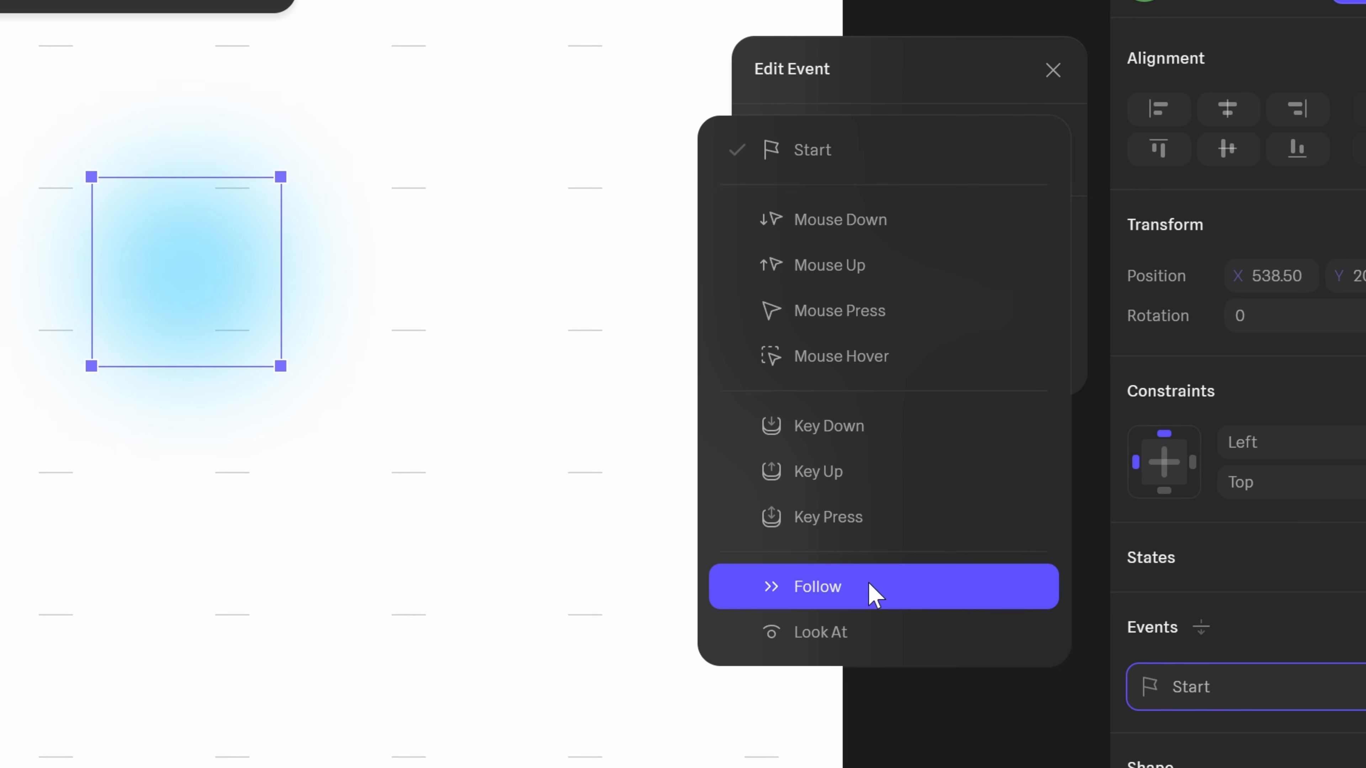
pyautogui.click(1072, 352)
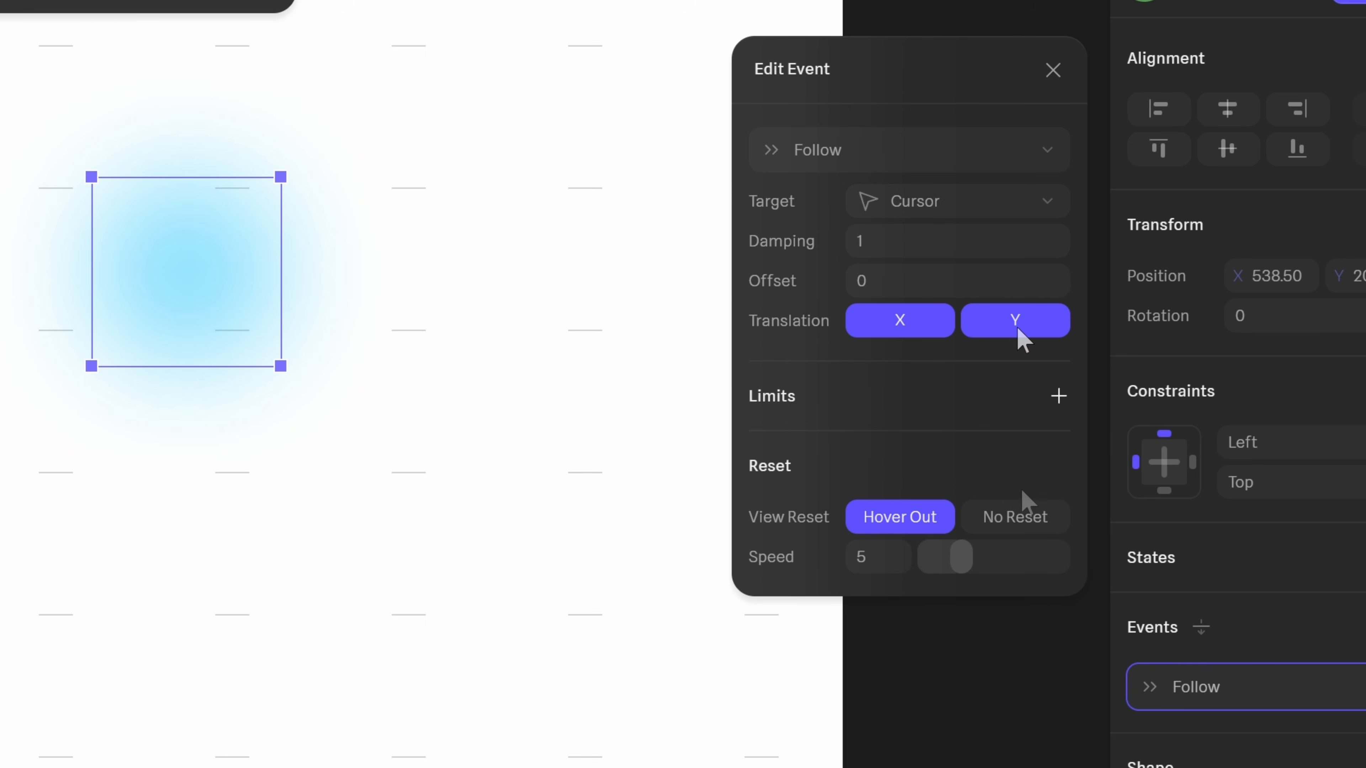
pyautogui.click(1016, 527)
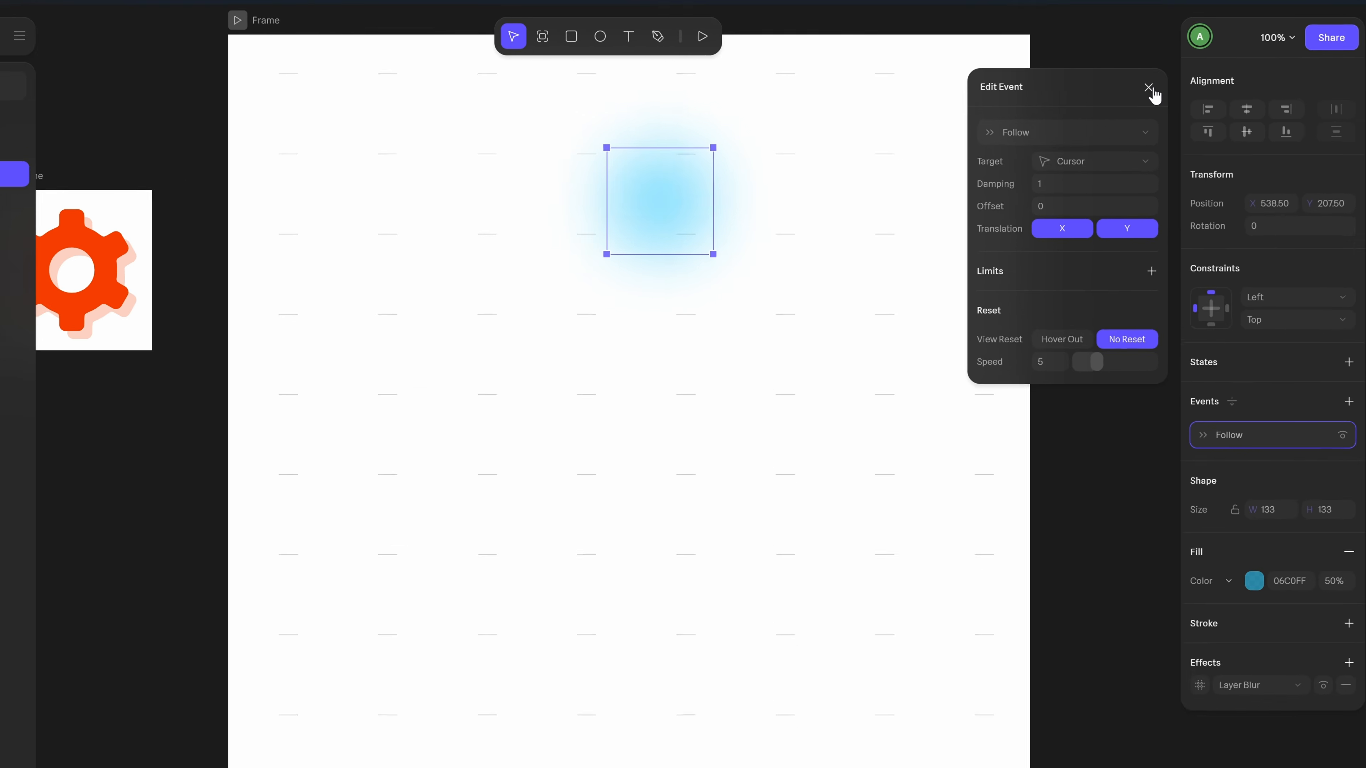
pyautogui.click(1148, 88)
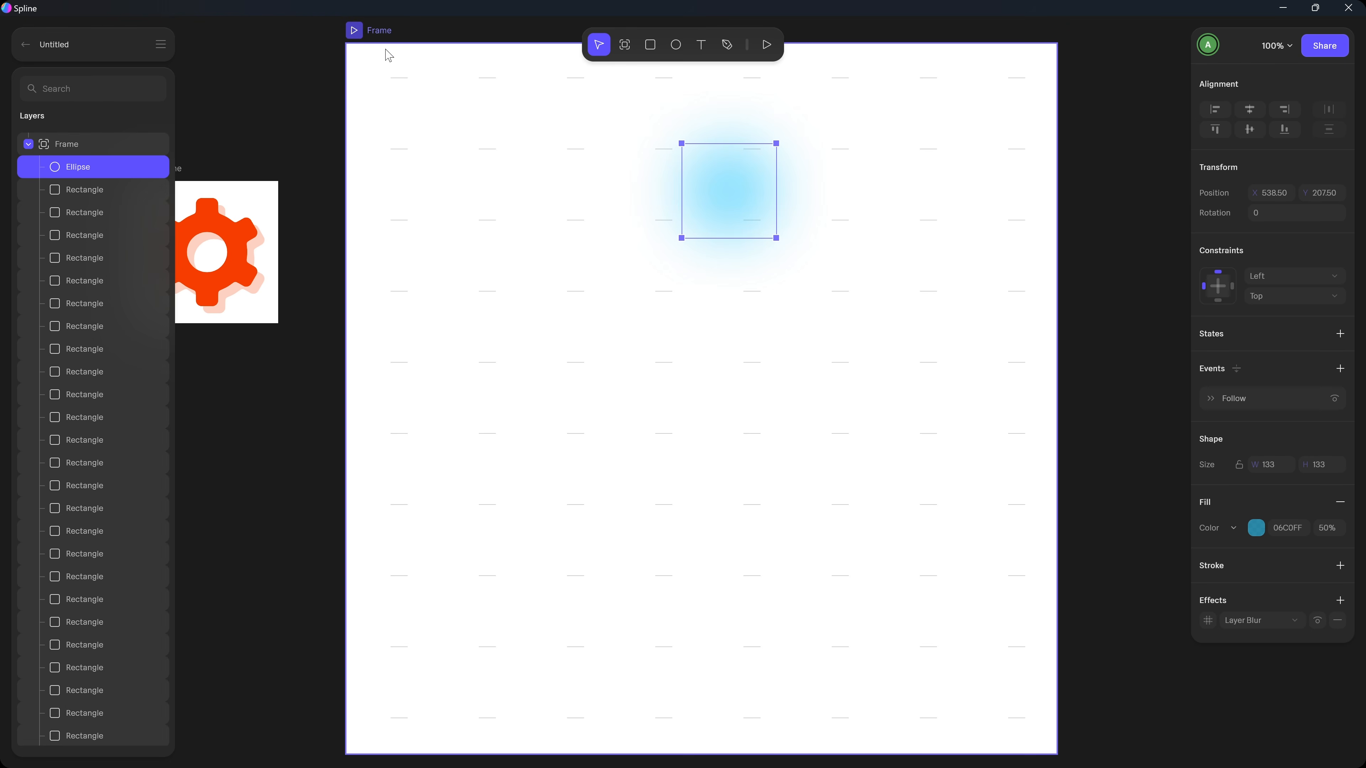
# Play the large frame to test the blue glow following the cursor, and stop playback.
pyautogui.click(242, 21)
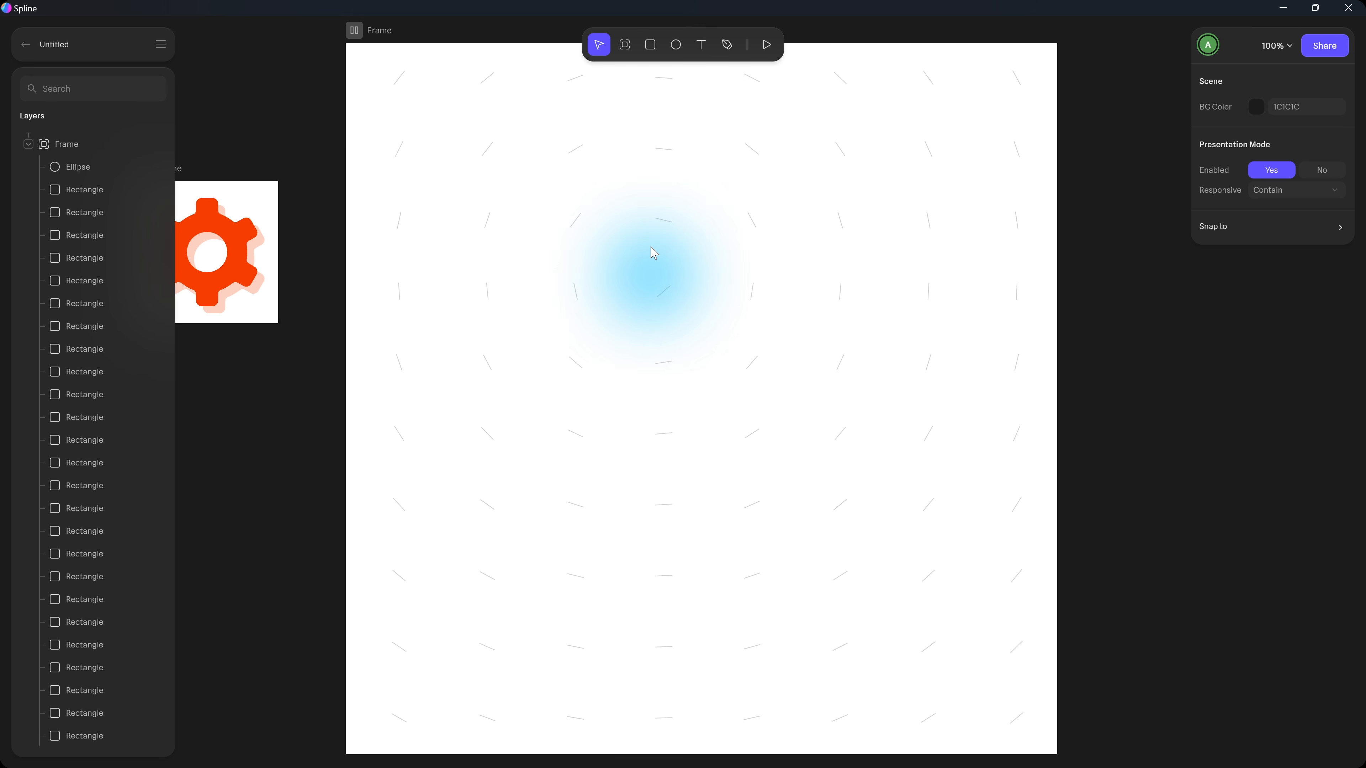
pyautogui.click(354, 30)
# Set the glow's Follow event to damping 6 and reset speed 2, and play the frame to test the slower movement.
pyautogui.doubleClick(753, 191)
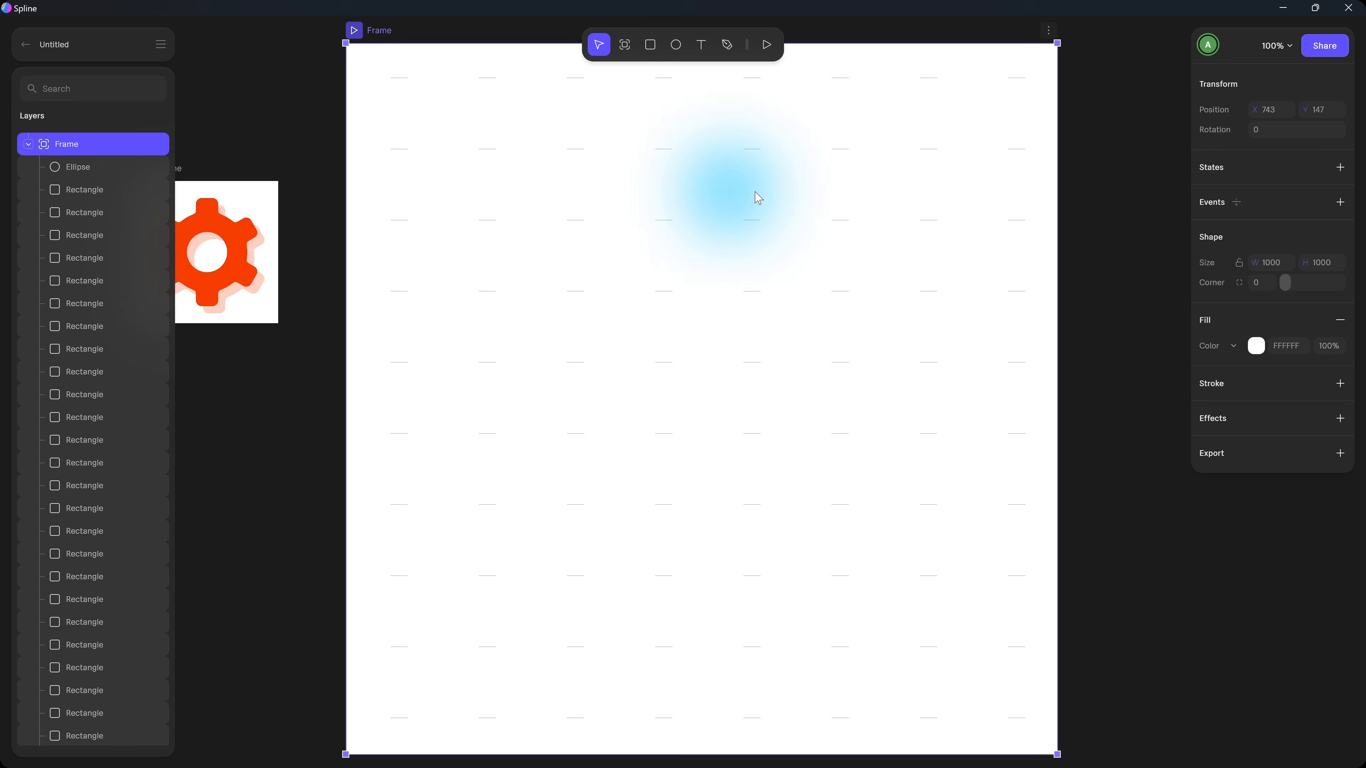
pyautogui.click(1279, 397)
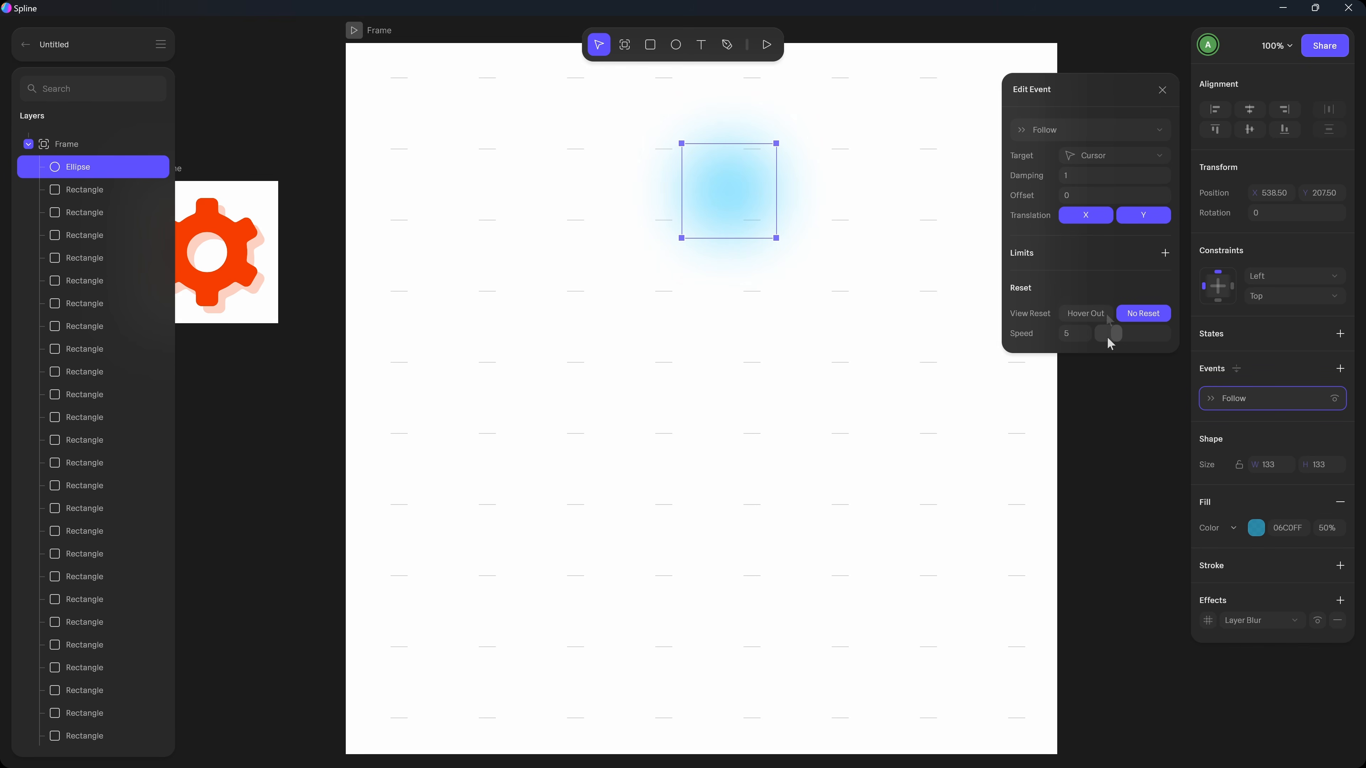
pyautogui.moveTo(1124, 340); pyautogui.dragTo(1102, 334)
pyautogui.click(1097, 176)
pyautogui.click(1162, 89)
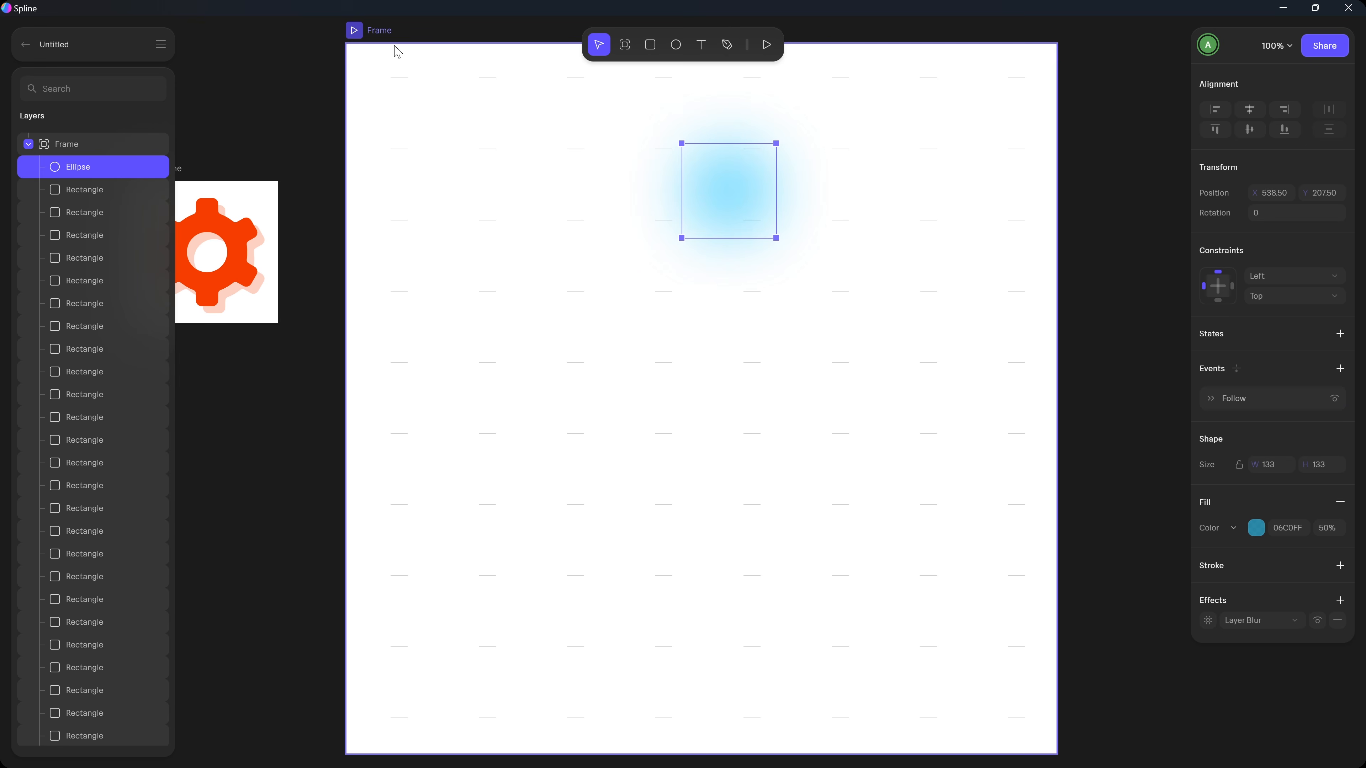
pyautogui.click(353, 31)
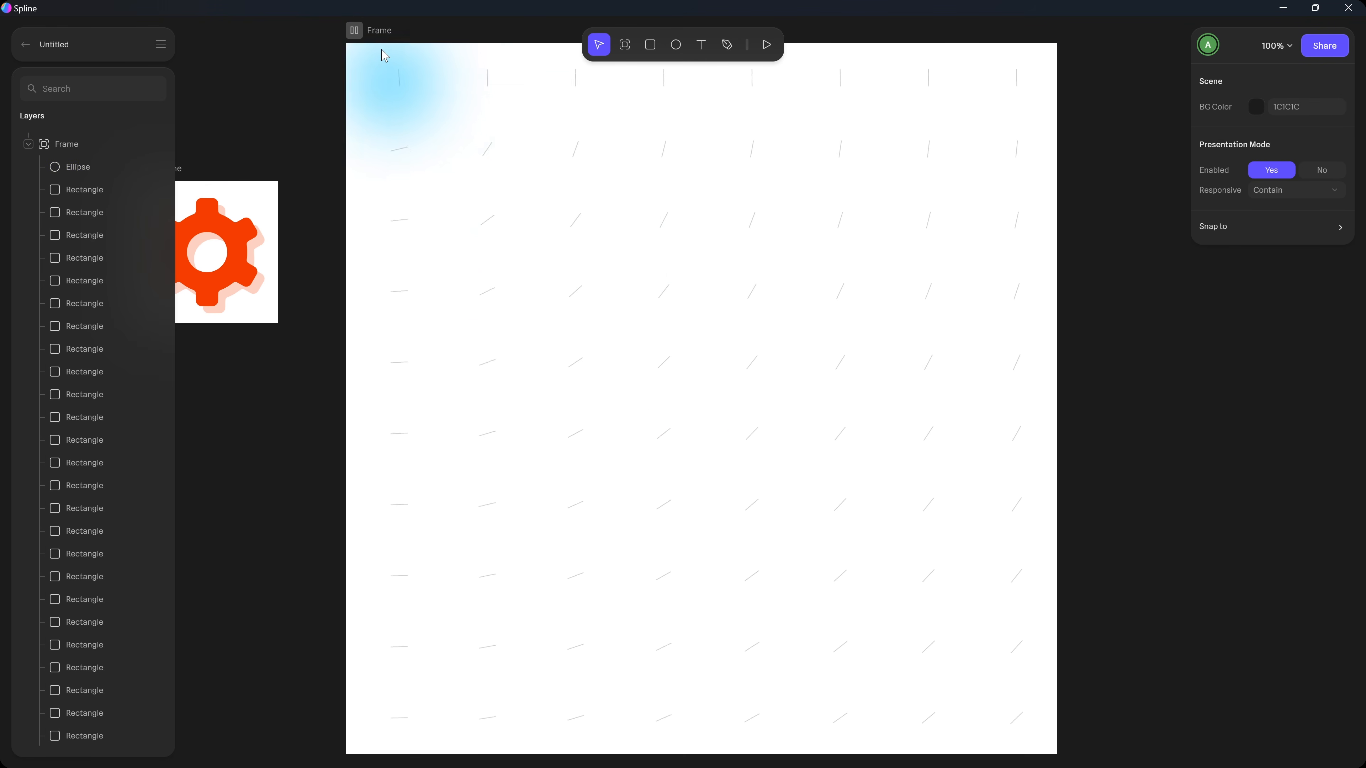
pyautogui.press('Escape')
# Reopen the glow's Follow event to edit its damping, and play the frame again to check the motion.
pyautogui.click(728, 178)
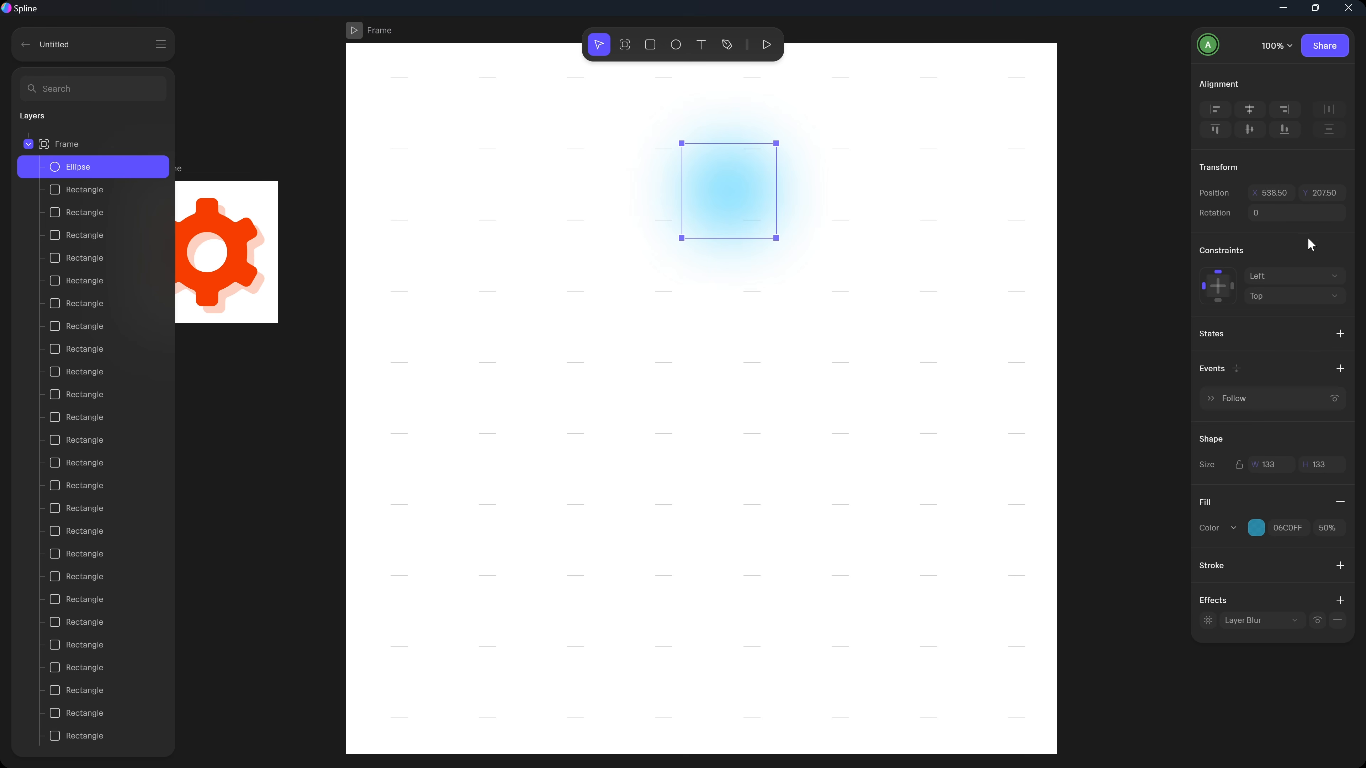
pyautogui.click(1260, 399)
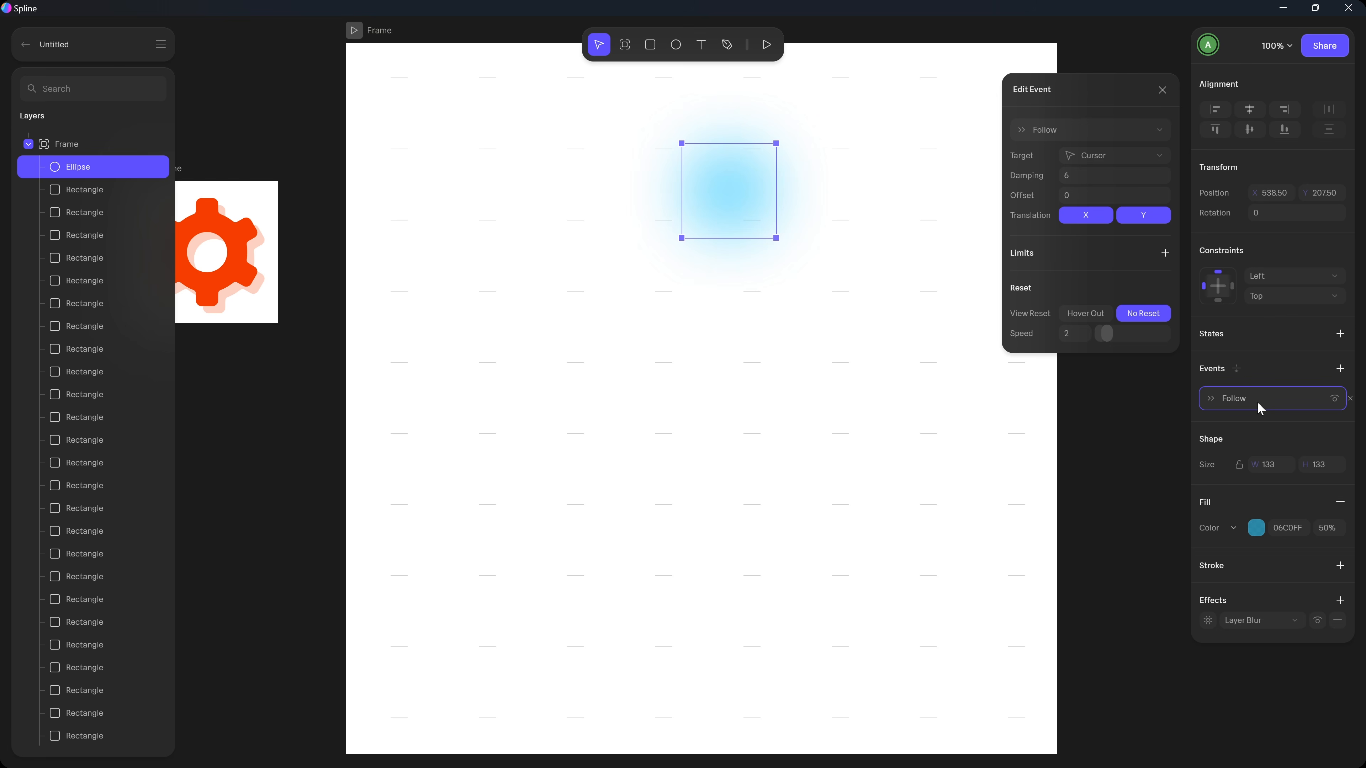
pyautogui.click(1077, 179)
pyautogui.click(354, 30)
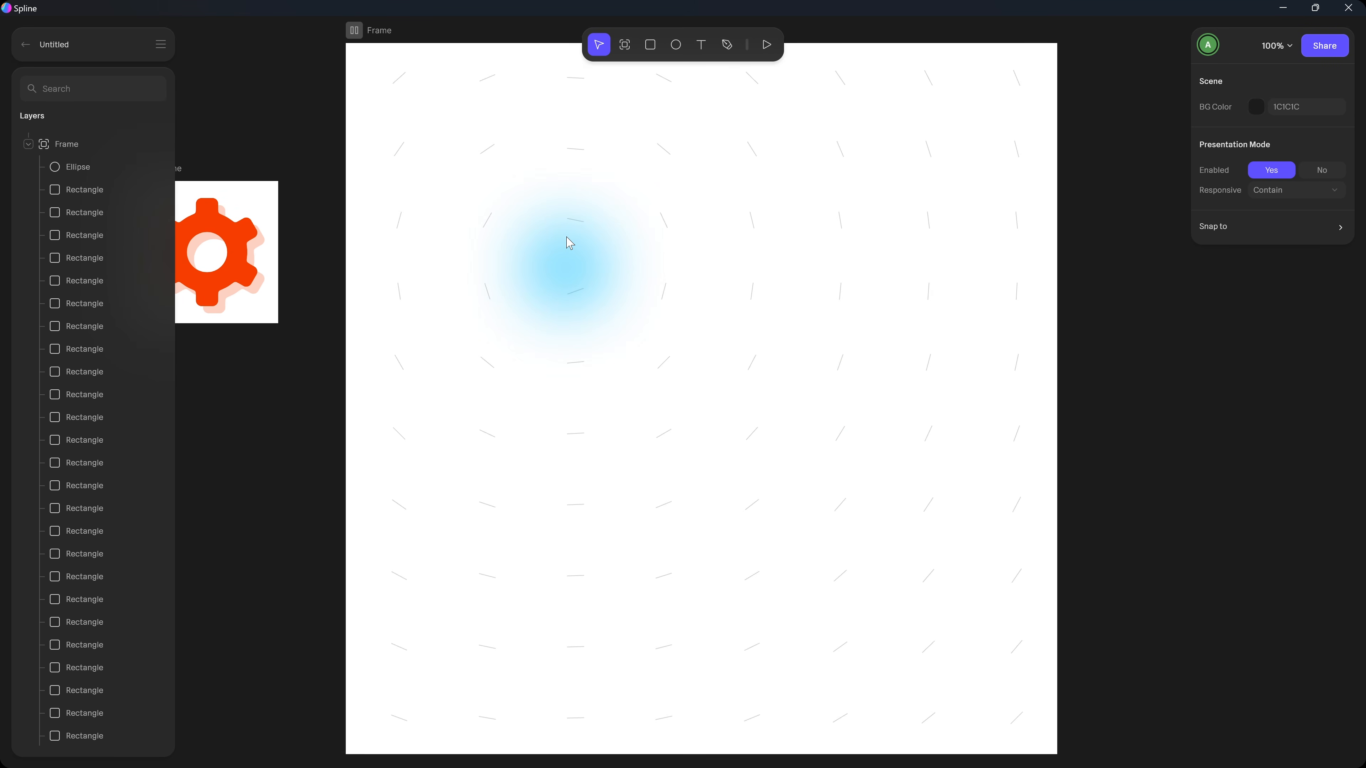
pyautogui.click(355, 34)
# Add an export to the large frame with Page Scroll set to No, BG Color set to Hide, and a different Frame Size option.
pyautogui.click(389, 33)
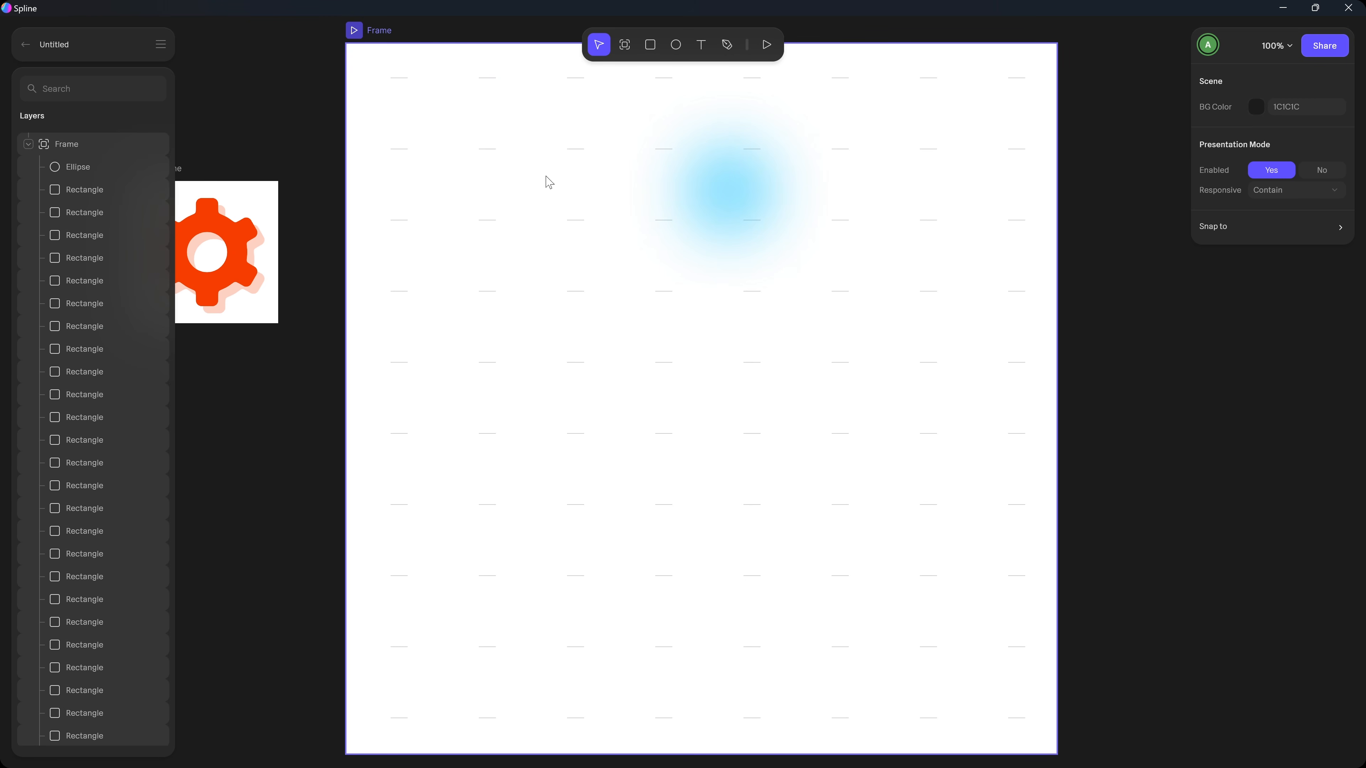
pyautogui.click(383, 33)
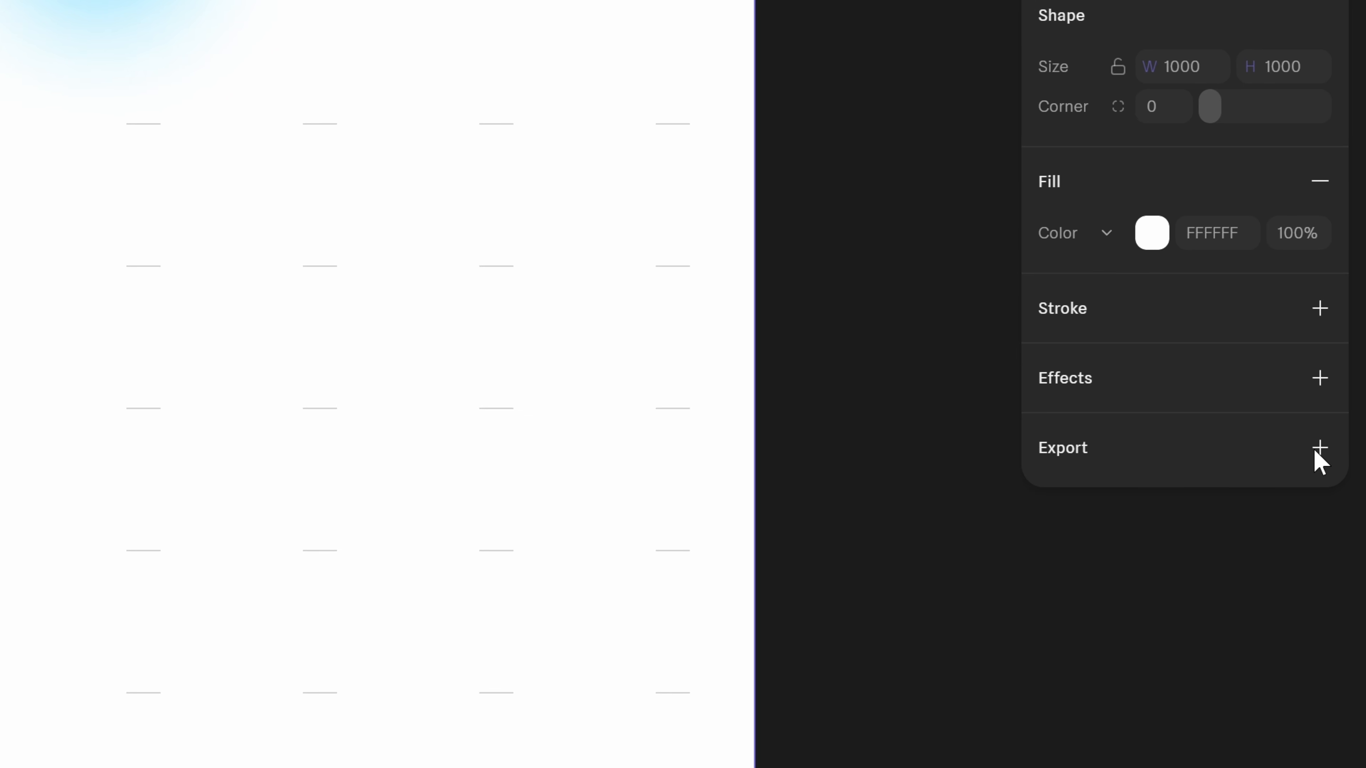
pyautogui.click(1319, 449)
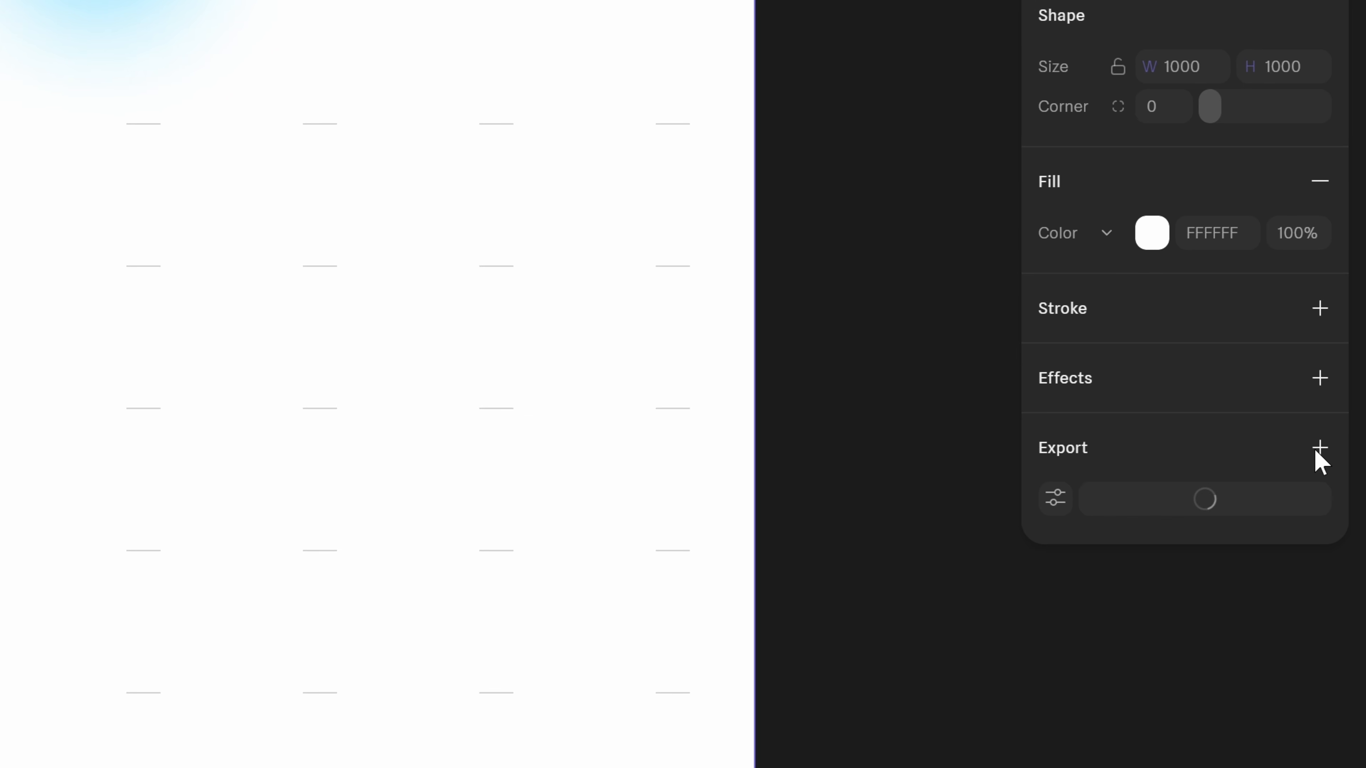
pyautogui.click(1055, 499)
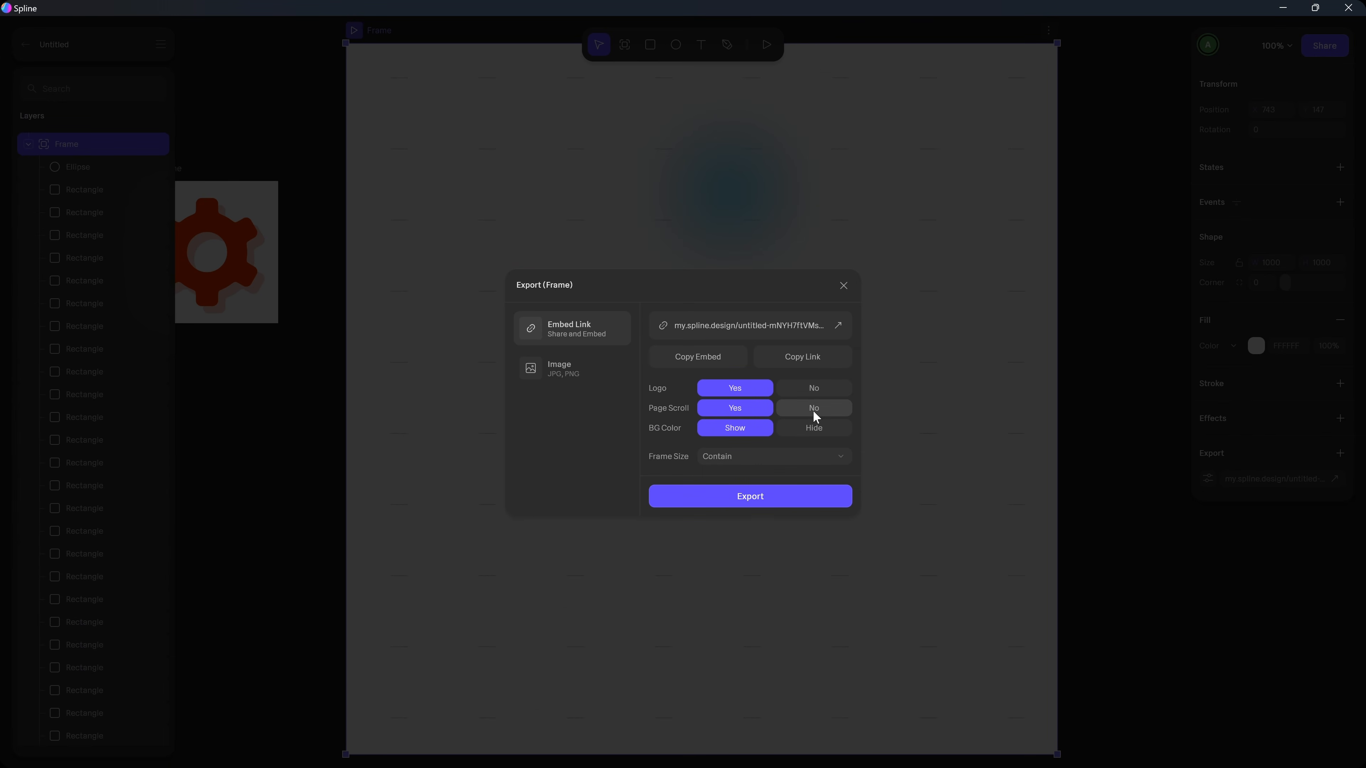
pyautogui.click(269, 367)
pyautogui.click(811, 431)
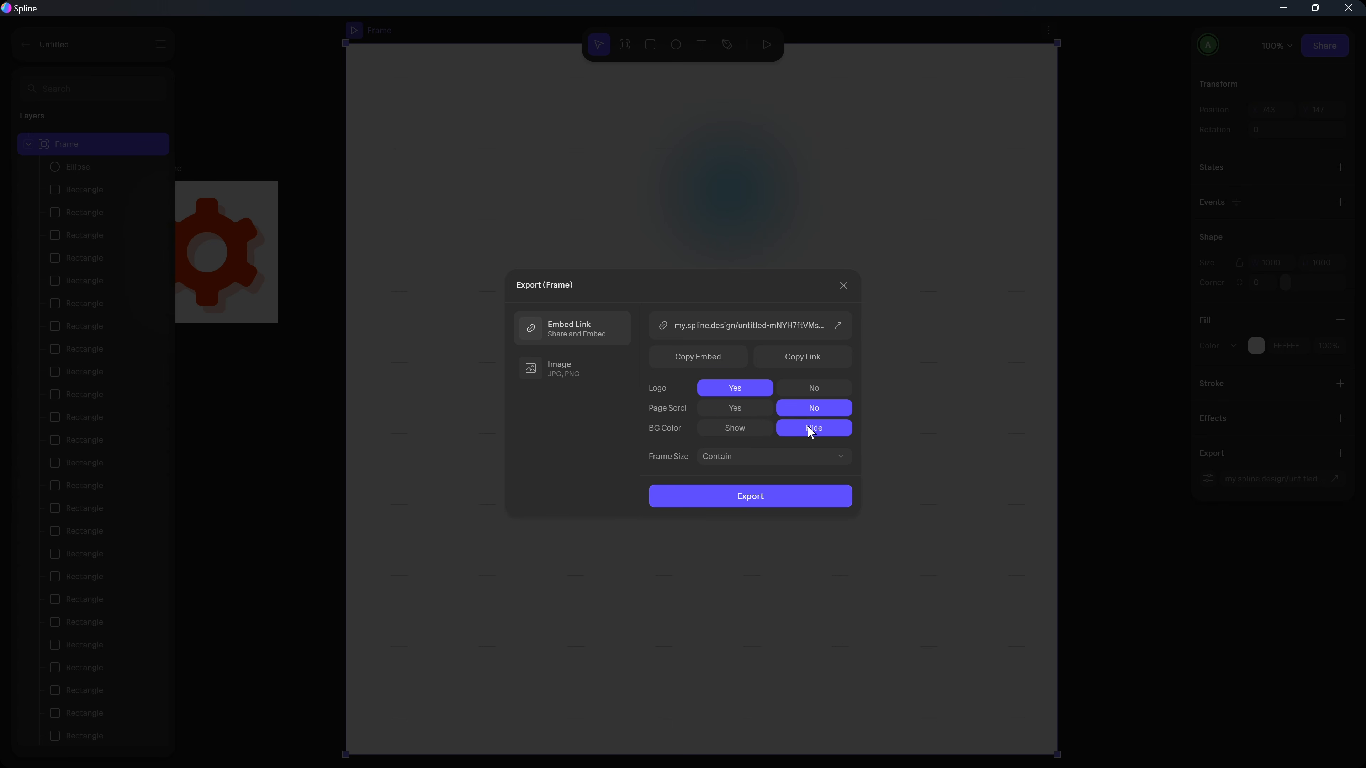
pyautogui.click(733, 459)
pyautogui.click(733, 482)
# Copy the frame's embed code, switch to CodePen, remove the blank line, and paste the iframe below the content div in the HTML.
pyautogui.click(711, 357)
pyautogui.hotkey('alt', 'Tab')
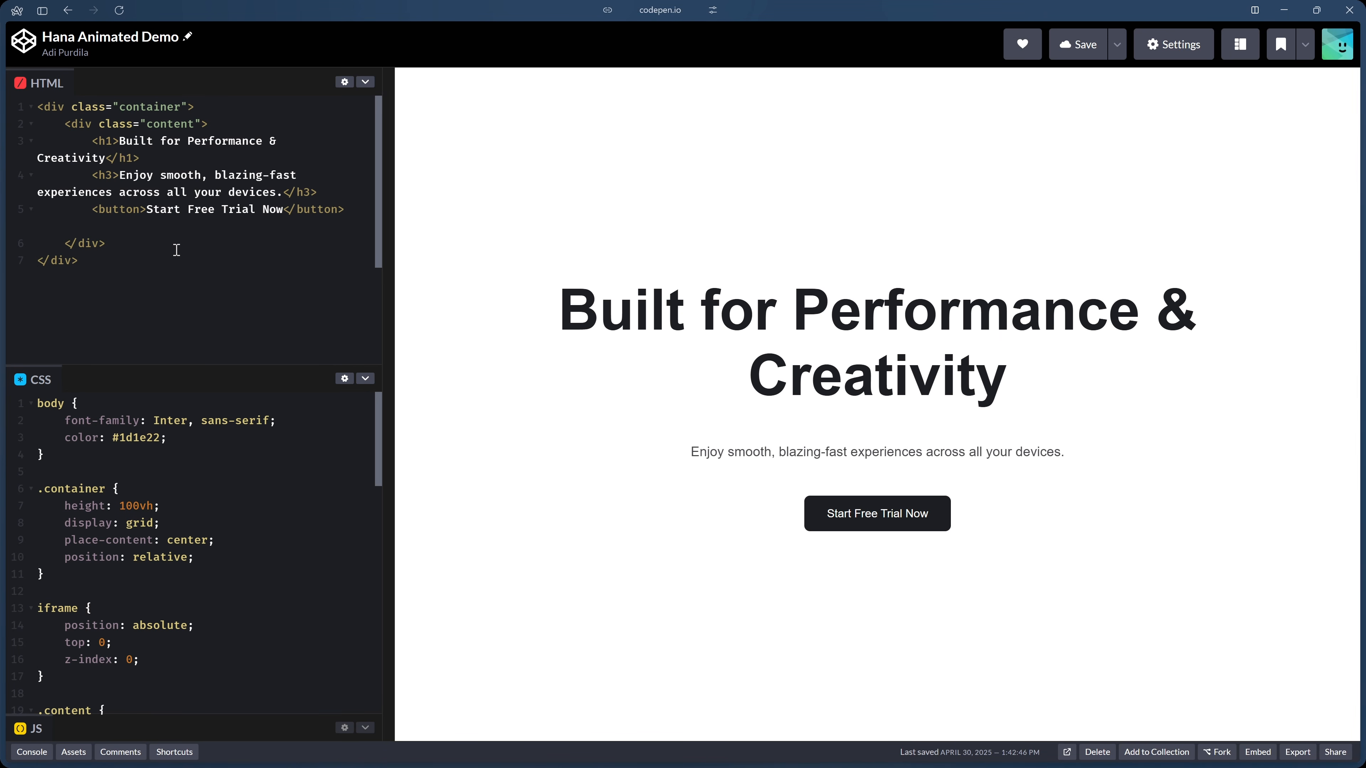
pyautogui.press('BackSpace')
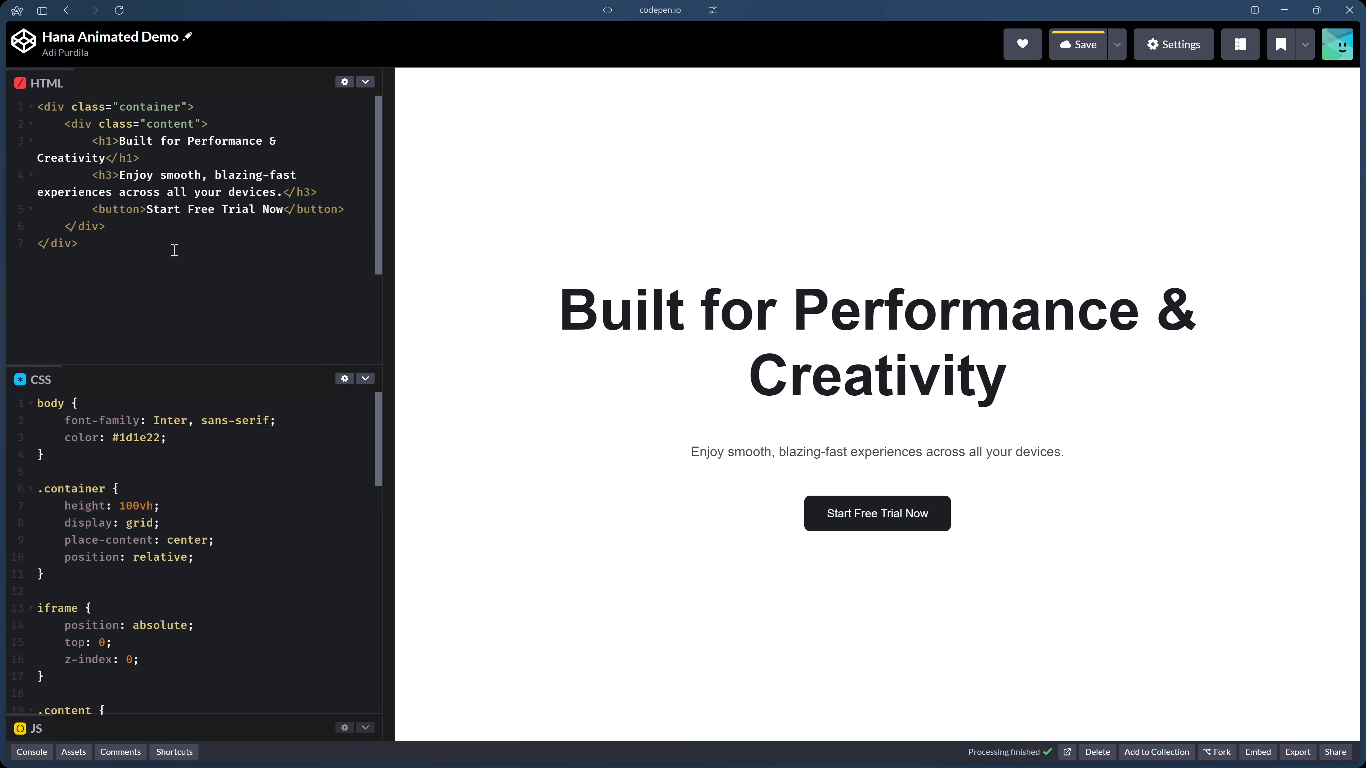
pyautogui.press('Down')
pyautogui.press('Return')
pyautogui.press('Return')
pyautogui.hotkey('ctrl', 'v')
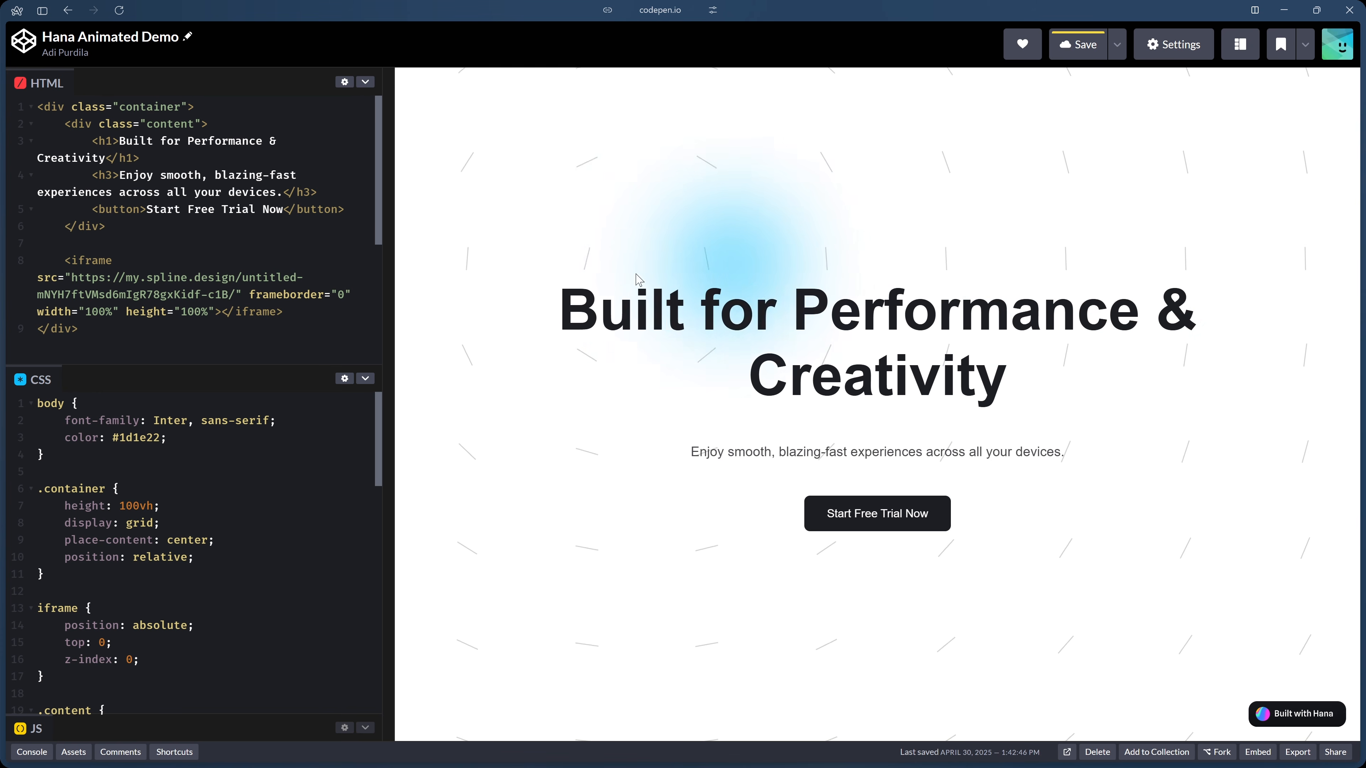
# Test selecting the heading and subheading text and using the Start Free Trial Now button in the page preview.
pyautogui.moveTo(650, 317); pyautogui.dragTo(1041, 320)
pyautogui.click(910, 337)
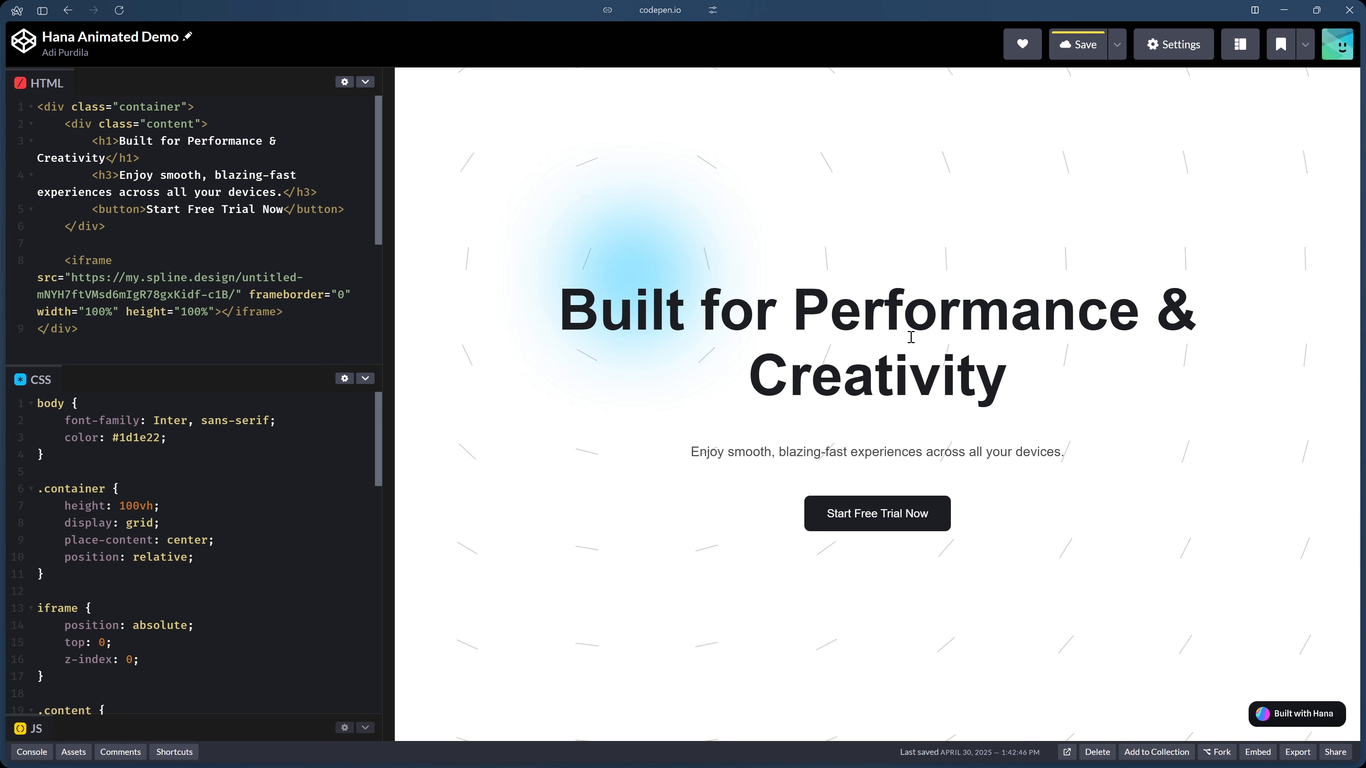
pyautogui.moveTo(807, 452); pyautogui.dragTo(920, 464)
pyautogui.click(882, 515)
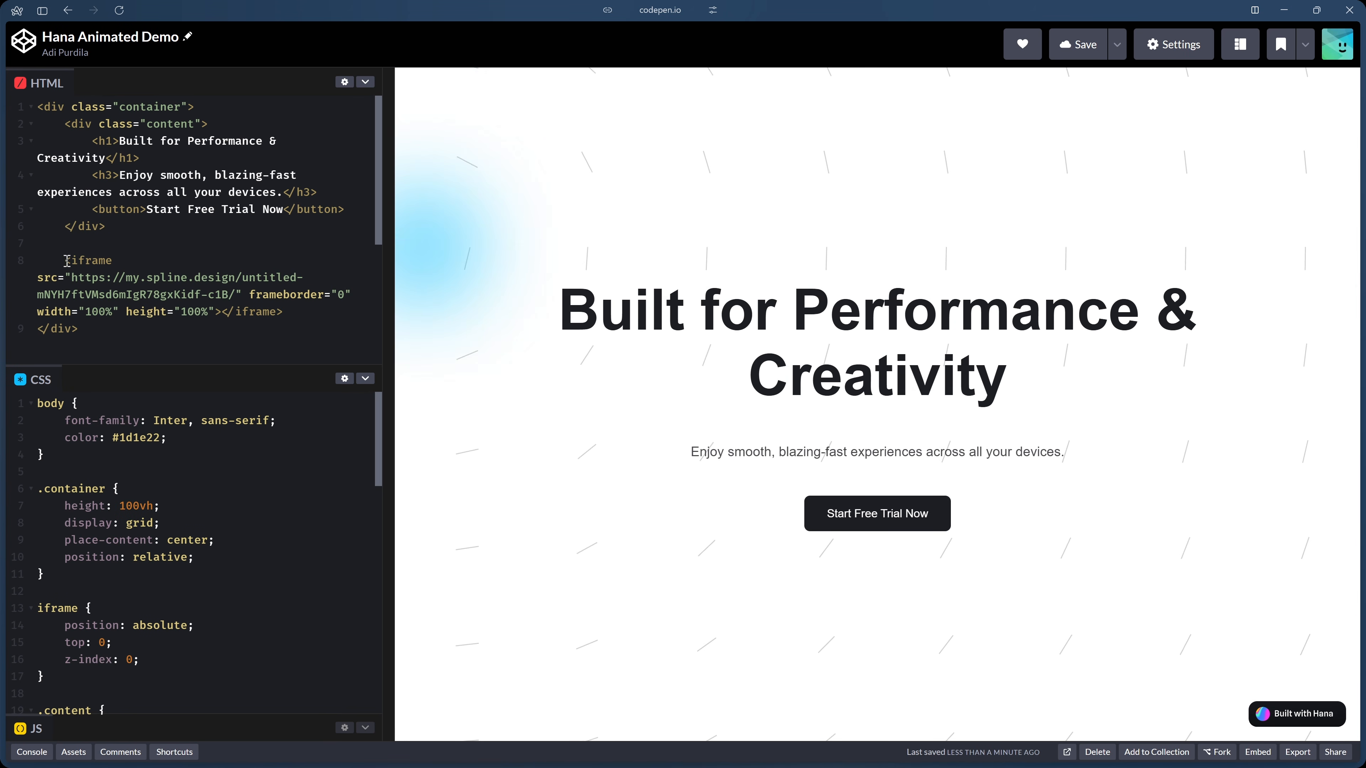
# Review the embedded iframe markup in the HTML and the CSS rules for the iframe, content, headings and button.
pyautogui.moveTo(64, 261); pyautogui.dragTo(278, 310)
pyautogui.click(278, 310)
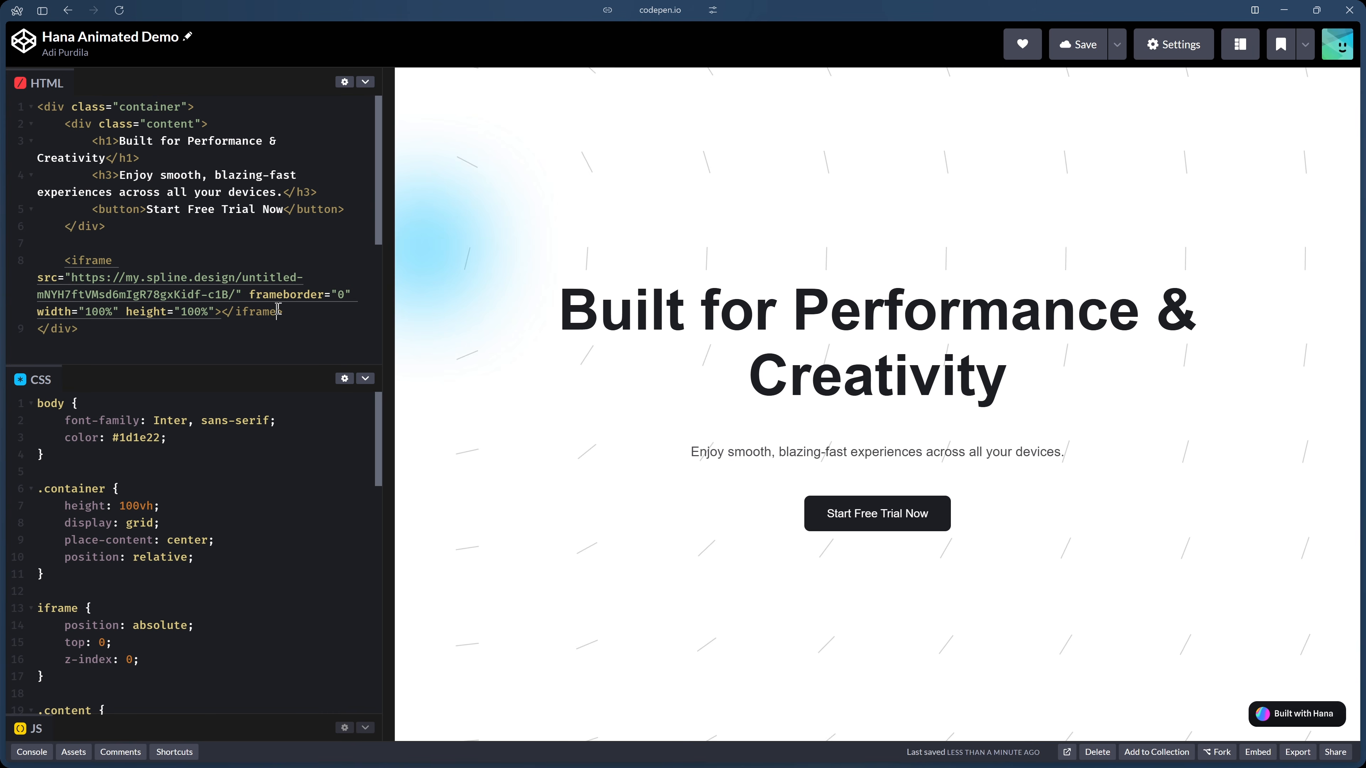
pyautogui.scroll(-3, 249, 494)
pyautogui.scroll(3, 249, 494)
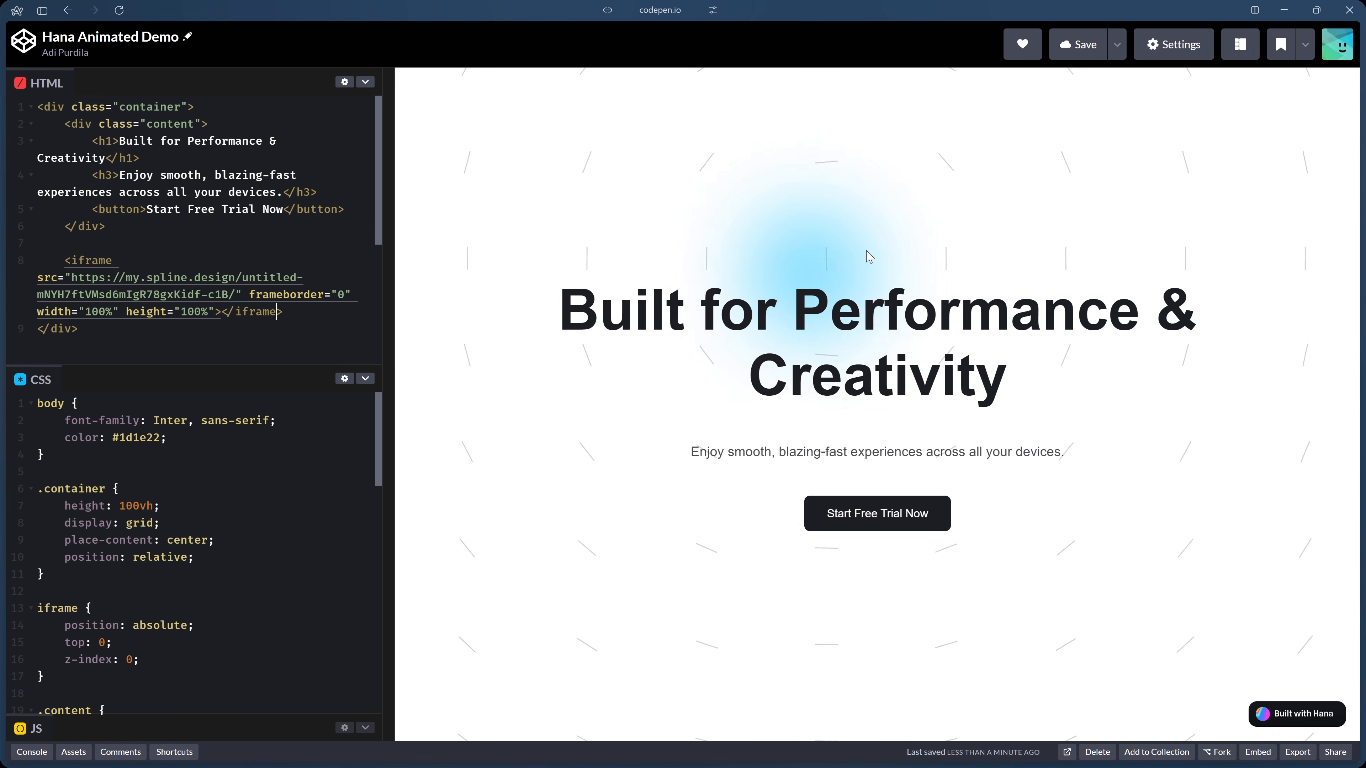
pyautogui.scroll(-3, 131, 543)
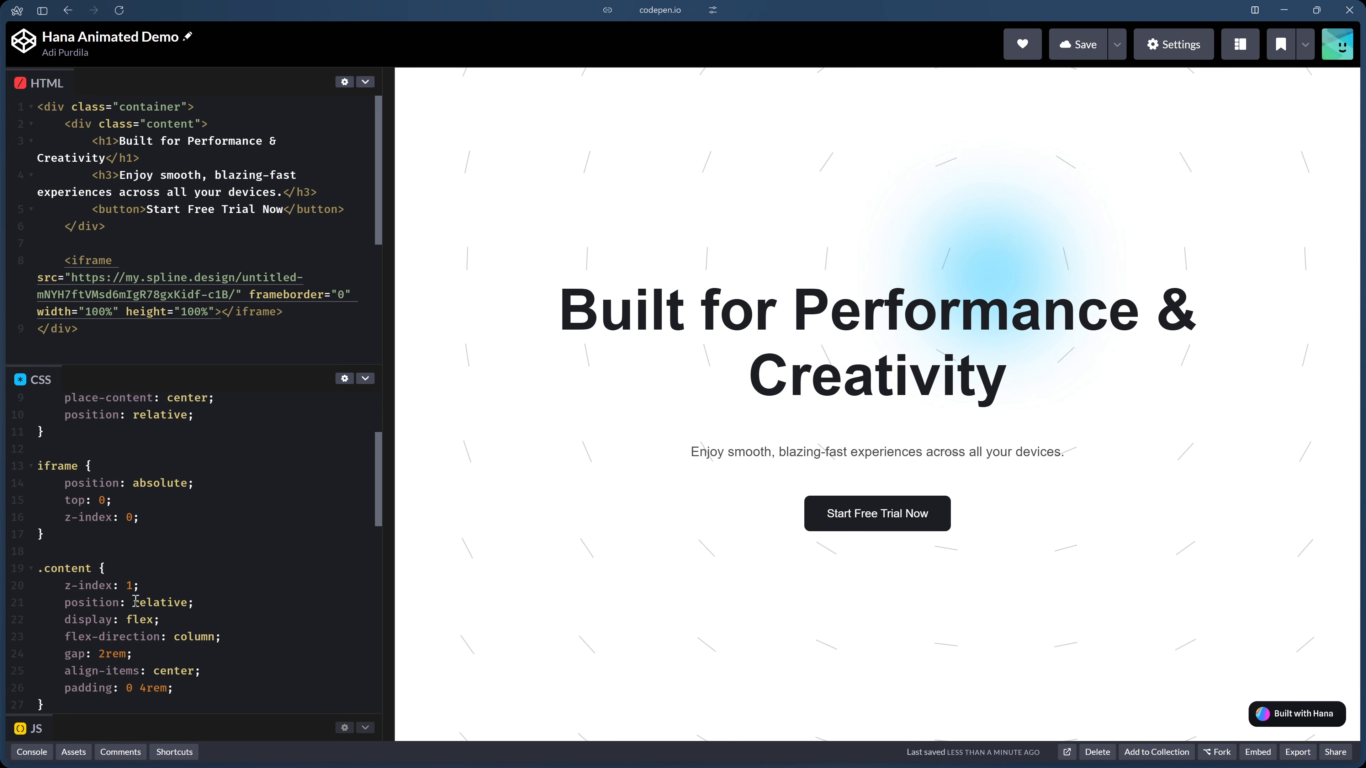
pyautogui.scroll(-5, 194, 576)
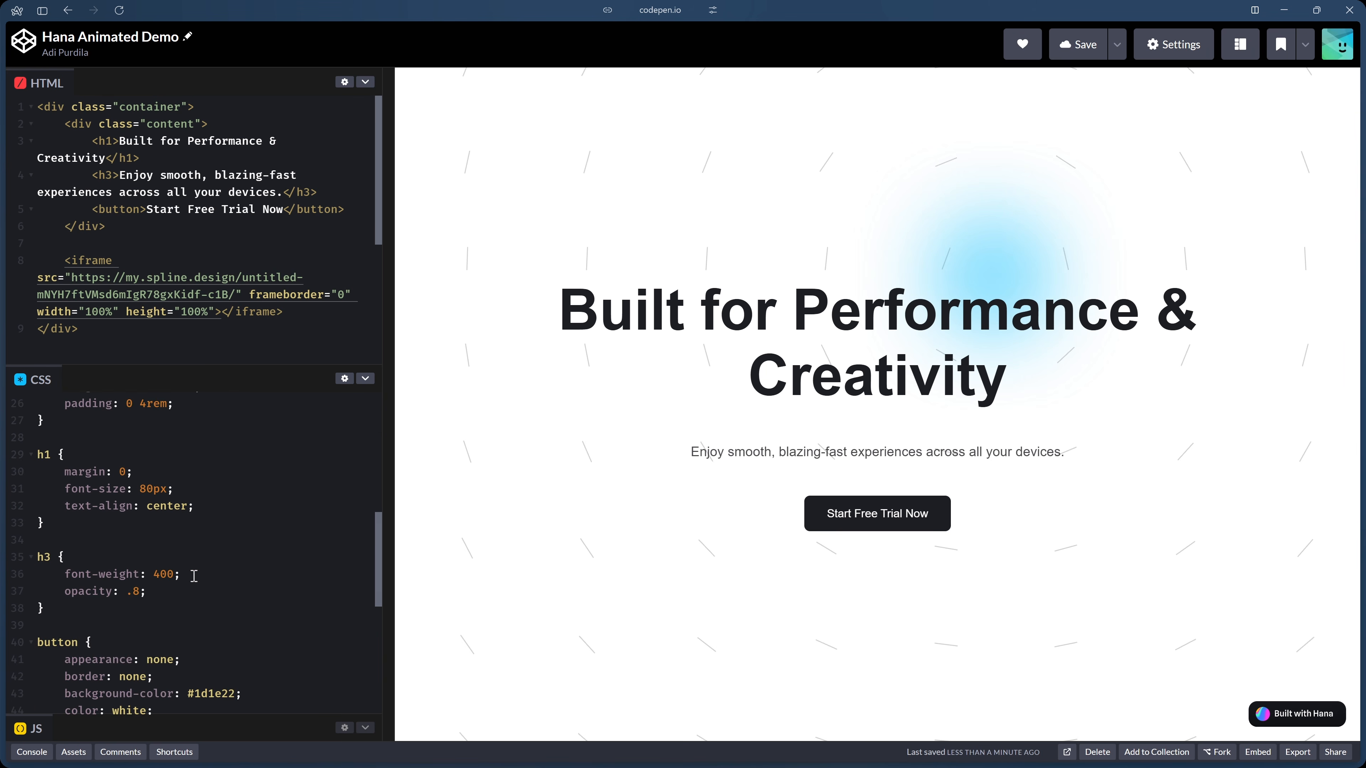
pyautogui.scroll(8, 191, 573)
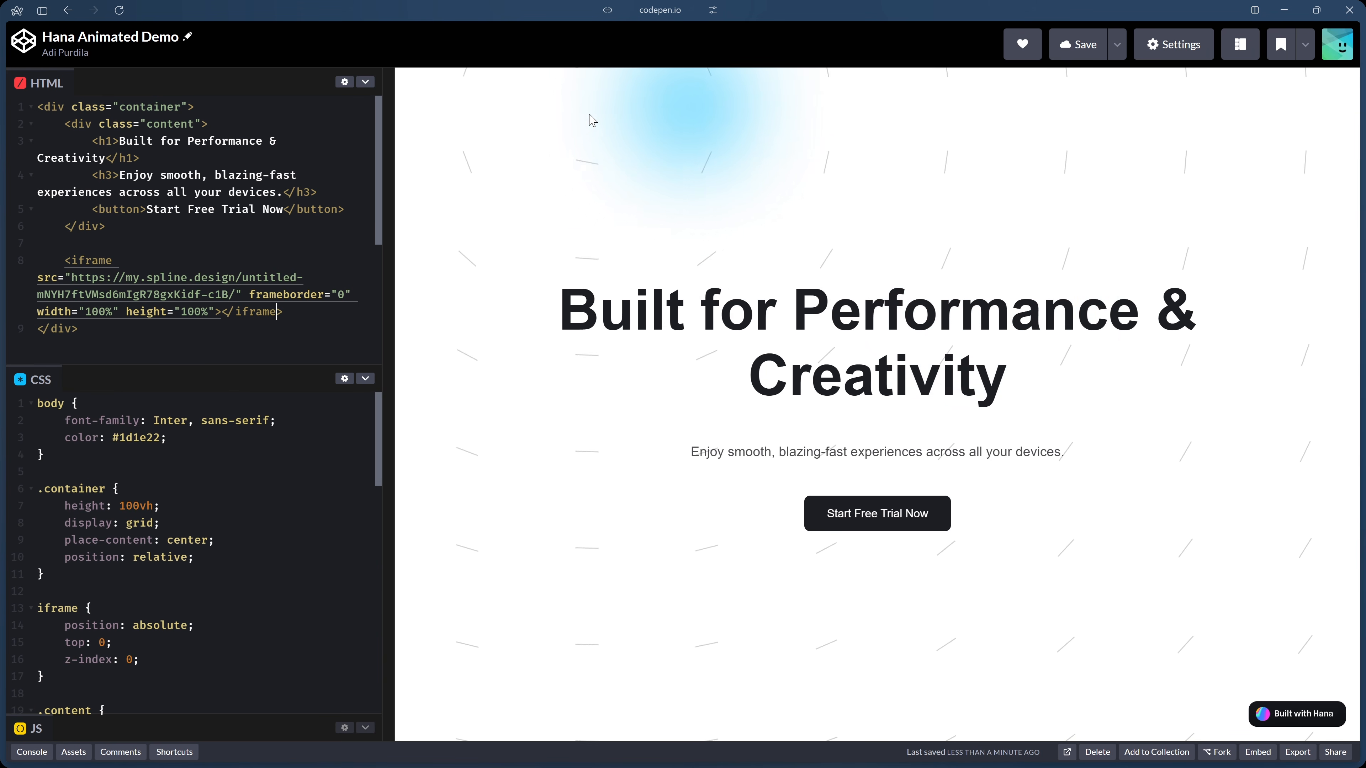